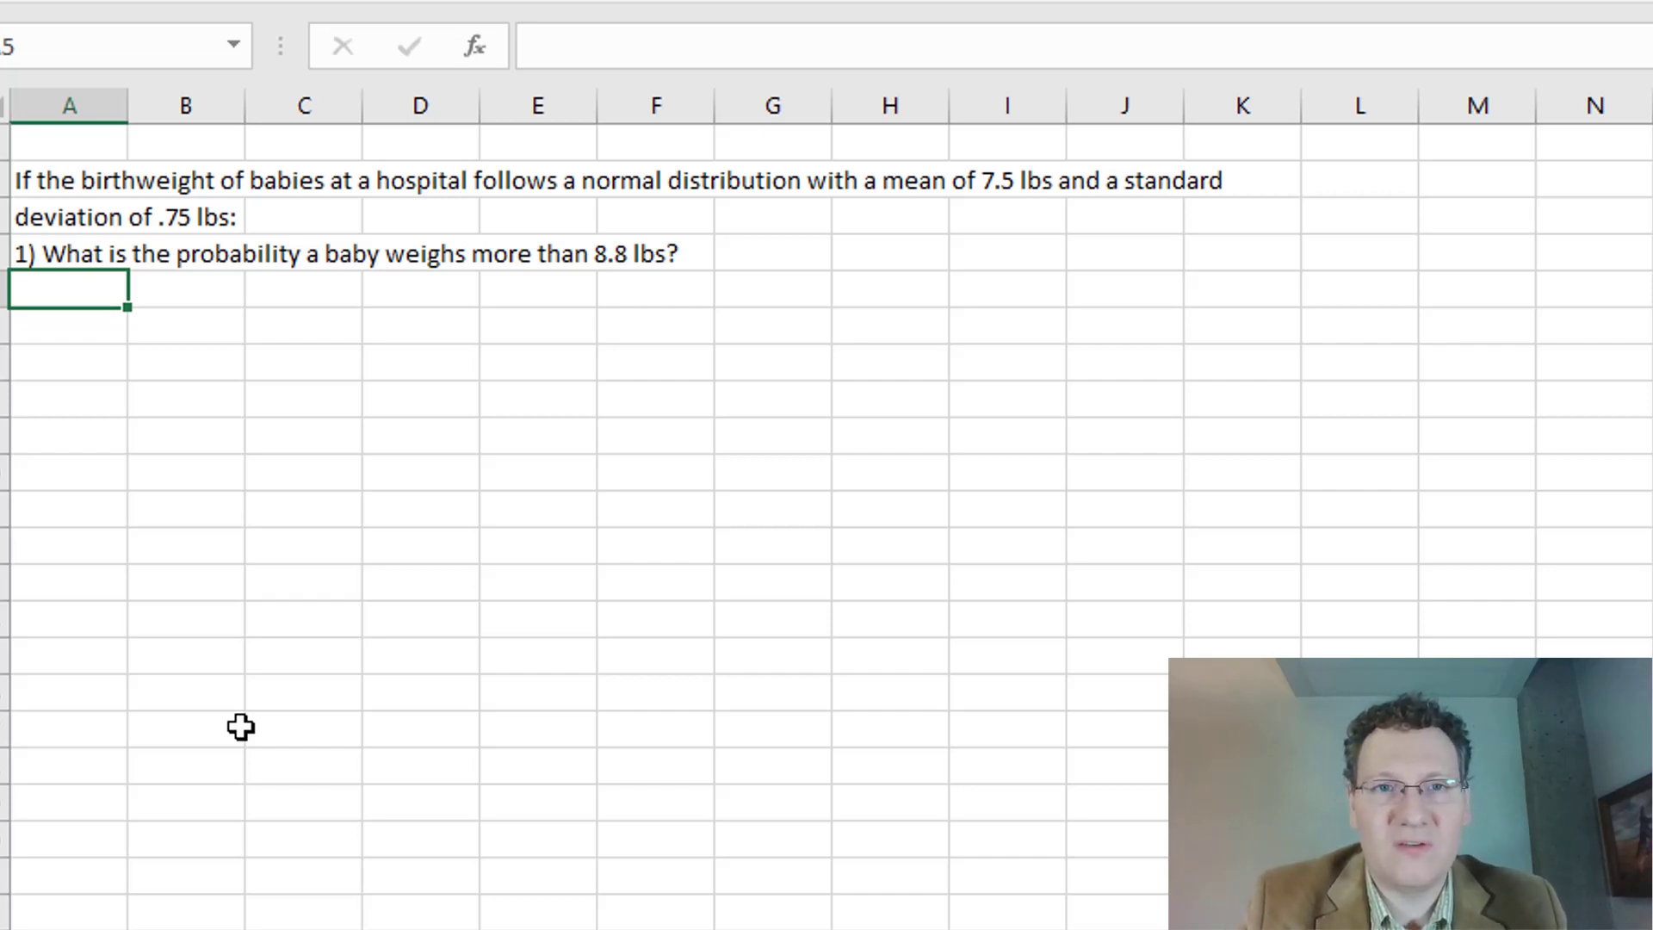
# Step: Write the formula =NORM.DIST(8.8,7.5,.75,TRUE) in cell A5, under question 1
pyautogui.write('=')
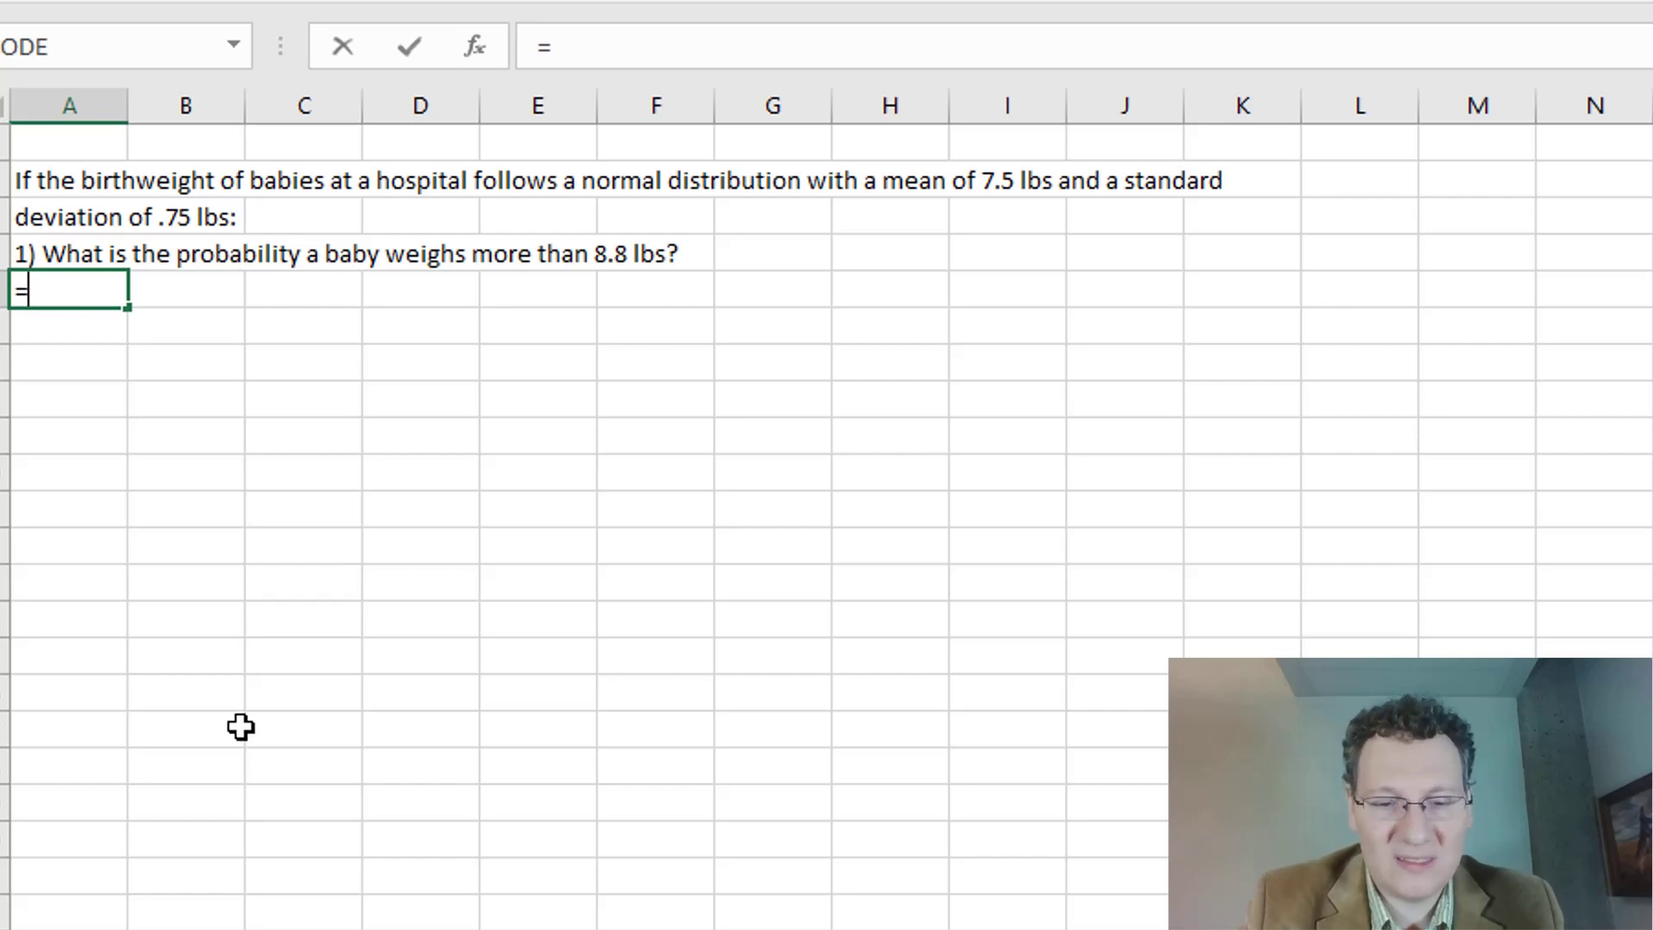
pyautogui.write('NOR')
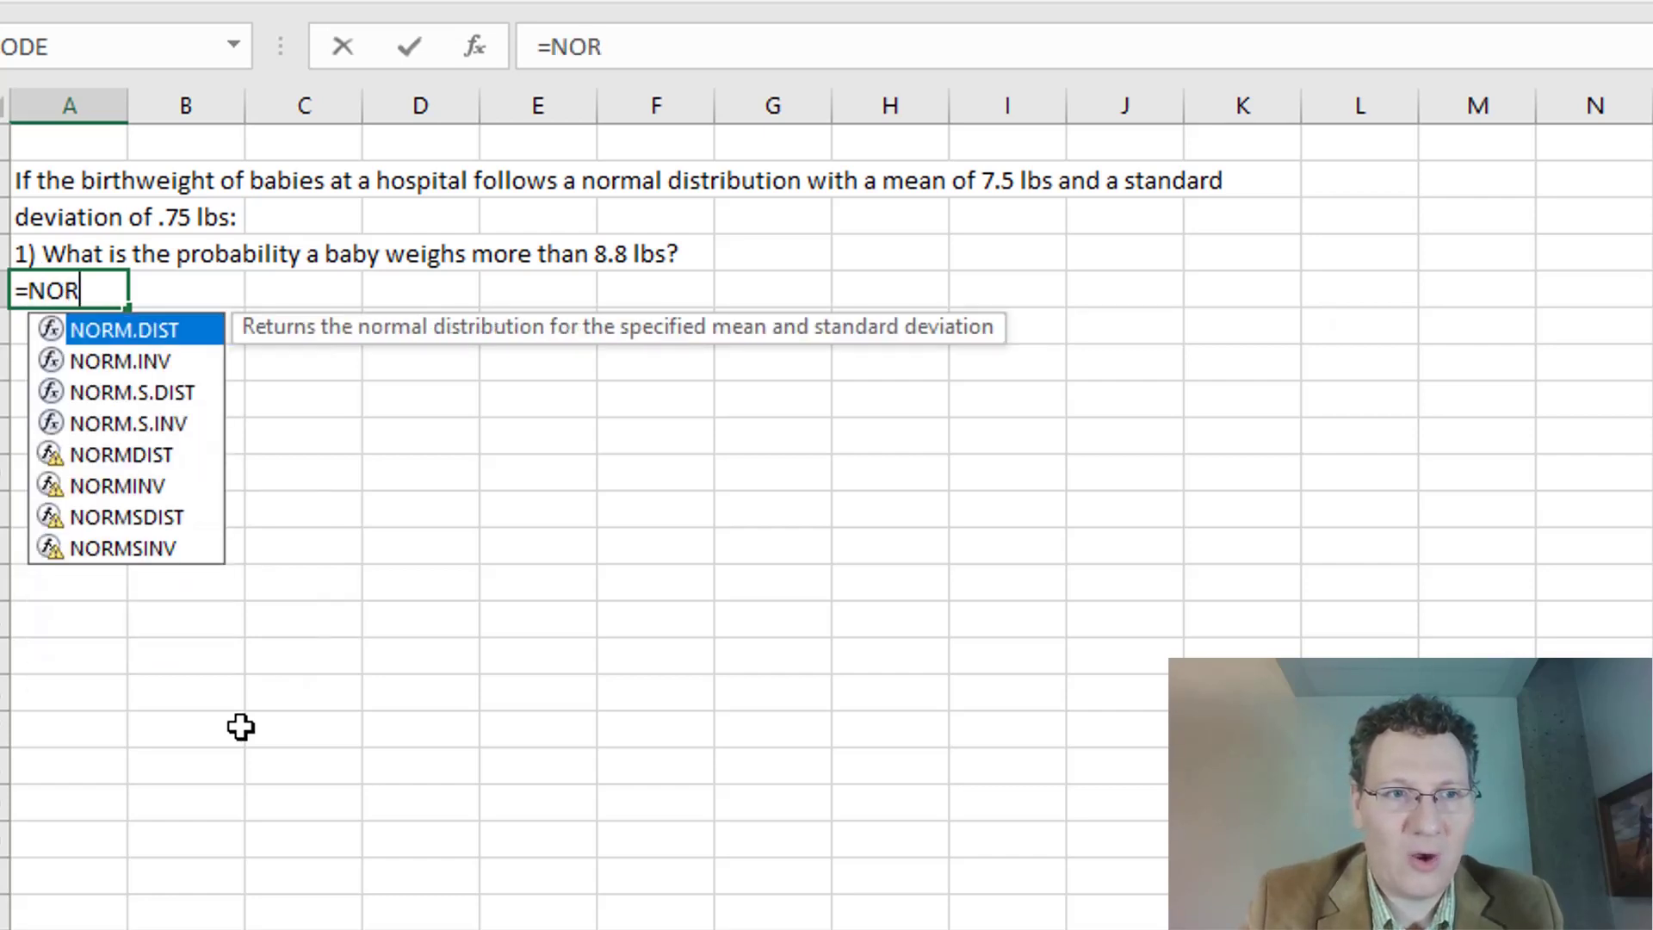
pyautogui.write('M.DIST')
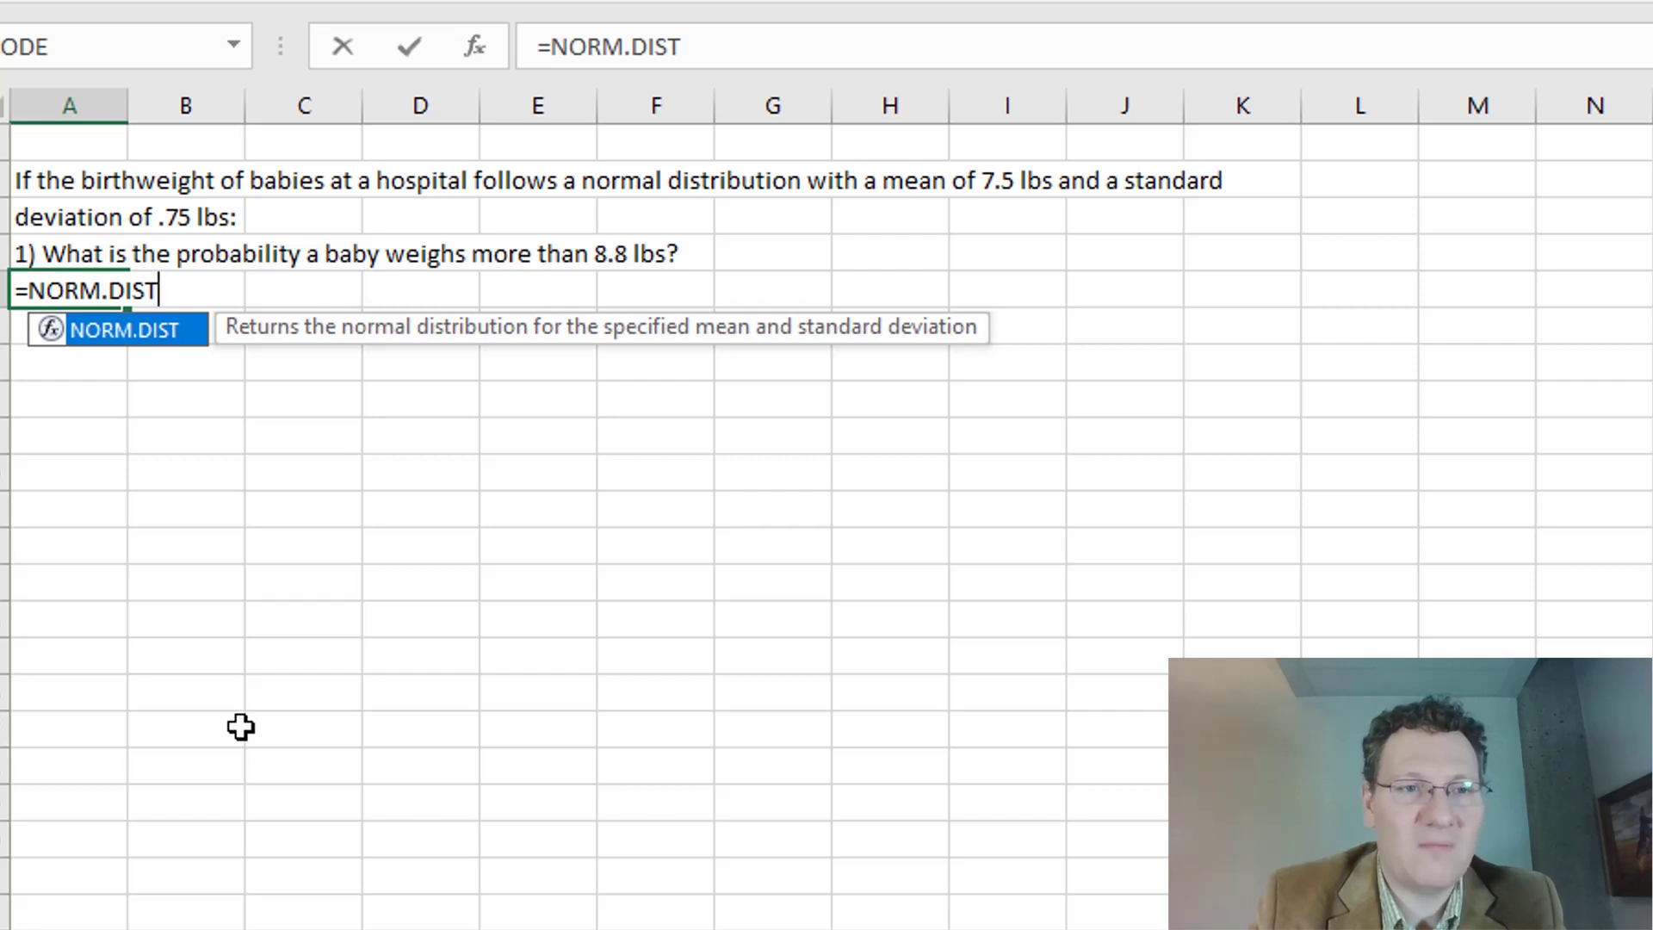
pyautogui.write('(')
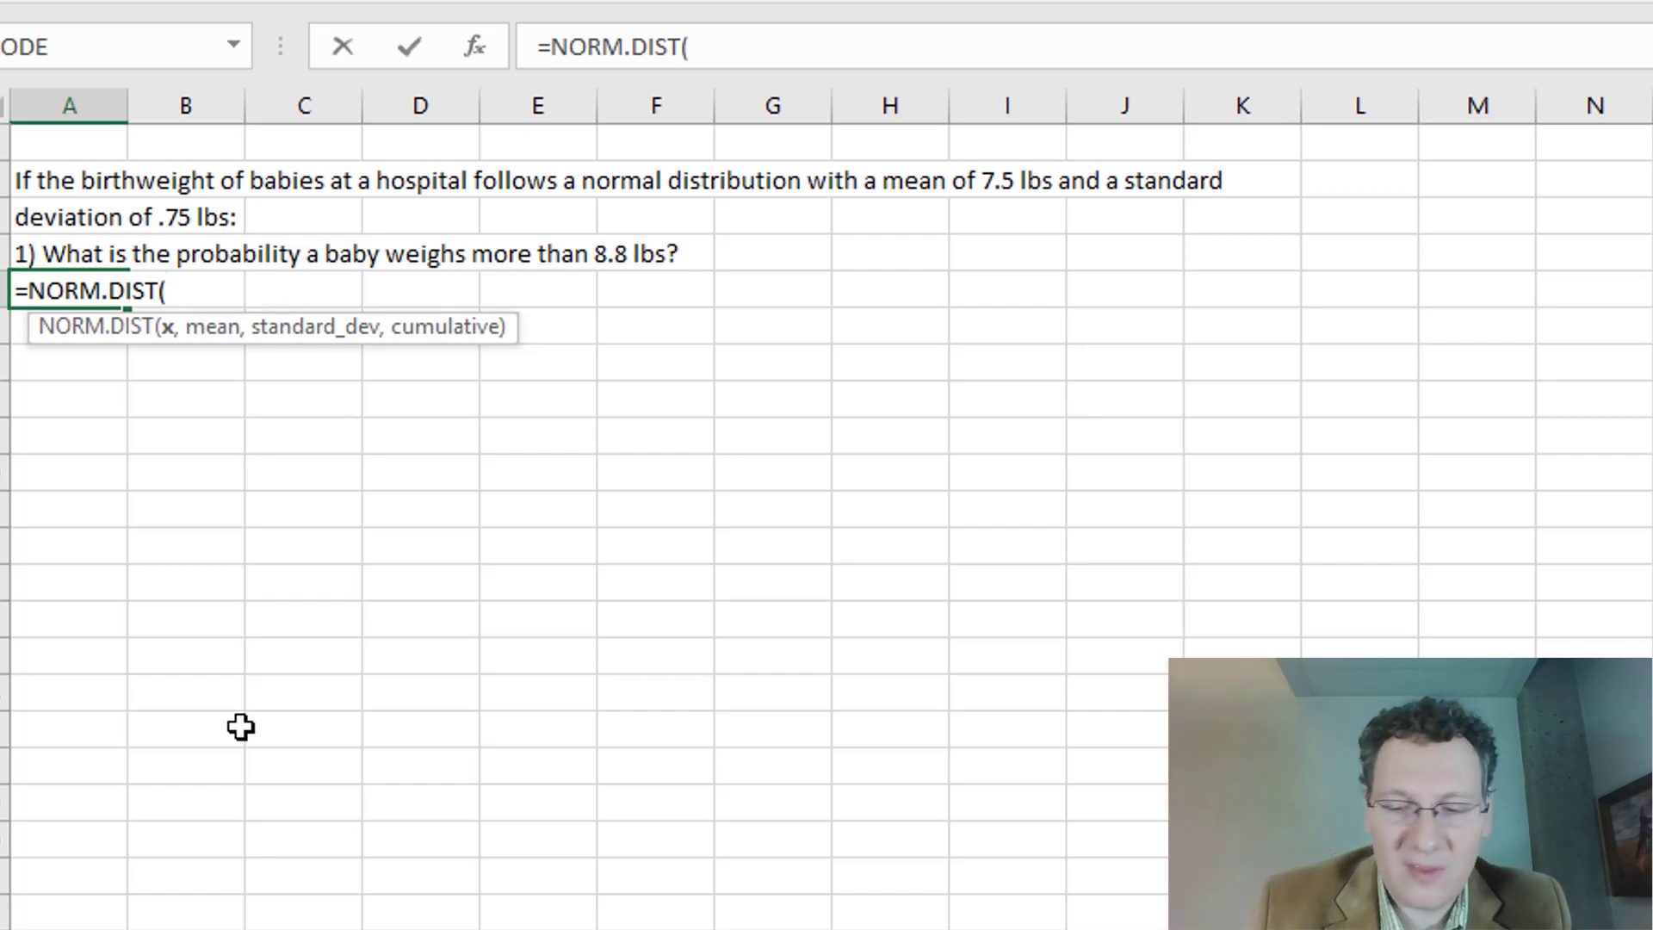
pyautogui.write('8.8')
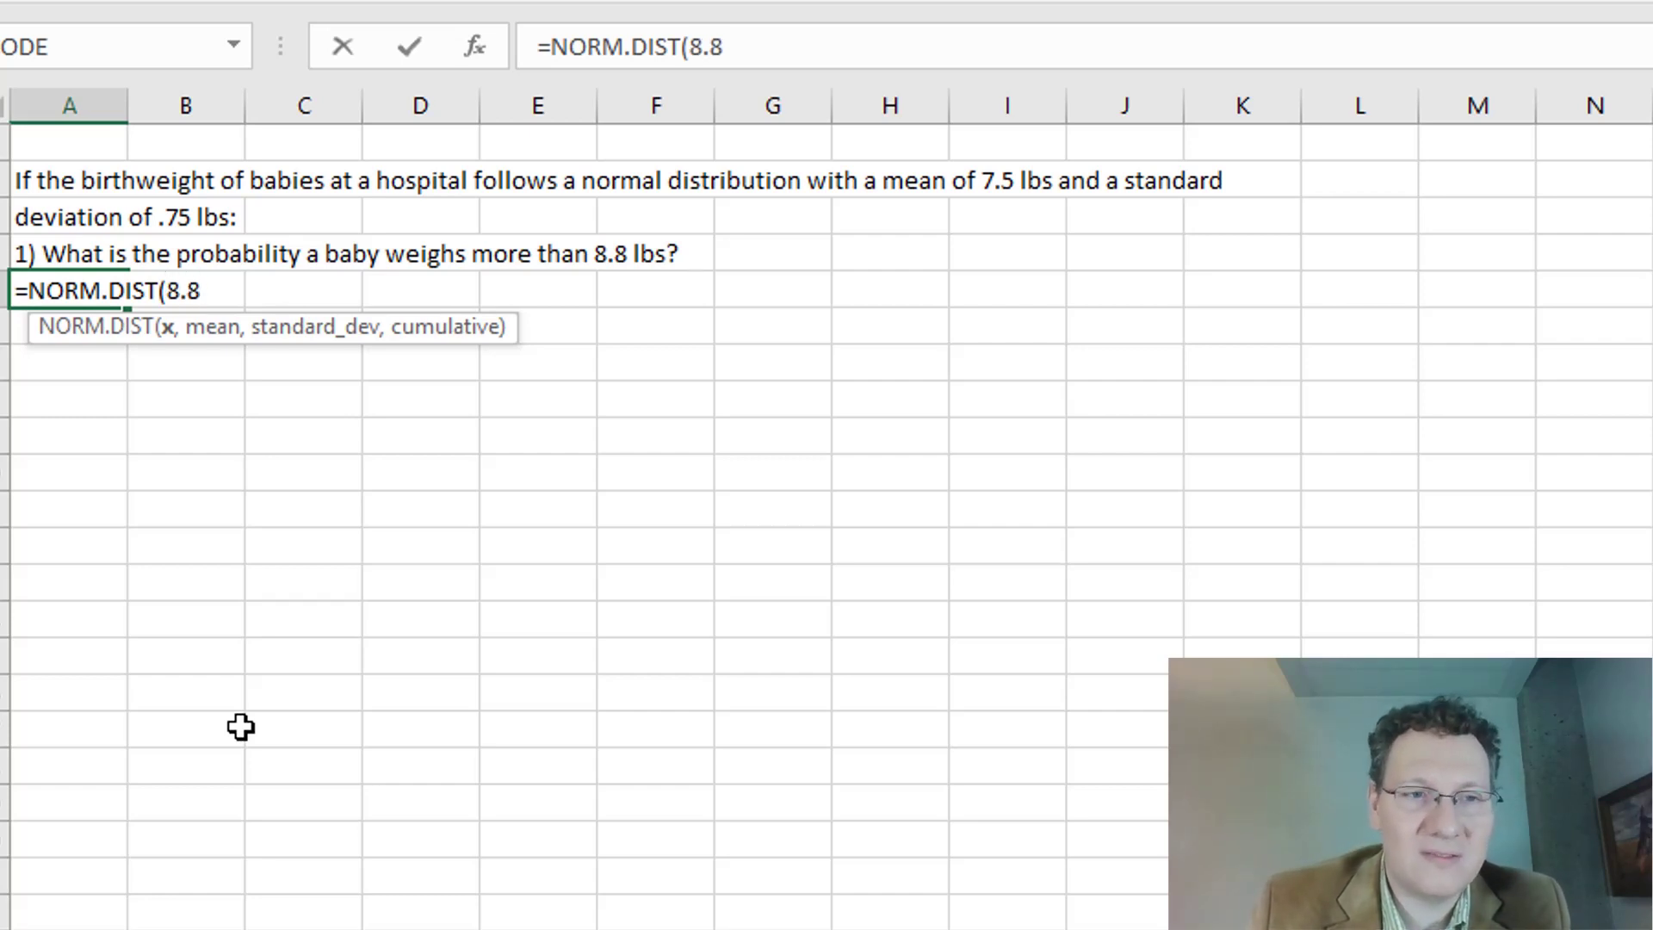
pyautogui.write(',')
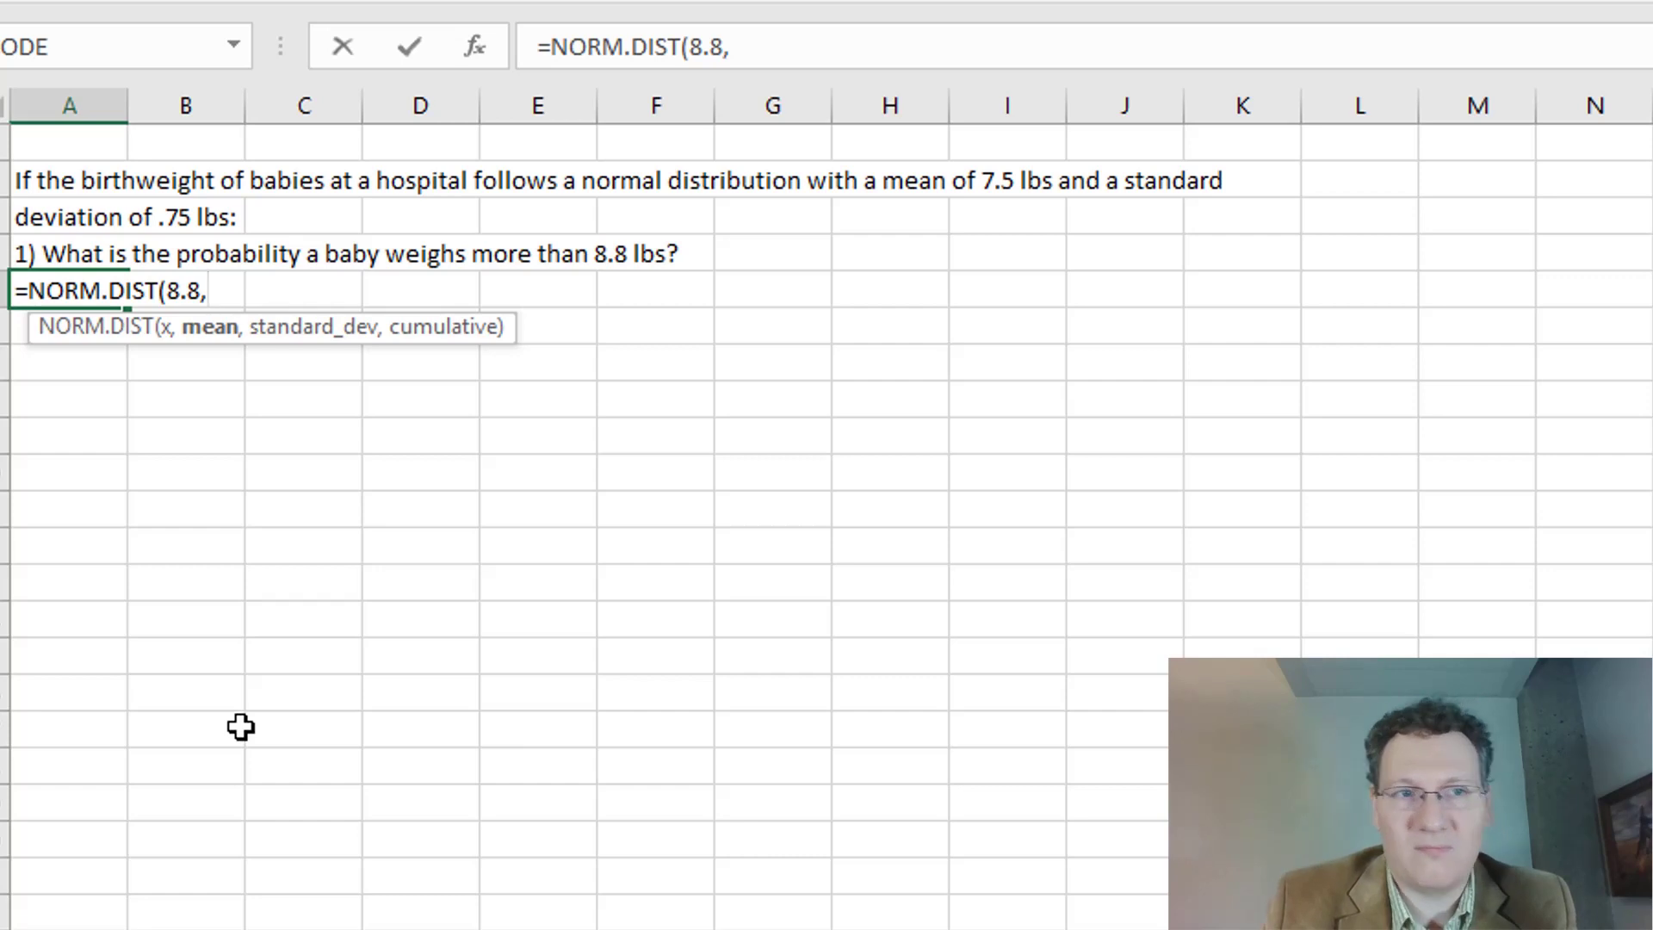
pyautogui.write('7.5')
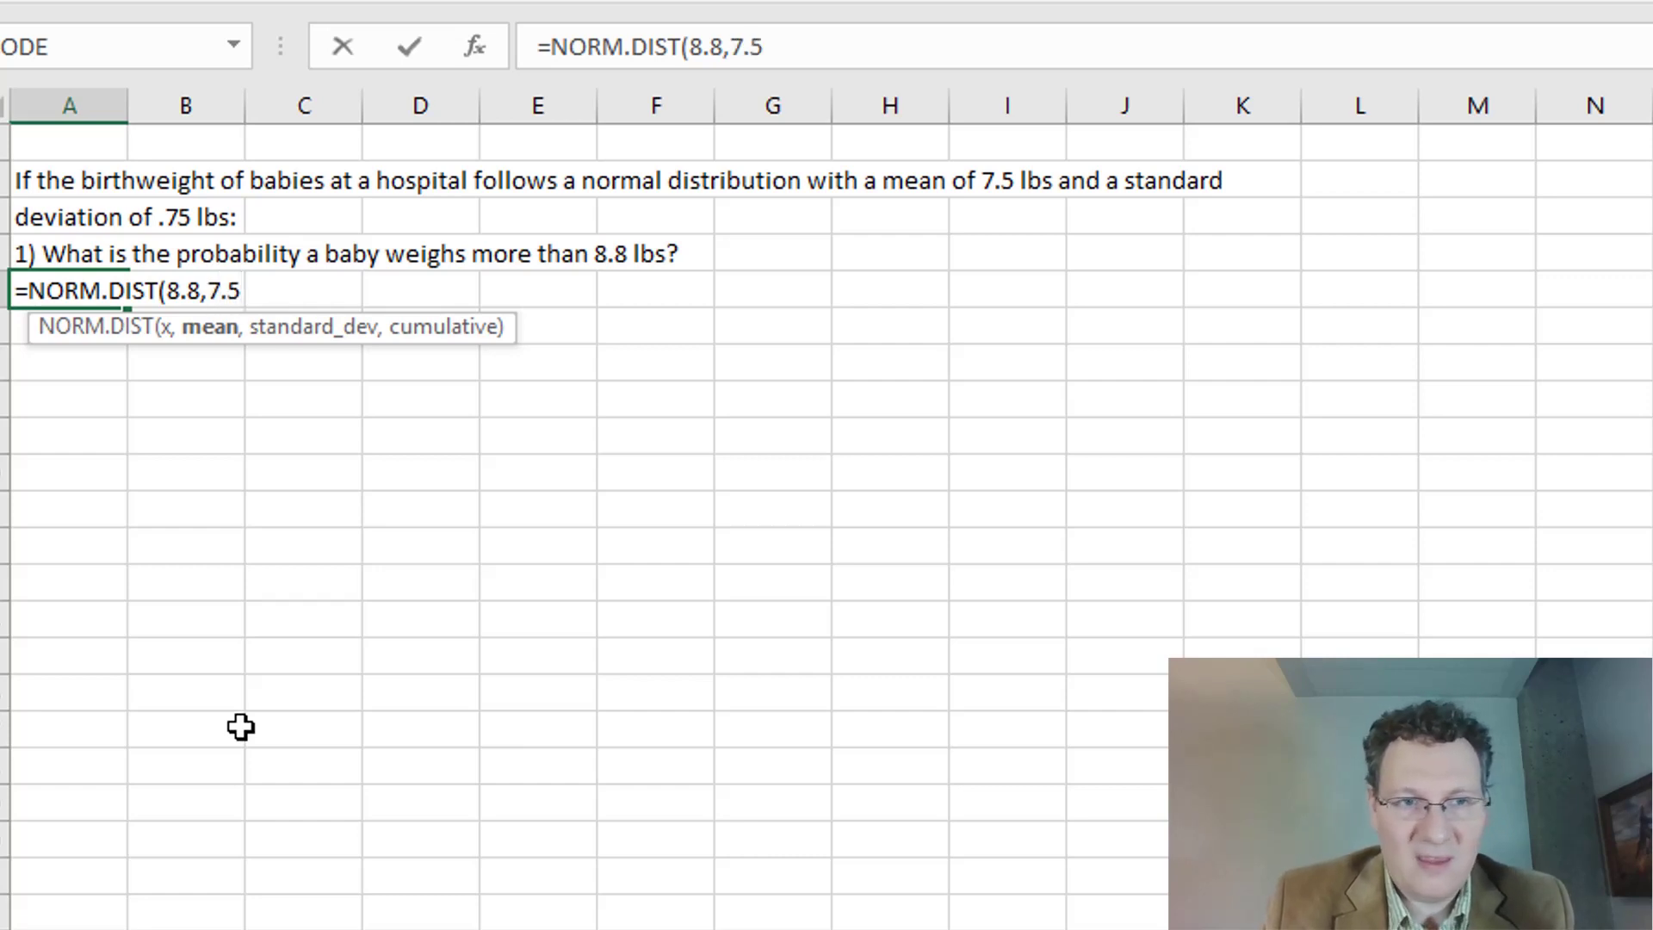
pyautogui.write(',.75,')
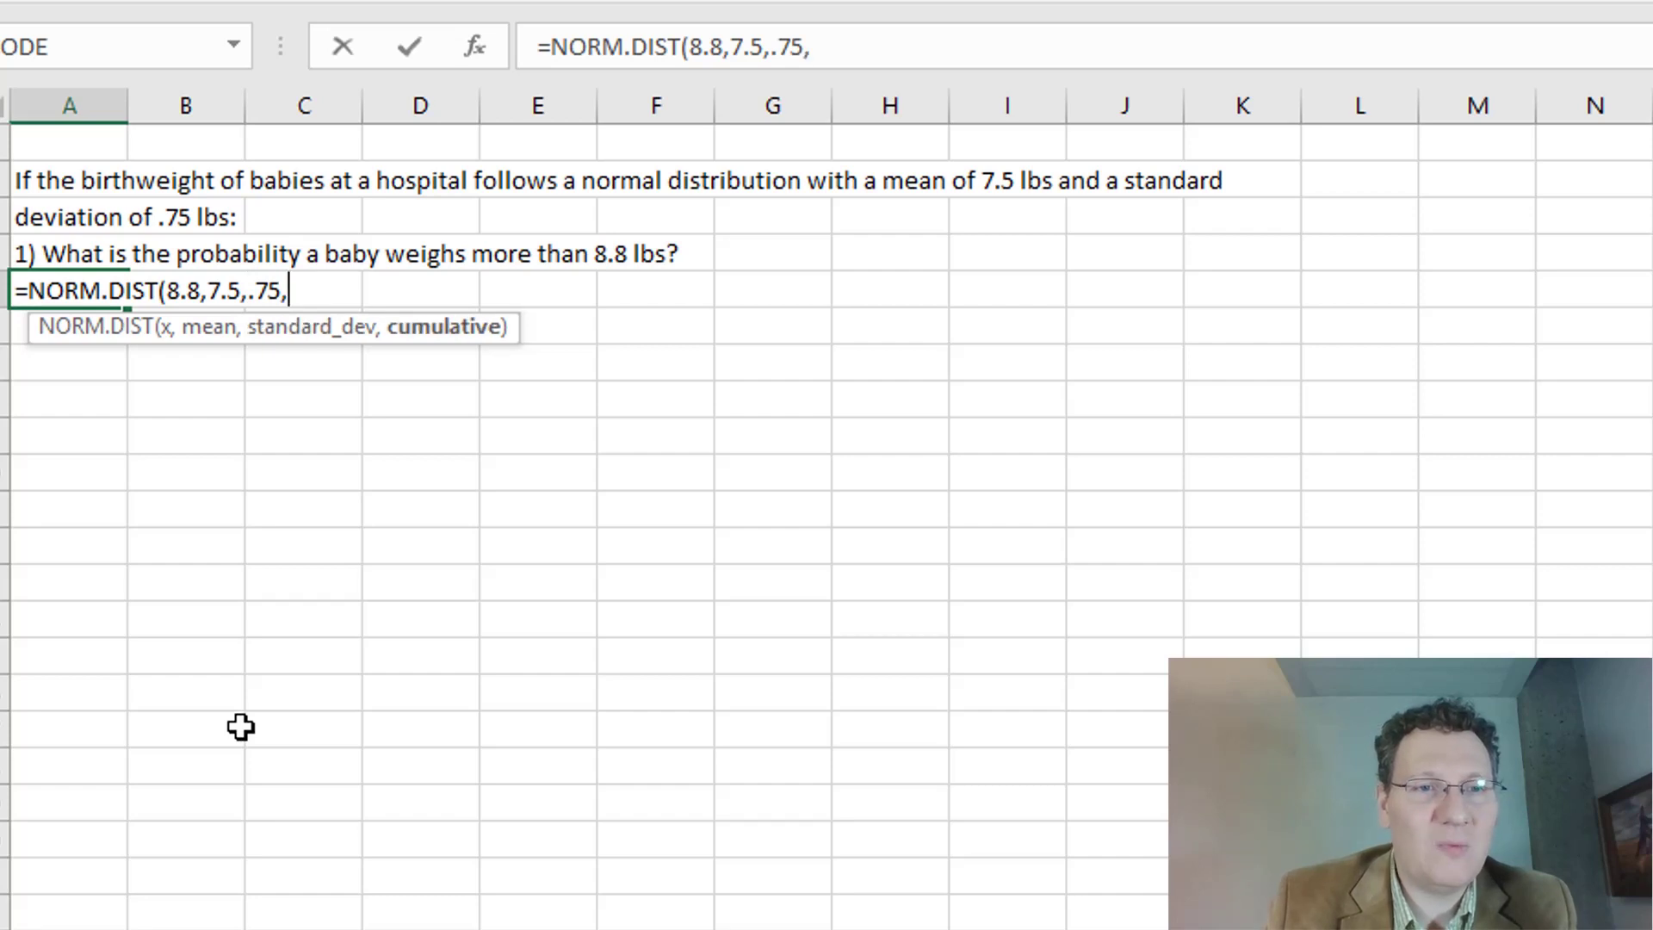
pyautogui.write('TRUE)')
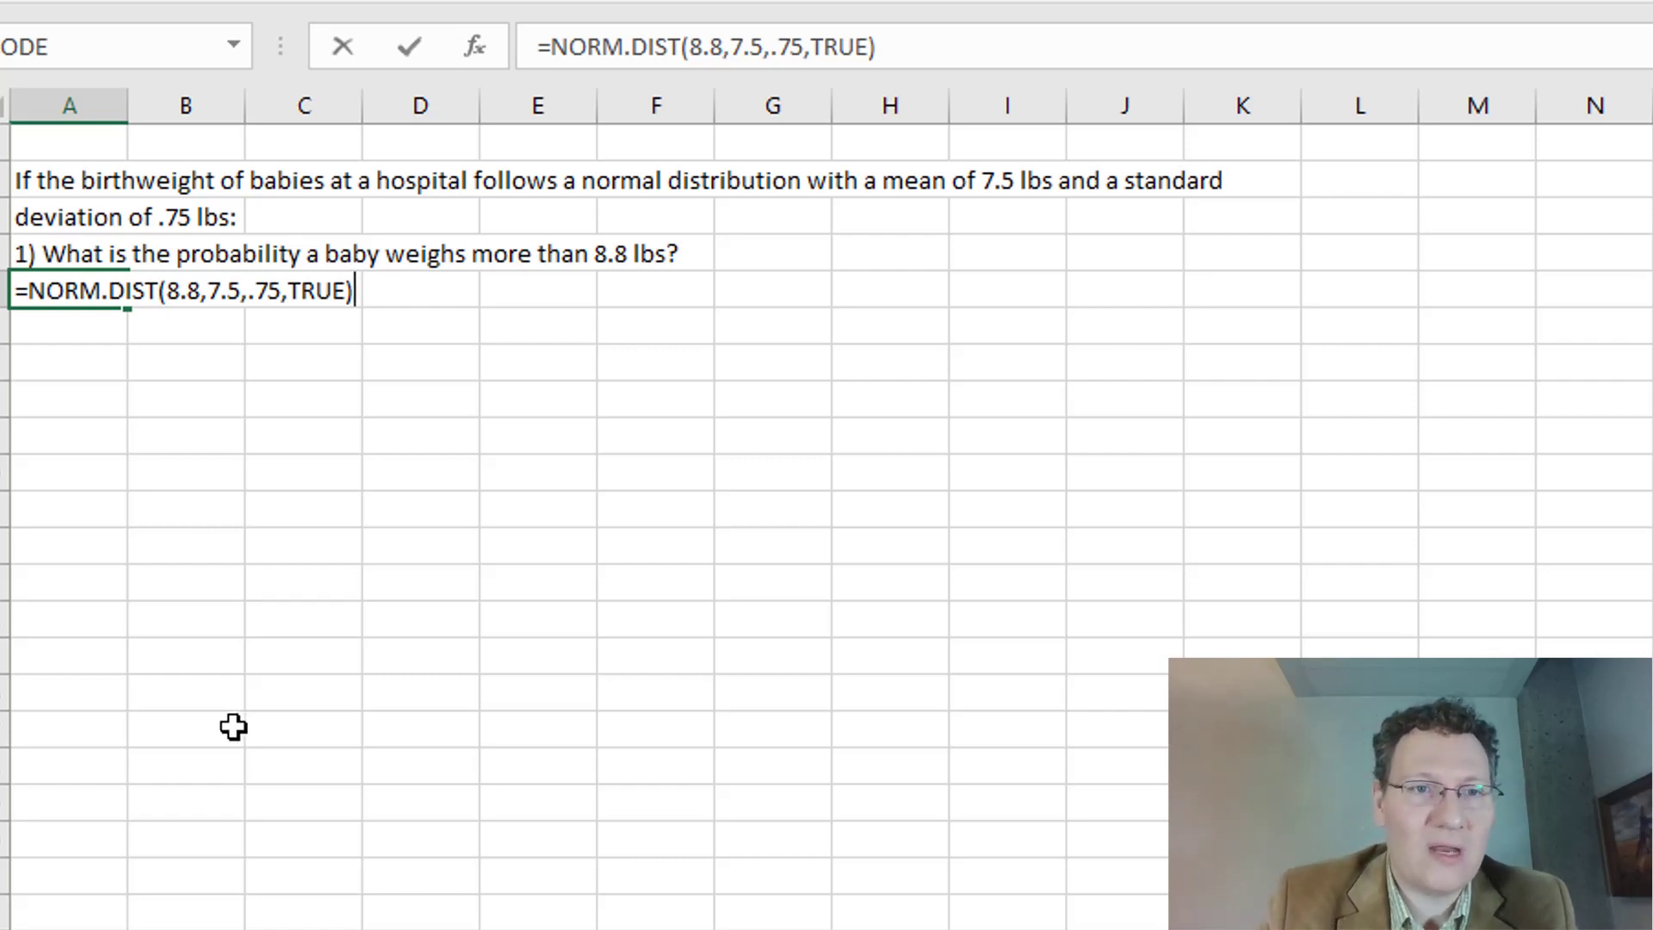
# Step: Change the formula in A5 to the upper-tail probability =1-NORM.DIST(8.8,7.5,.75,TRUE) and enter it
pyautogui.click(549, 47)
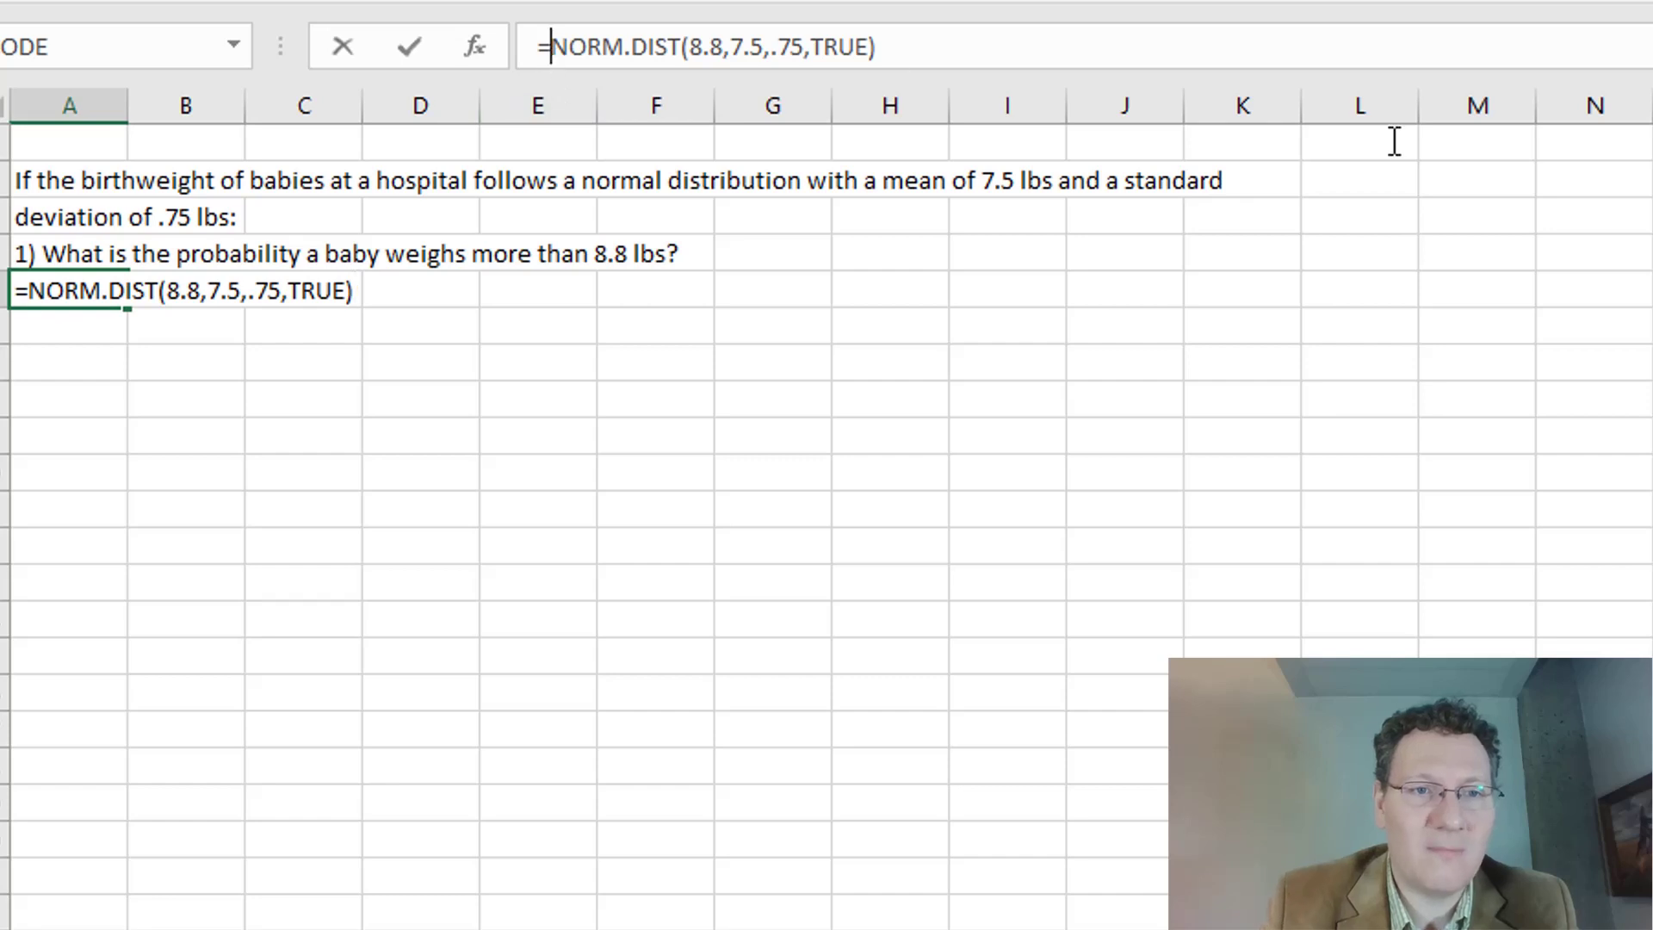
pyautogui.write('1-')
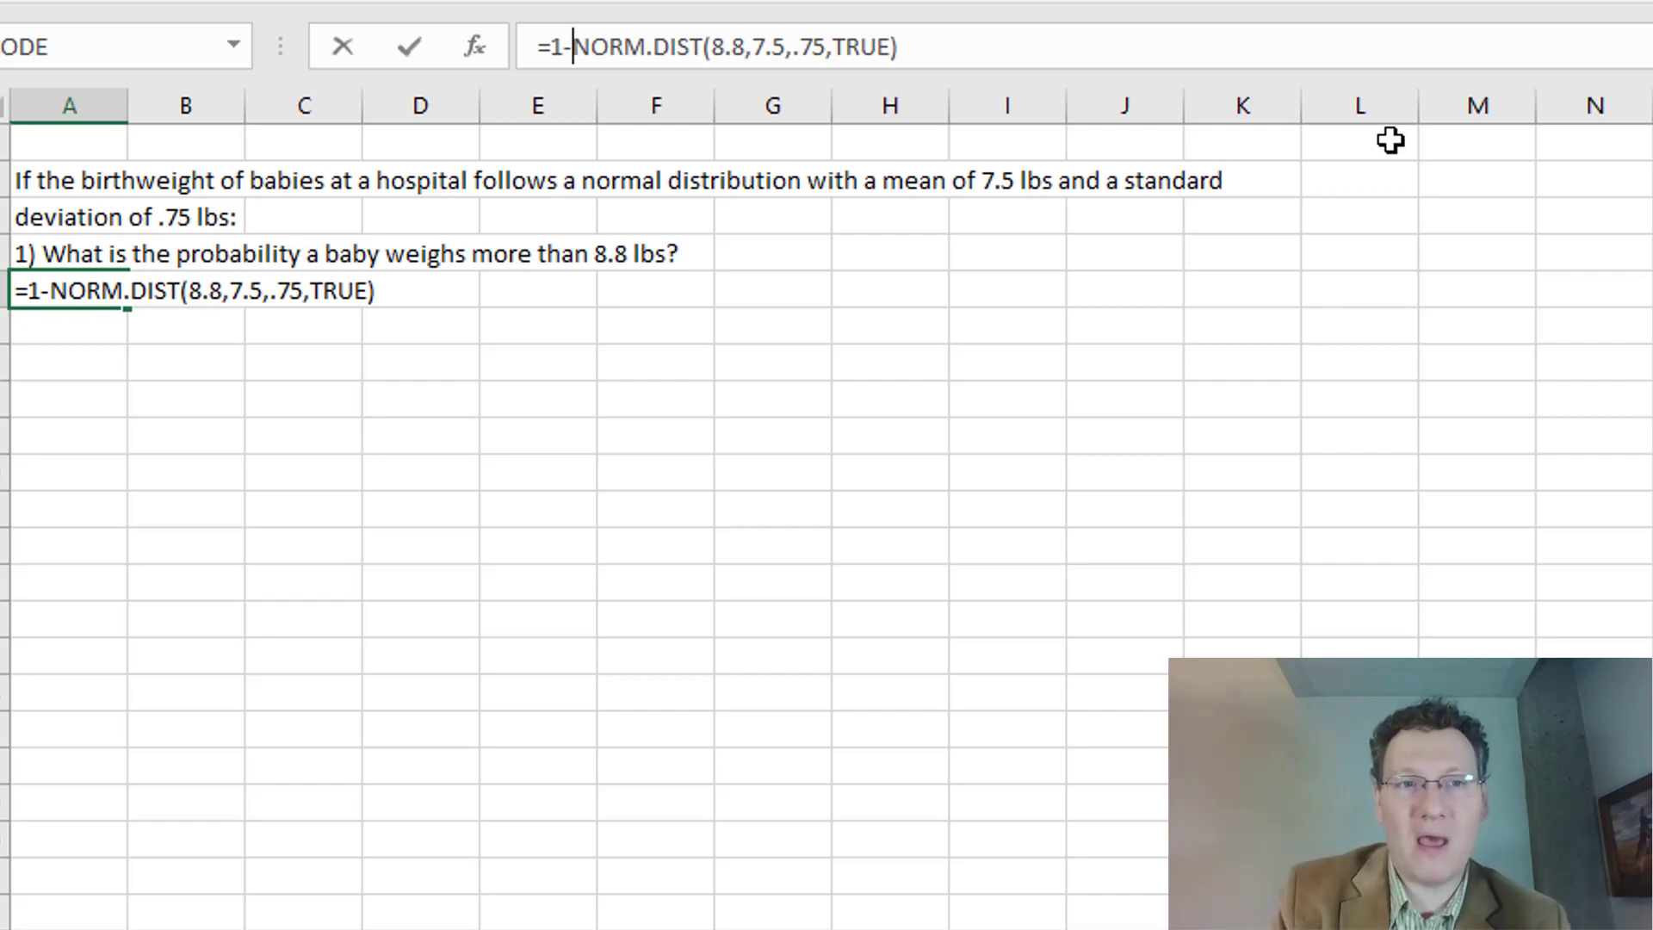
pyautogui.press('Return')
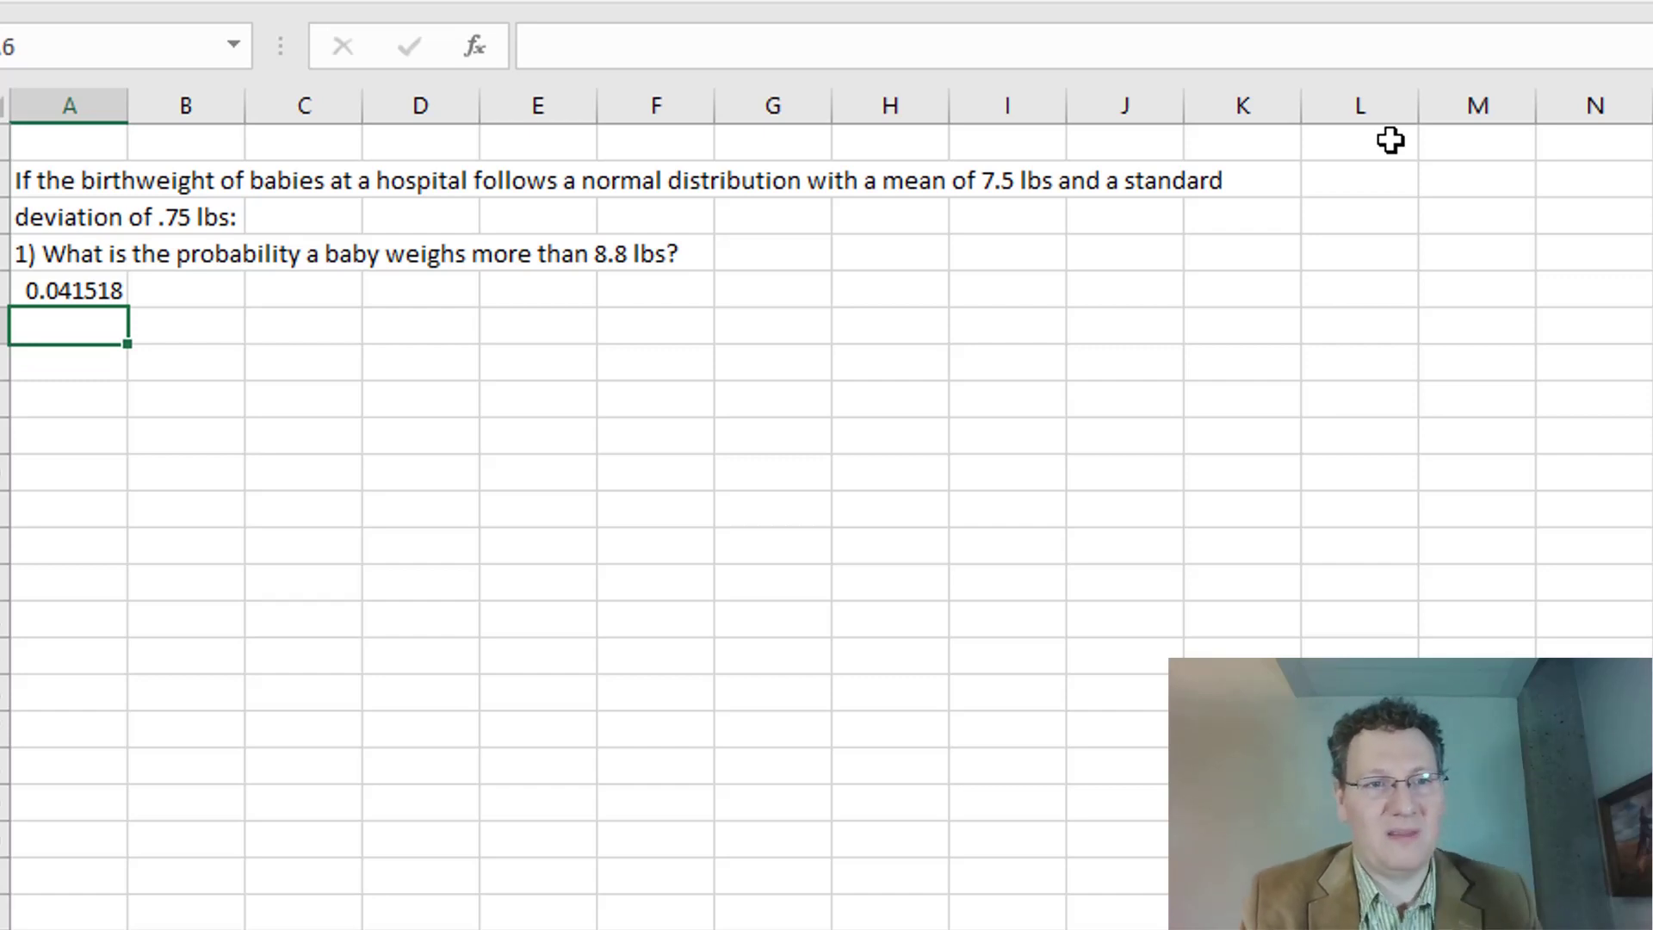
# Step: Begin the second question in cell A6 with the text "2) What is the probability a baby weighs"
pyautogui.write('2')
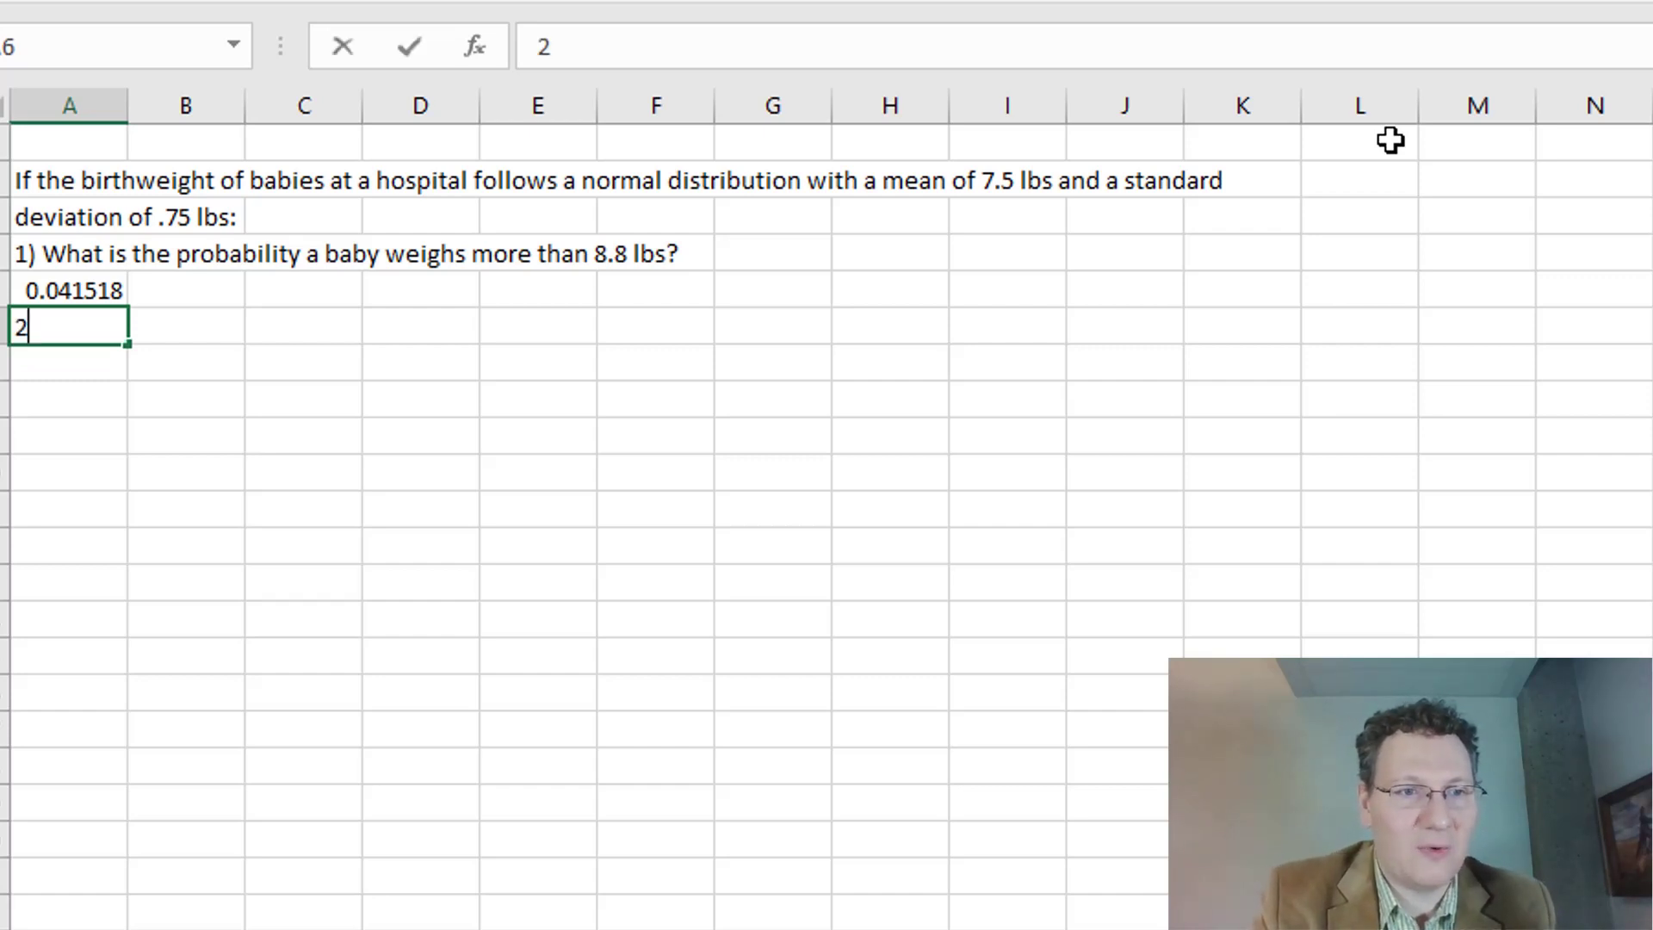
pyautogui.write(') what')
pyautogui.press('BackSpace')
pyautogui.press('BackSpace')
pyautogui.press('BackSpace')
pyautogui.press('BackSpace')
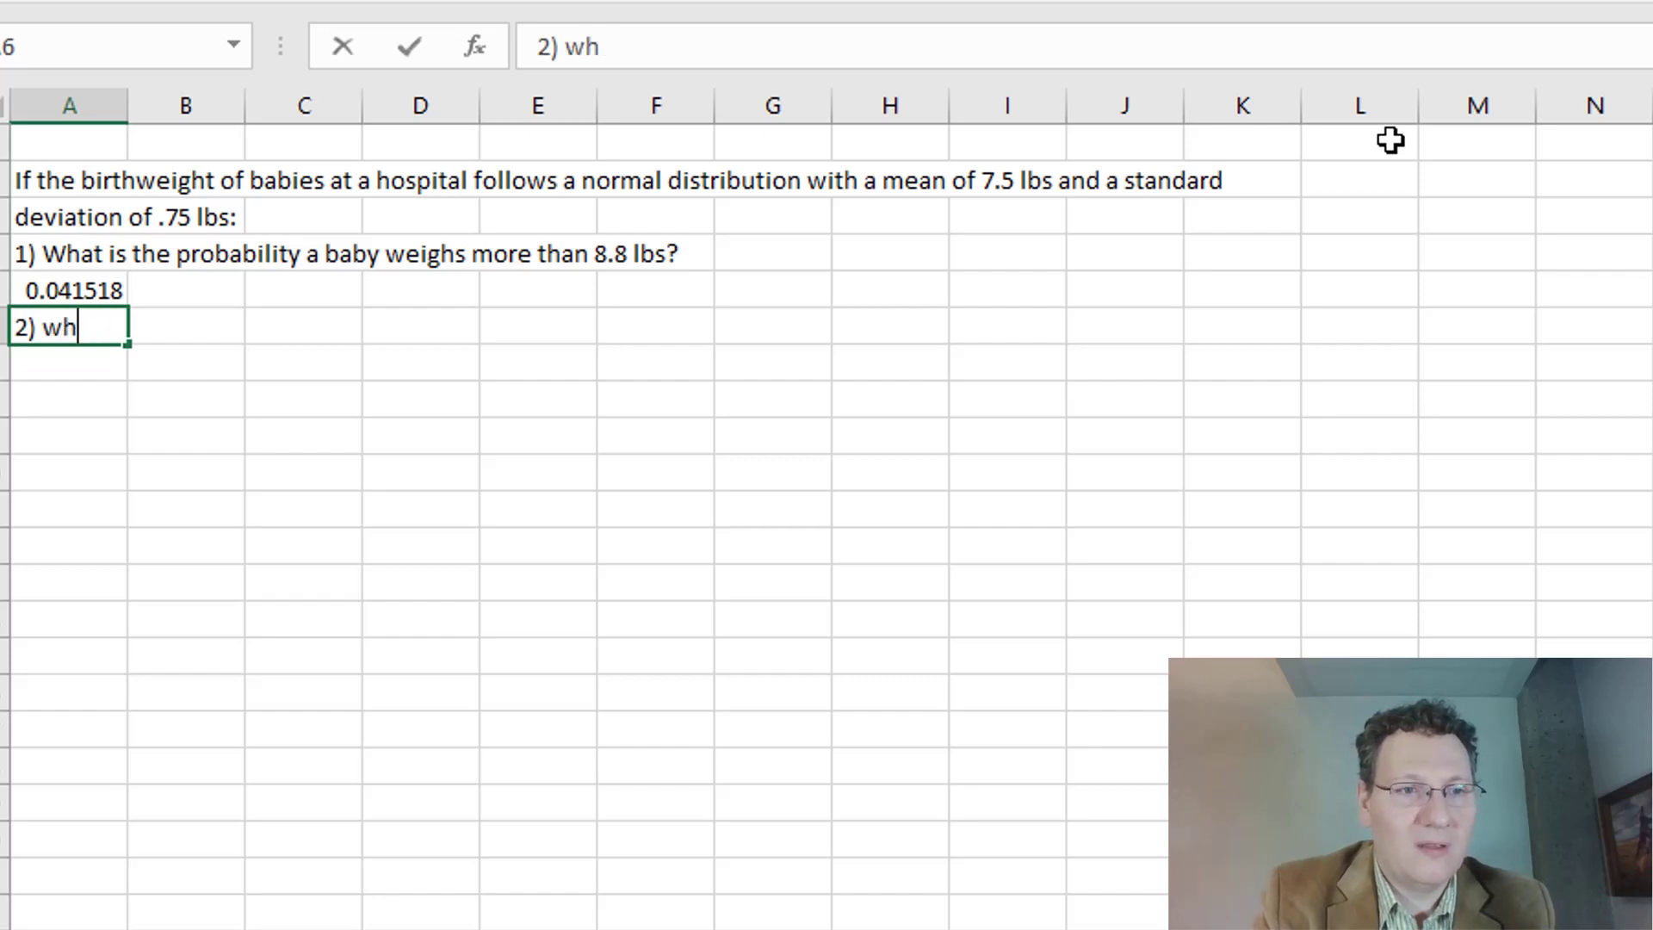
pyautogui.write('What is the p')
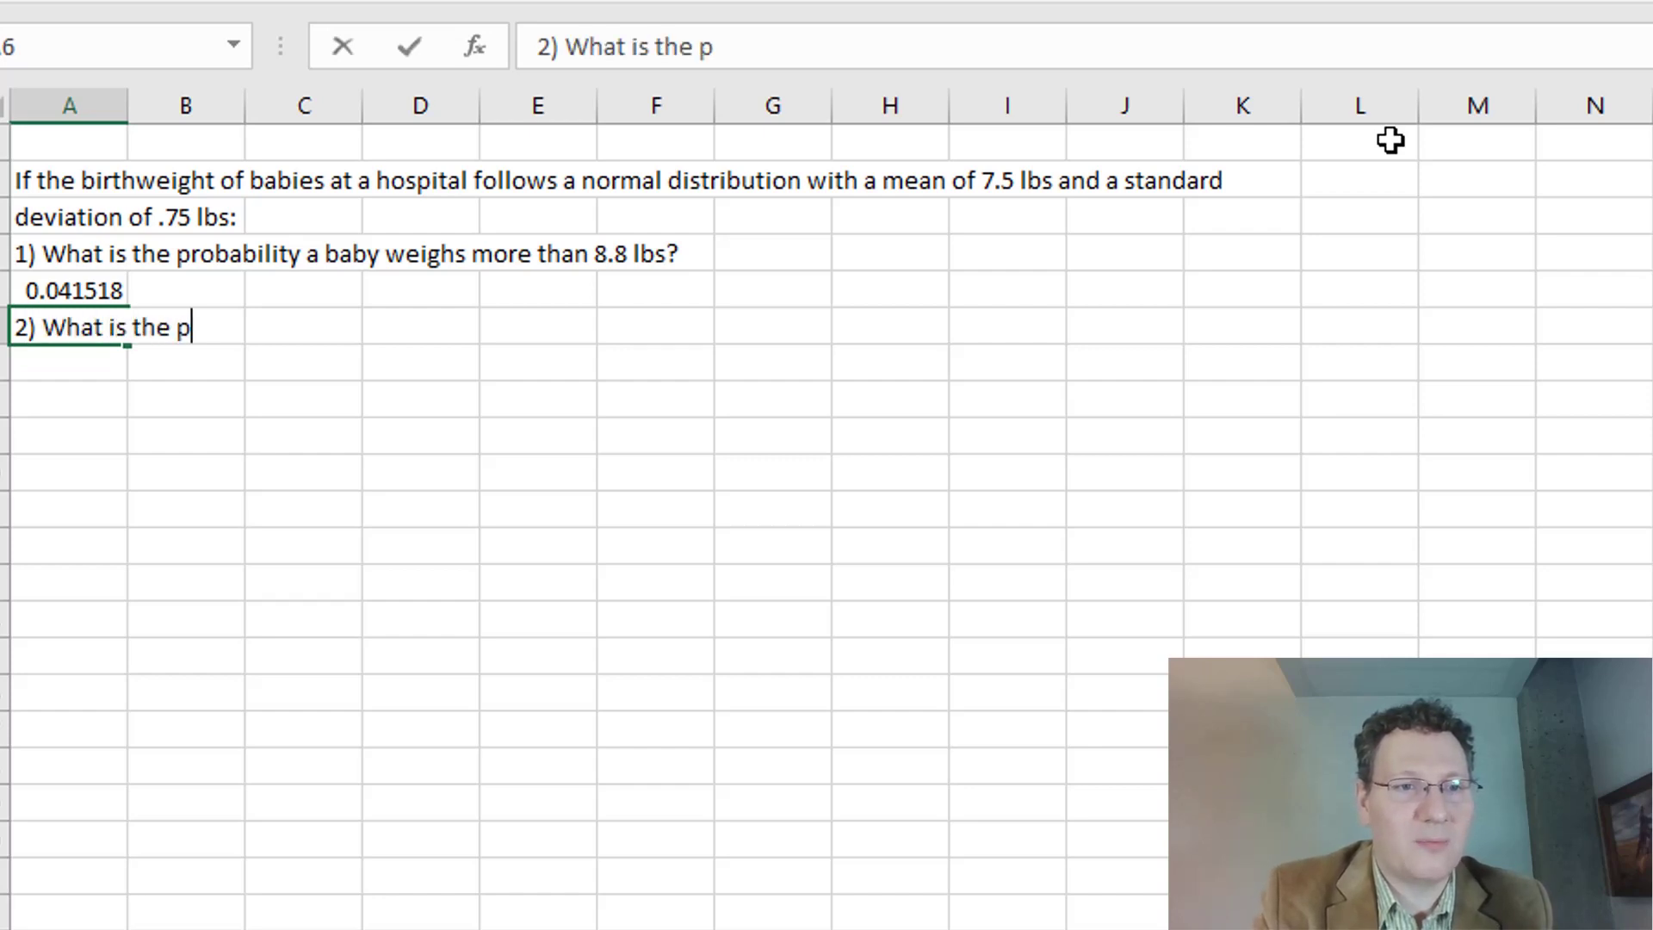
pyautogui.write('robability a baby ')
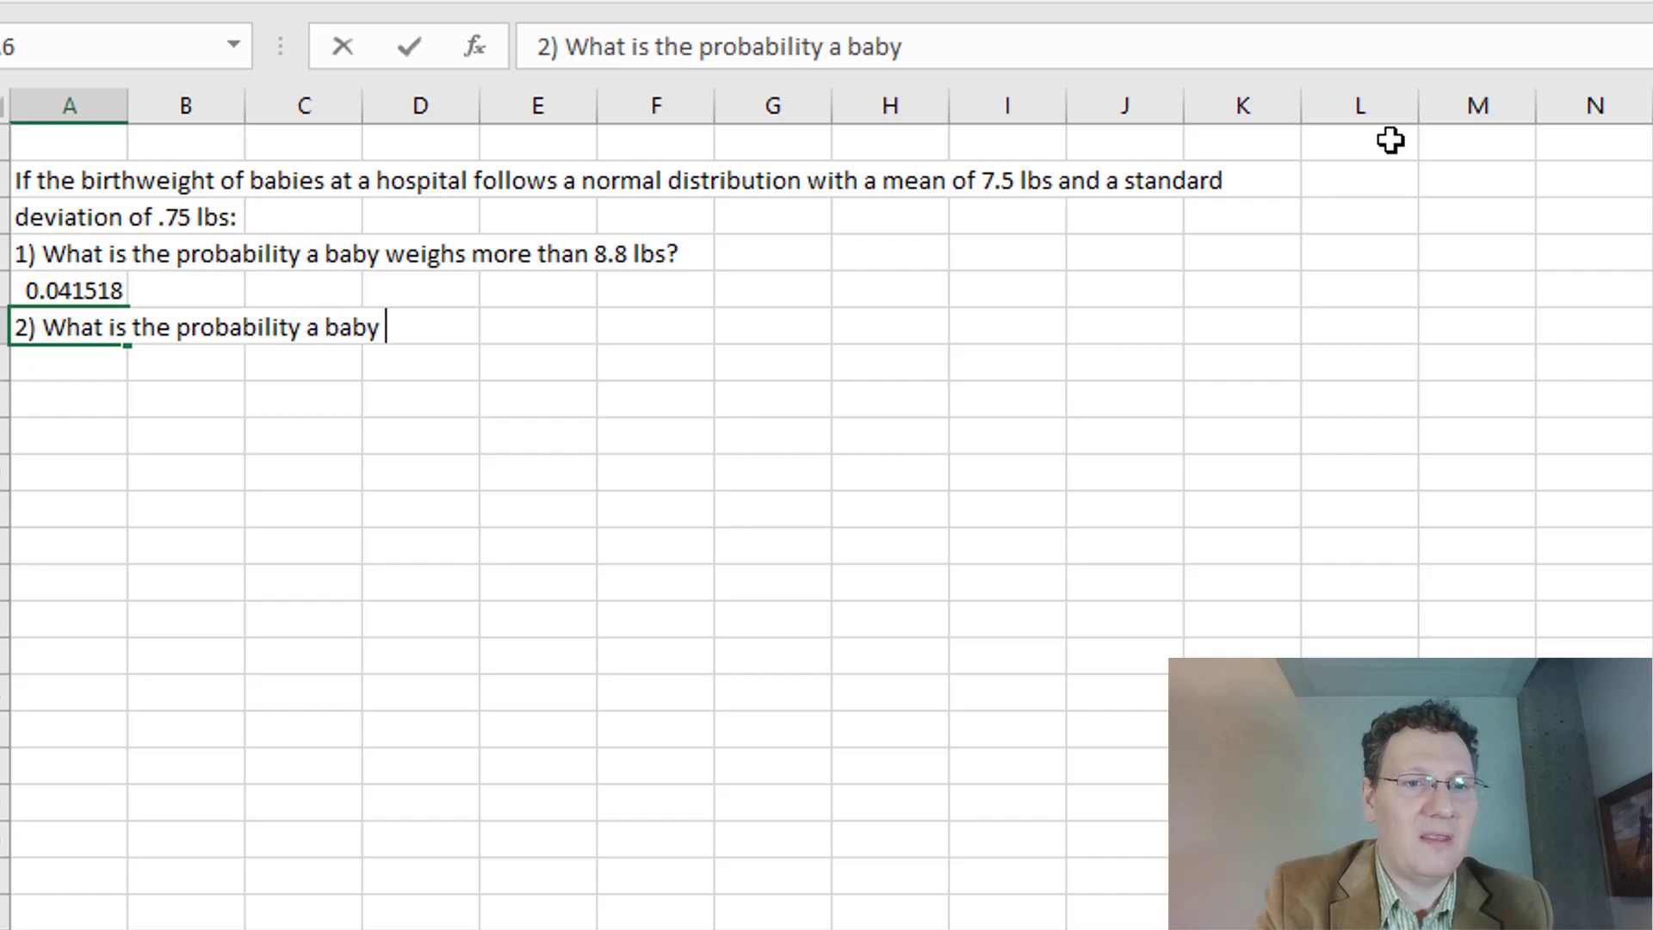
pyautogui.write('weight')
pyautogui.press('BackSpace')
pyautogui.write('s')
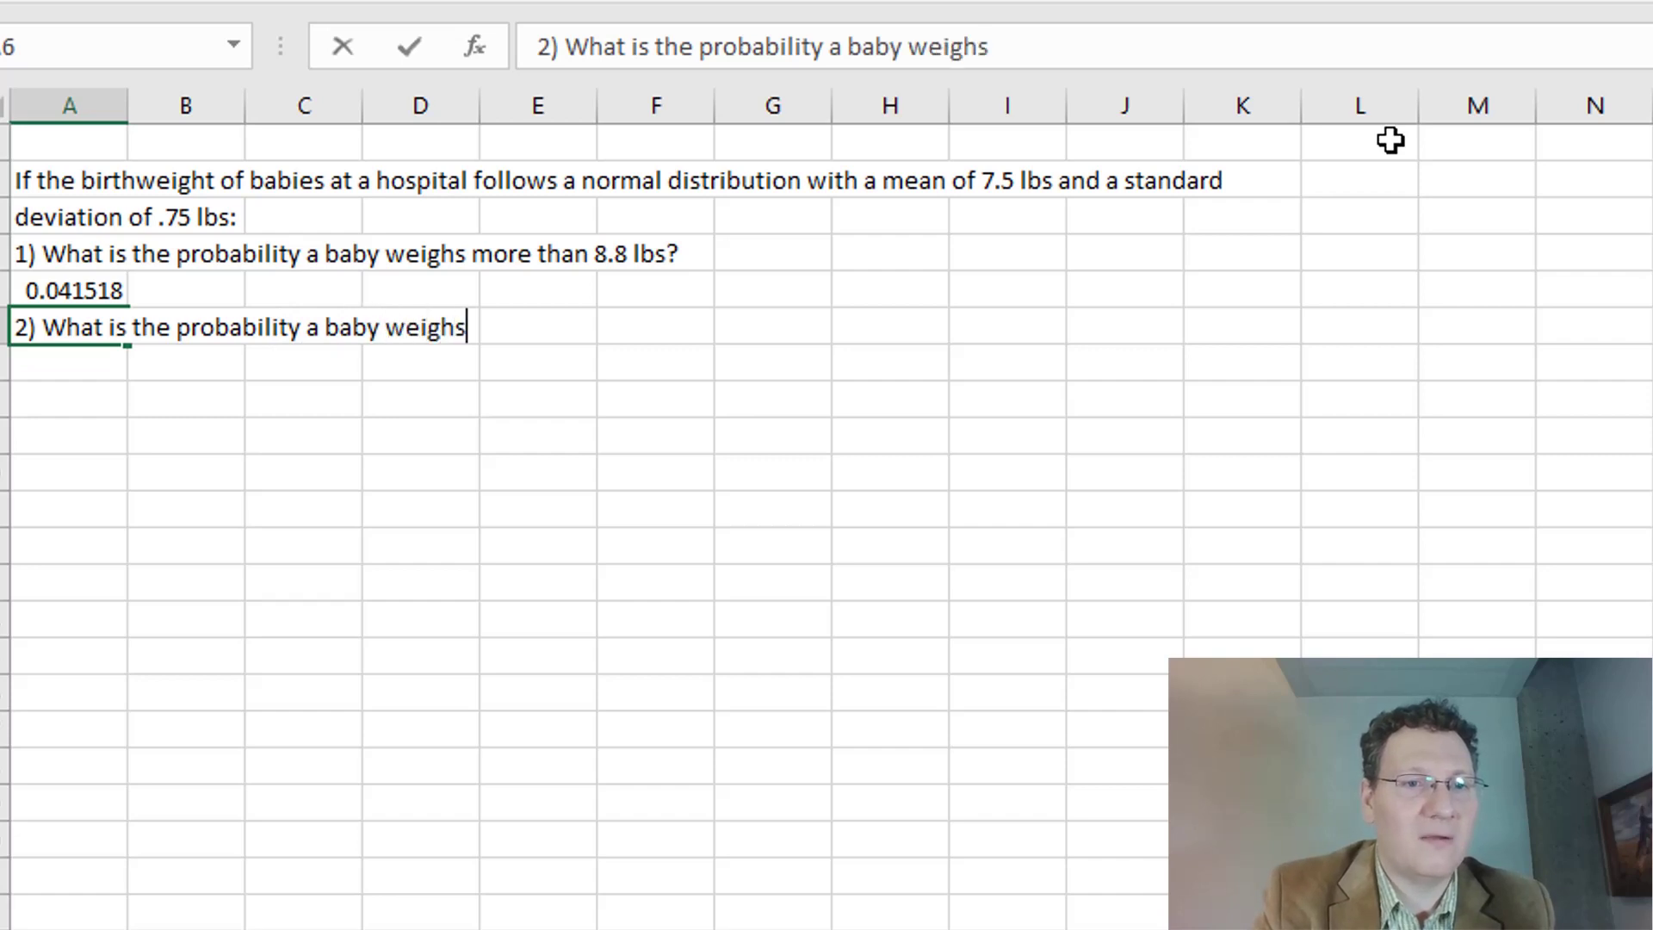
# Step: Insert "(full-term)" before "babies" in the problem statement in cell A2
pyautogui.click(161, 188)
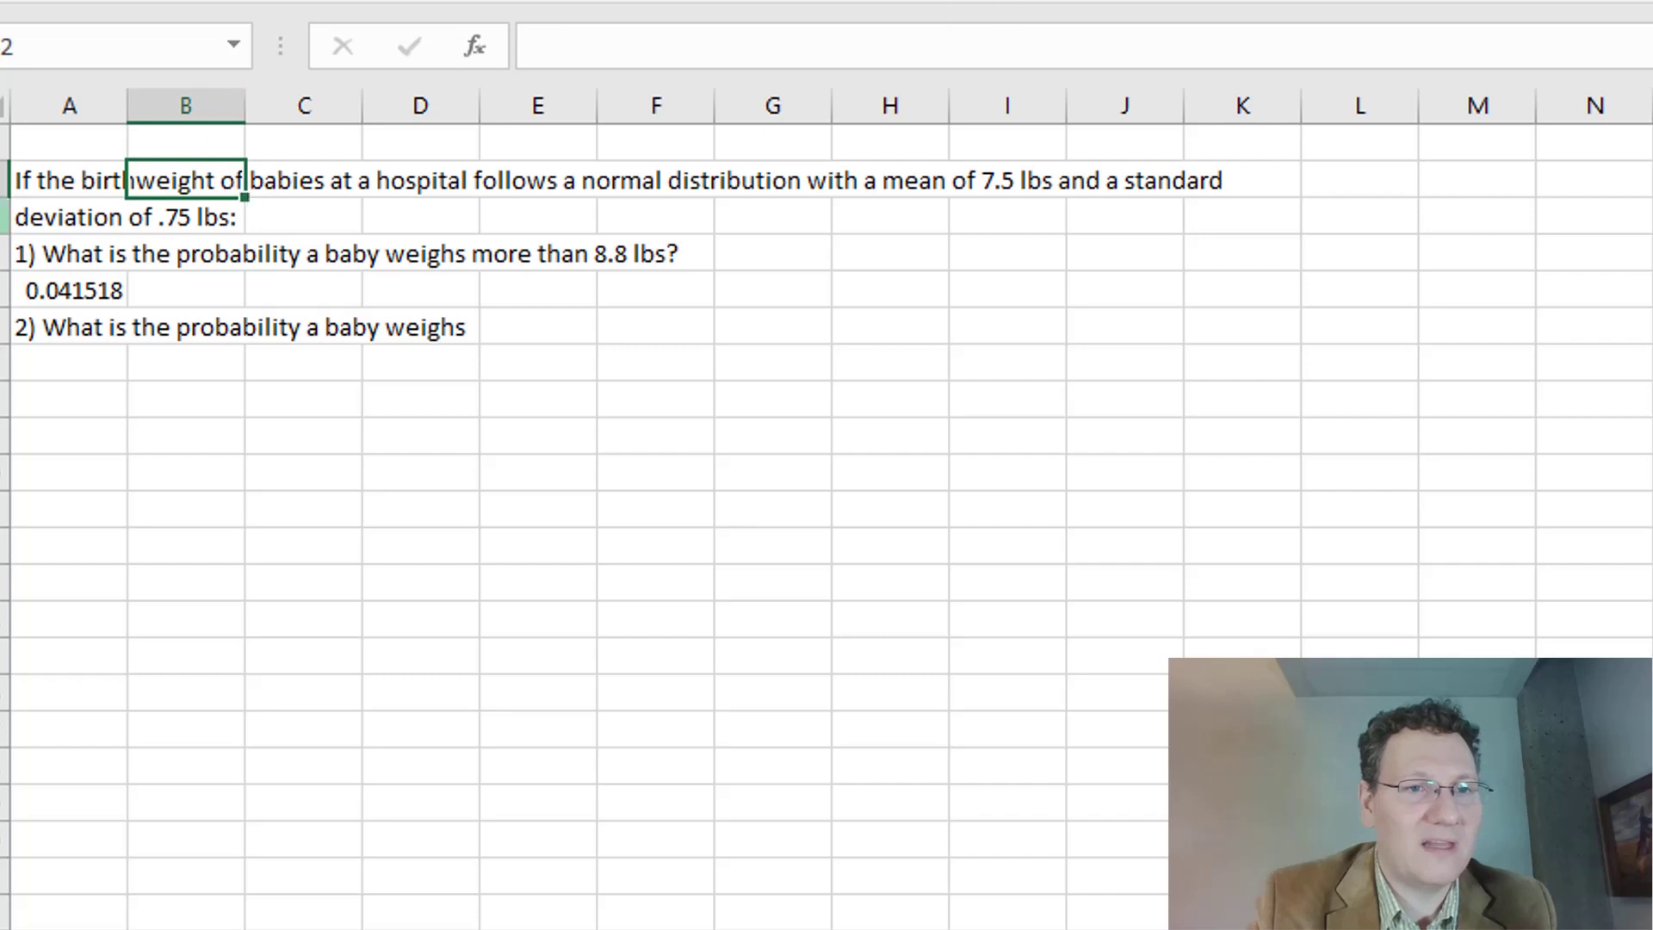
pyautogui.click(62, 177)
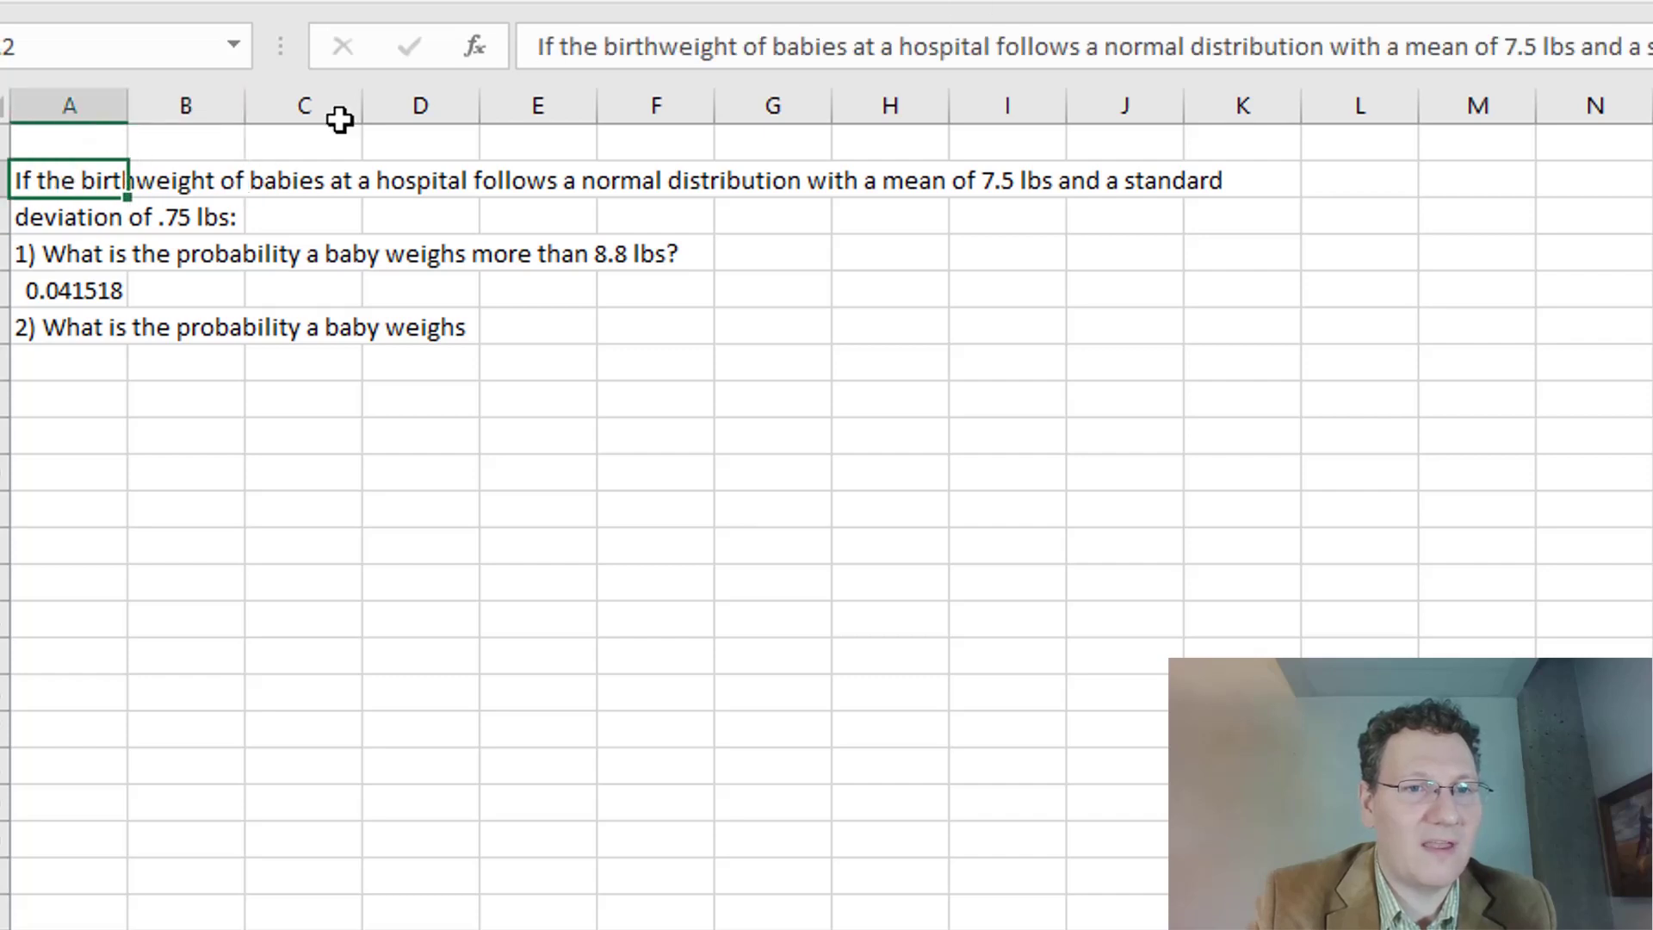
pyautogui.click(770, 47)
pyautogui.write('(full-term)')
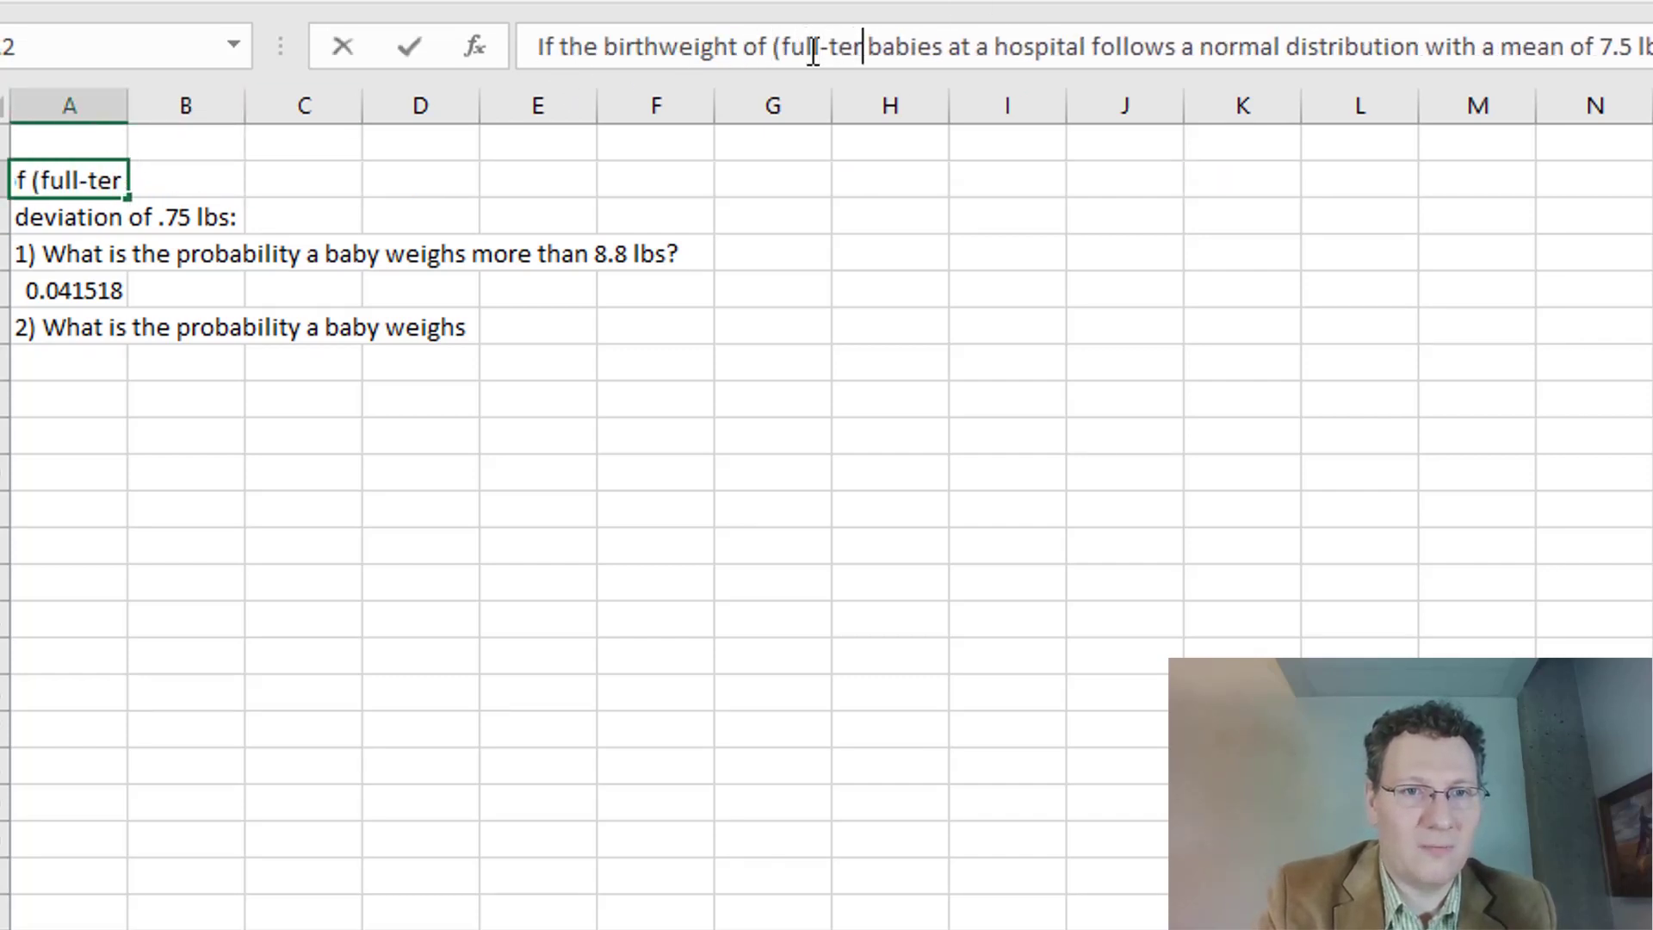
pyautogui.press('Return')
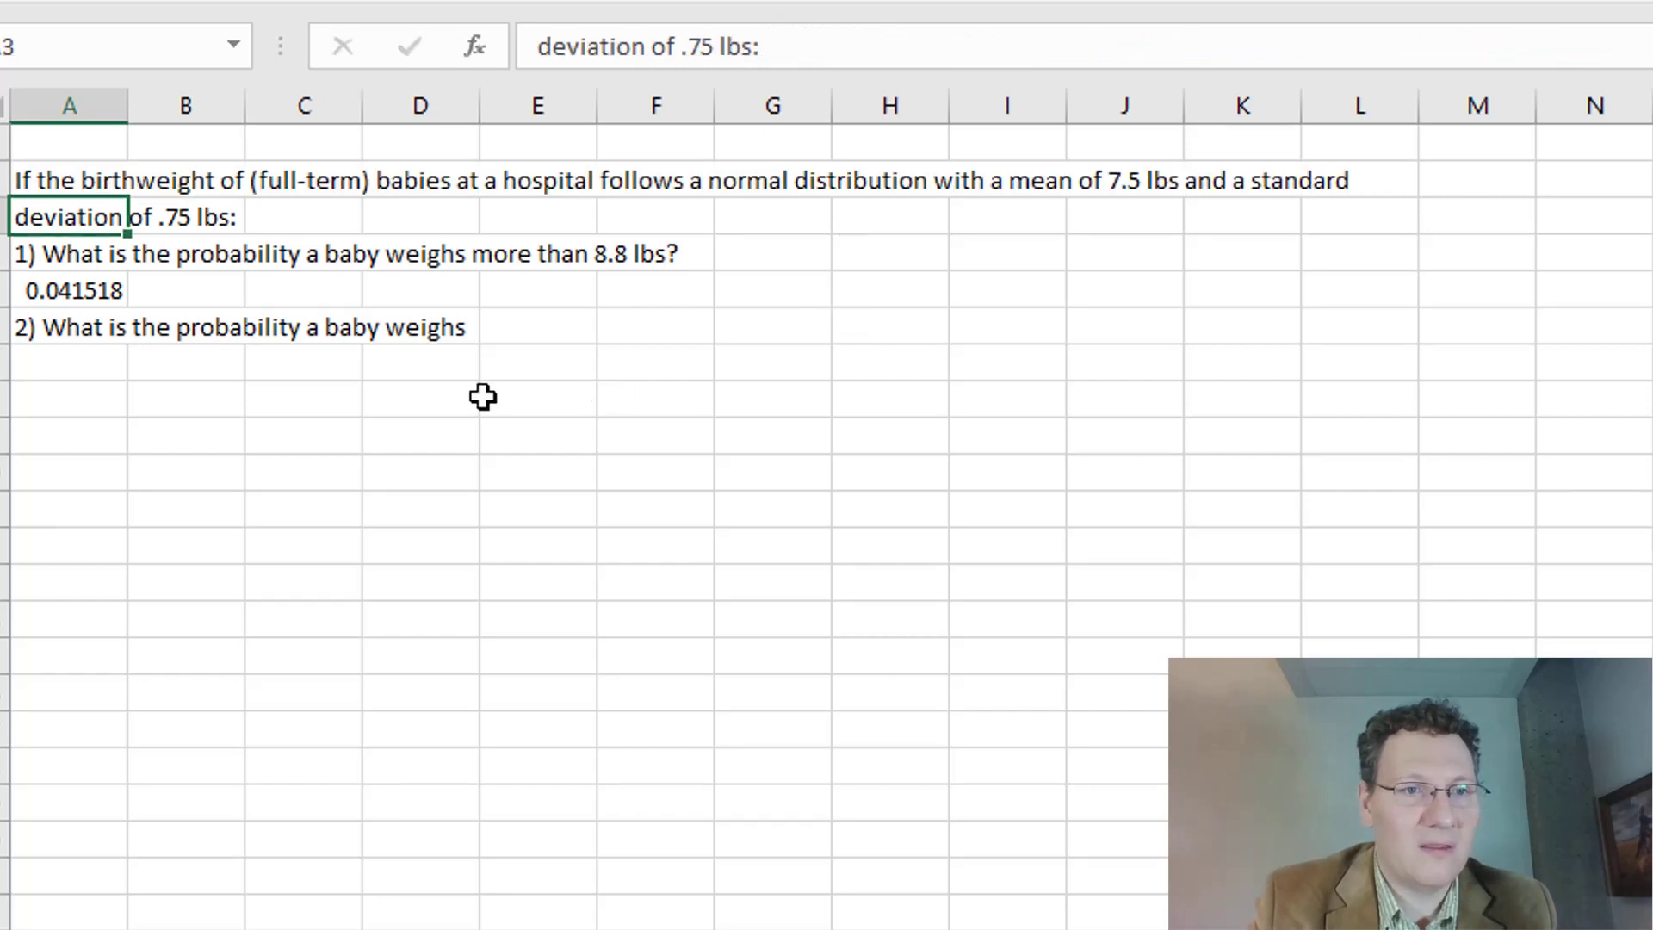
# Step: Complete the second question in cell A6 by adding "less than 7 lbs?" after "weighs"
pyautogui.click(390, 333)
pyautogui.click(157, 329)
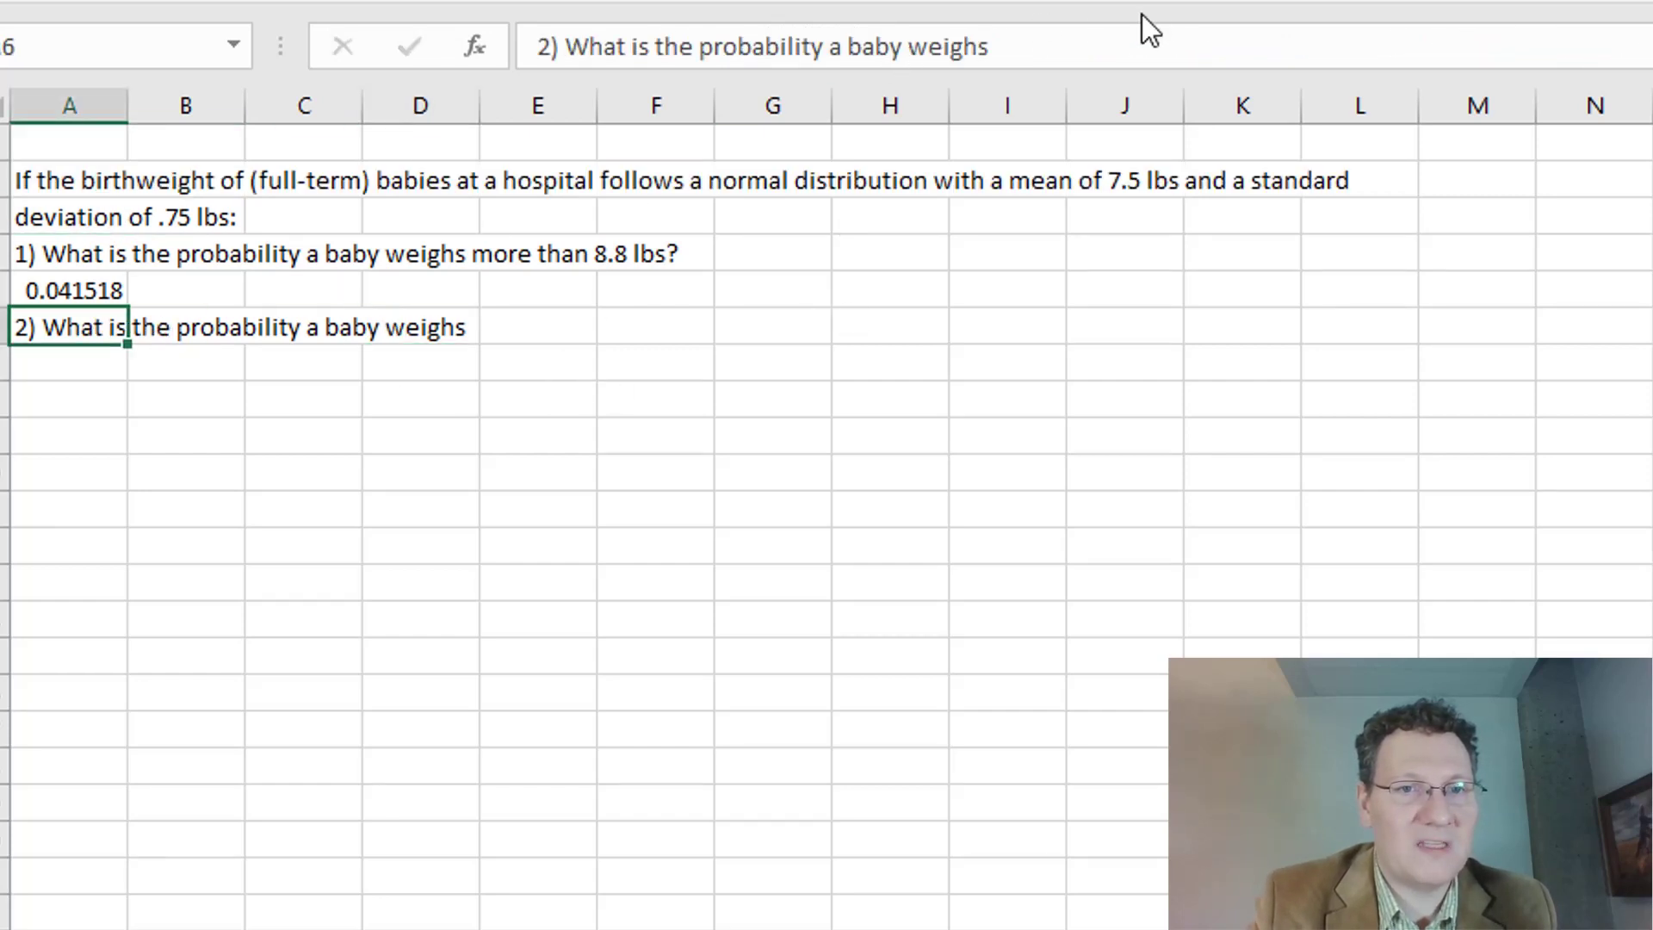
pyautogui.click(1062, 49)
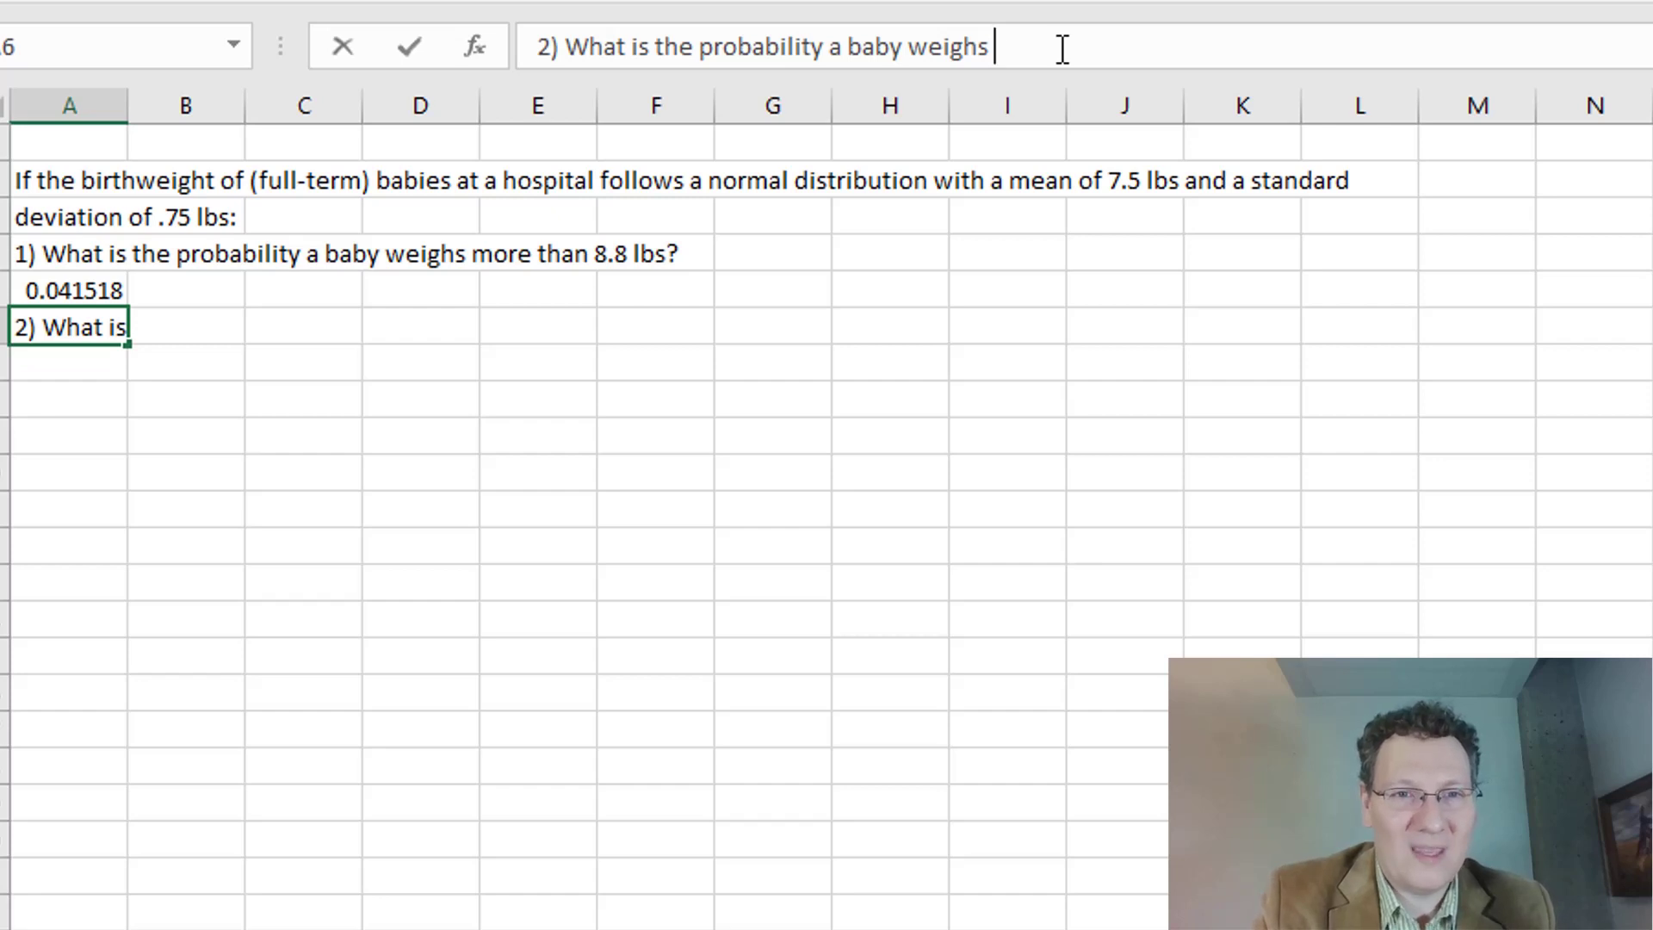
pyautogui.write('less t')
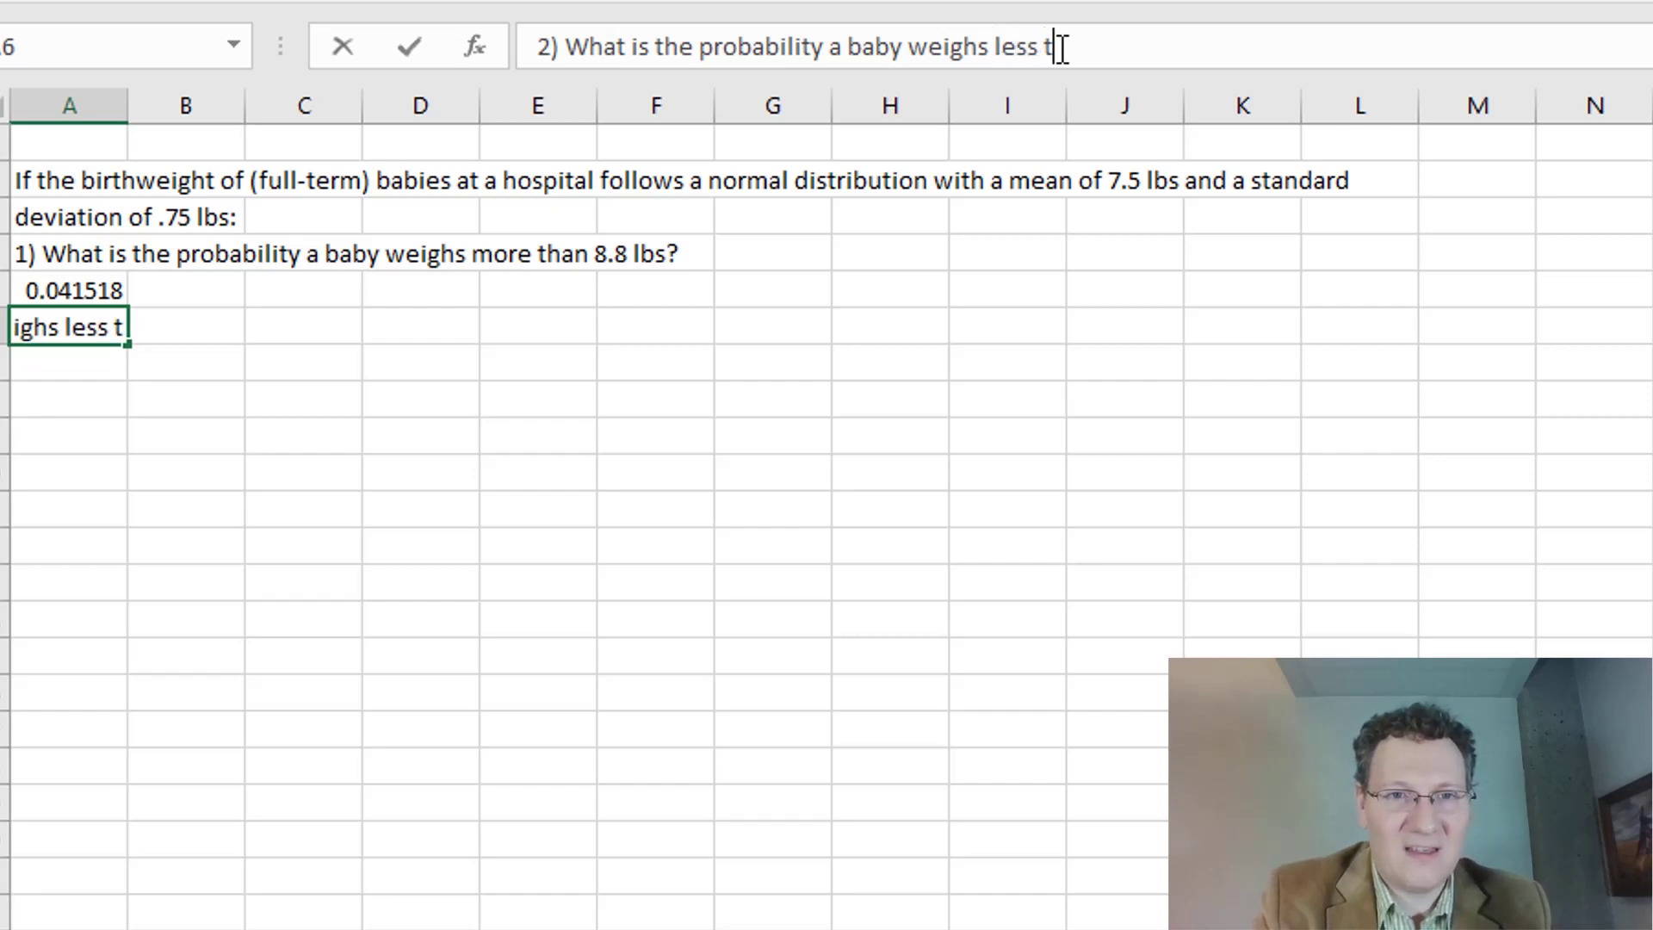
pyautogui.write('han 7 lbs?')
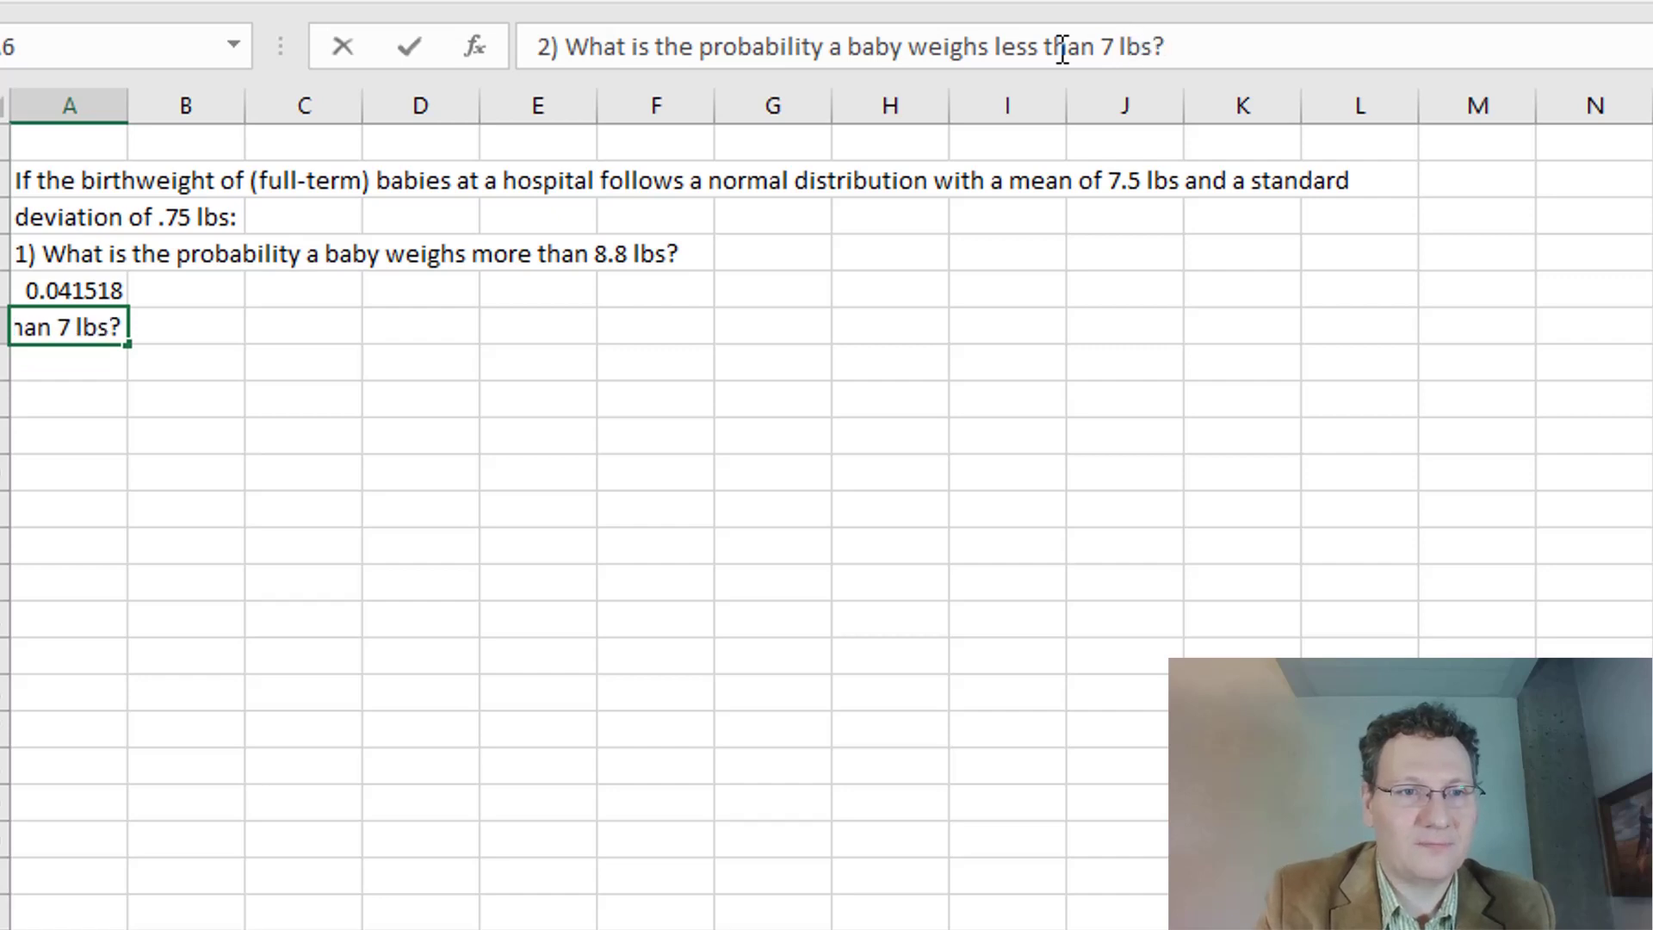
pyautogui.press('Return')
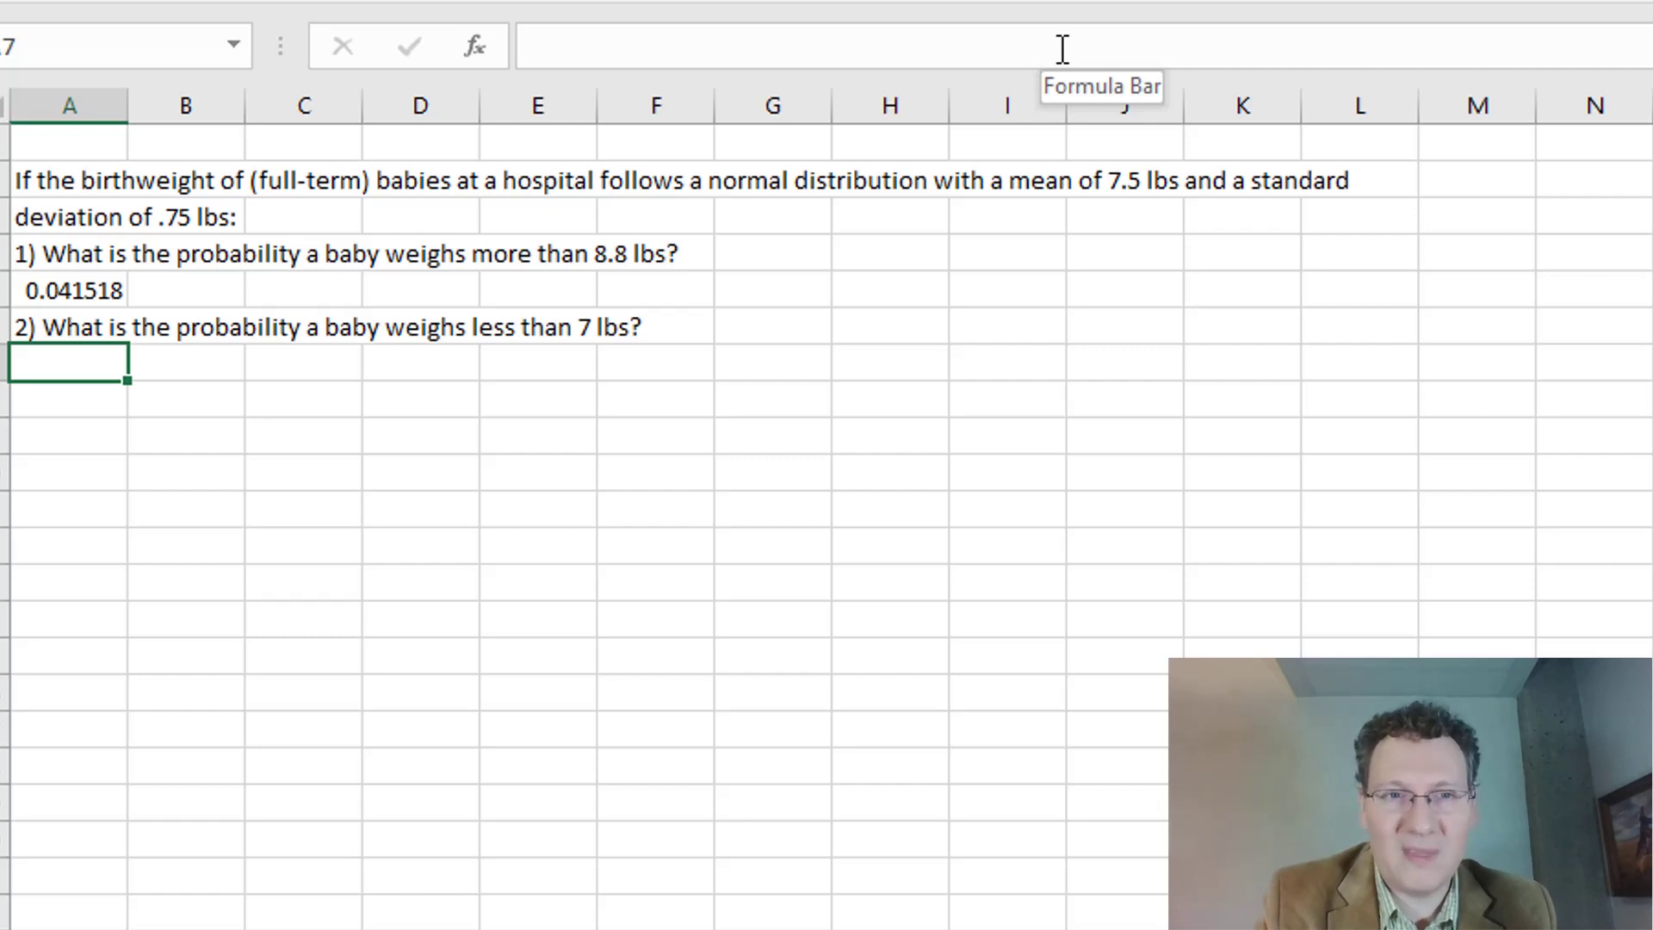
# Step: Calculate the answer to question 2 in cell A7 with =NORM.DIST(7,7.5,.75,TRUE)
pyautogui.write('=')
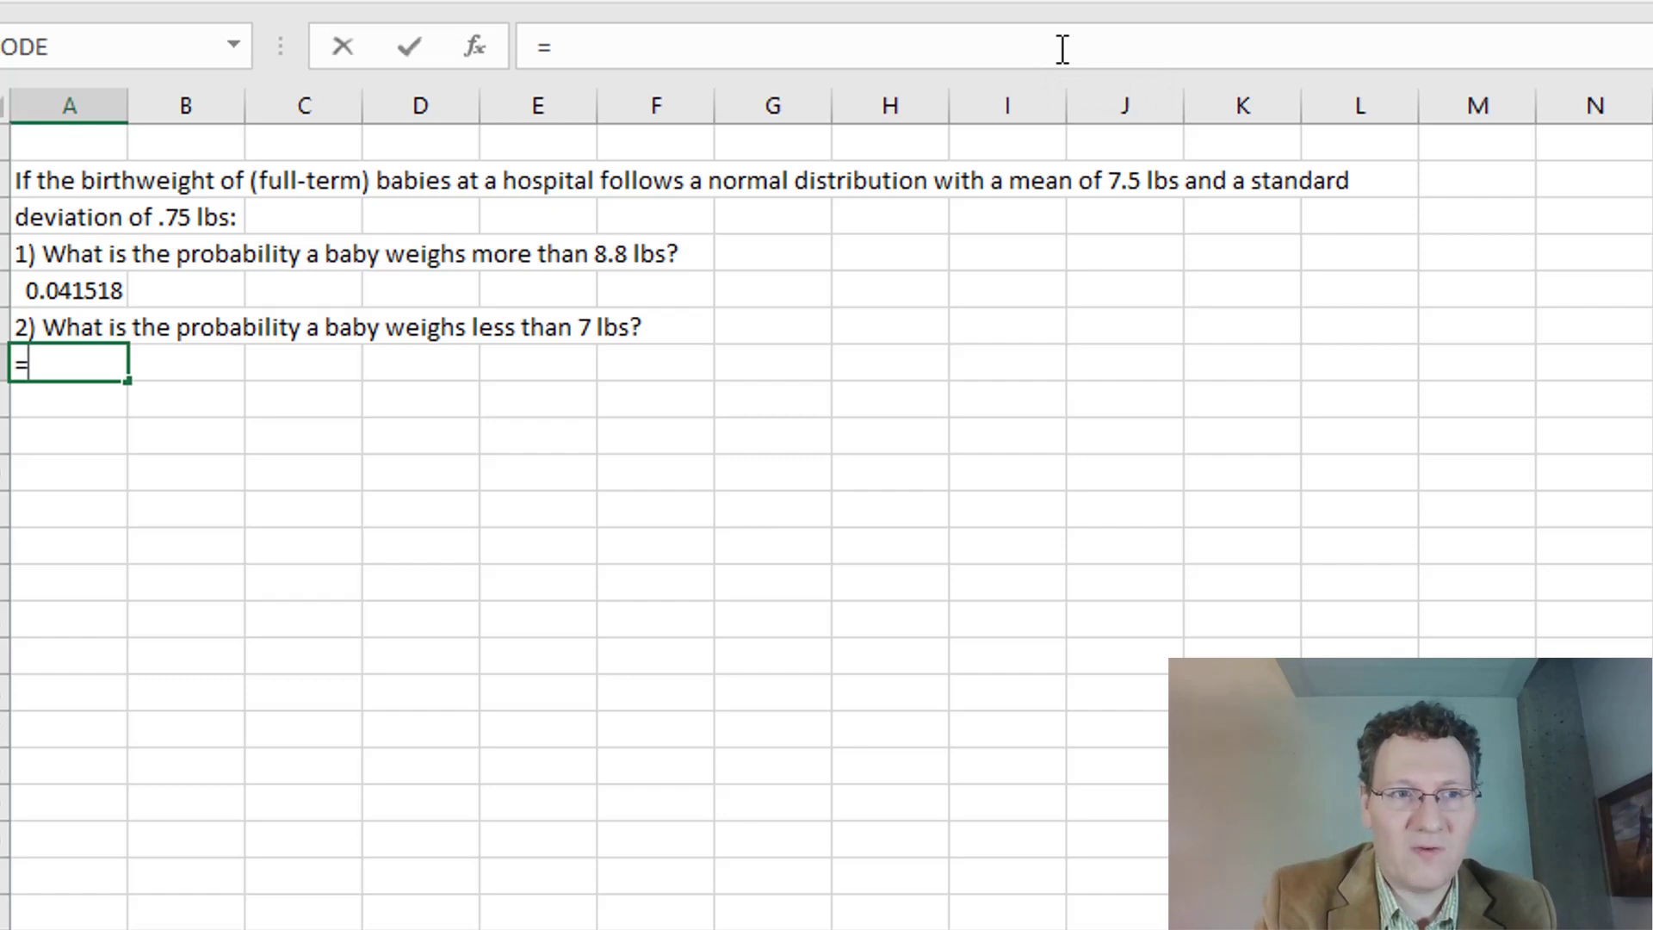
pyautogui.write('N')
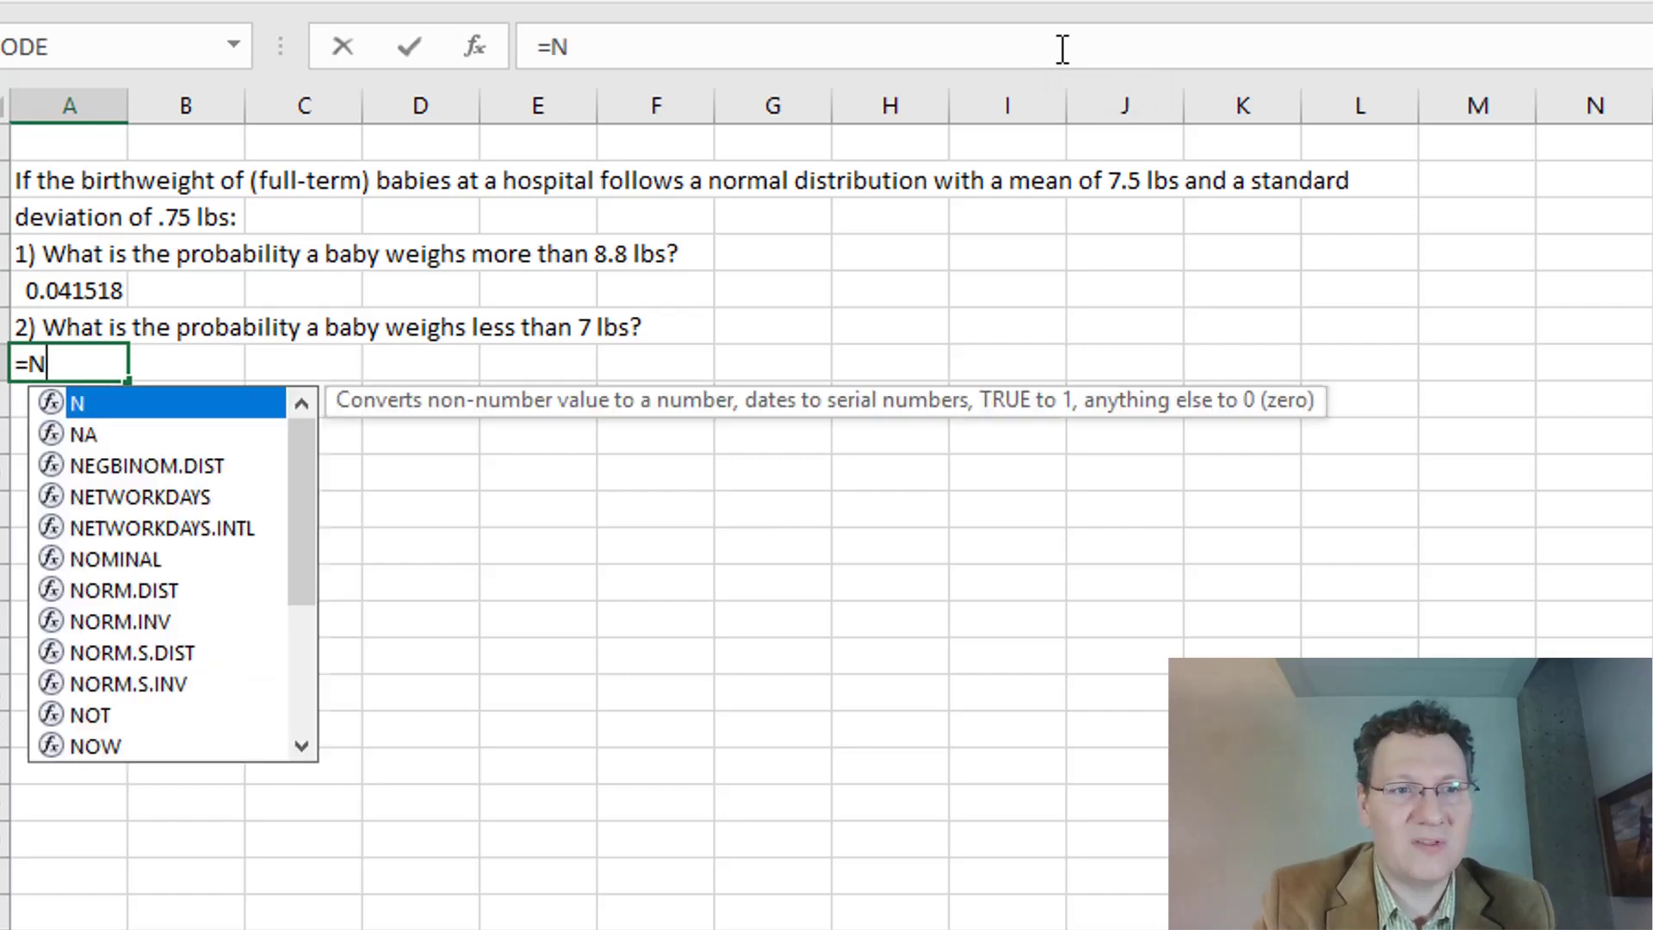
pyautogui.write('ORM.DIST(')
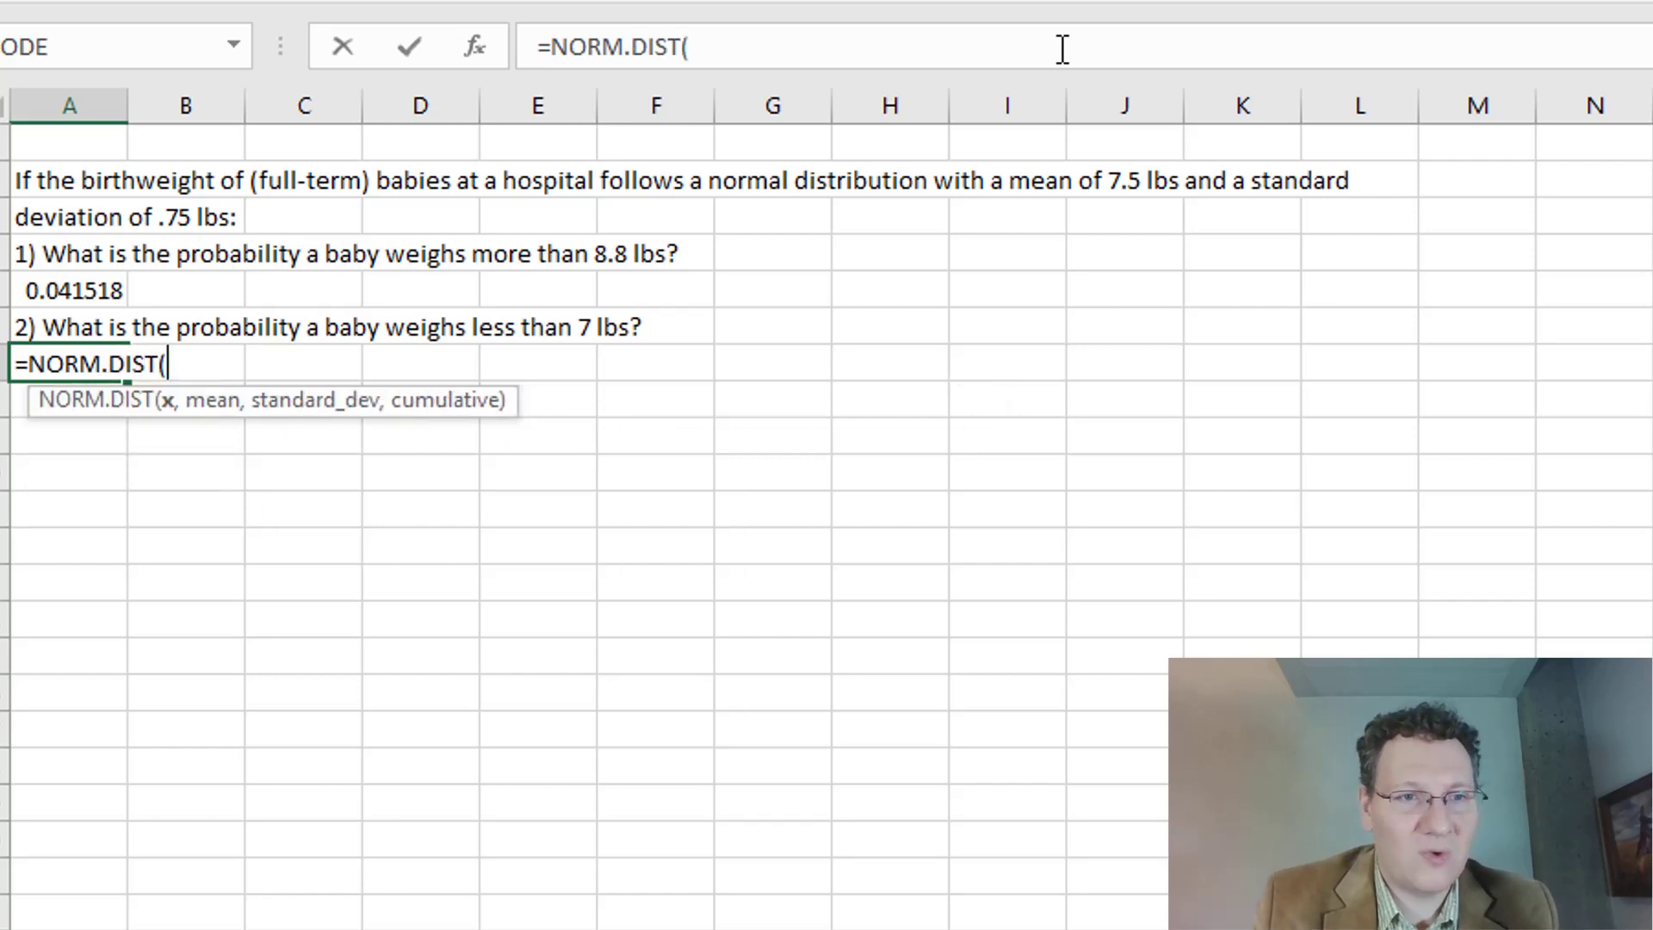
pyautogui.write('7,7.5')
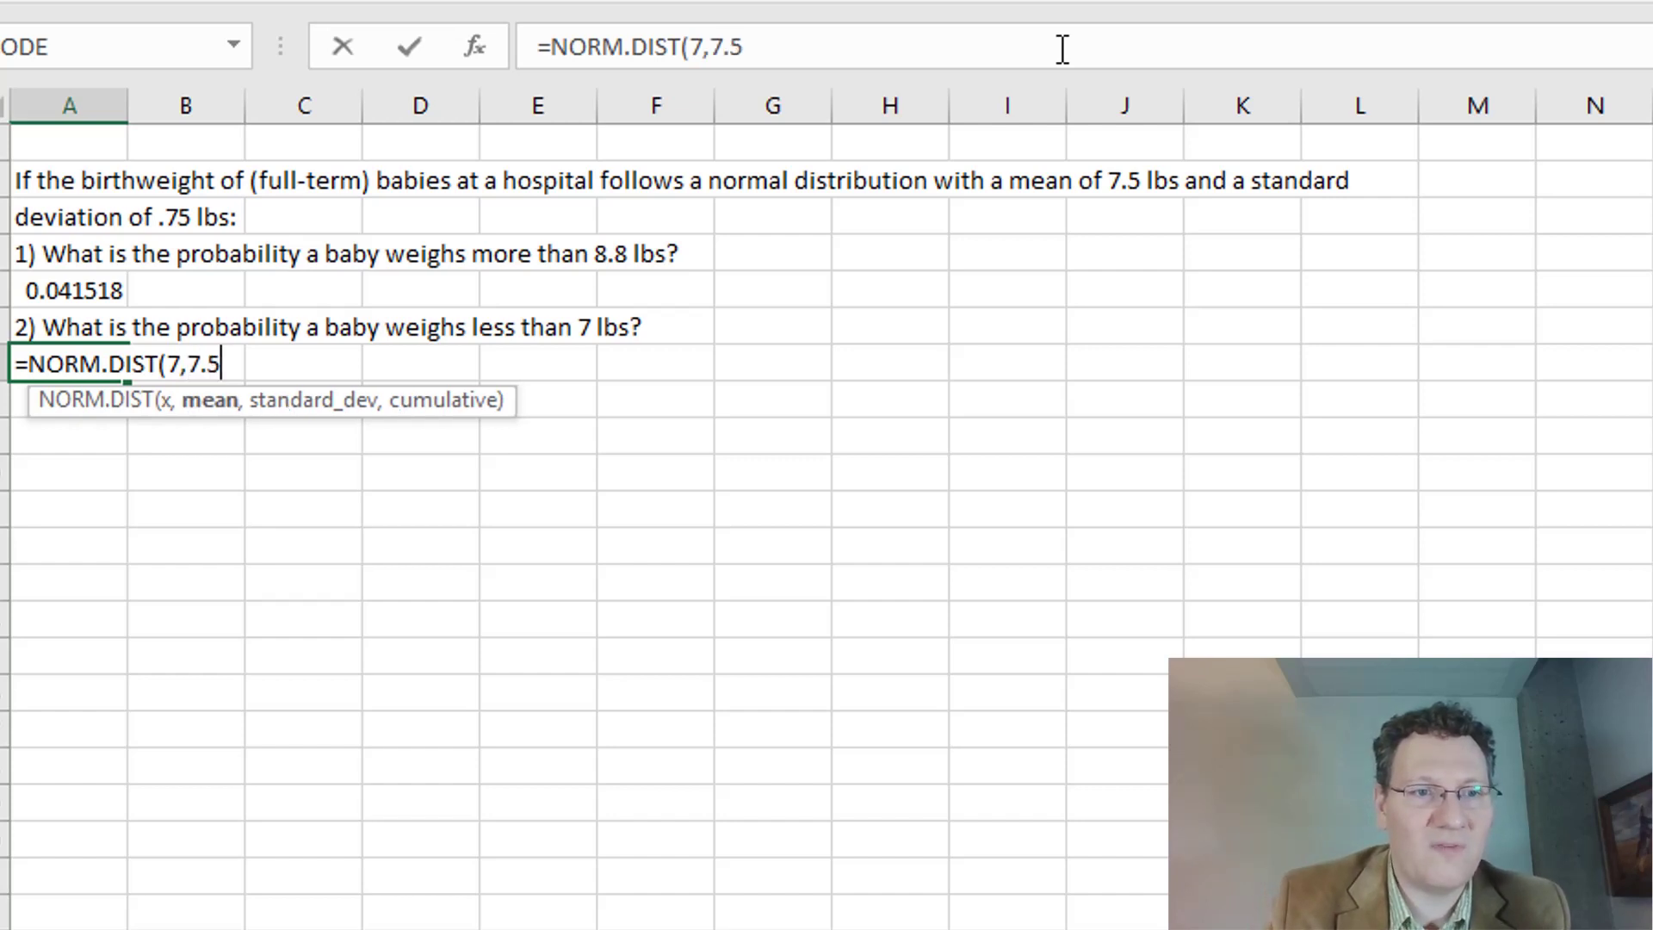
pyautogui.write(',.75')
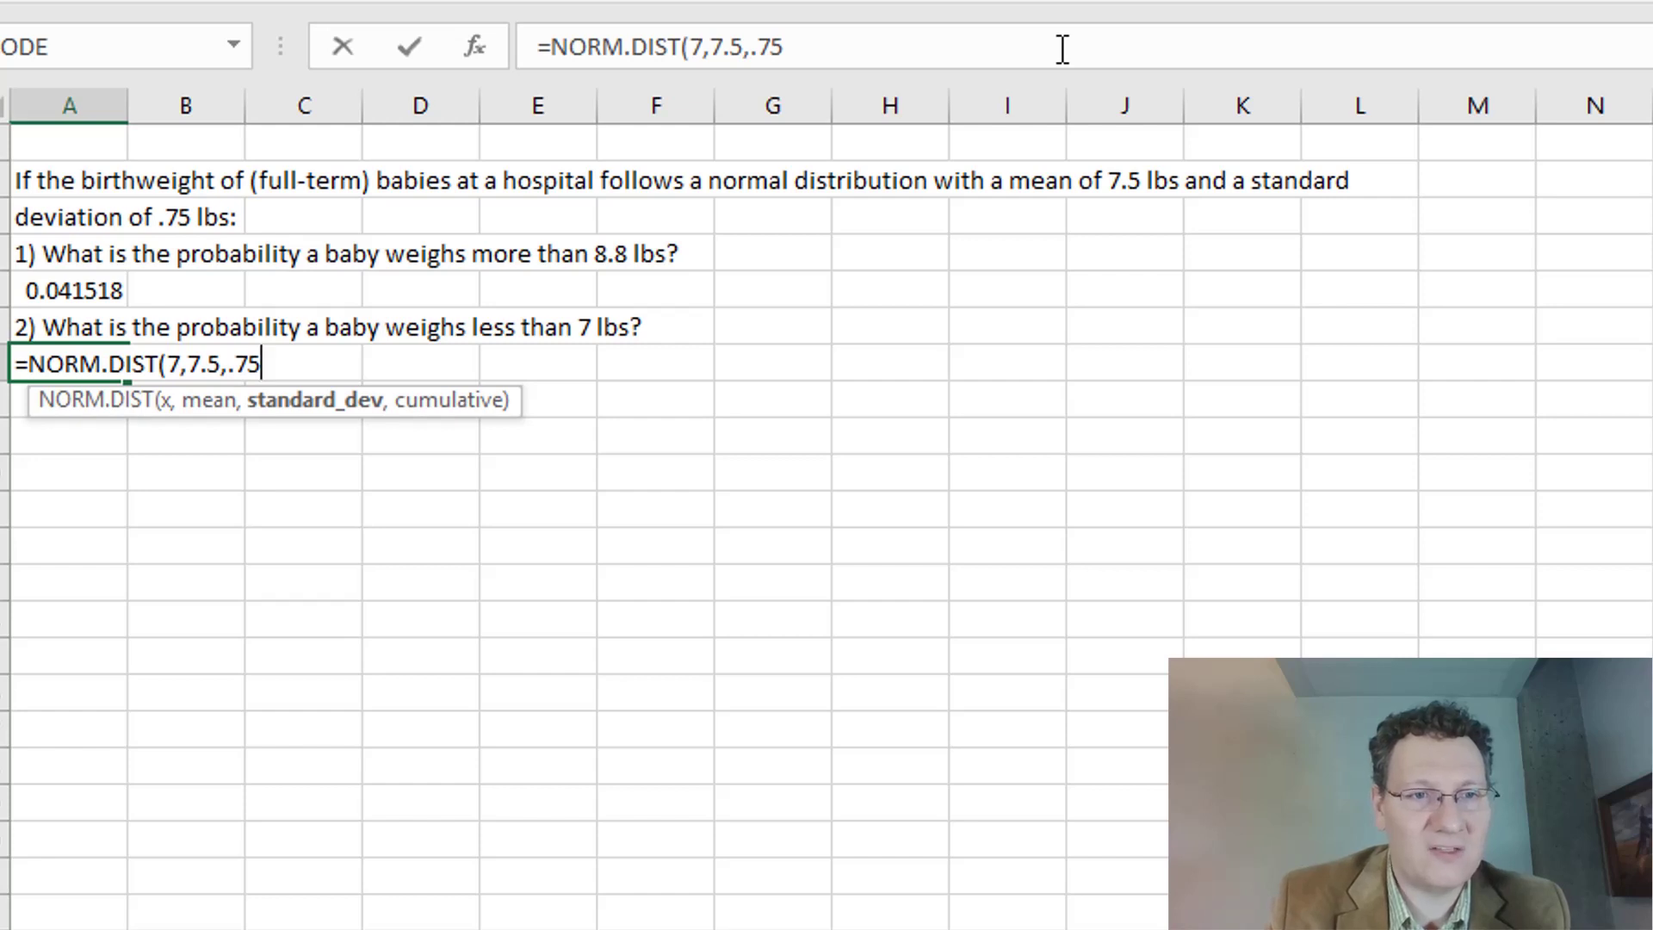
pyautogui.write(',TRUE')
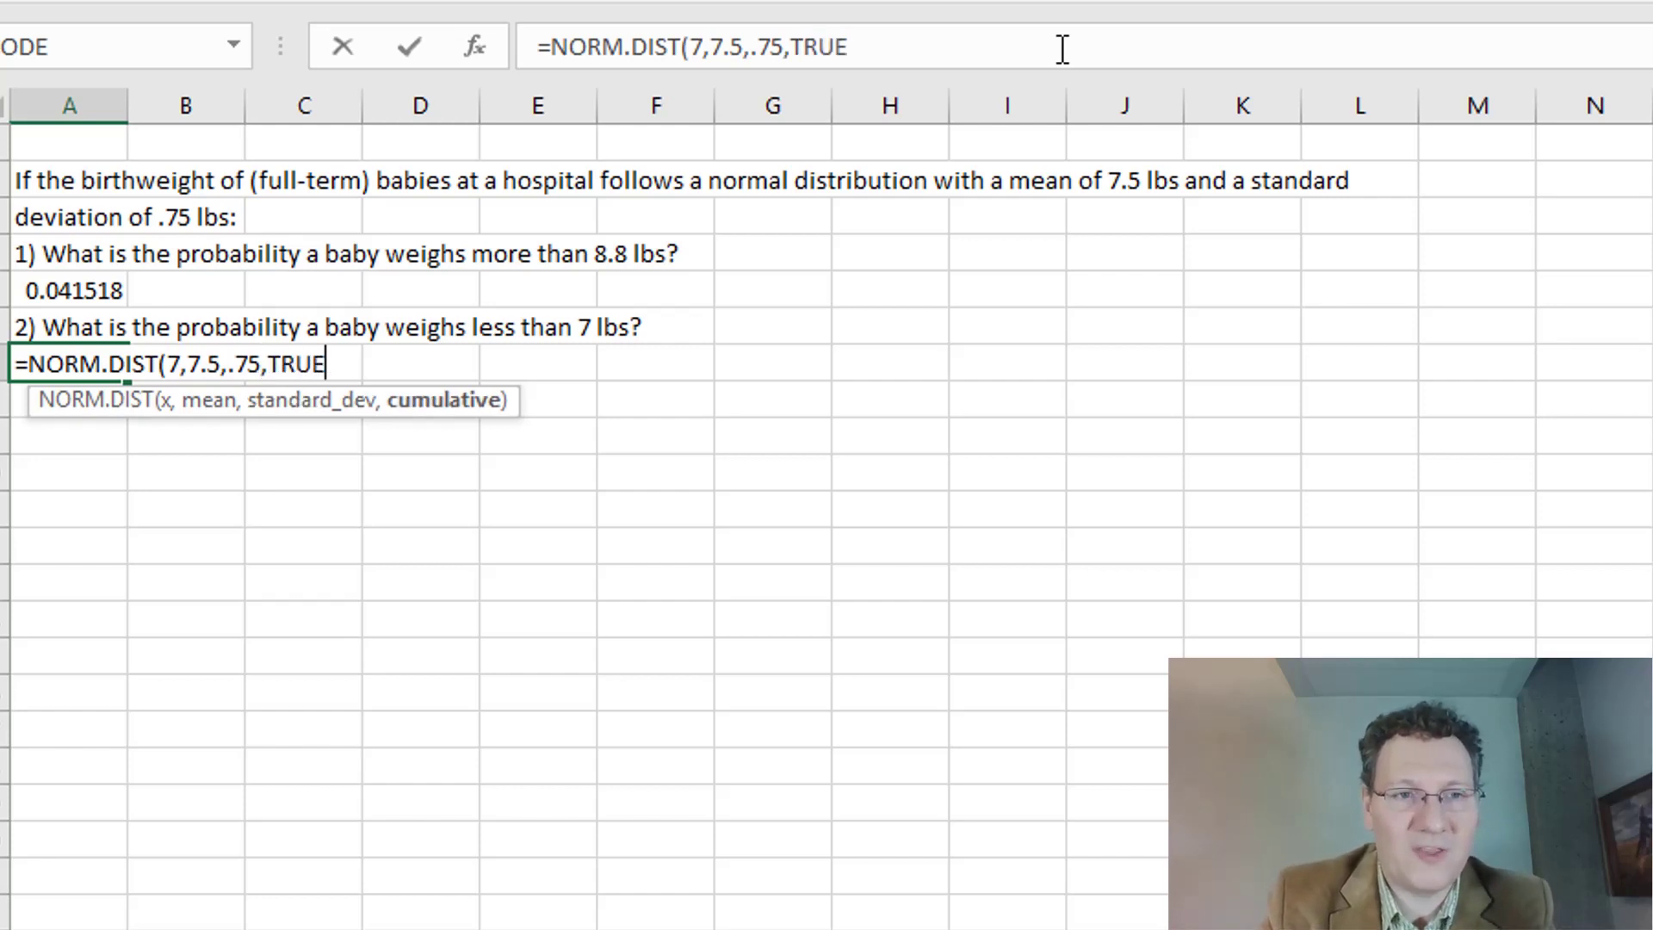
pyautogui.write(')')
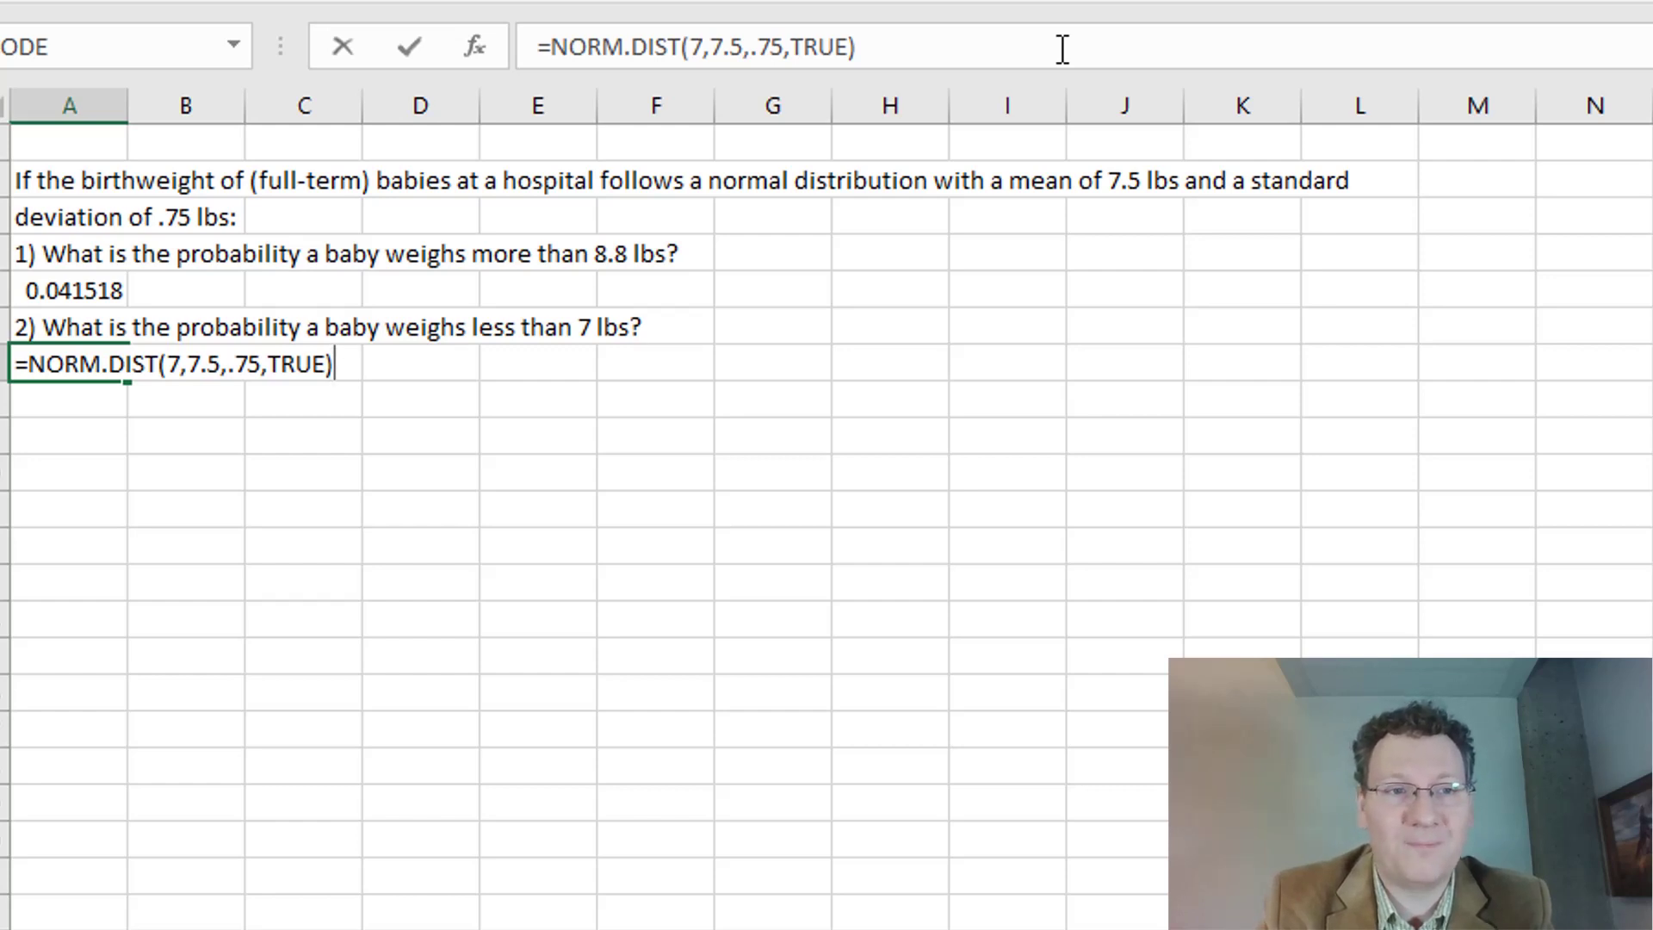
pyautogui.press('Return')
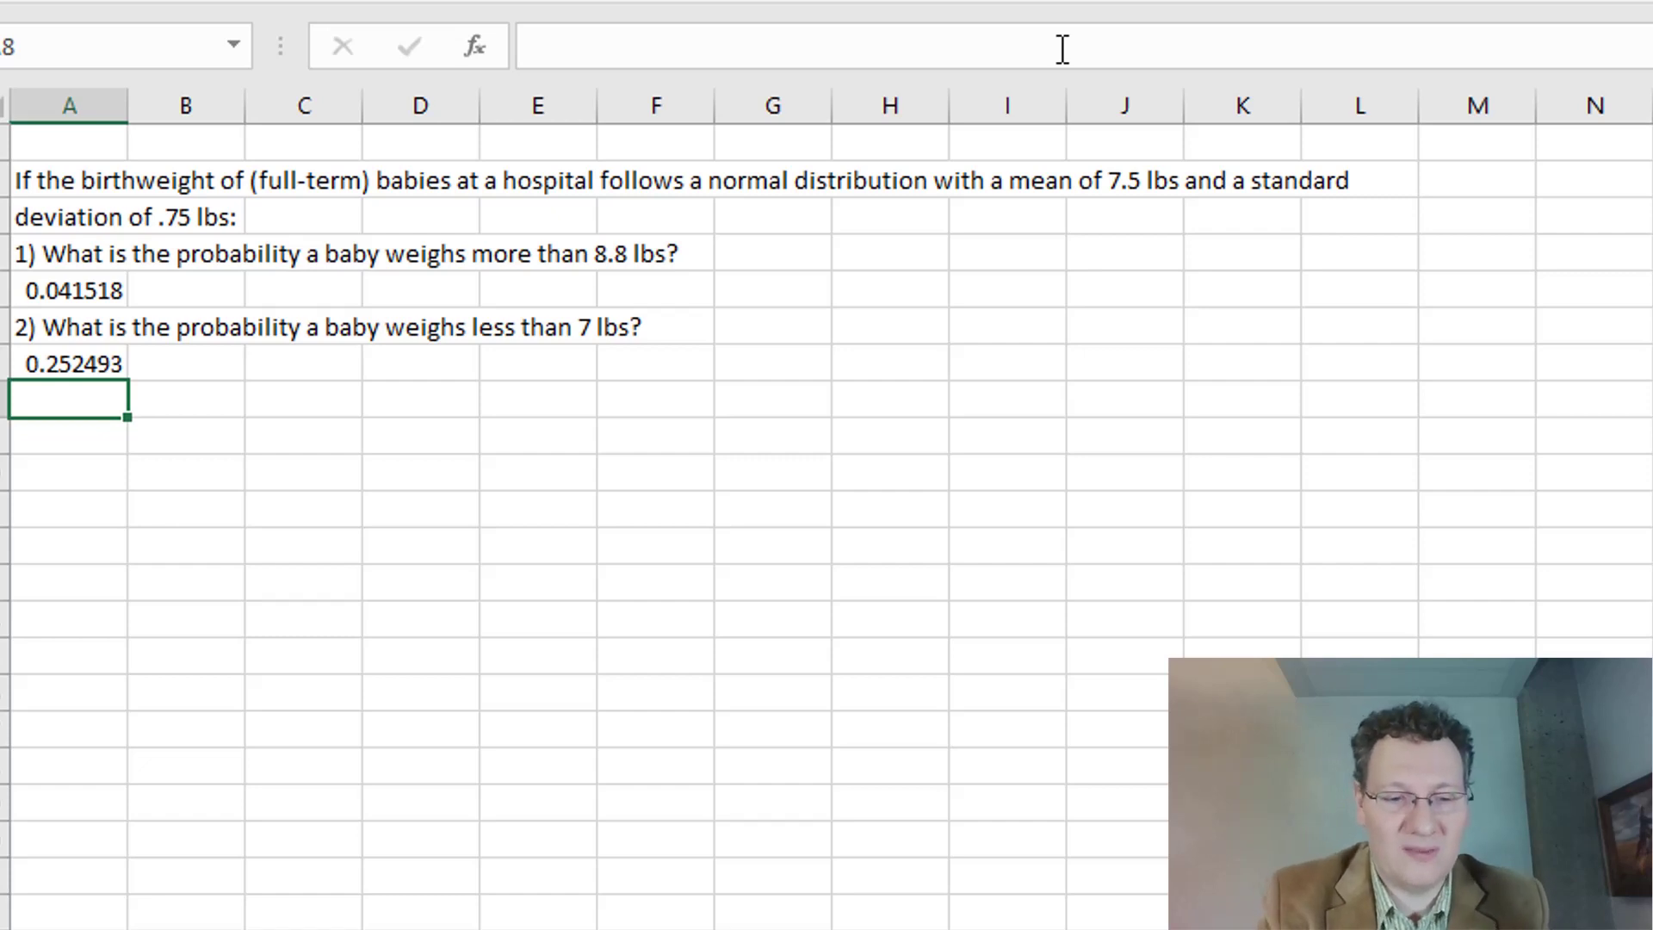
# Step: Write the third question in cell A8: "3) What is the probability a baby weighs between 8 and 9 pounds?"
pyautogui.write('3) ')
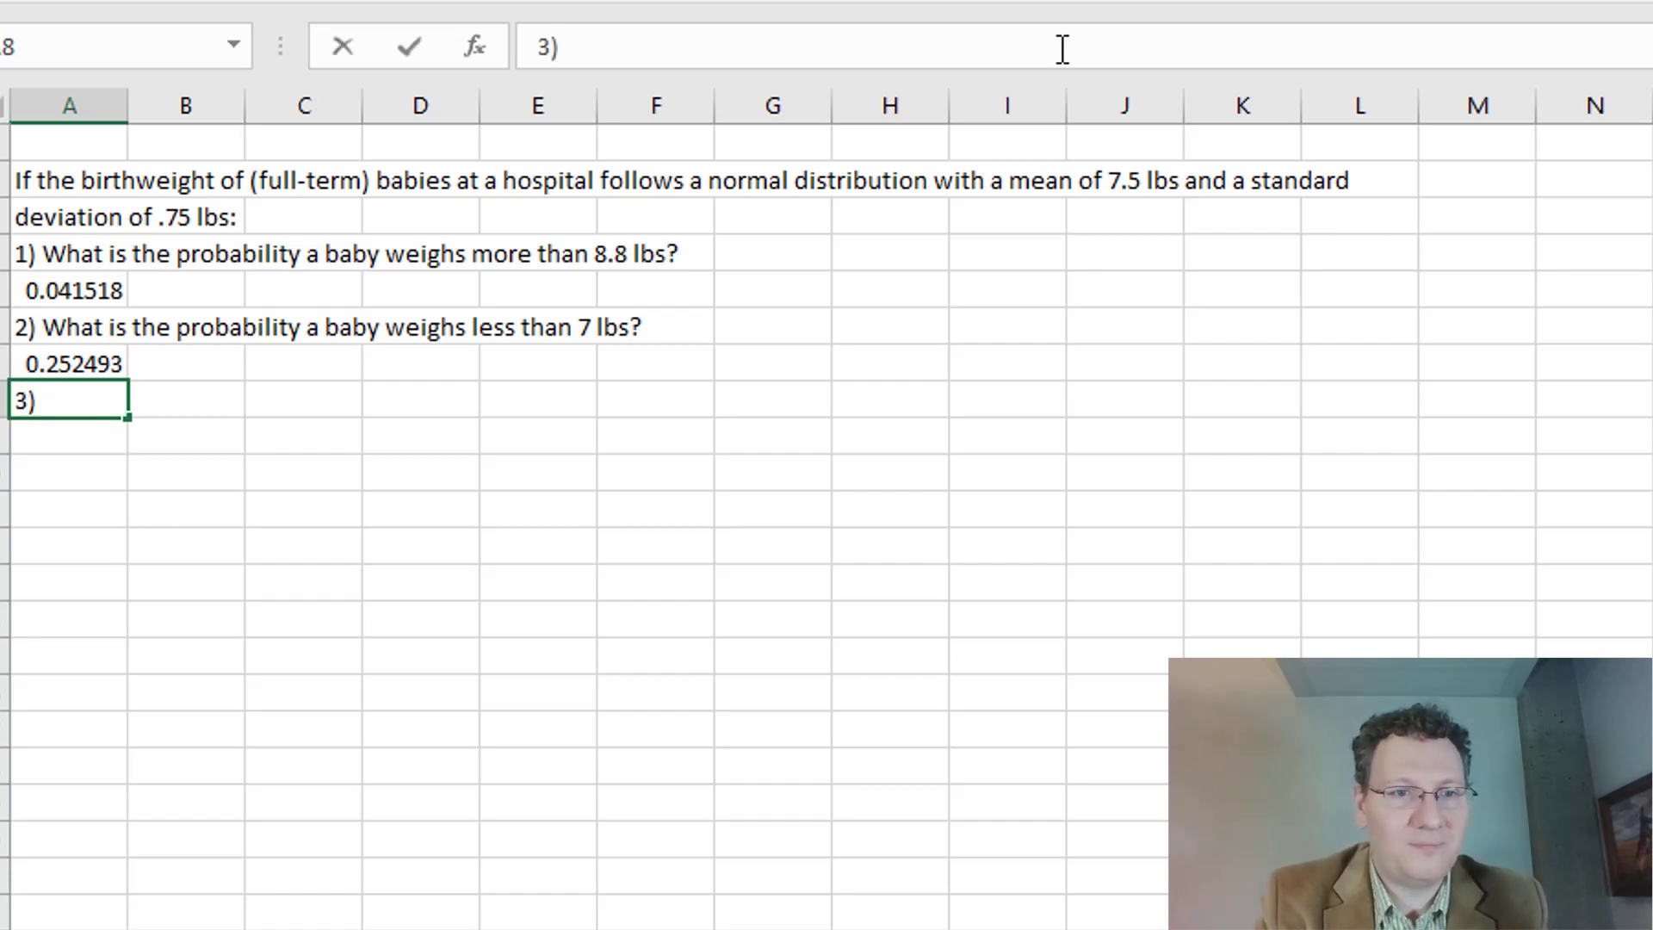
pyautogui.write('What ')
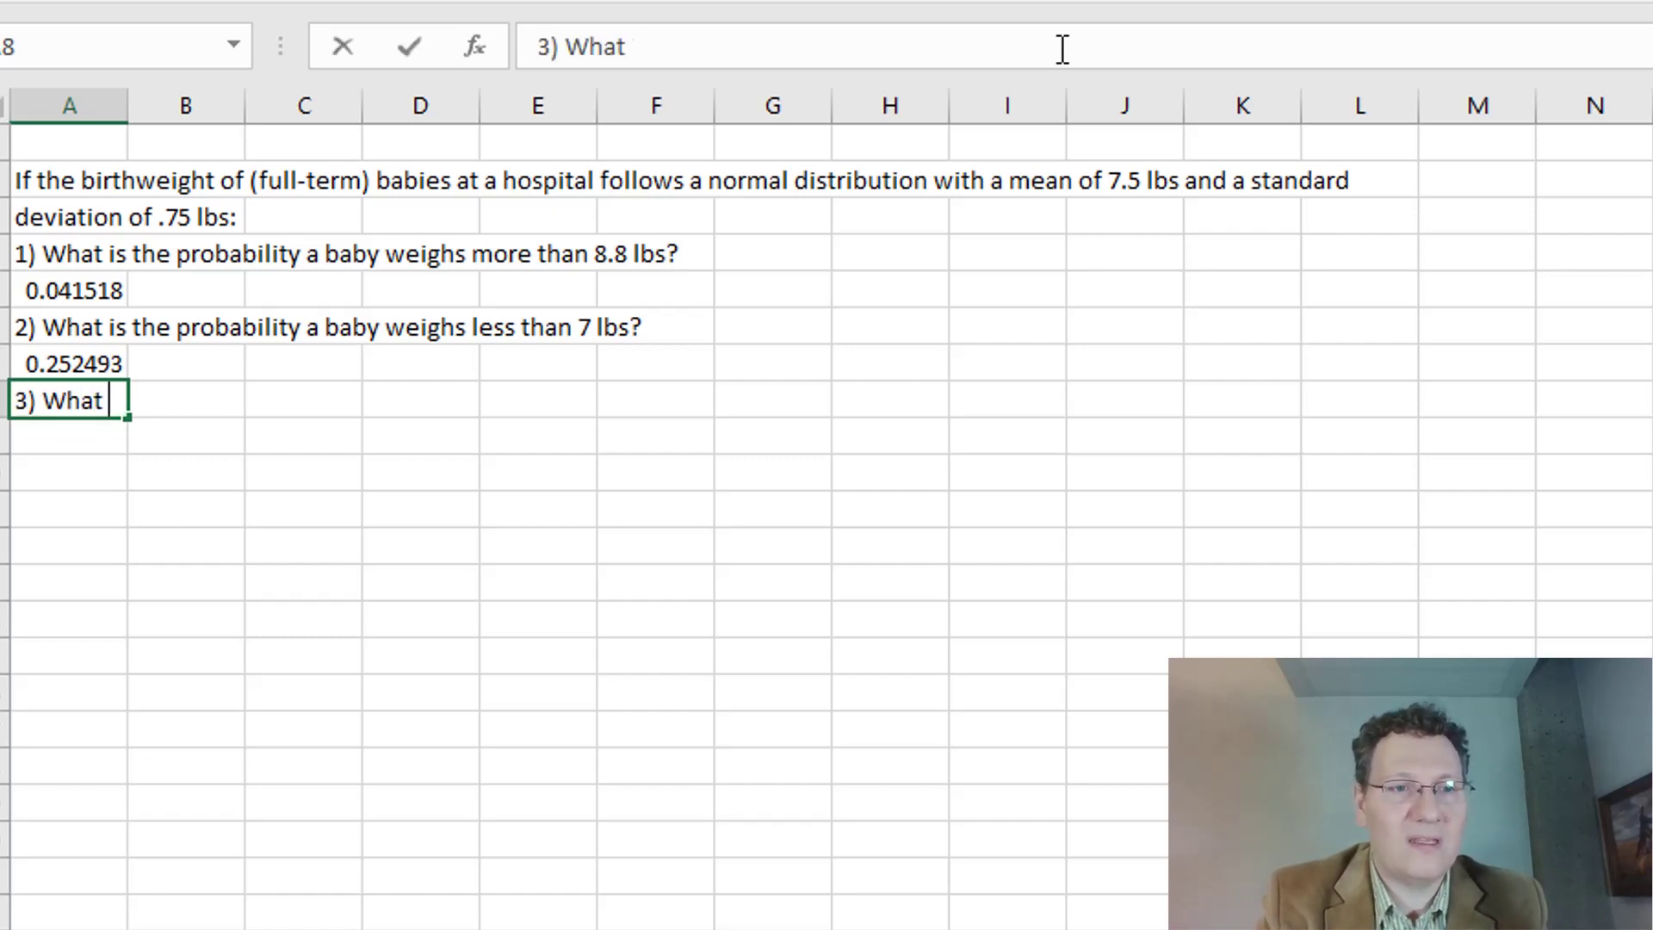
pyautogui.write('is the probability a baby wie')
pyautogui.press('BackSpace')
pyautogui.press('BackSpace')
pyautogui.write('eg')
pyautogui.press('BackSpace')
pyautogui.write('ighs between 8 and 9 pounds?')
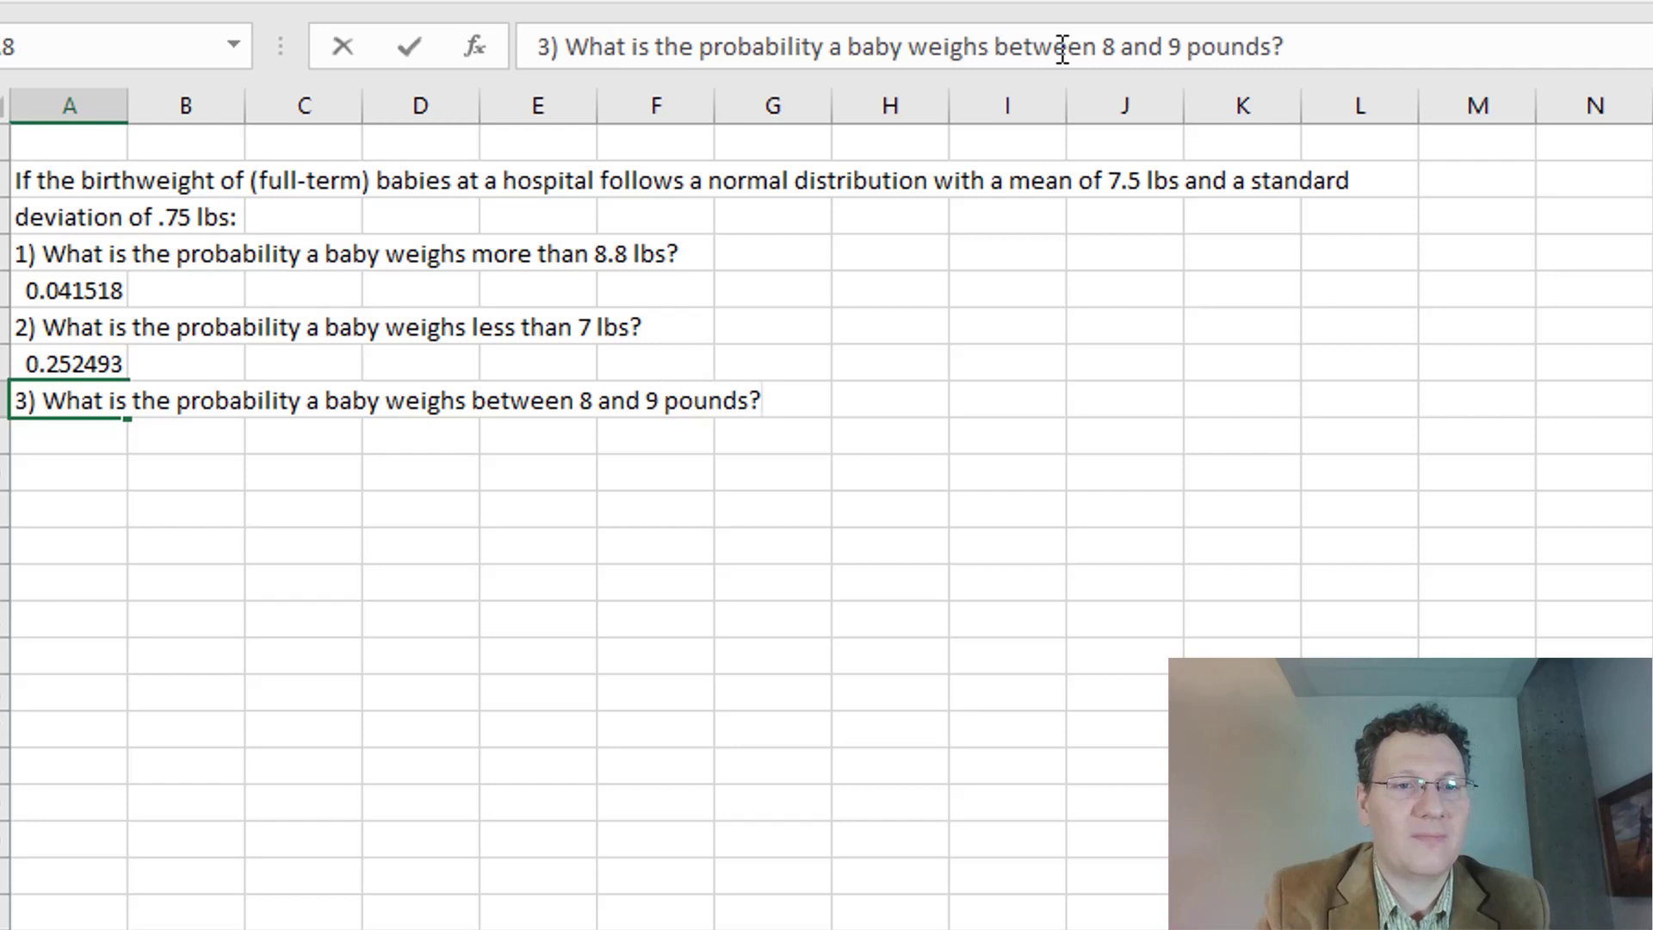
pyautogui.press('Return')
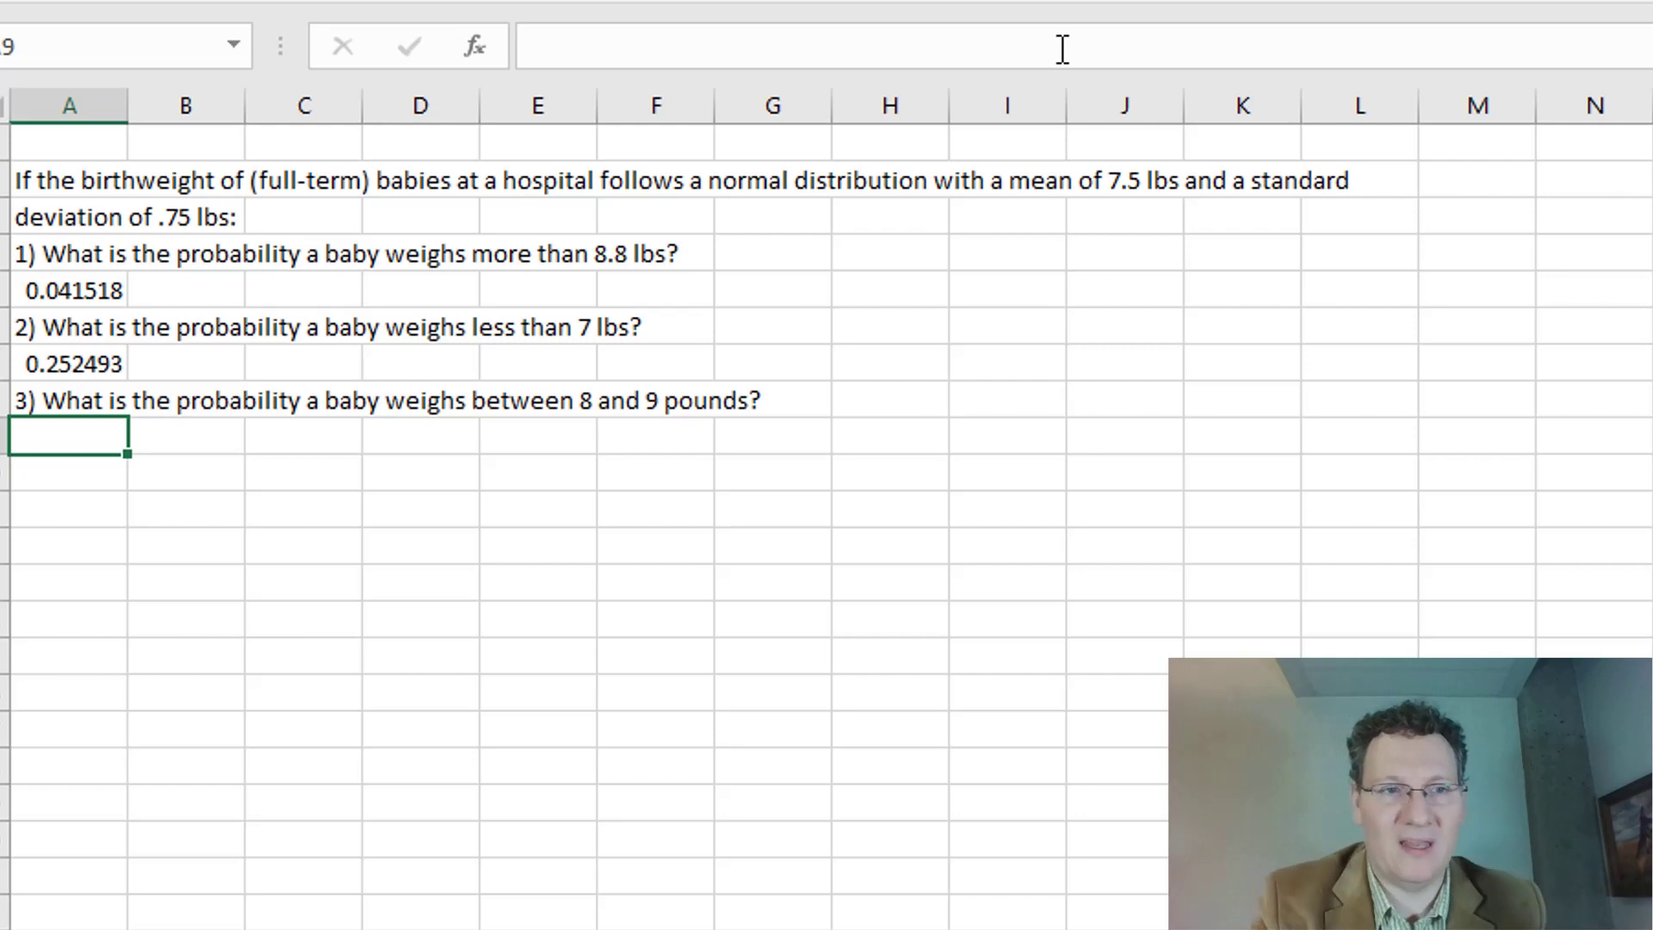
# Step: Enter the question 3 answer formula in cell A9 as =NORM.DIST(9,7.5,.75)-NORM.DIST(8,7.5,.75)
pyautogui.write('=')
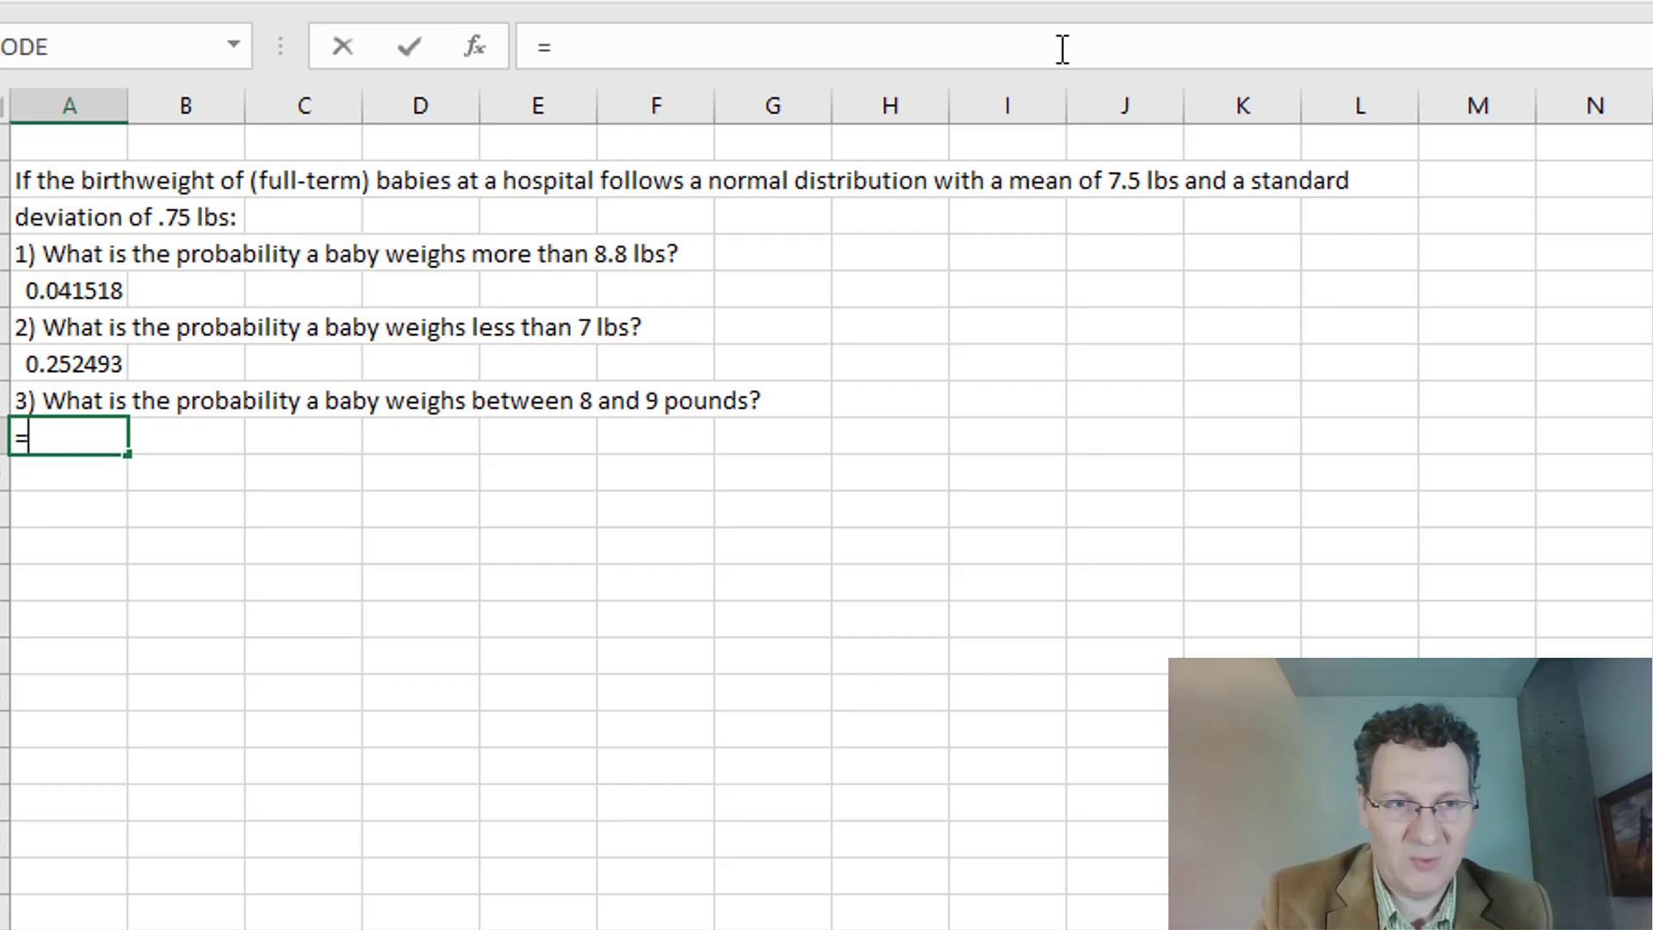
pyautogui.write('NORM.DIST')
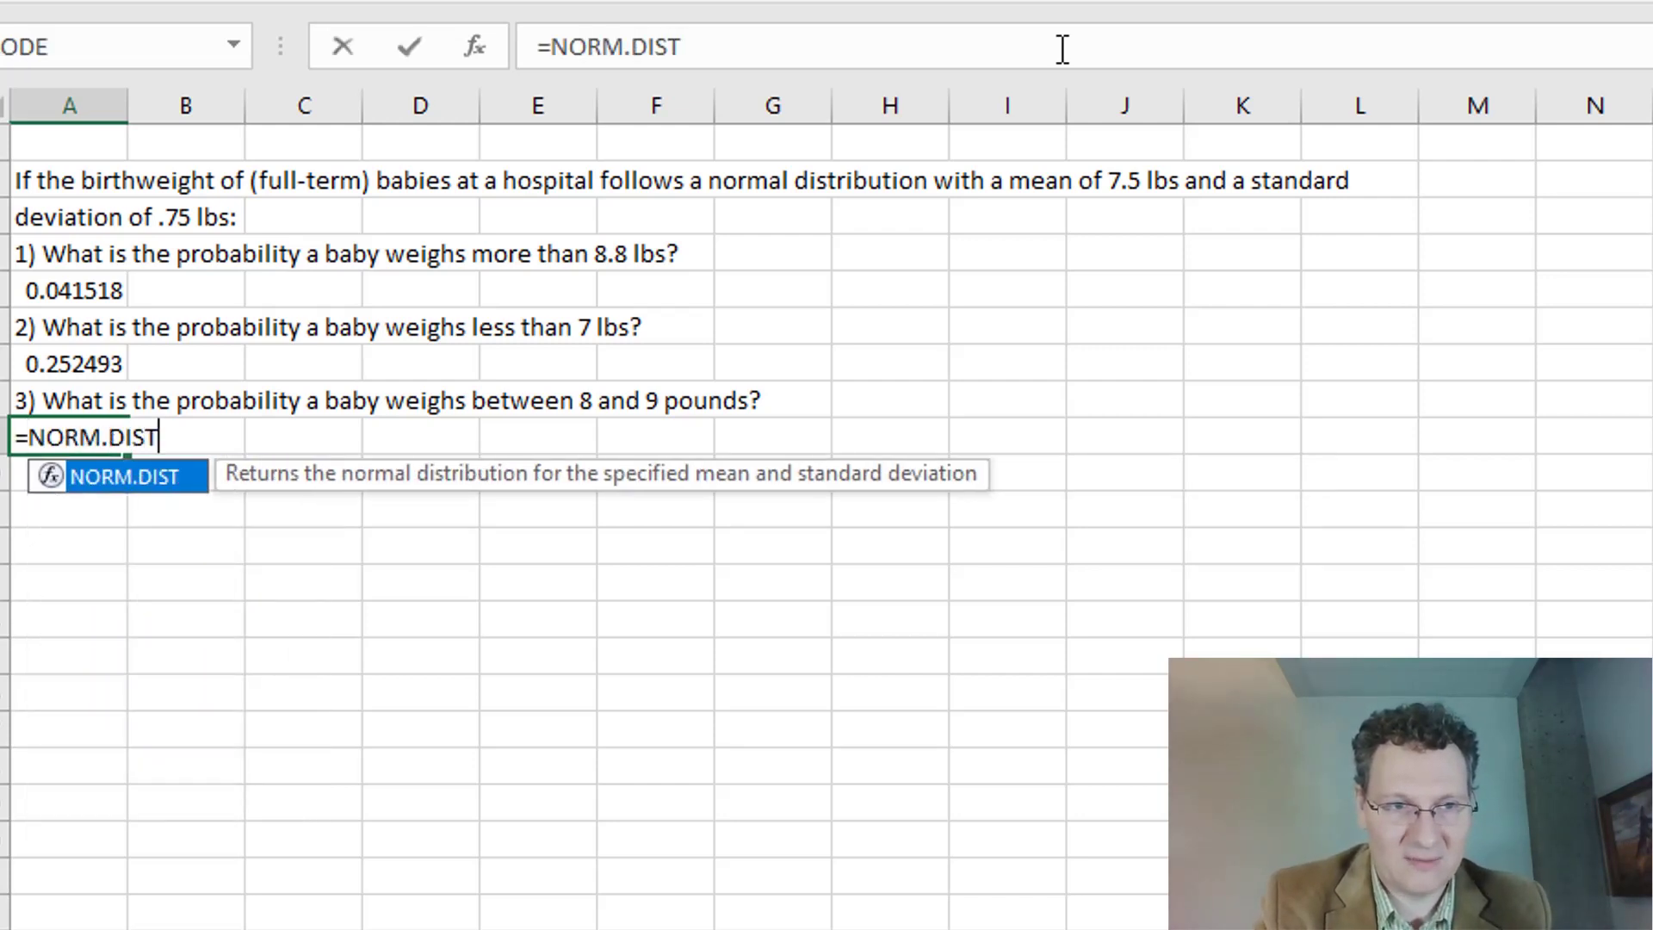
pyautogui.write('(9,')
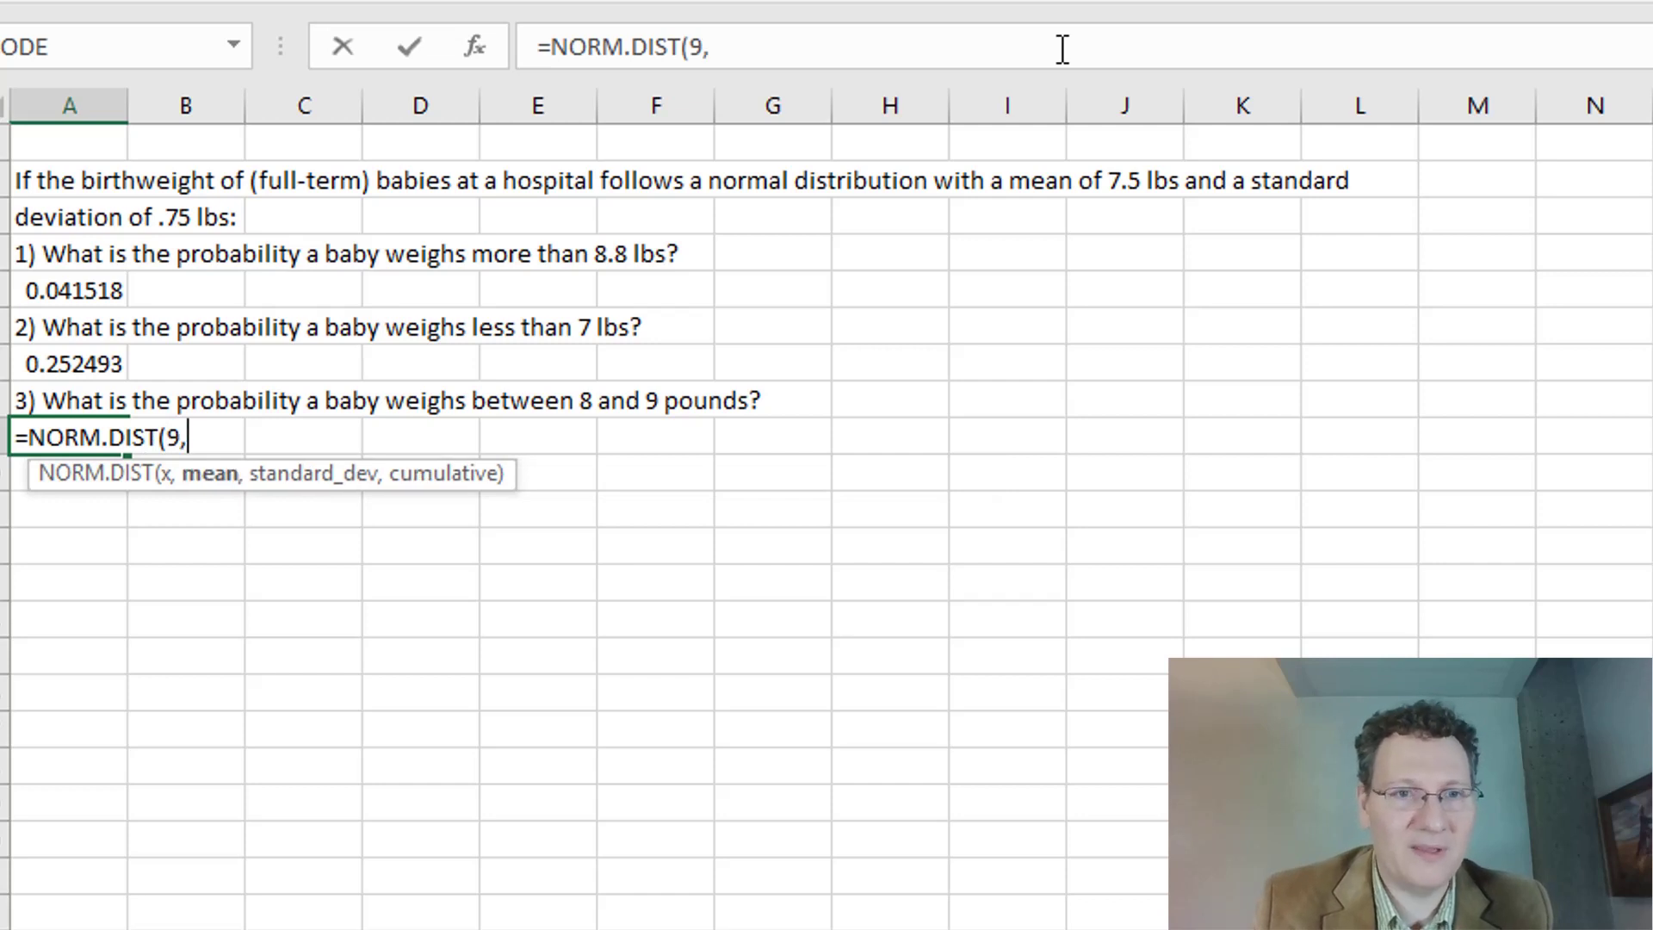
pyautogui.write('7.5,.75)')
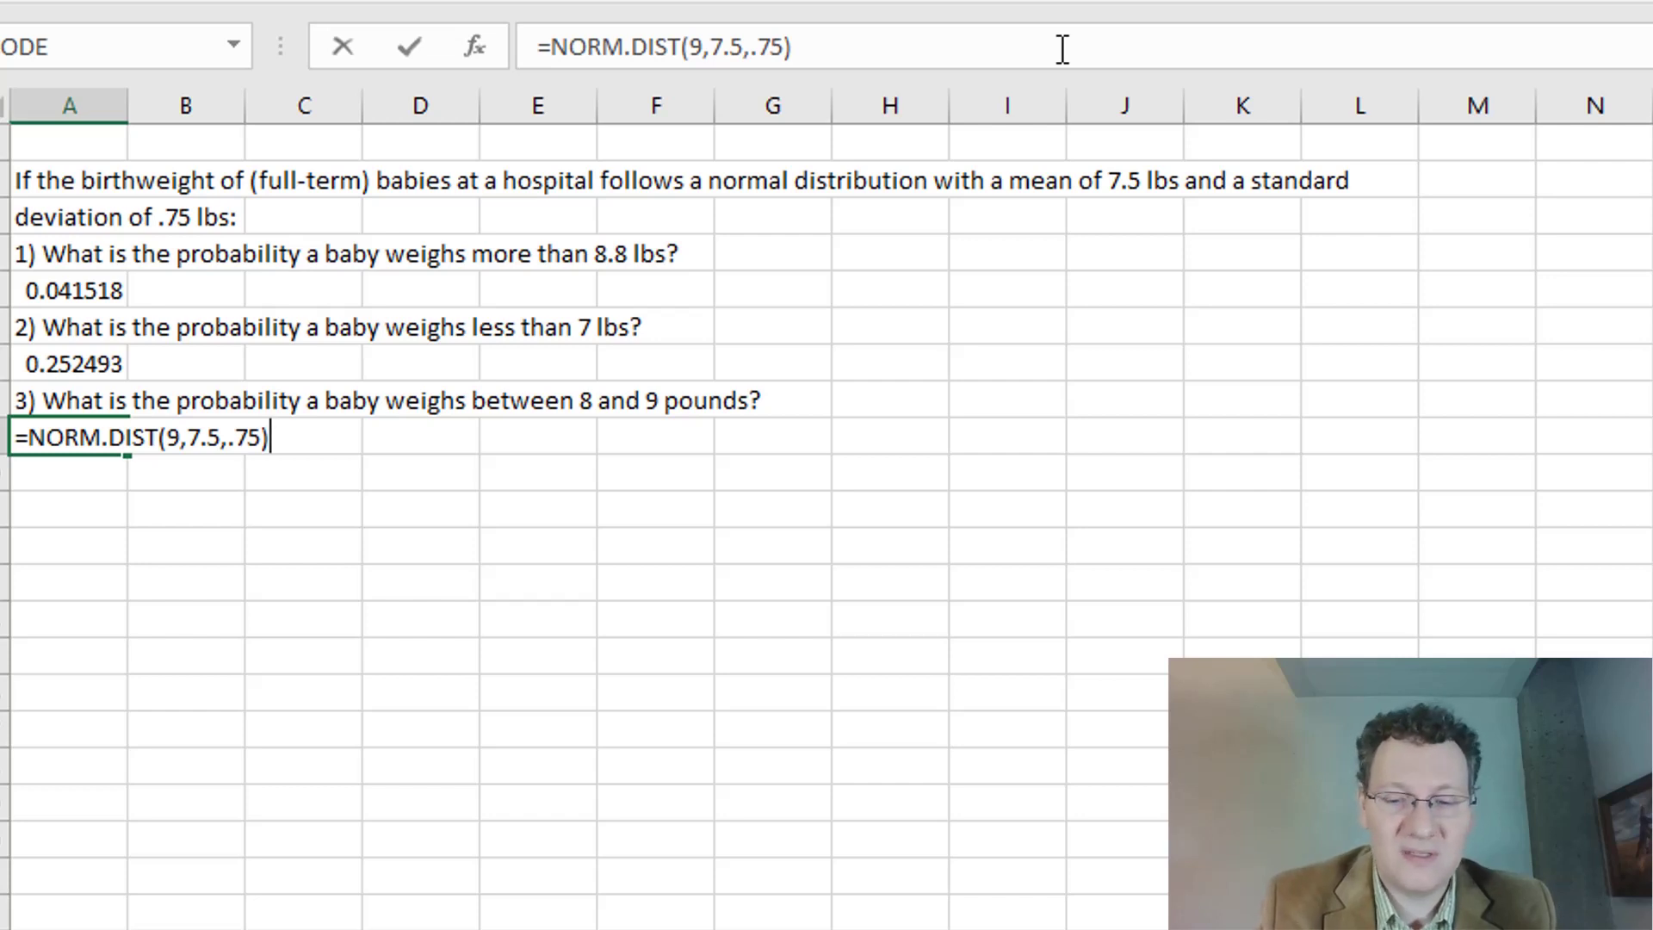
pyautogui.write('-')
pyautogui.write('NORM.DIS')
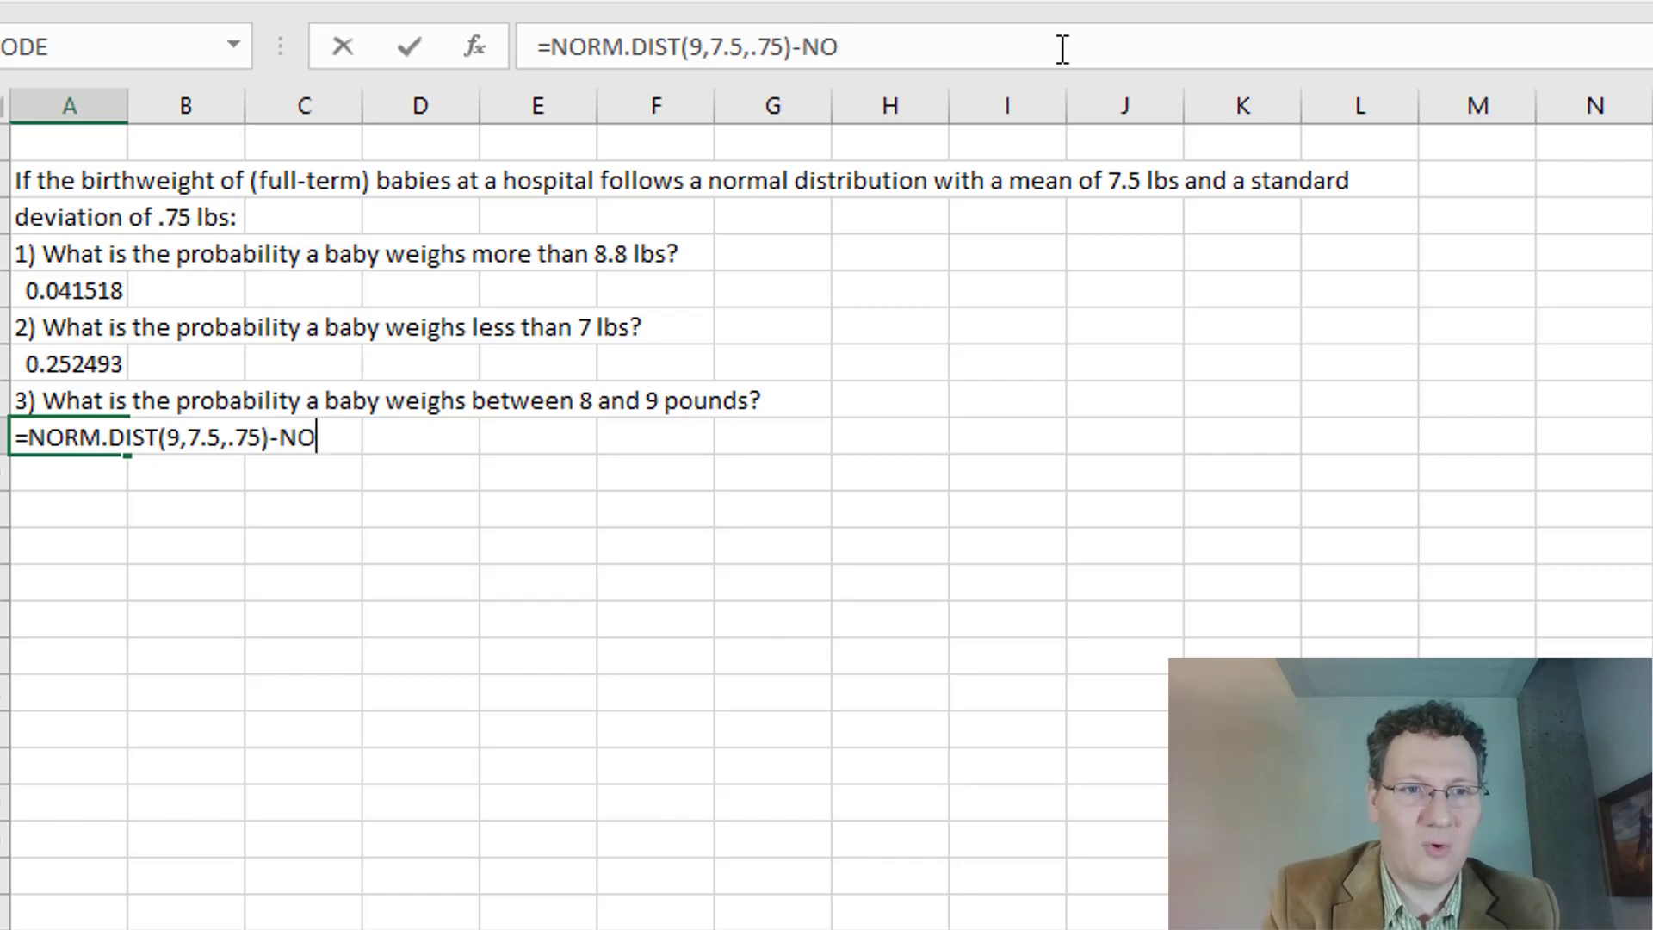
pyautogui.write('T(9')
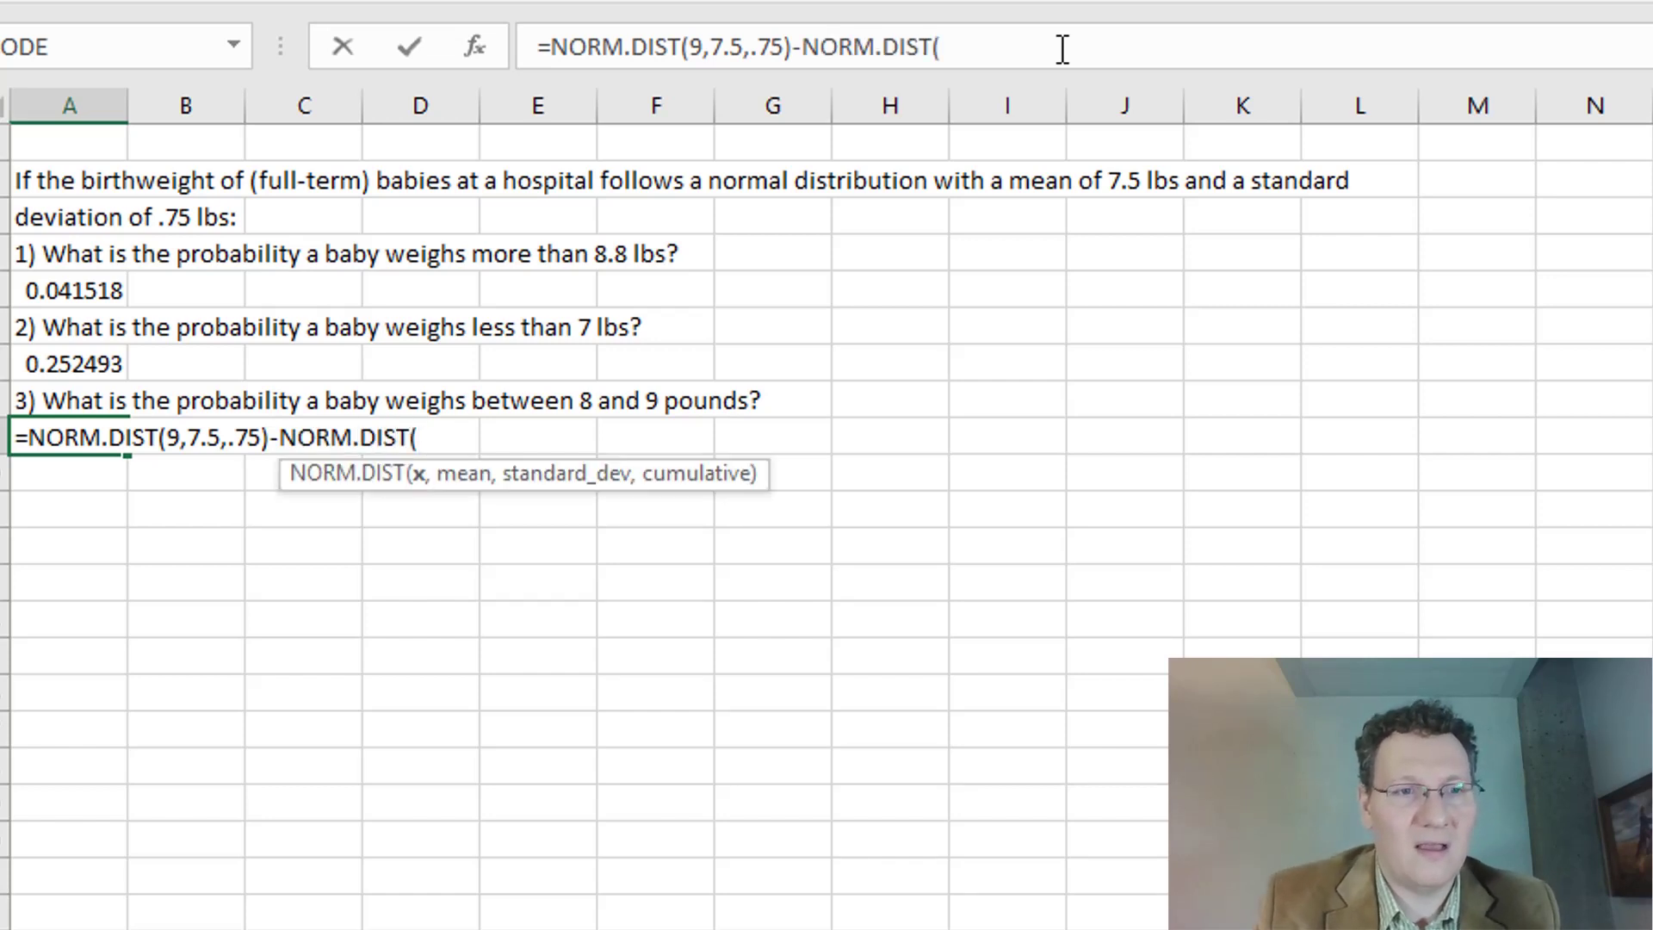
pyautogui.press('BackSpace')
pyautogui.write('8')
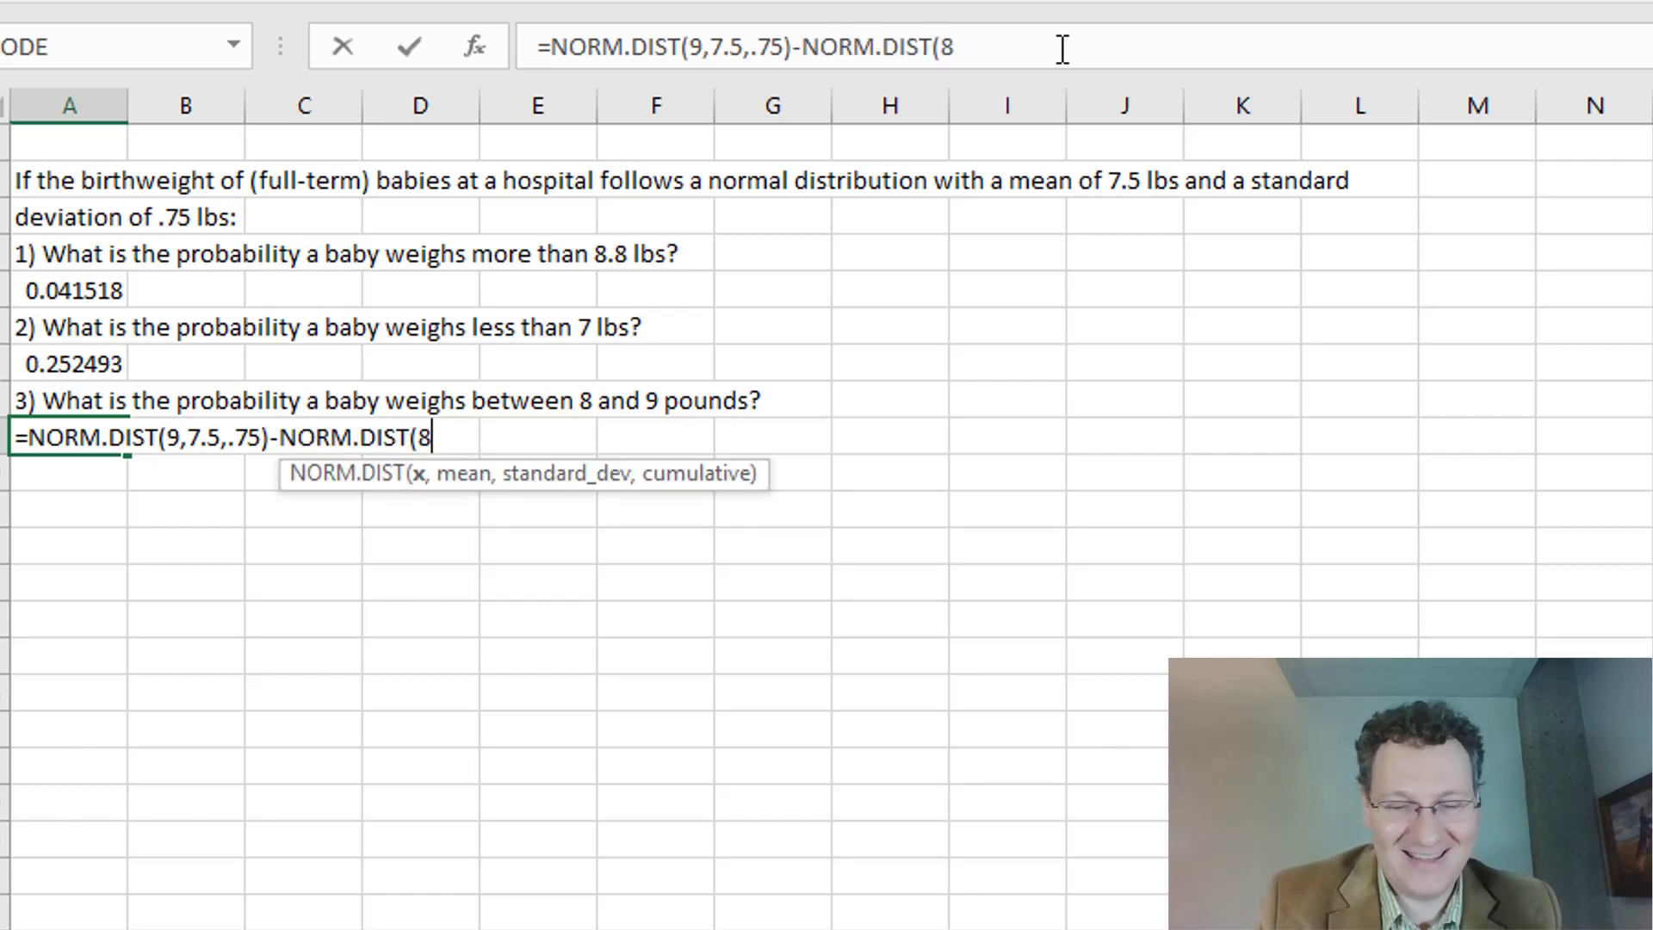
pyautogui.write(',7.5,')
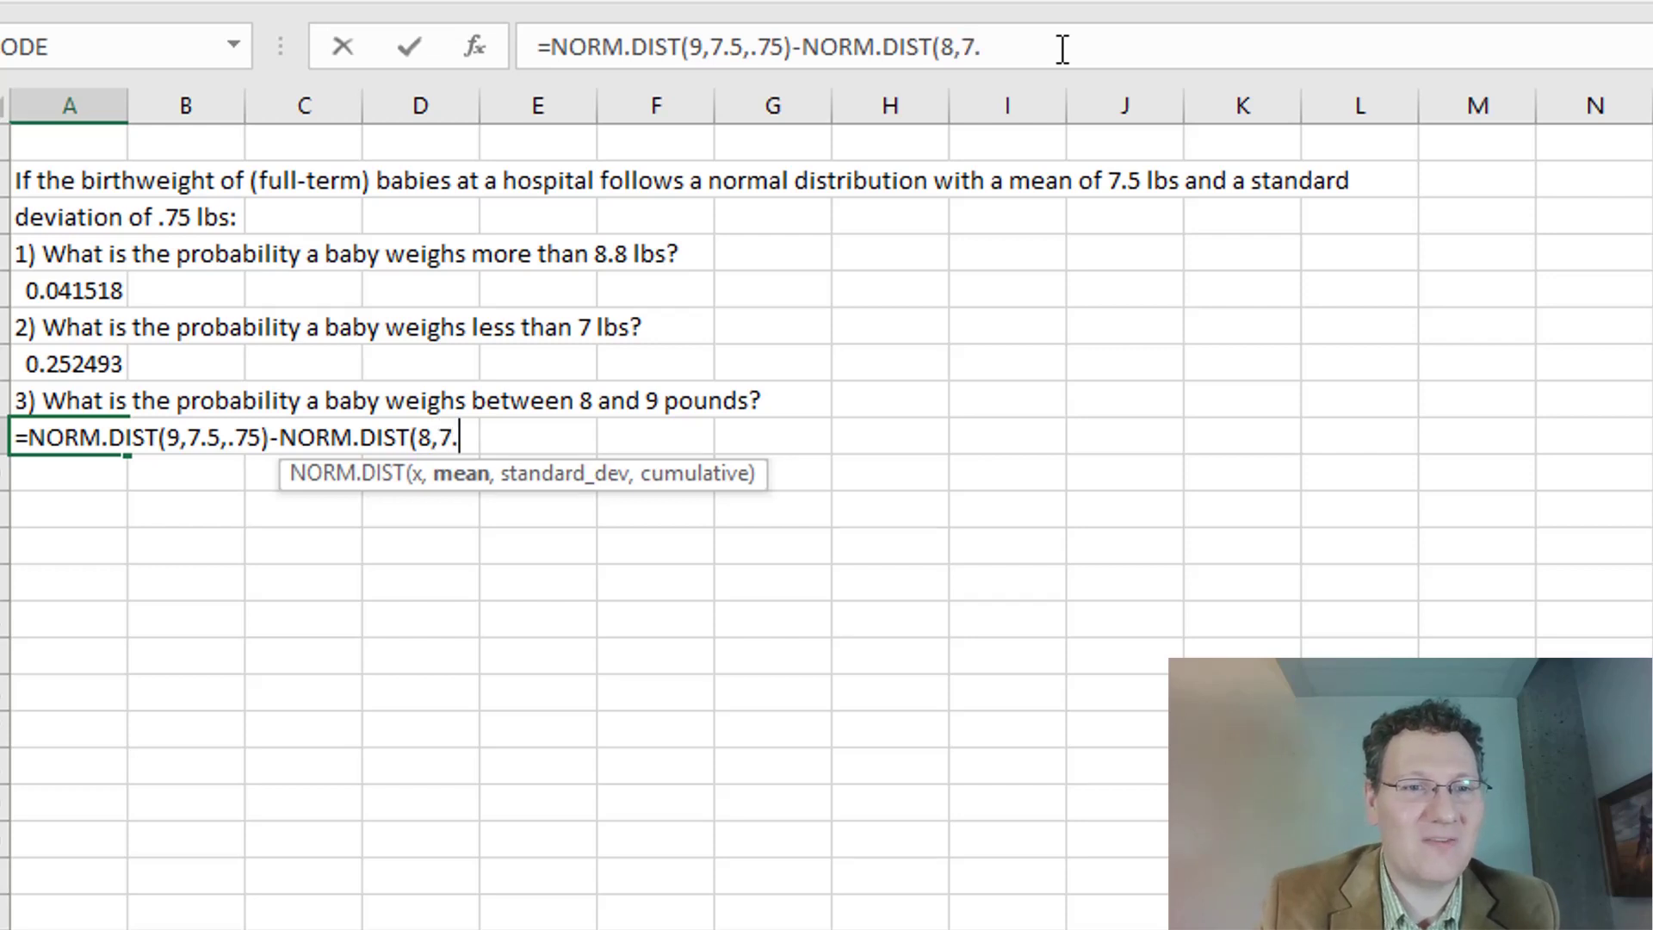
pyautogui.write('.75)')
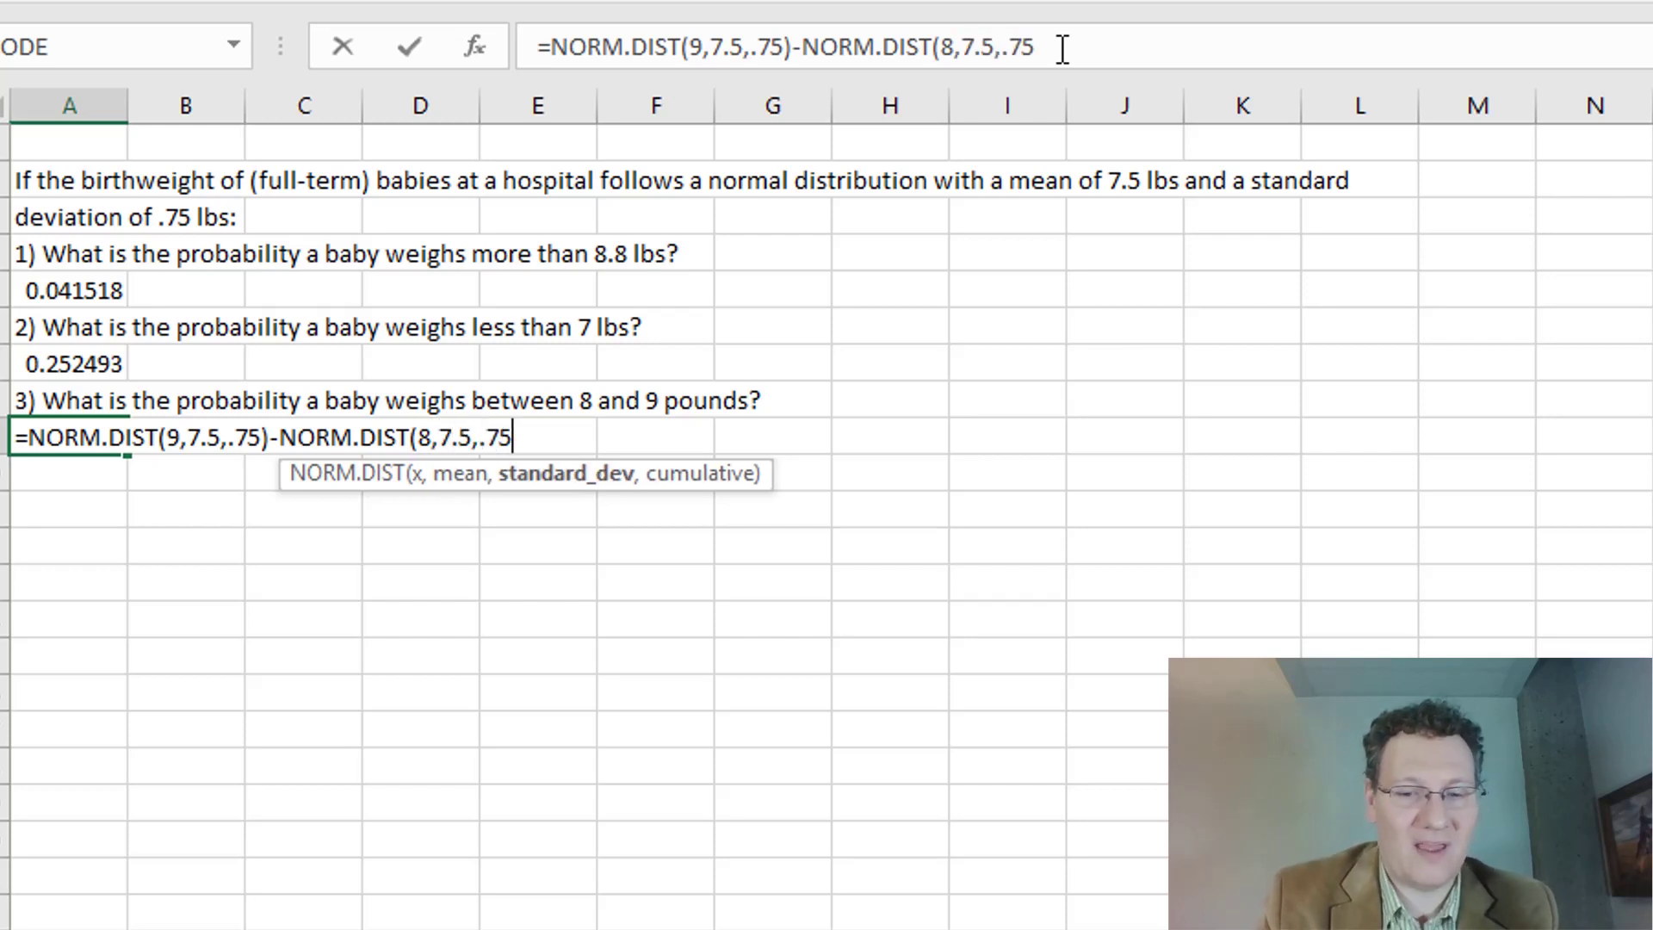
pyautogui.press('Return')
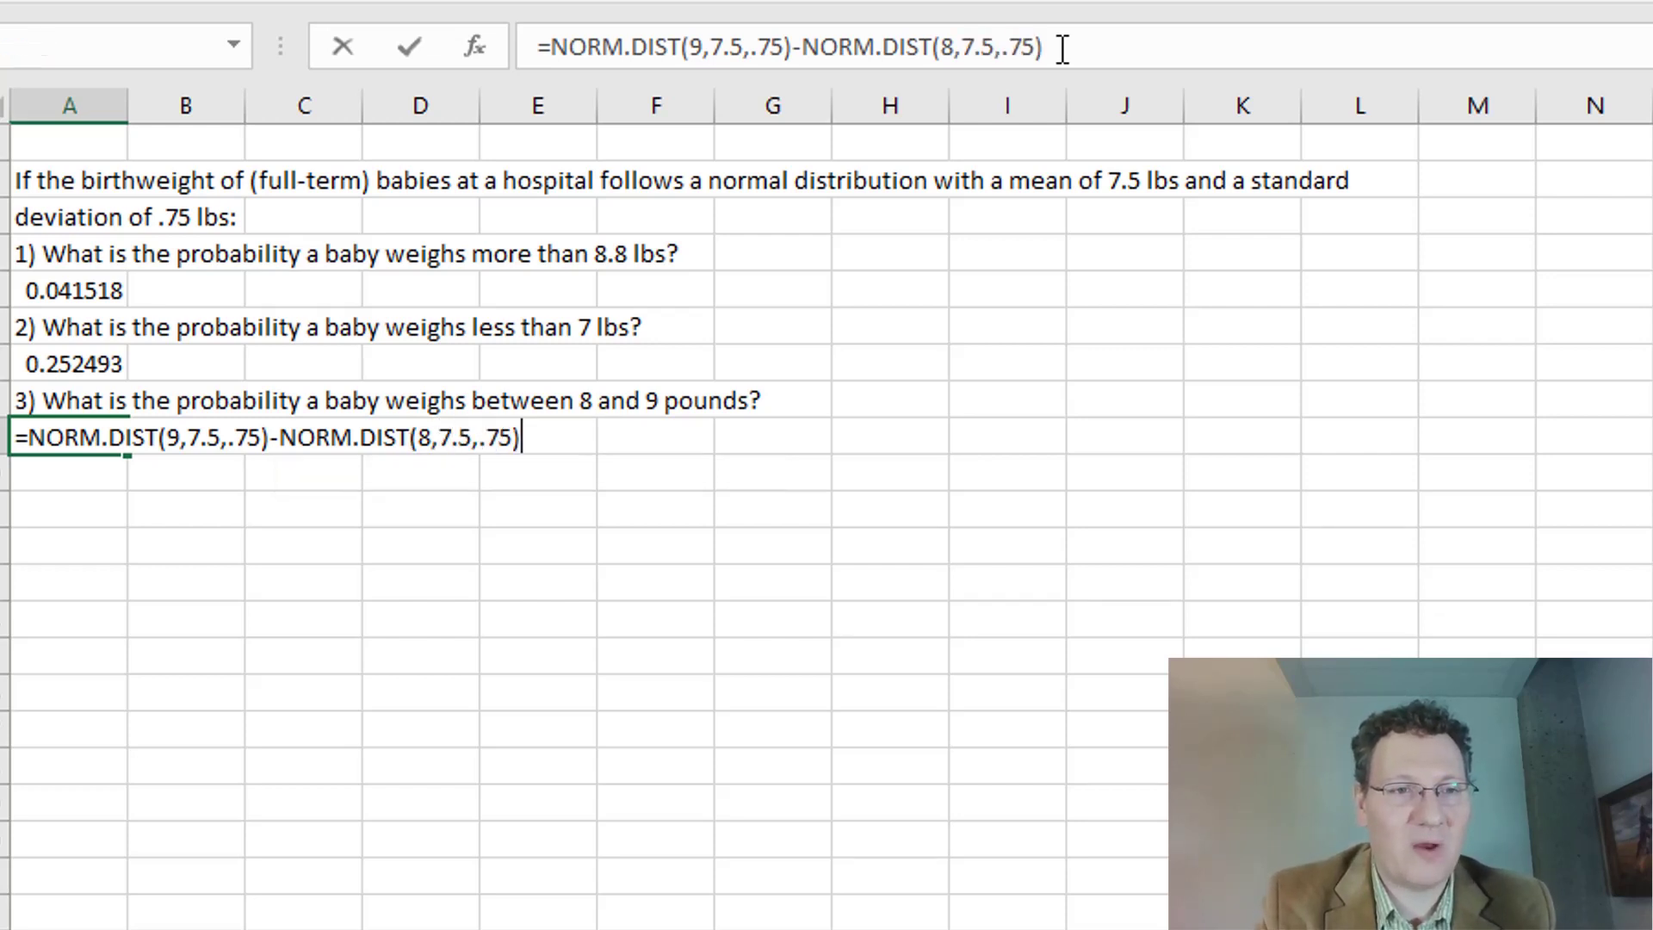
pyautogui.press('Return')
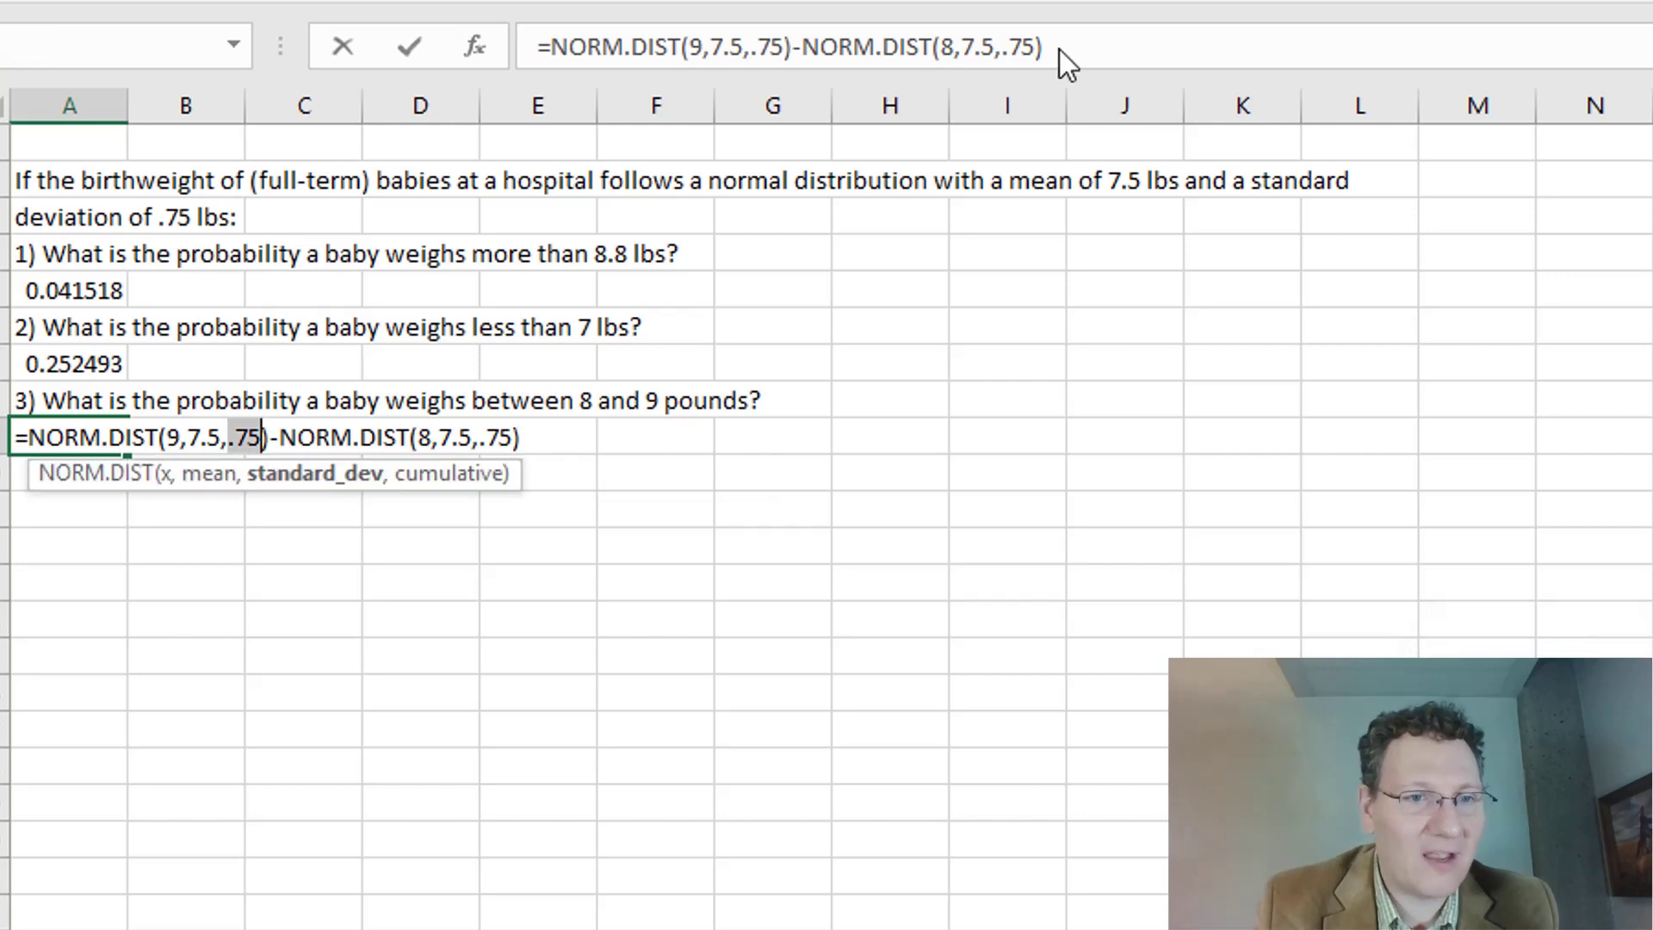
# Step: Add TRUE as the cumulative argument to both NORM.DIST functions in the A9 formula and commit it
pyautogui.press('Right')
pyautogui.press('Right')
pyautogui.press('Right')
pyautogui.press('Right')
pyautogui.press('Left')
pyautogui.press('Left')
pyautogui.press('Left')
pyautogui.write(',TRUE')
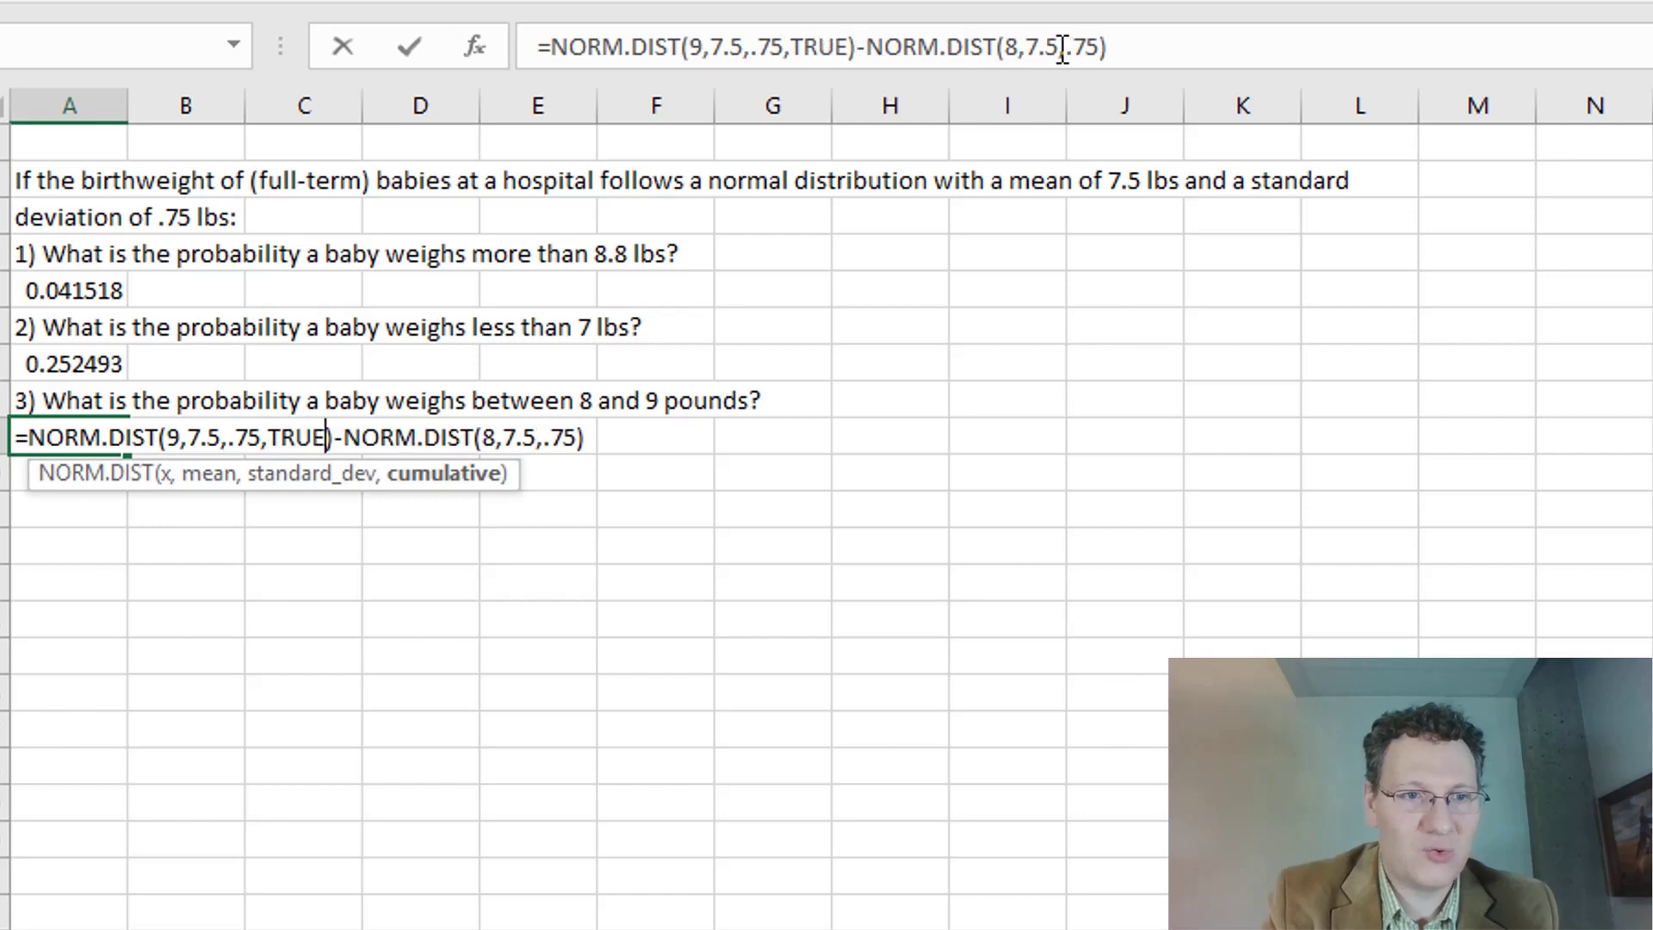
pyautogui.click(1106, 43)
pyautogui.write(',TRUE')
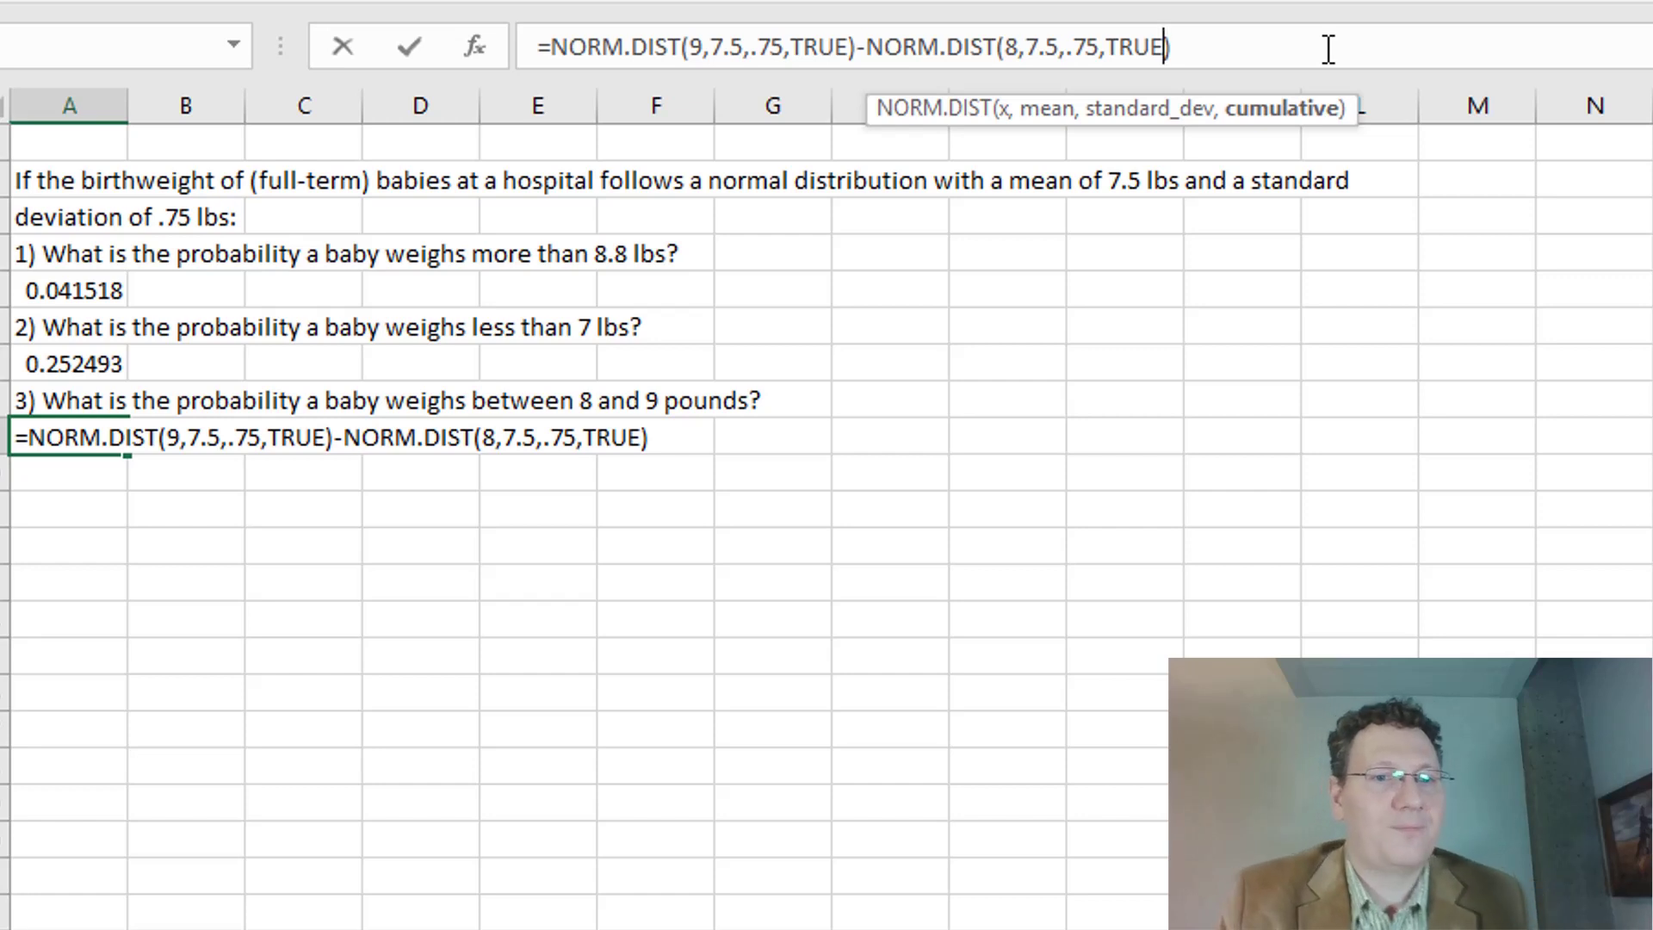
pyautogui.press('Return')
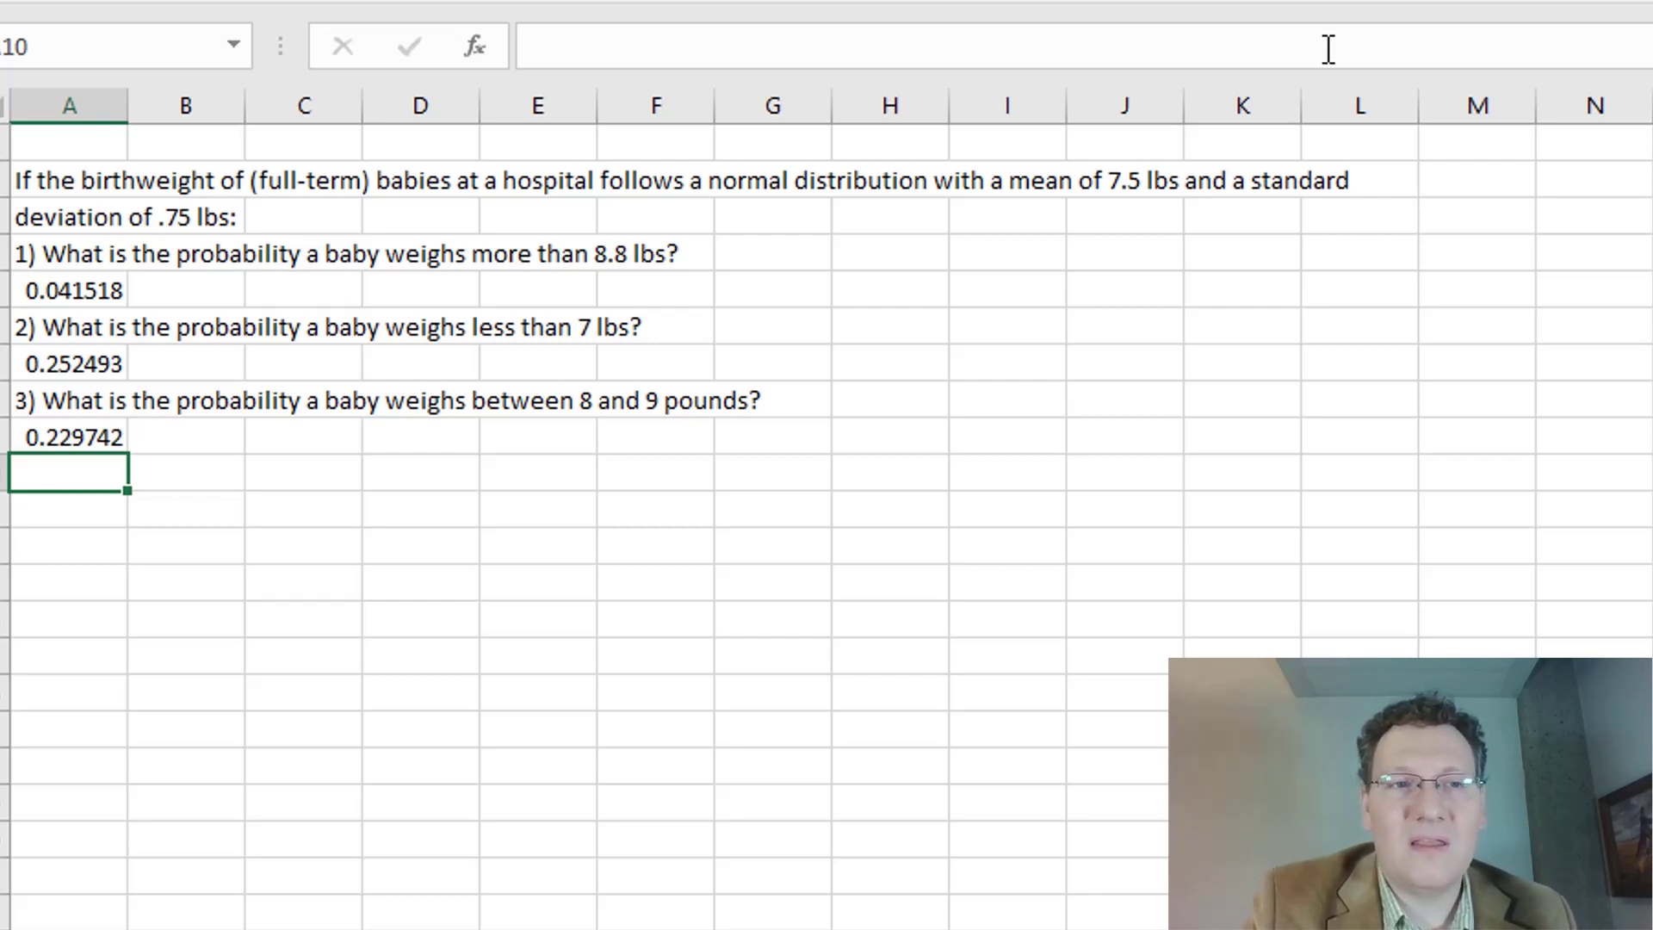
# Step: Write the fourth question in cell A11: "4) What is the 90th percentile for baby weight at this hospital?"
pyautogui.press('Down')
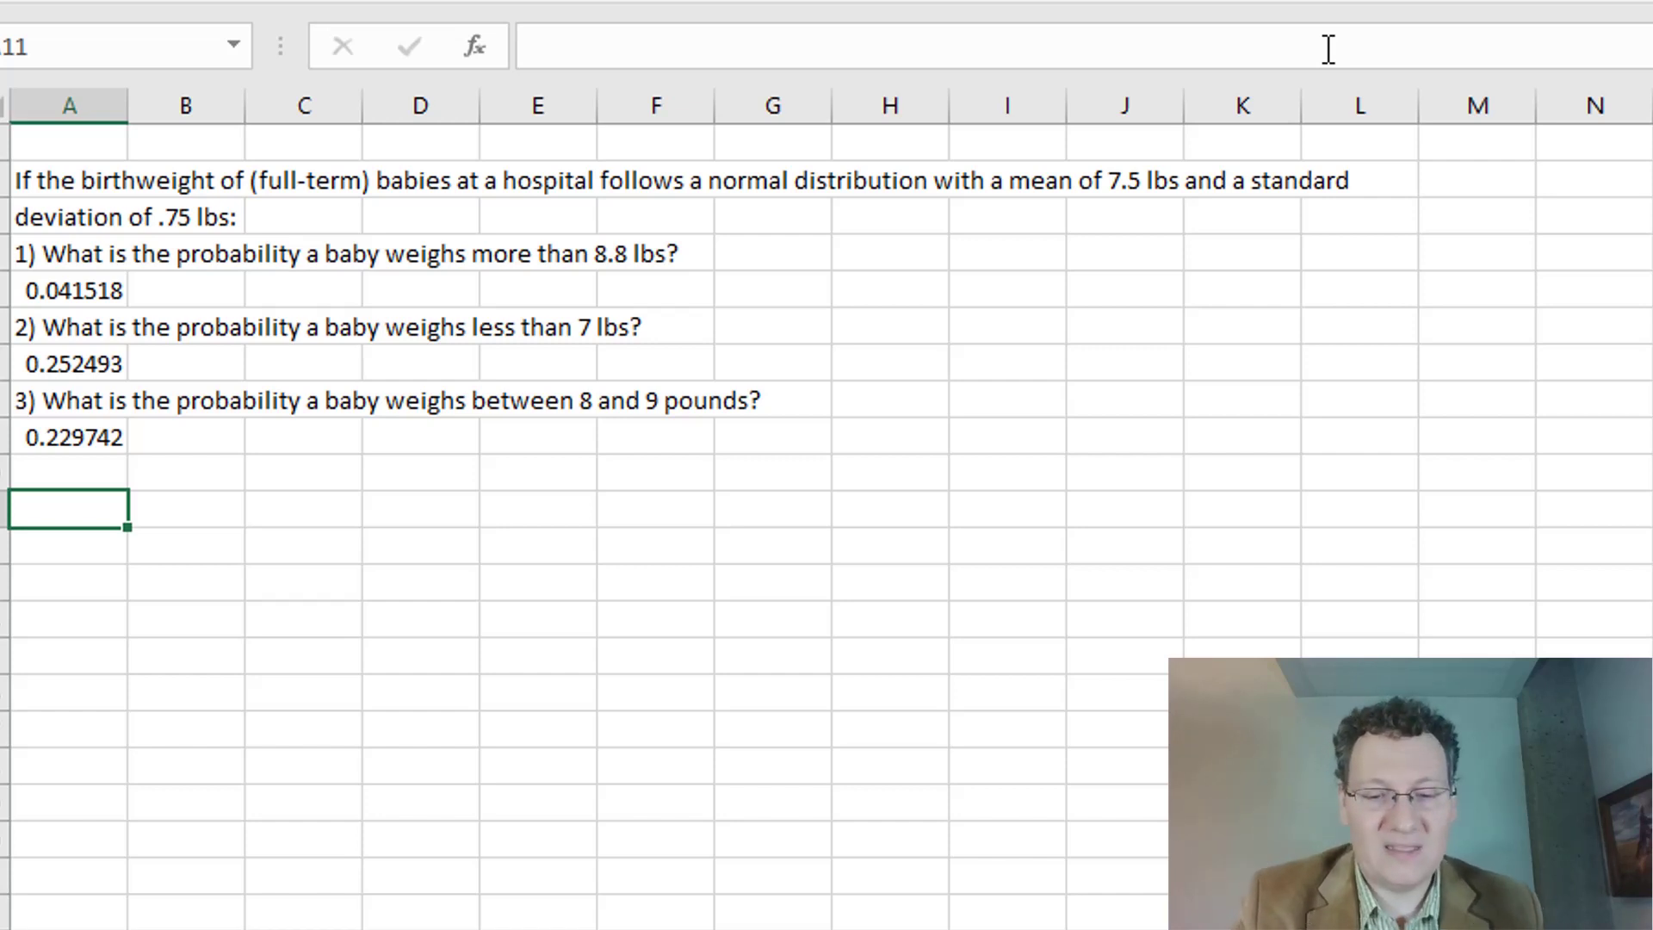
pyautogui.write('4) What is the 95th percentile f')
pyautogui.press('BackSpace')
pyautogui.press('BackSpace')
pyautogui.press('BackSpace')
pyautogui.press('BackSpace')
pyautogui.press('BackSpace')
pyautogui.press('BackSpace')
pyautogui.press('BackSpace')
pyautogui.press('BackSpace')
pyautogui.press('BackSpace')
pyautogui.press('BackSpace')
pyautogui.press('BackSpace')
pyautogui.press('BackSpace')
pyautogui.press('BackSpace')
pyautogui.press('BackSpace')
pyautogui.press('BackSpace')
pyautogui.press('BackSpace')
pyautogui.press('BackSpace')
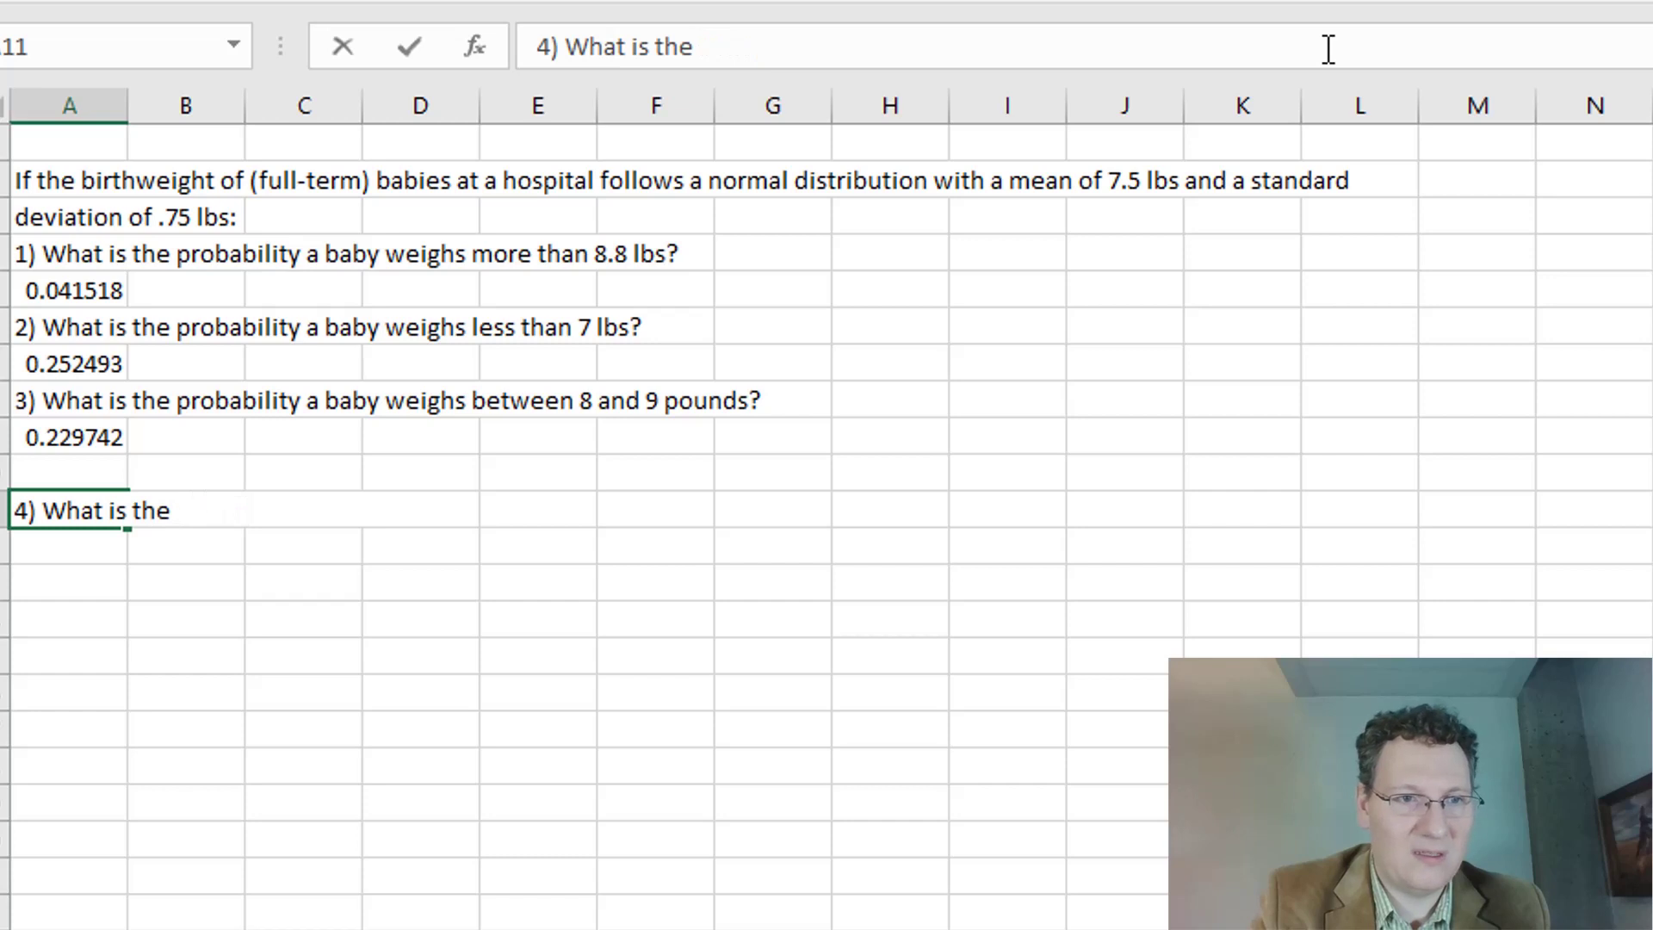
pyautogui.write('90th p')
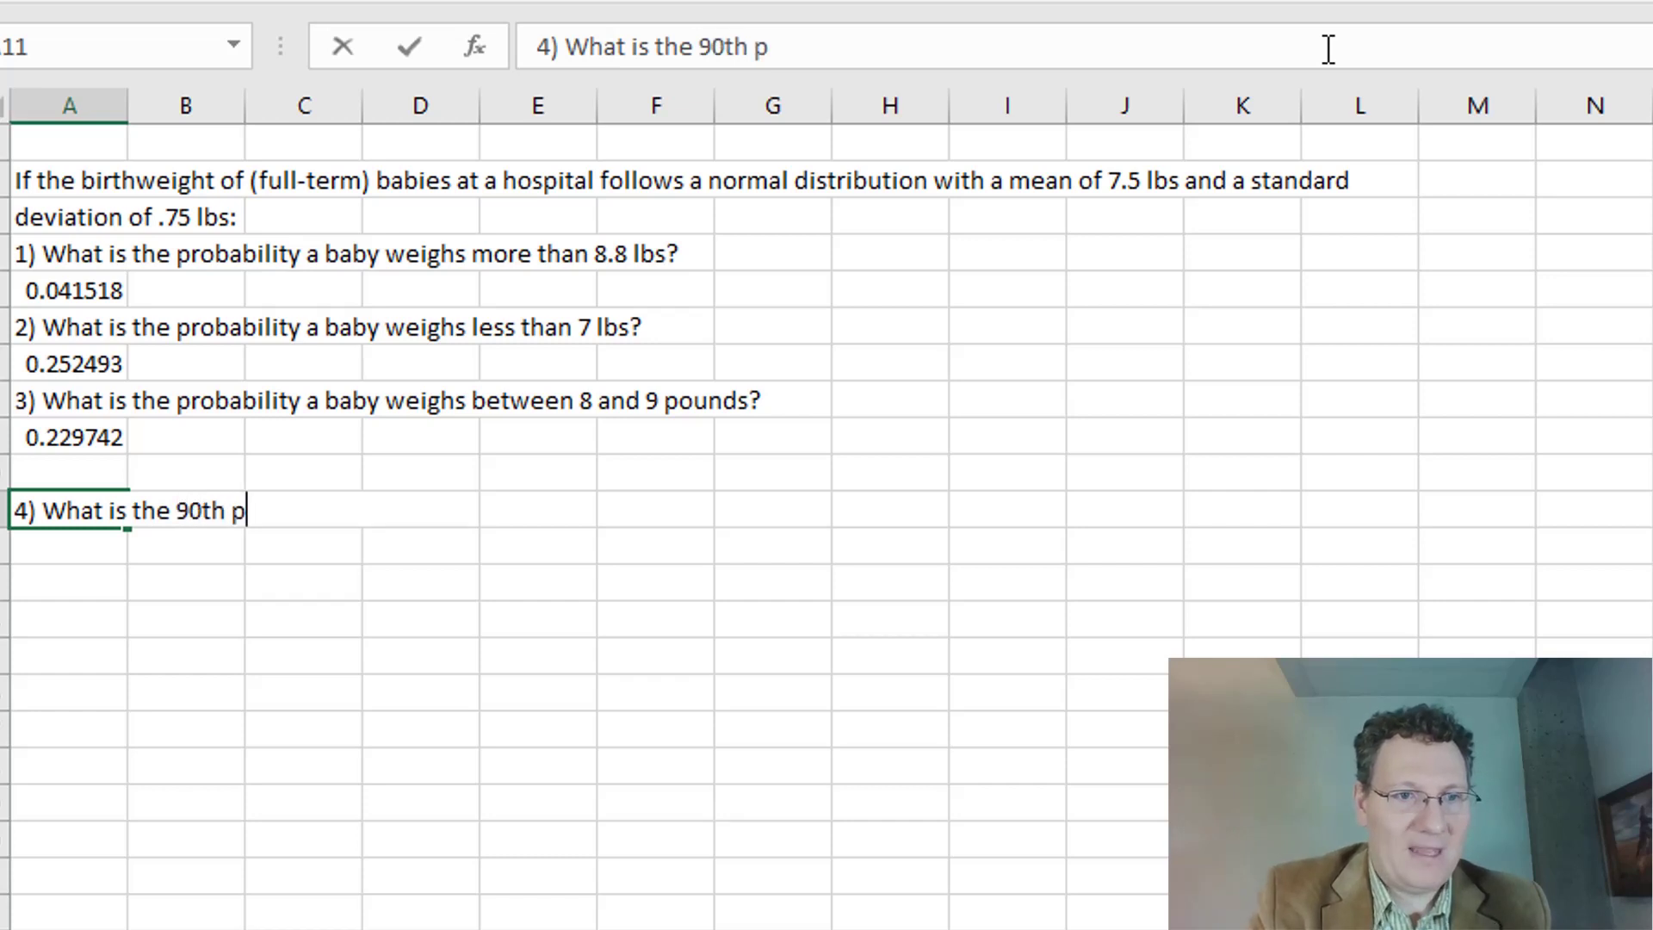
pyautogui.write('ercentile for bab')
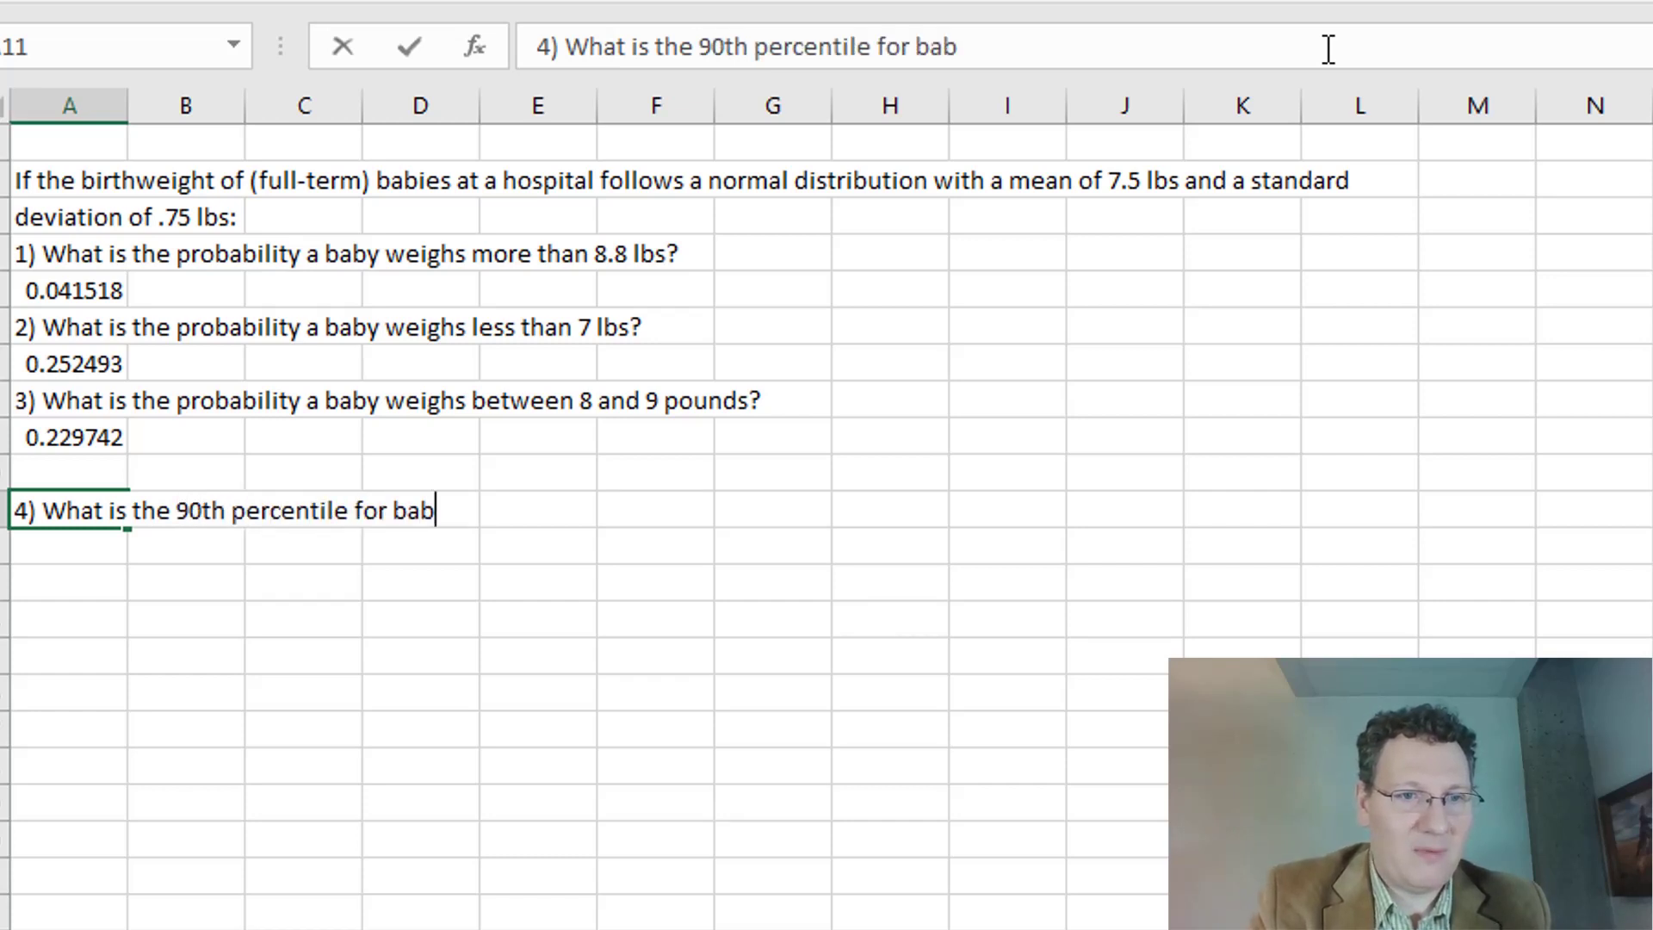
pyautogui.write('y weight at this hospital?')
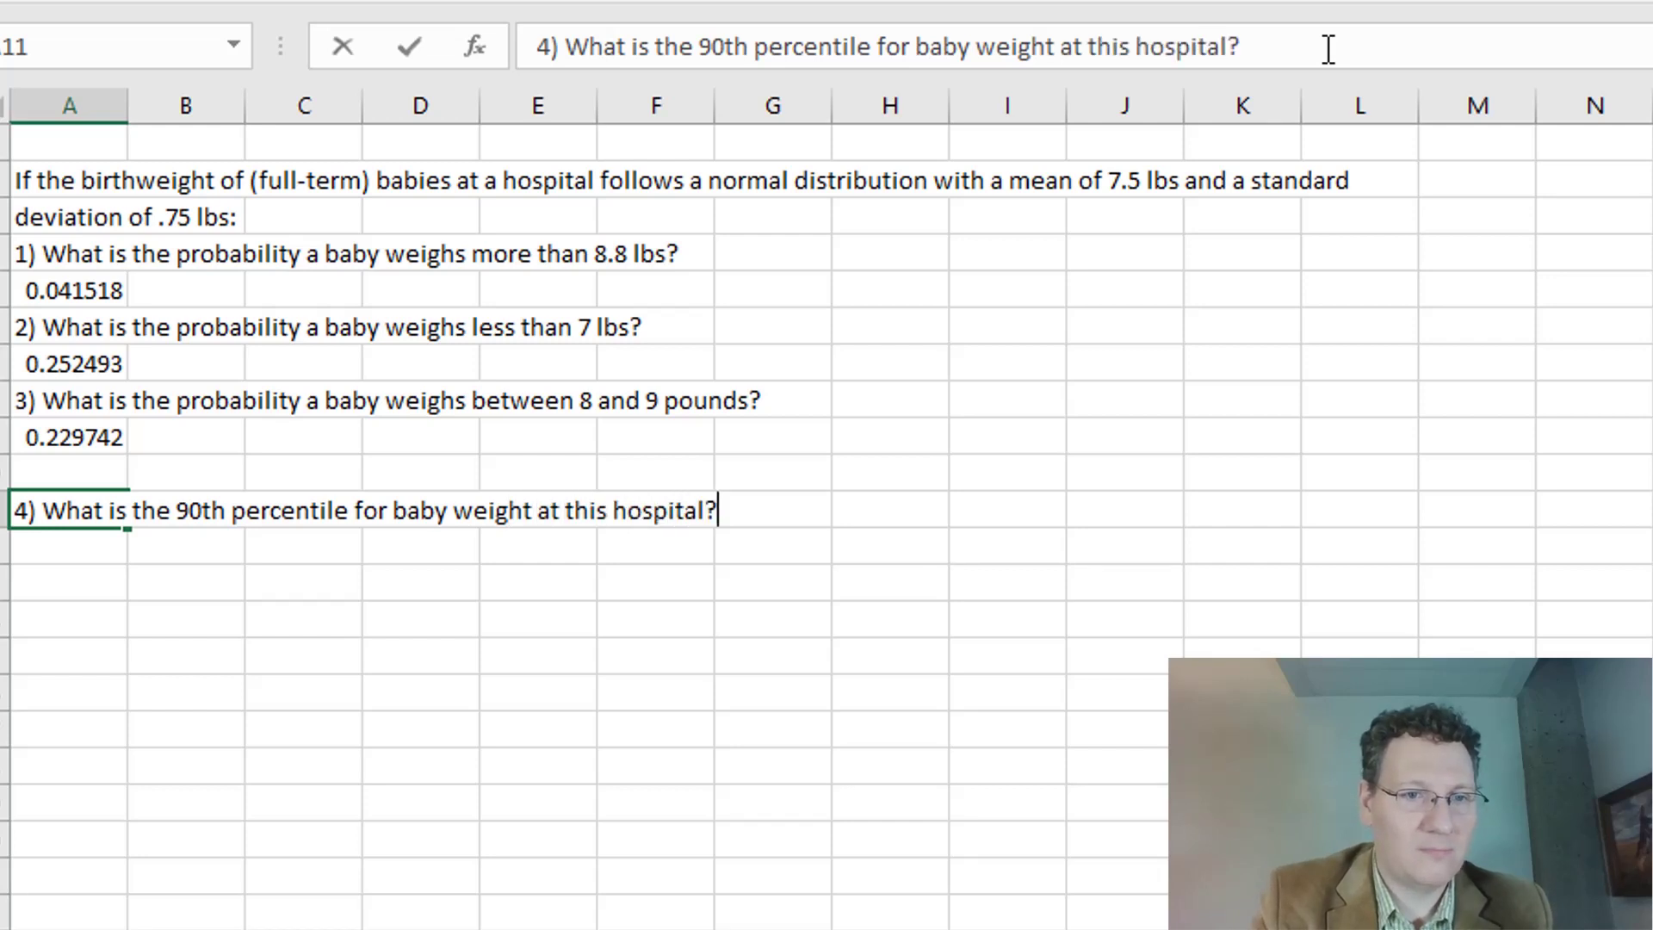
pyautogui.press('Return')
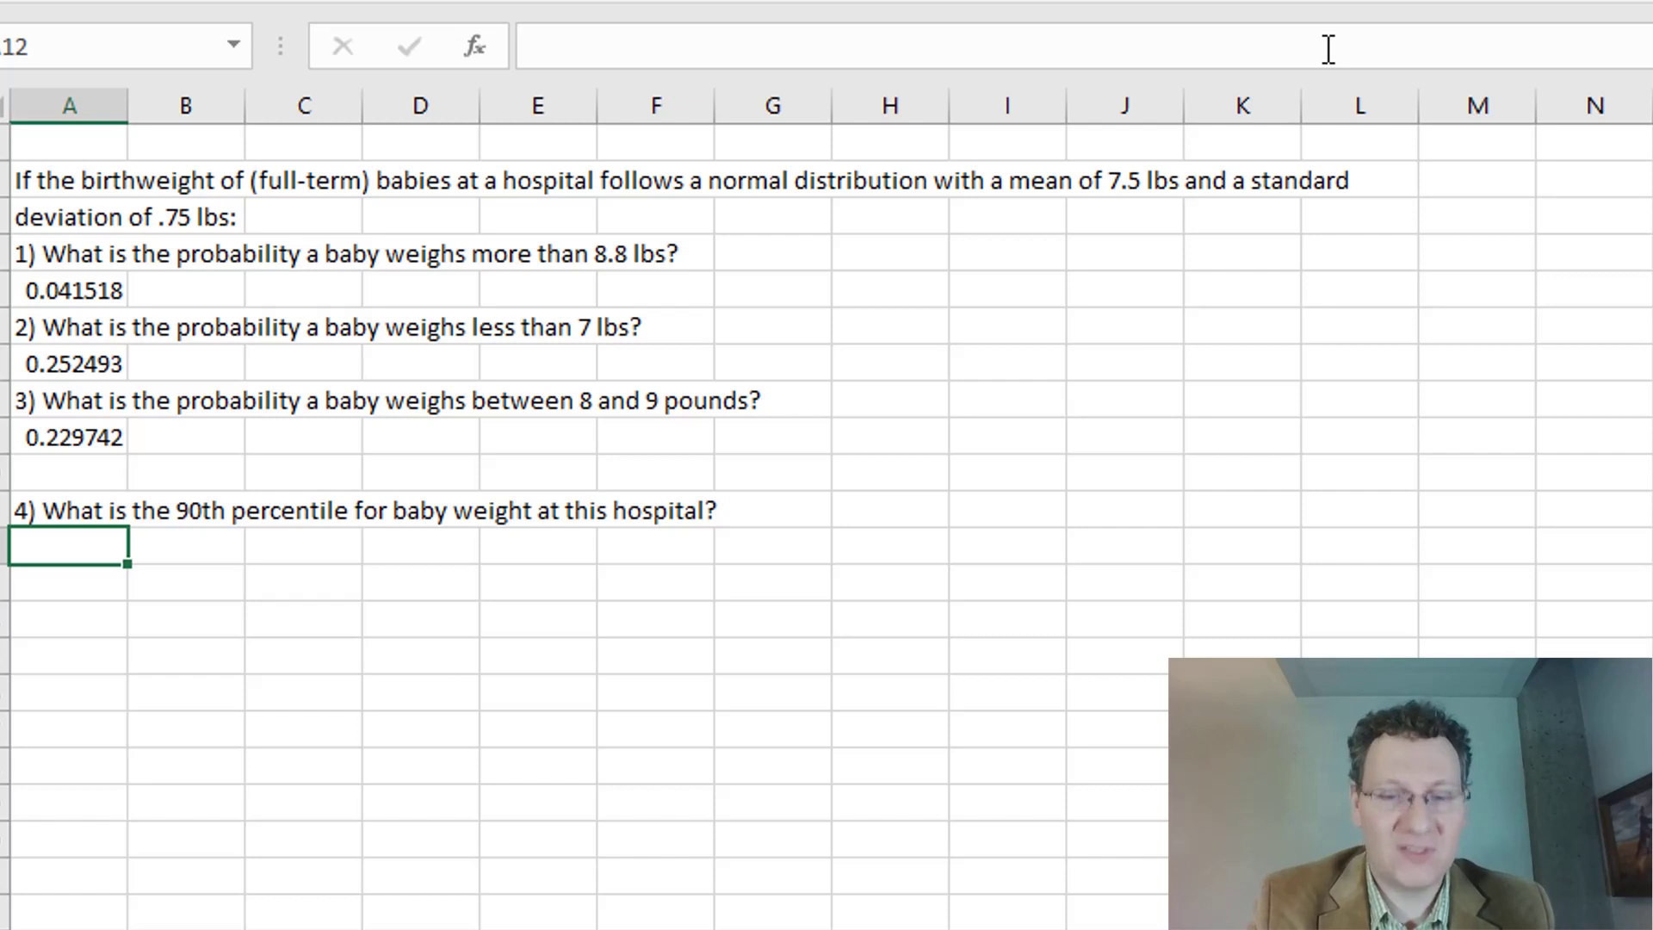
# Step: Begin the question 4 answer in cell A12 with a NORM.INV formula using probability .90, mean 7.5 and standard deviation .75
pyautogui.write('=')
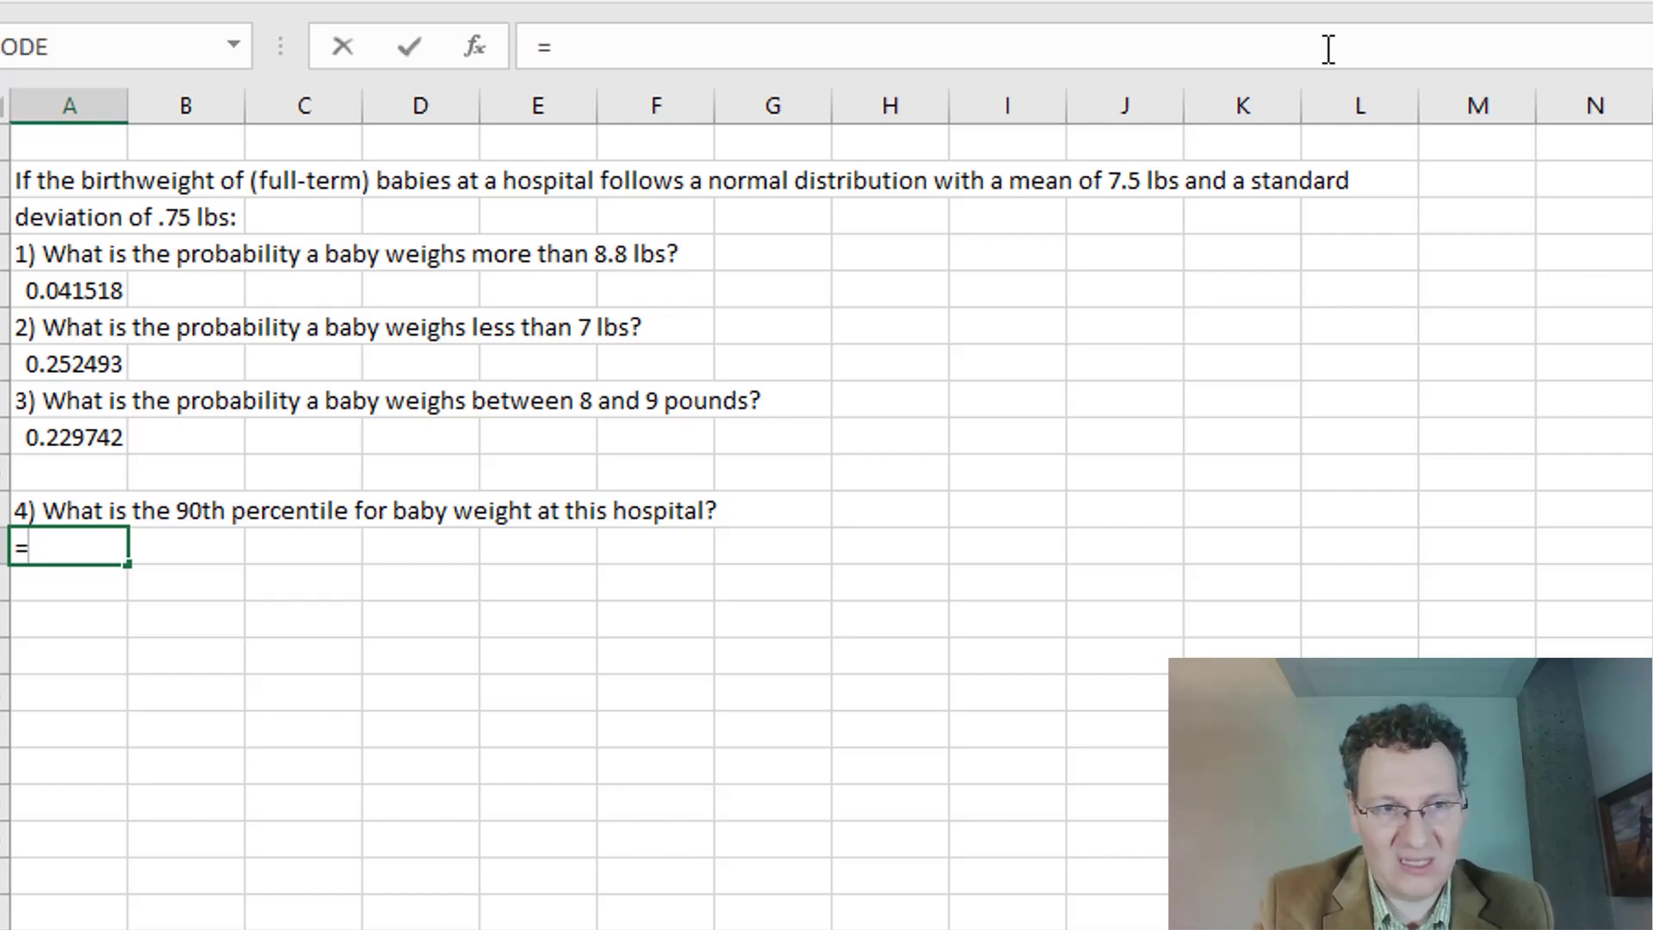
pyautogui.write('NORM')
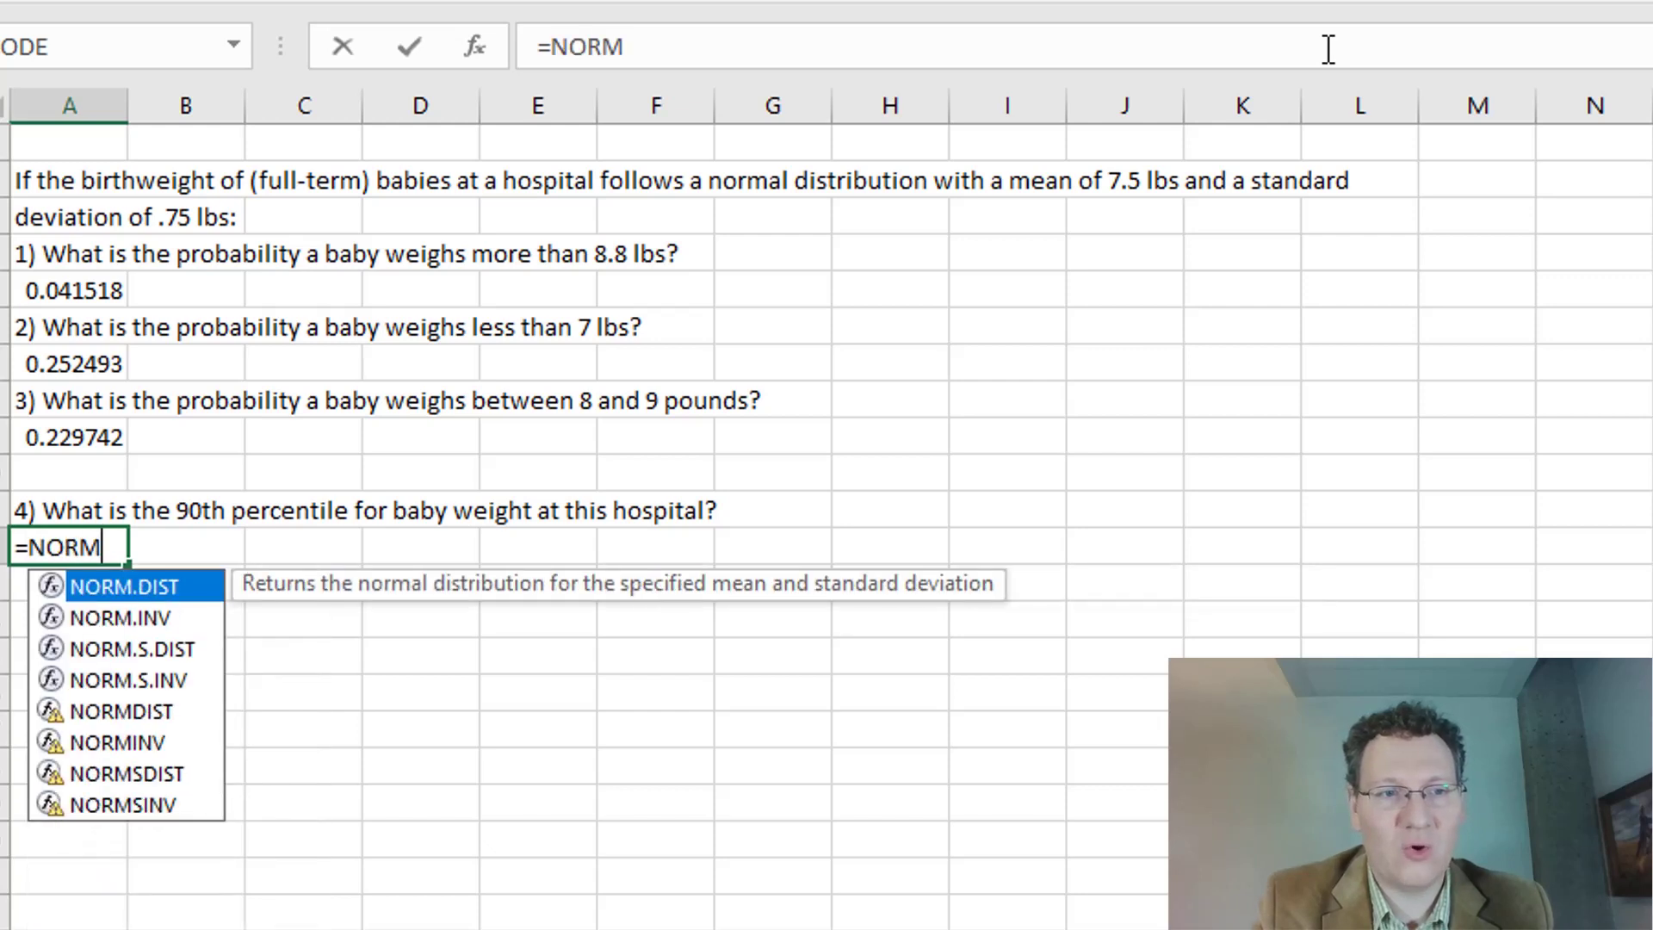
pyautogui.write('.INV(')
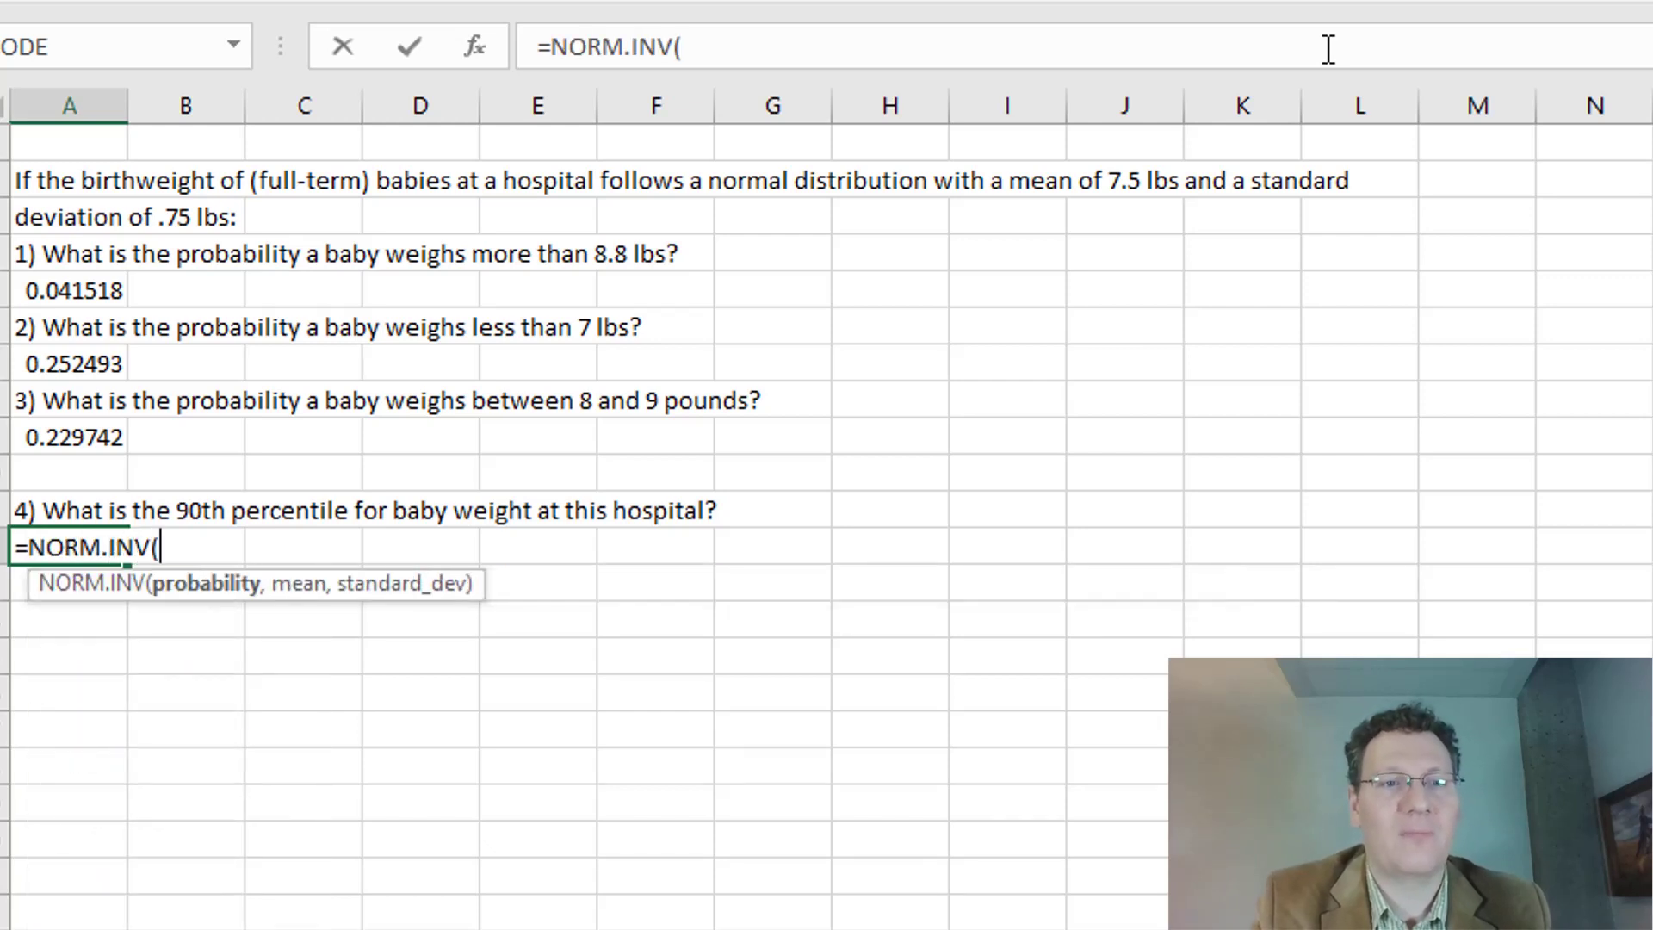
pyautogui.write('.89')
pyautogui.press('BackSpace')
pyautogui.press('BackSpace')
pyautogui.write('90')
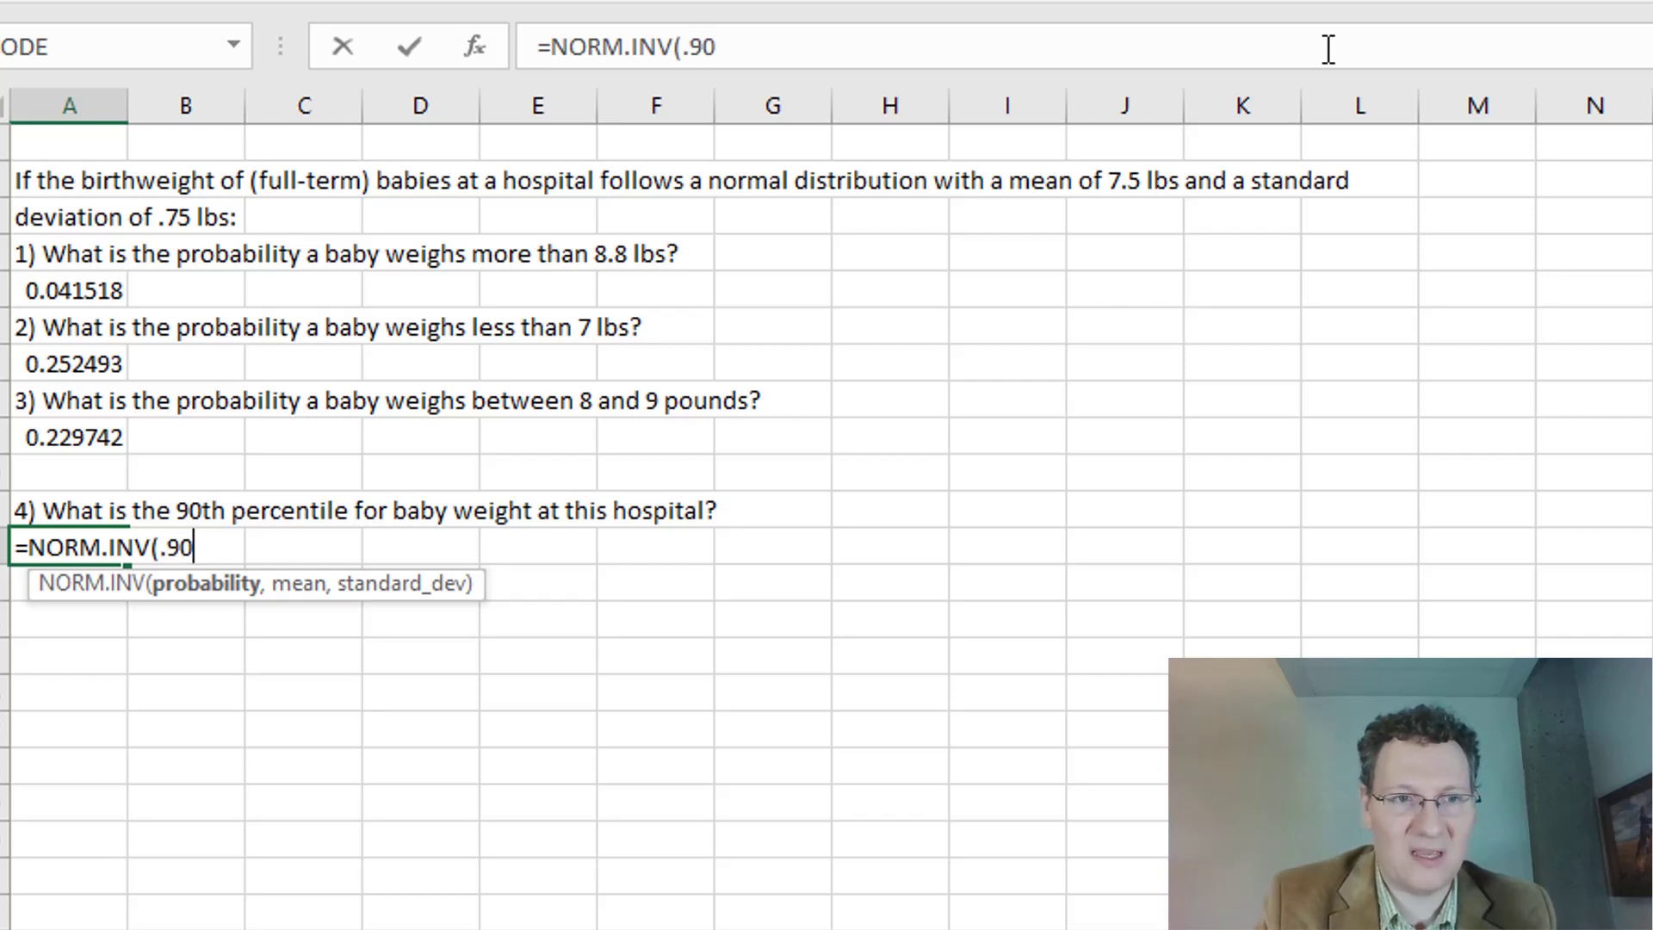
pyautogui.write(',7.5m')
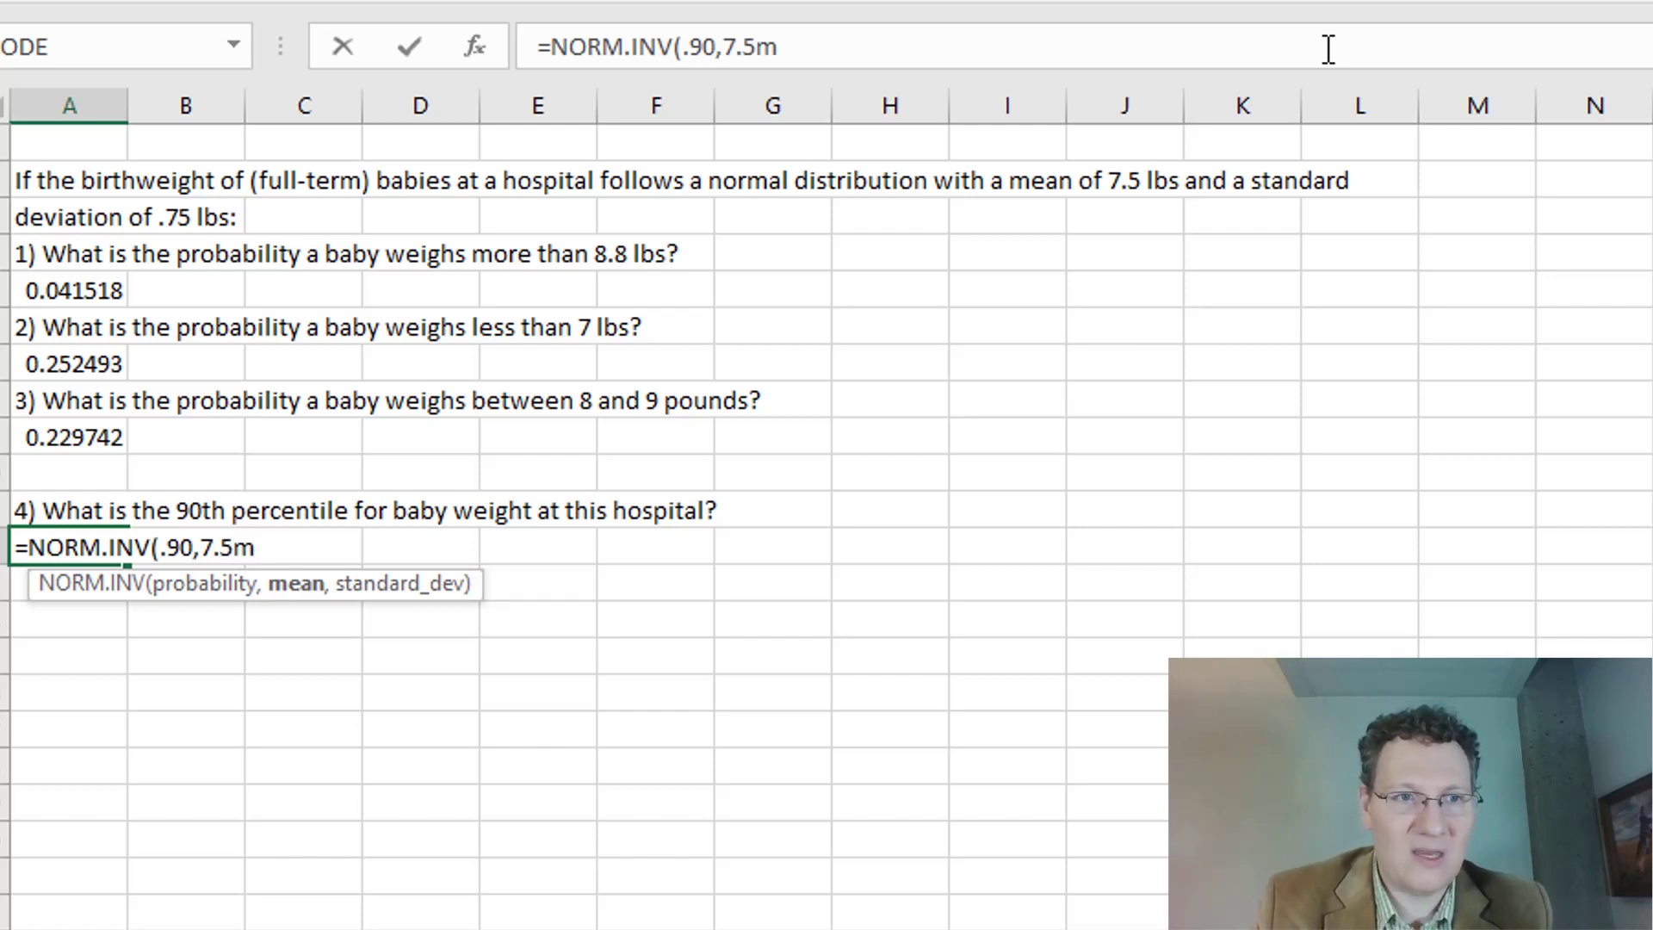
pyautogui.write('.75')
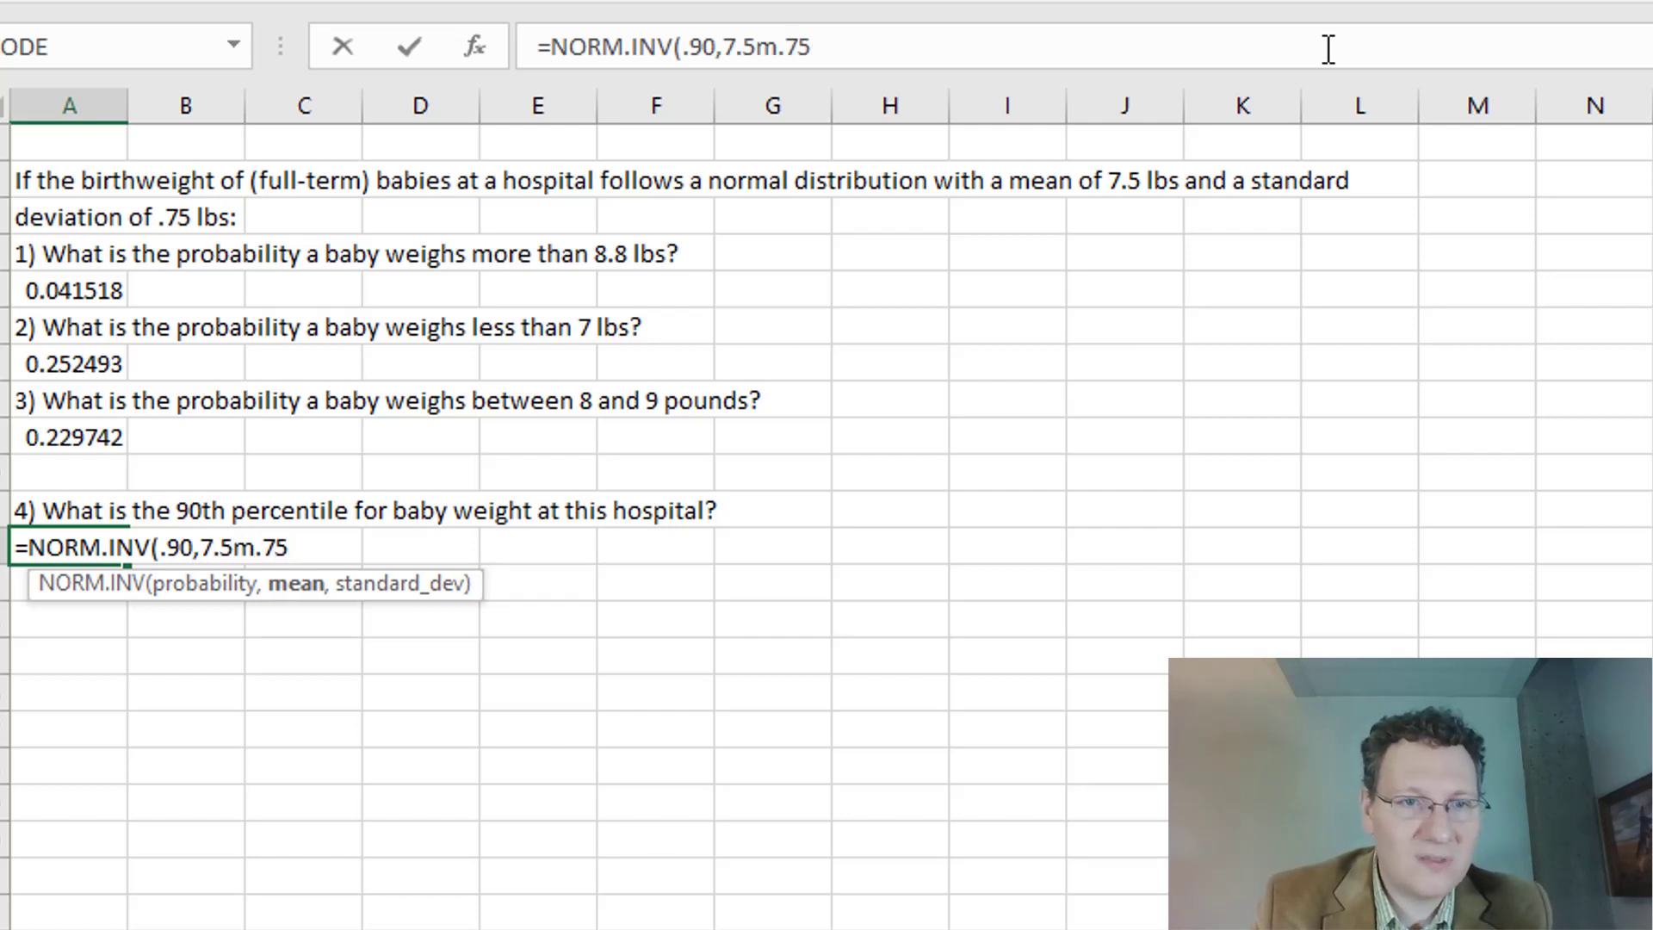
# Step: Correct the question 4 answer formula in cell A12 to =NORM.INV(.90,7.5,.75) and commit it
pyautogui.click(776, 48)
pyautogui.press('BackSpace')
pyautogui.click(801, 45)
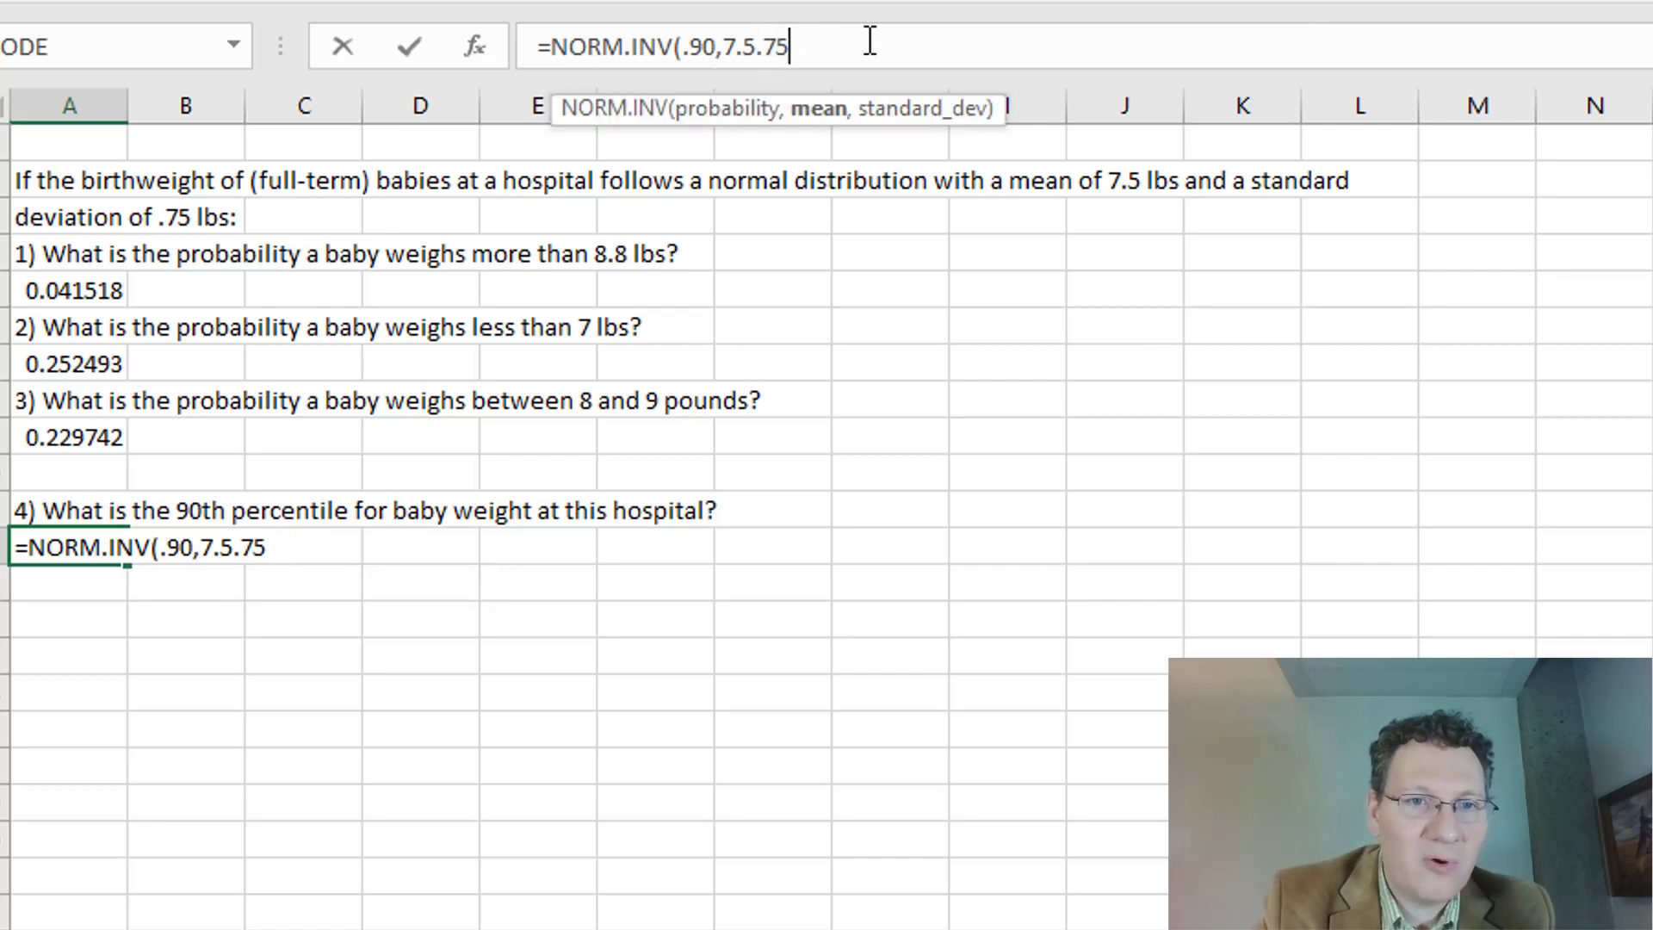
pyautogui.write(')')
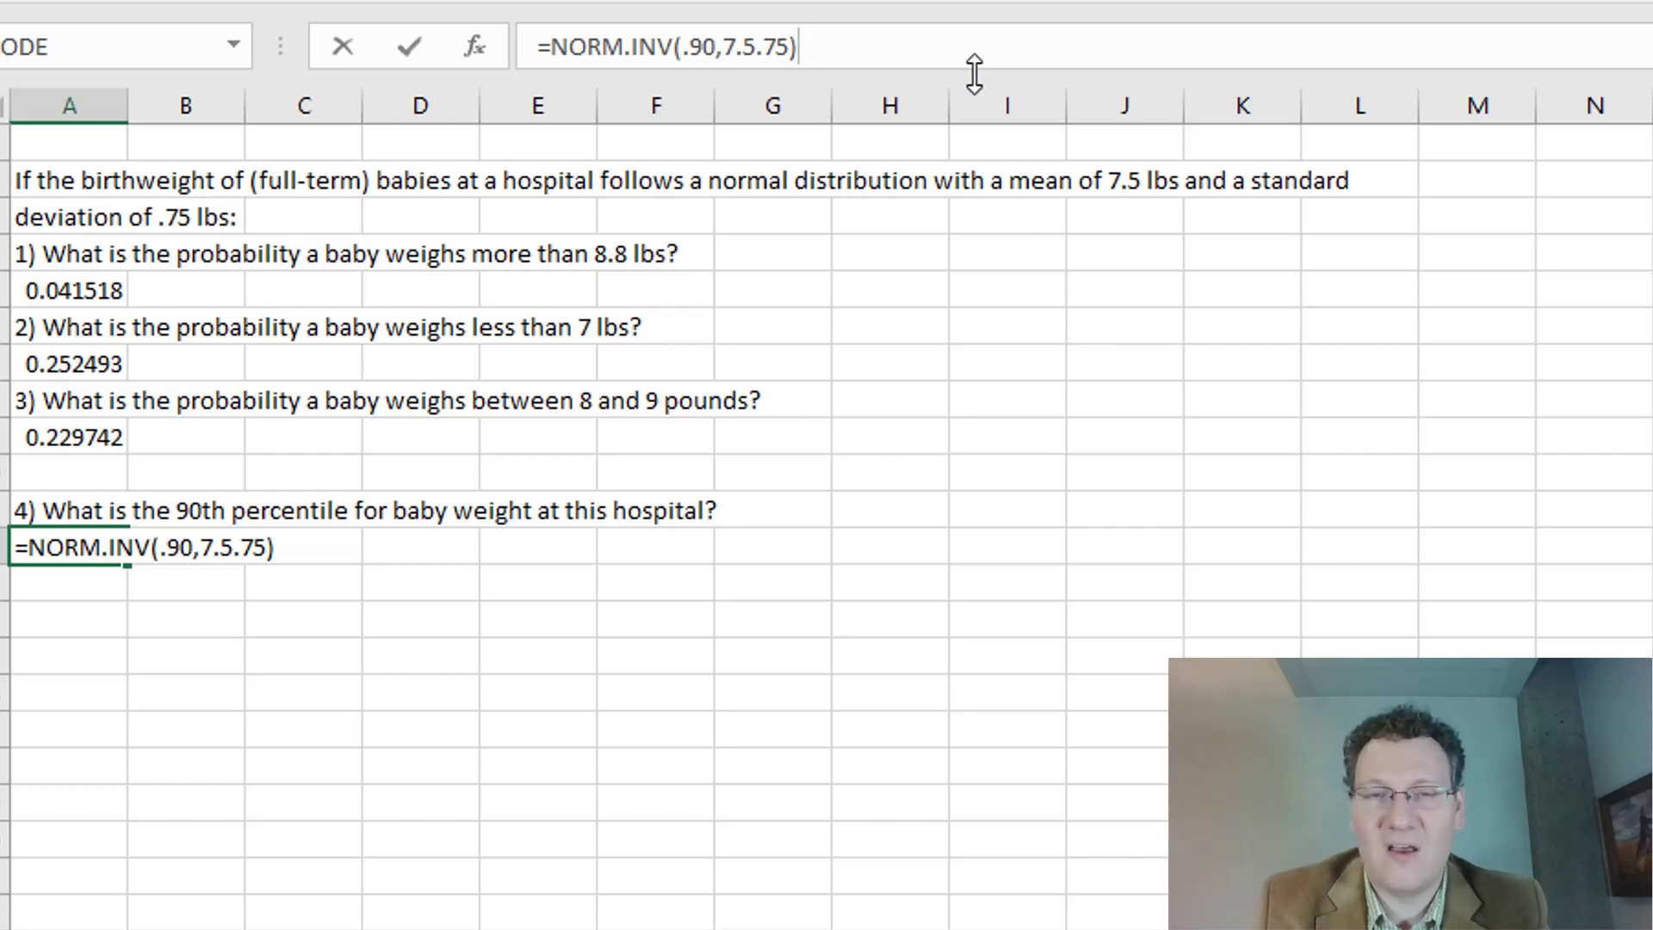
pyautogui.press('Return')
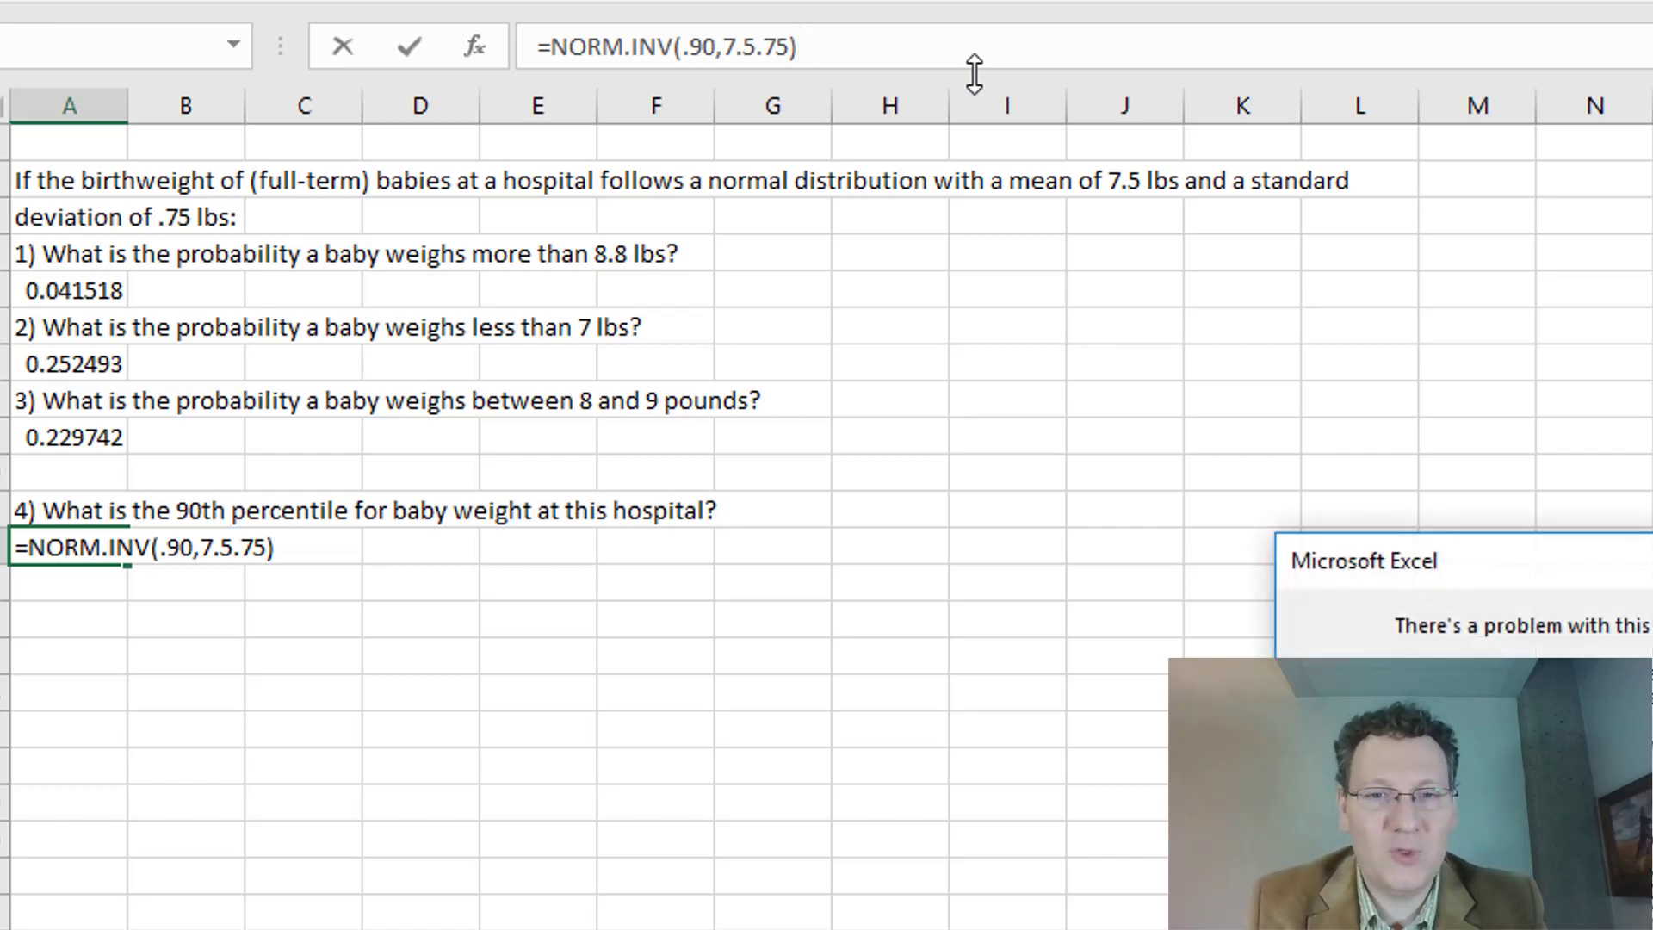
pyautogui.press('Return')
pyautogui.click(756, 48)
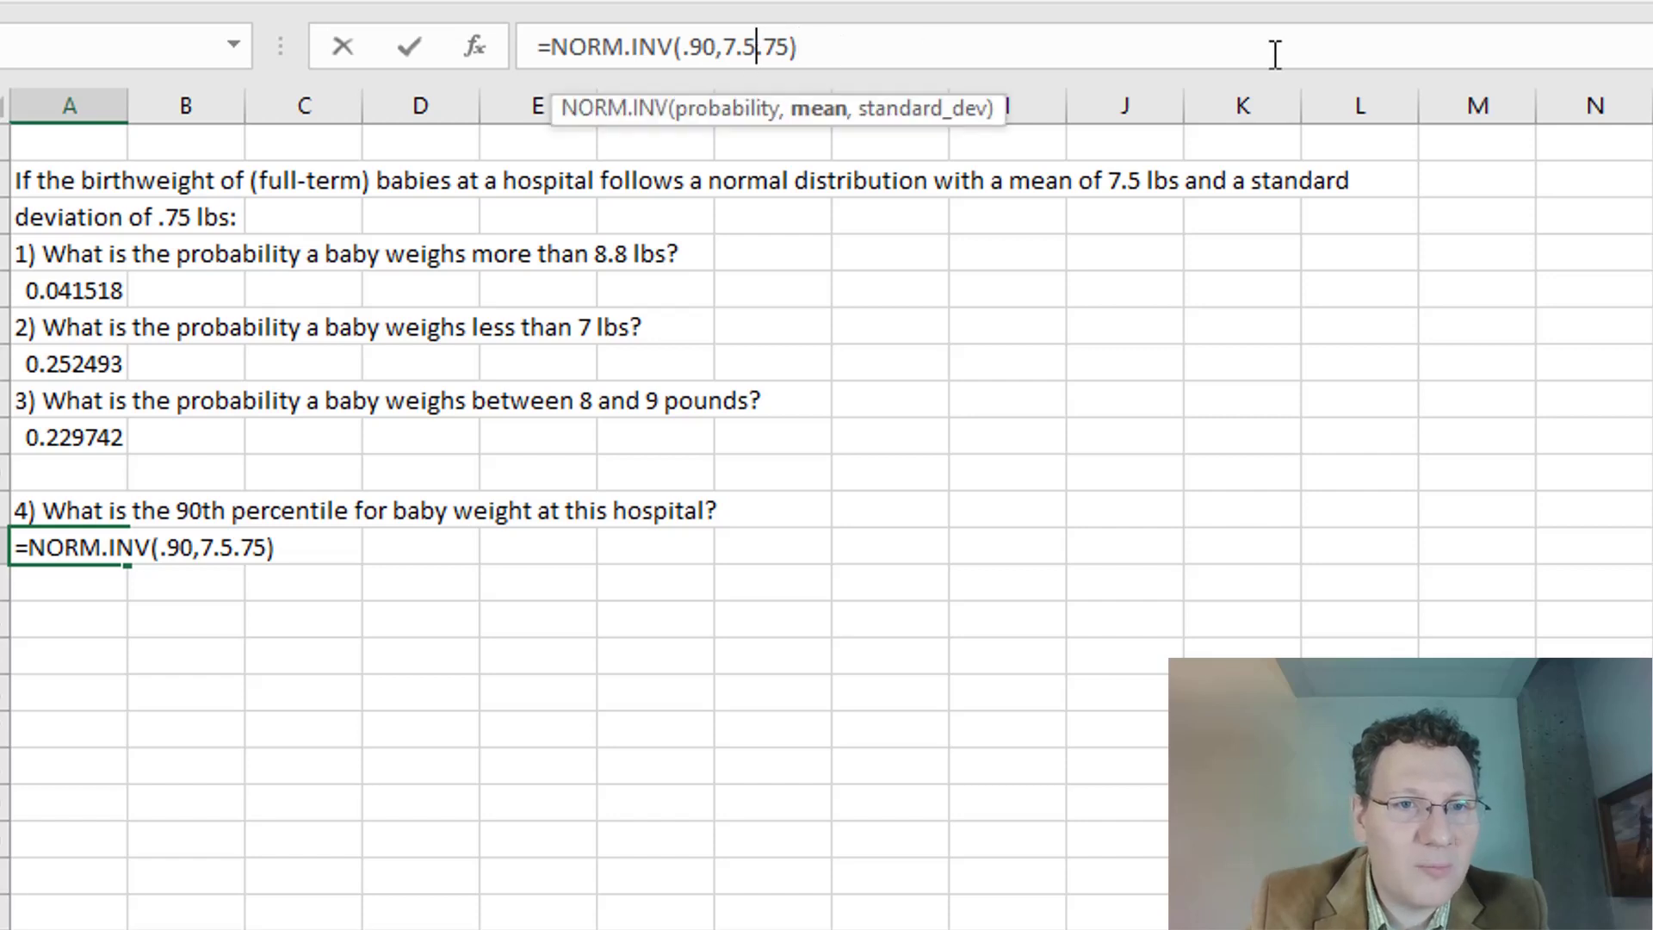
pyautogui.write(',')
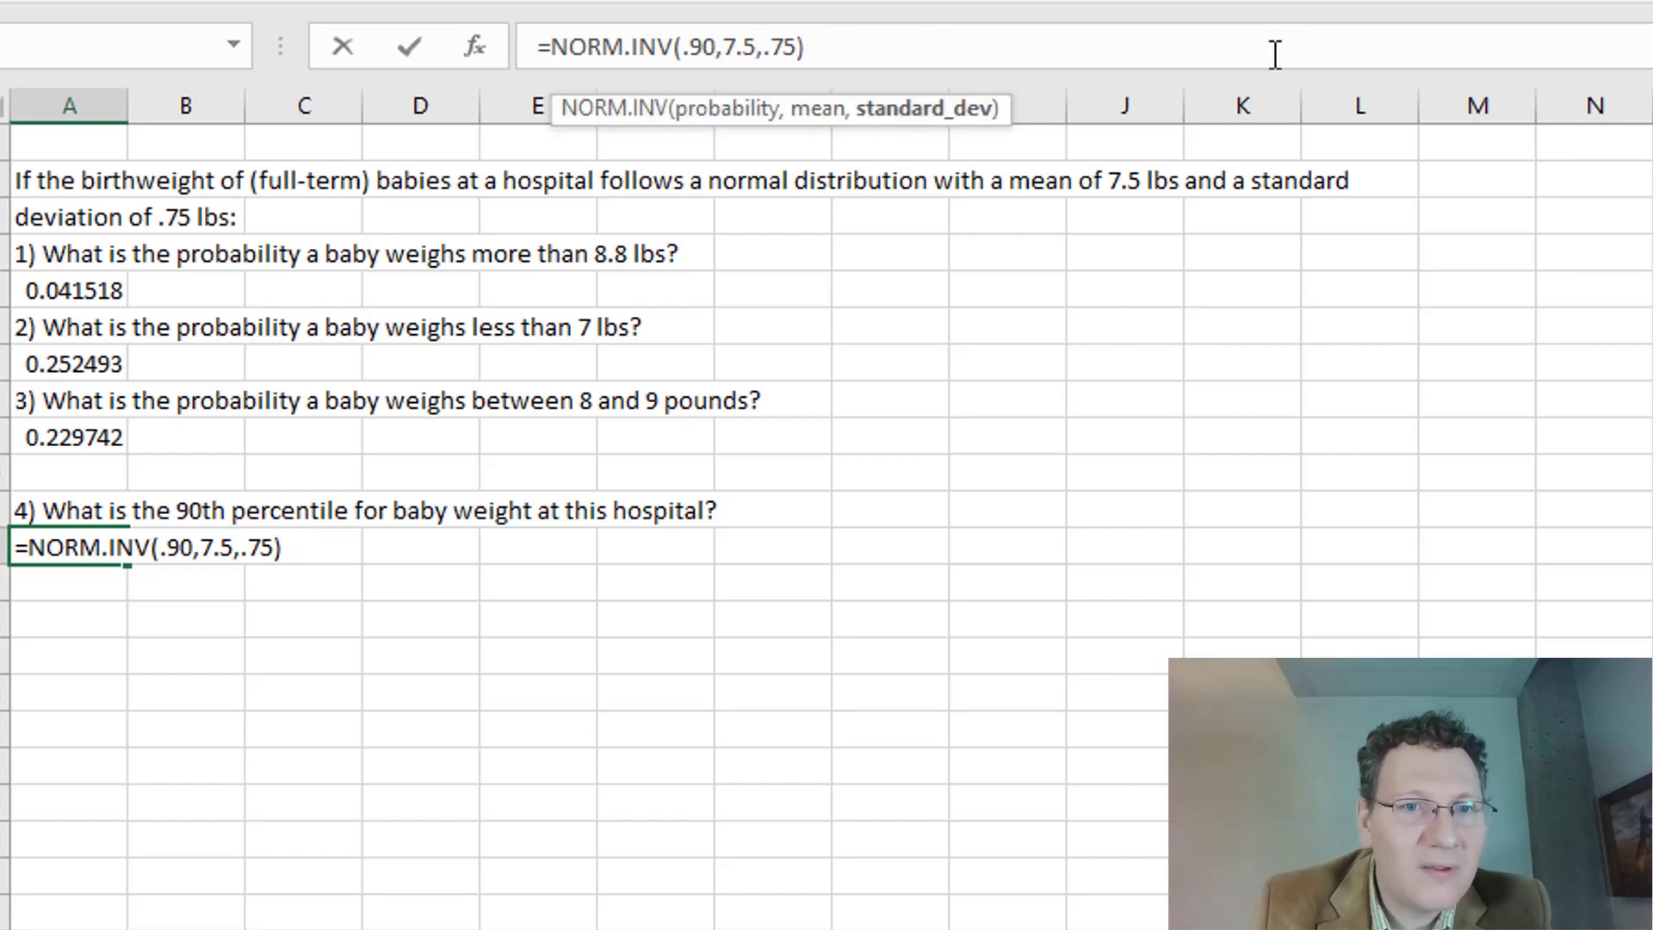
pyautogui.click(861, 49)
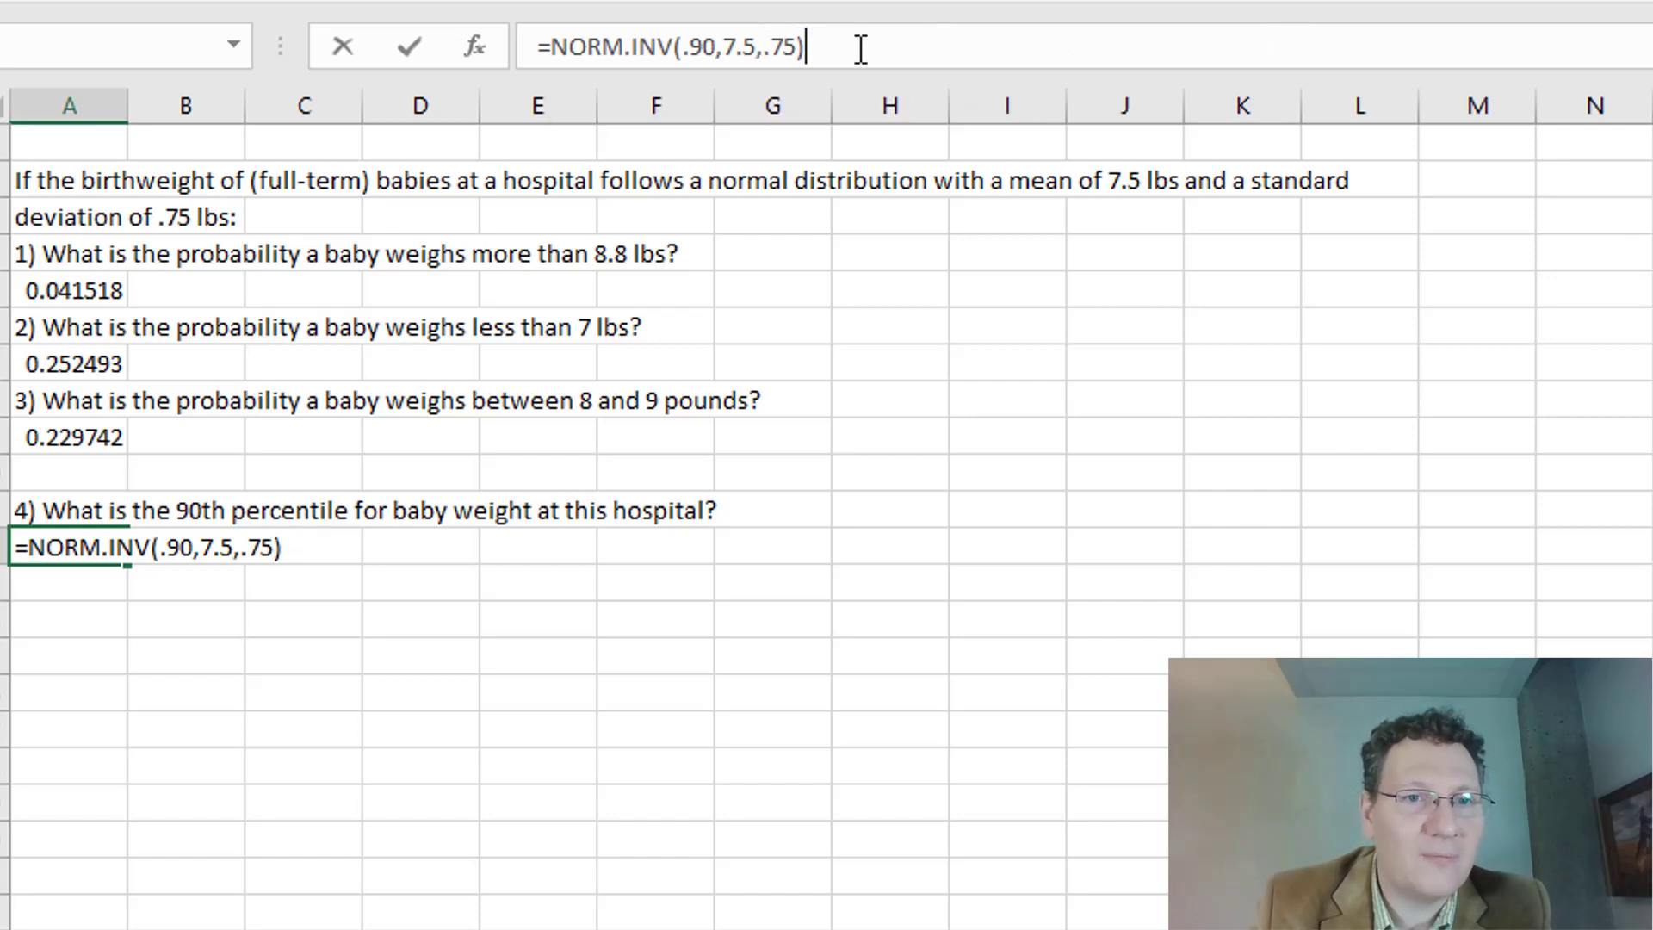
pyautogui.press('Return')
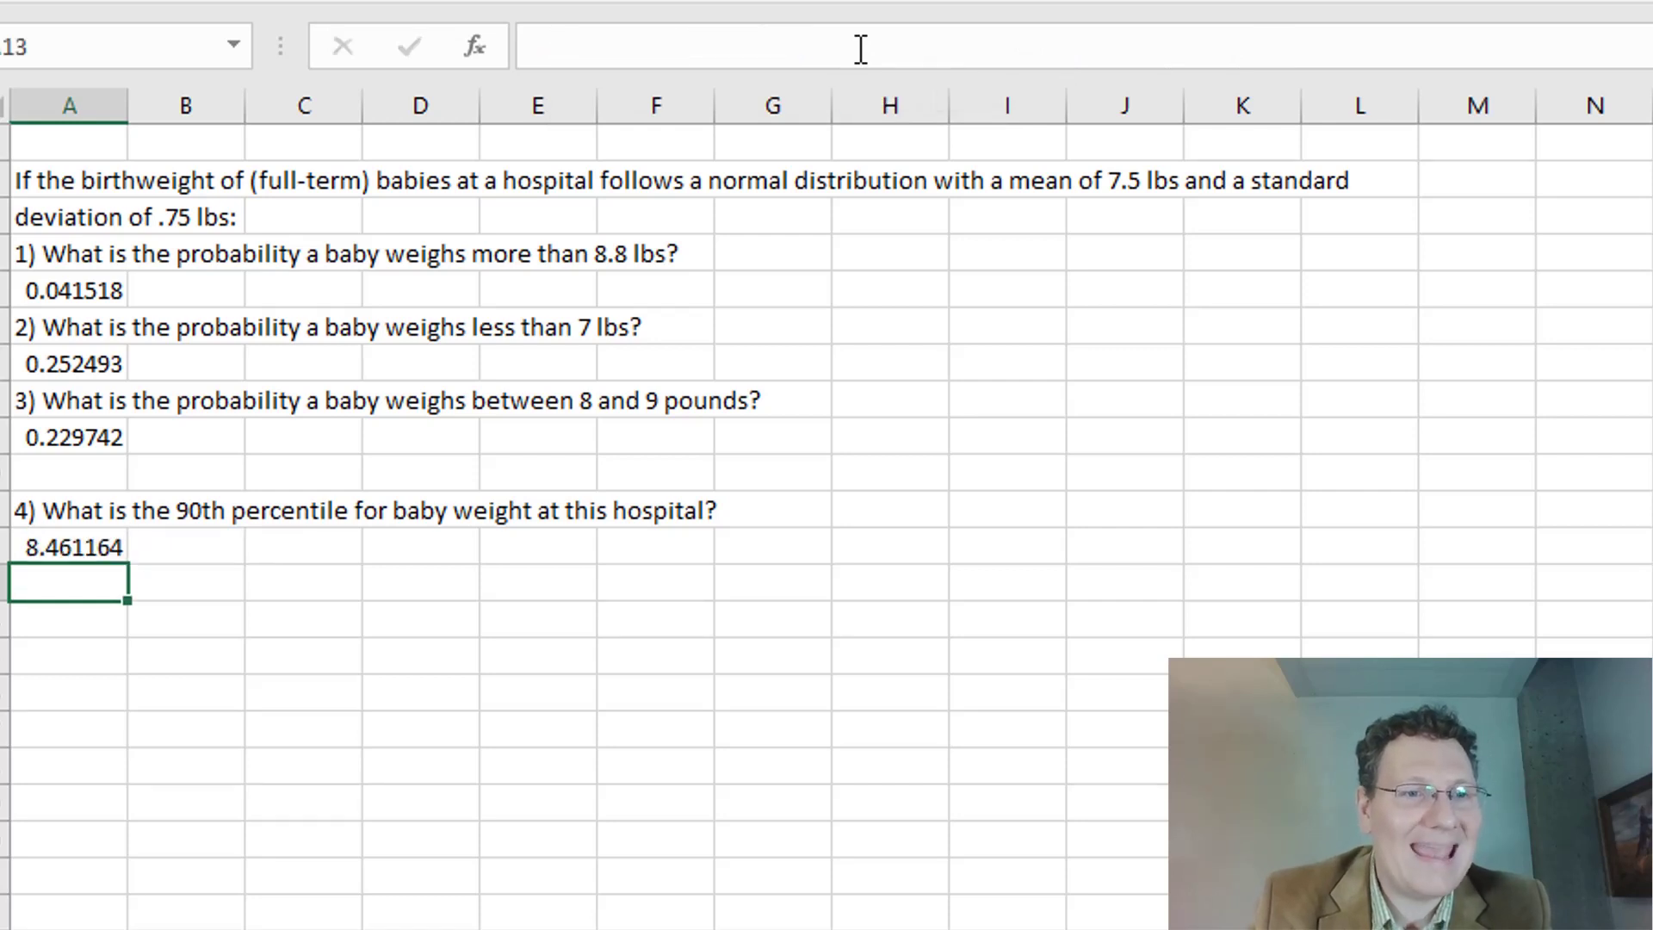
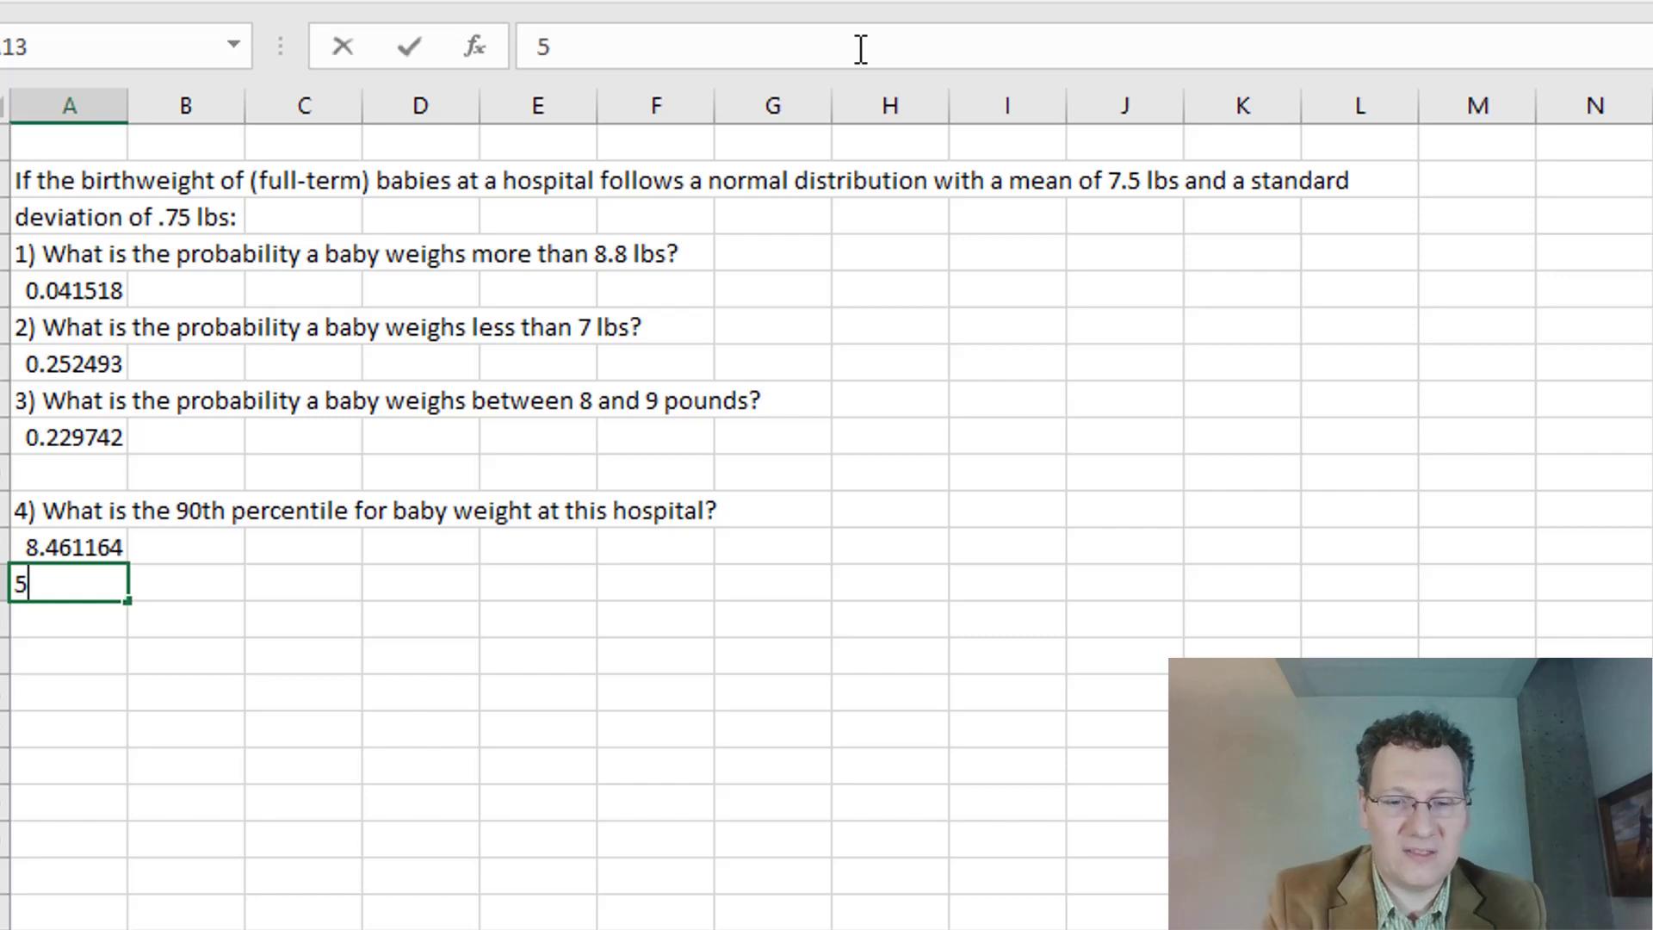
# Step: Write the fifth question in cell A13: "5) What is the cutoff for the middle 50% of baby weights?"
pyautogui.write('t is the ')
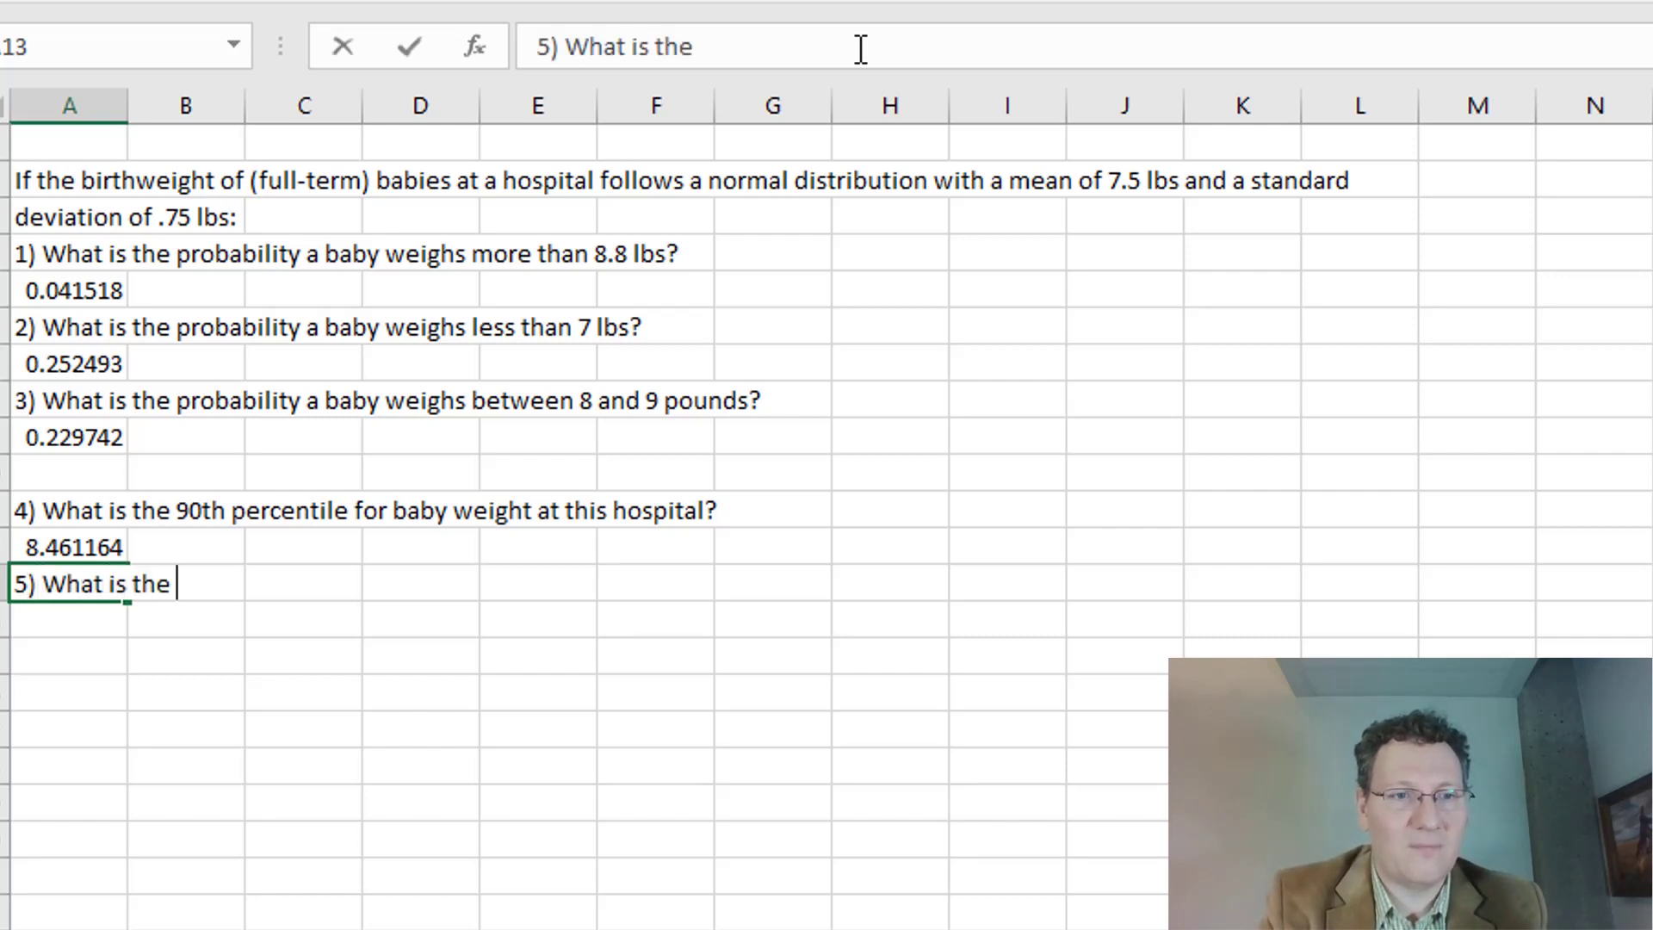
pyautogui.write('cutoff for')
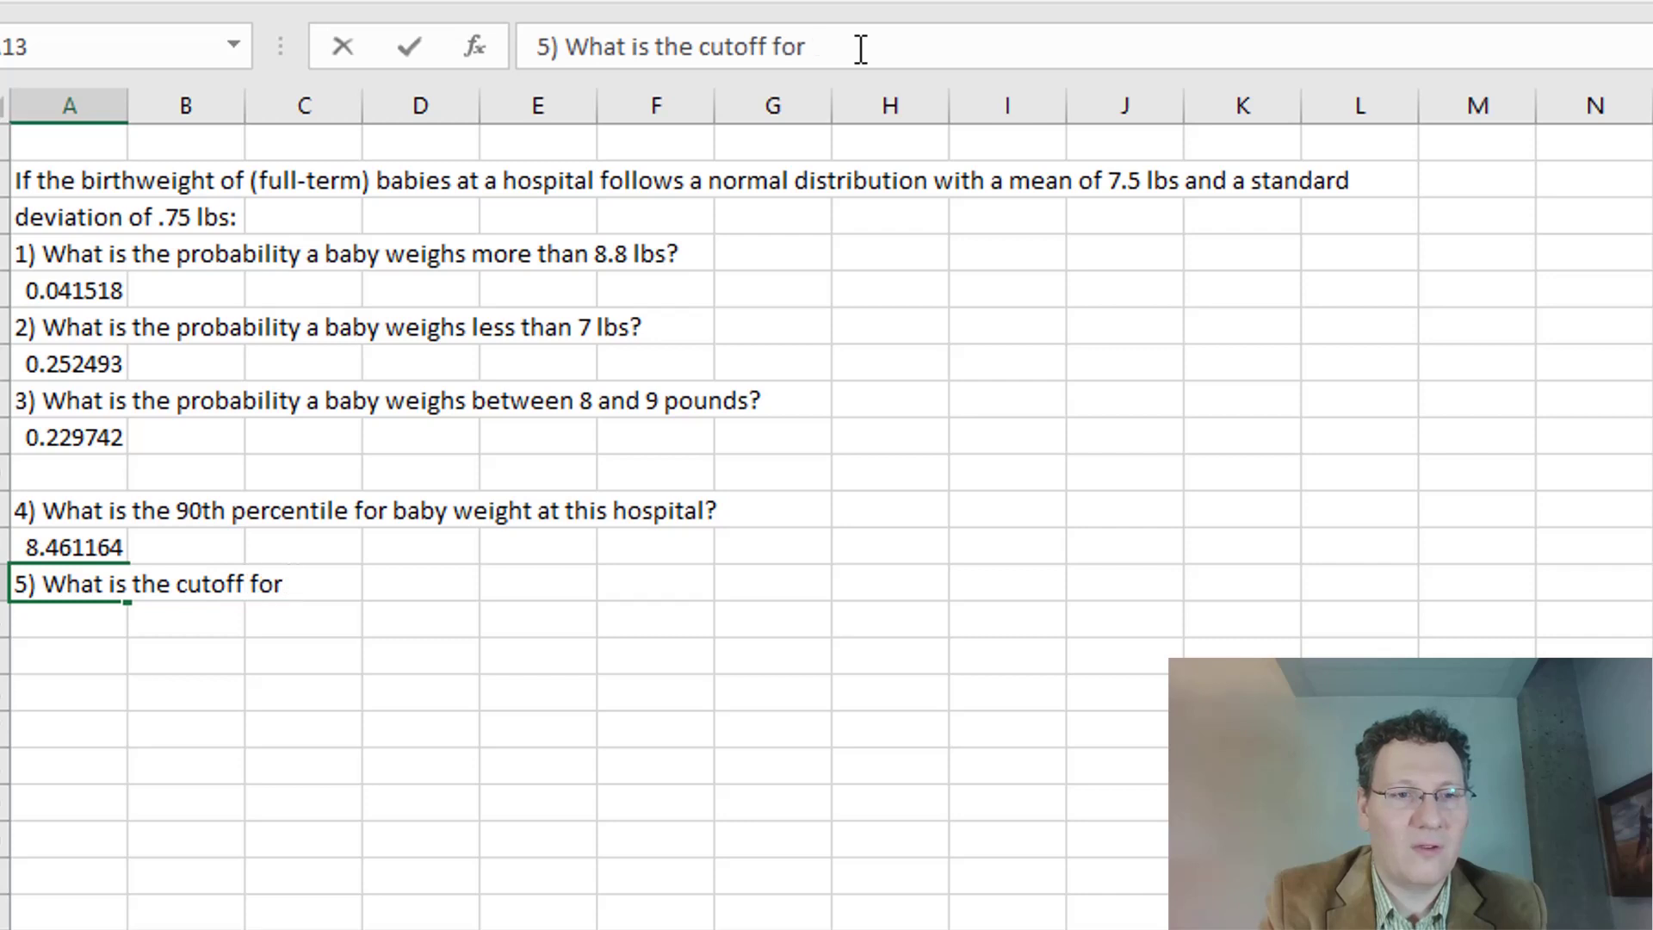
pyautogui.write(' the middle ')
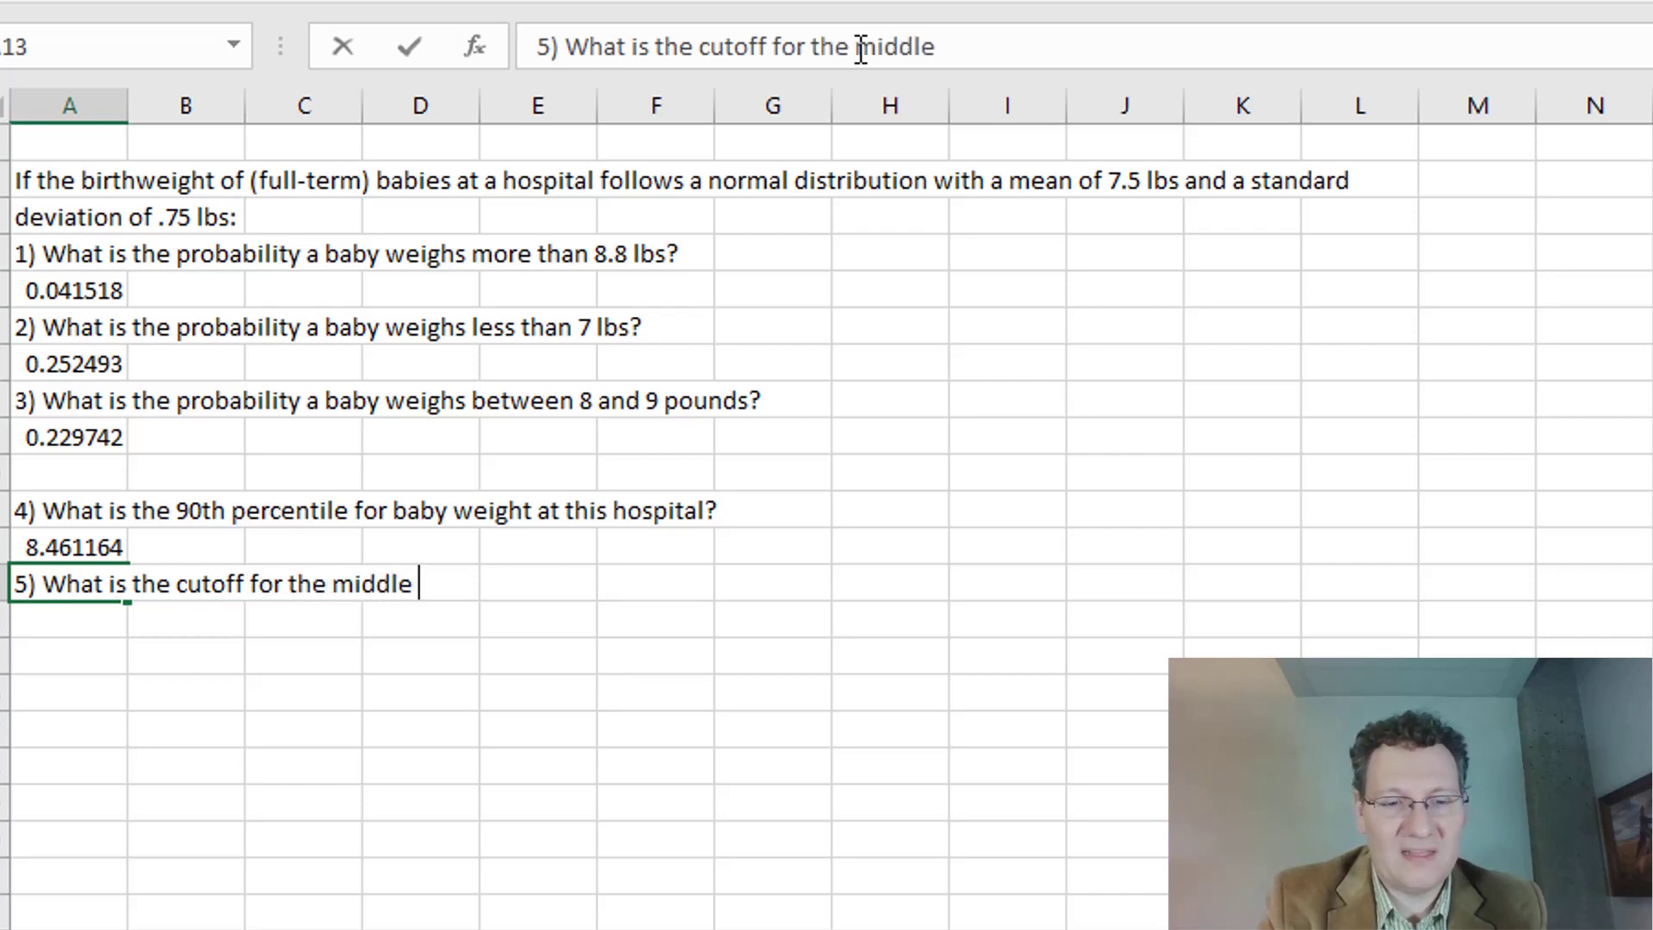
pyautogui.write('50% of ba')
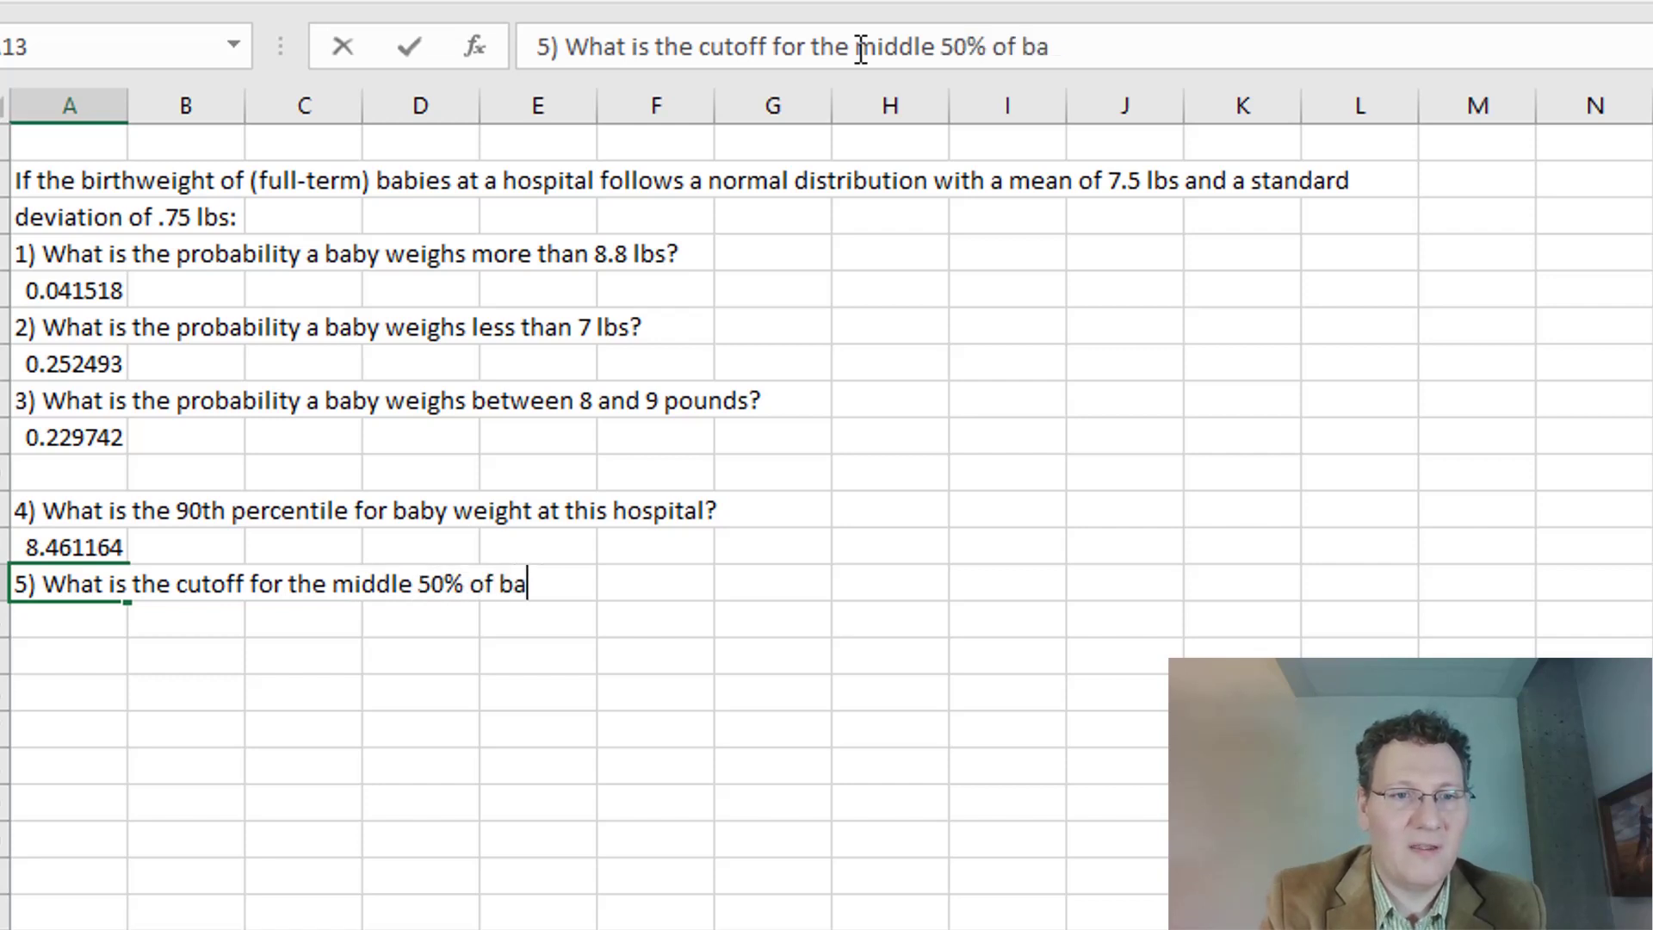
pyautogui.write('by weights?')
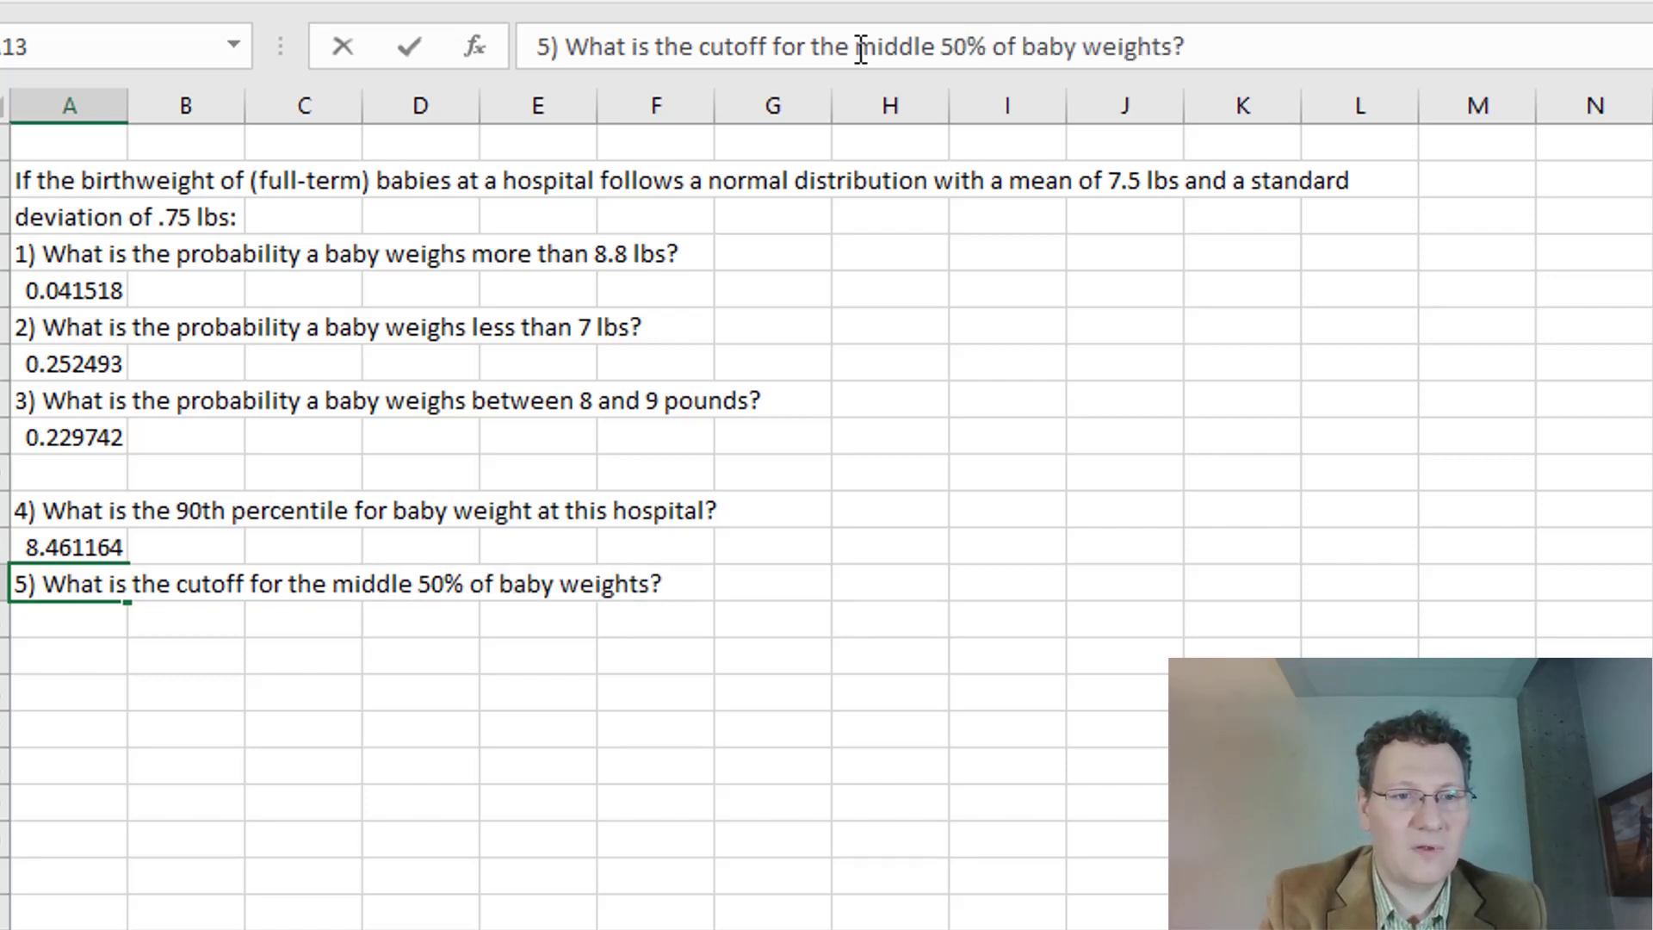
# Step: Reword question 5 in the plural as "What are the cutoffs for the middle 50% of baby weights?" and commit it
pyautogui.doubleClick(118, 583)
pyautogui.write('are')
pyautogui.click(260, 584)
pyautogui.write('s')
pyautogui.press('Return')
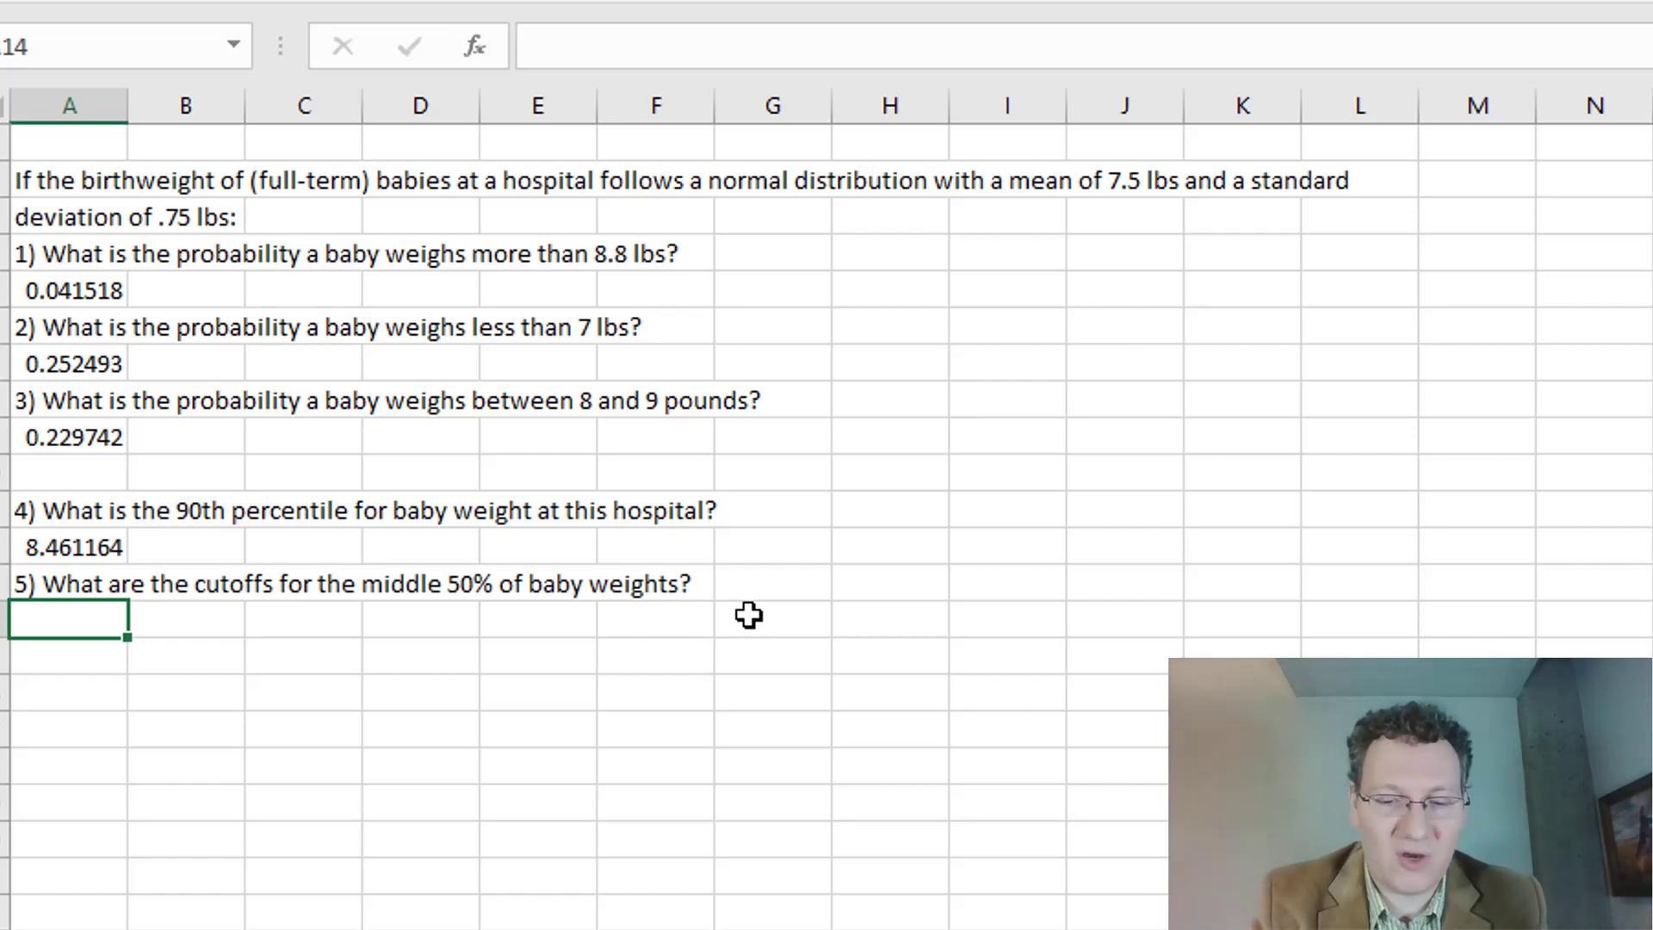
# Step: Calculate the upper cutoff for question 5 in cell A14 with =NORM.INV(.75,7.5,.75)
pyautogui.write('=N')
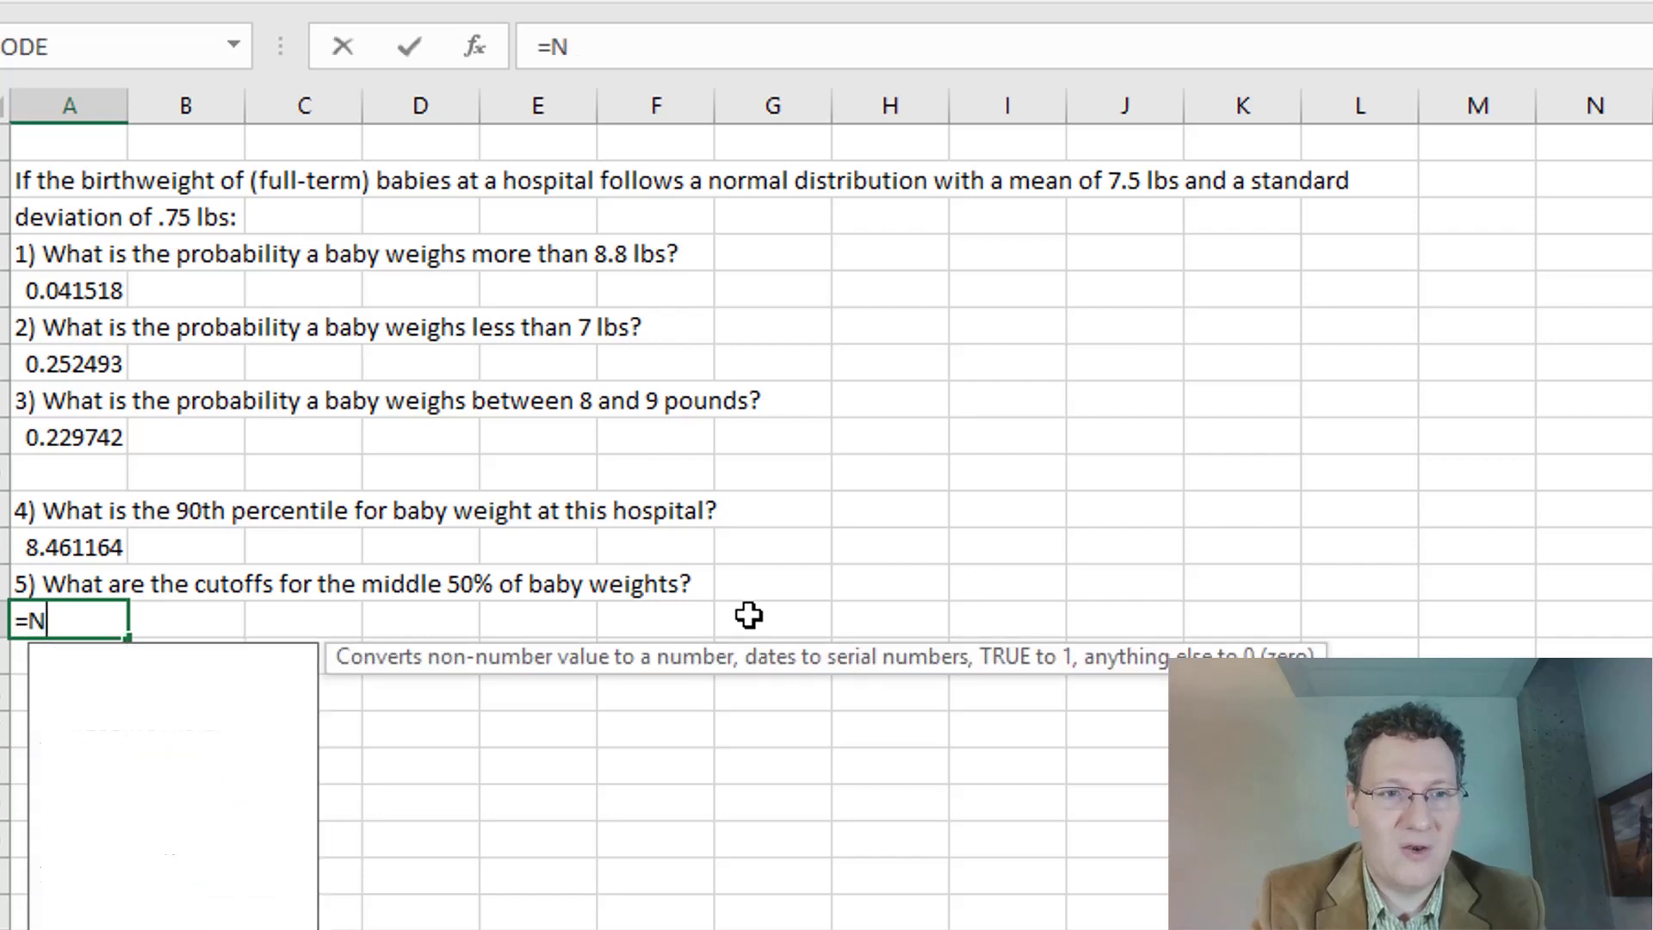
pyautogui.write('ORM.INV(')
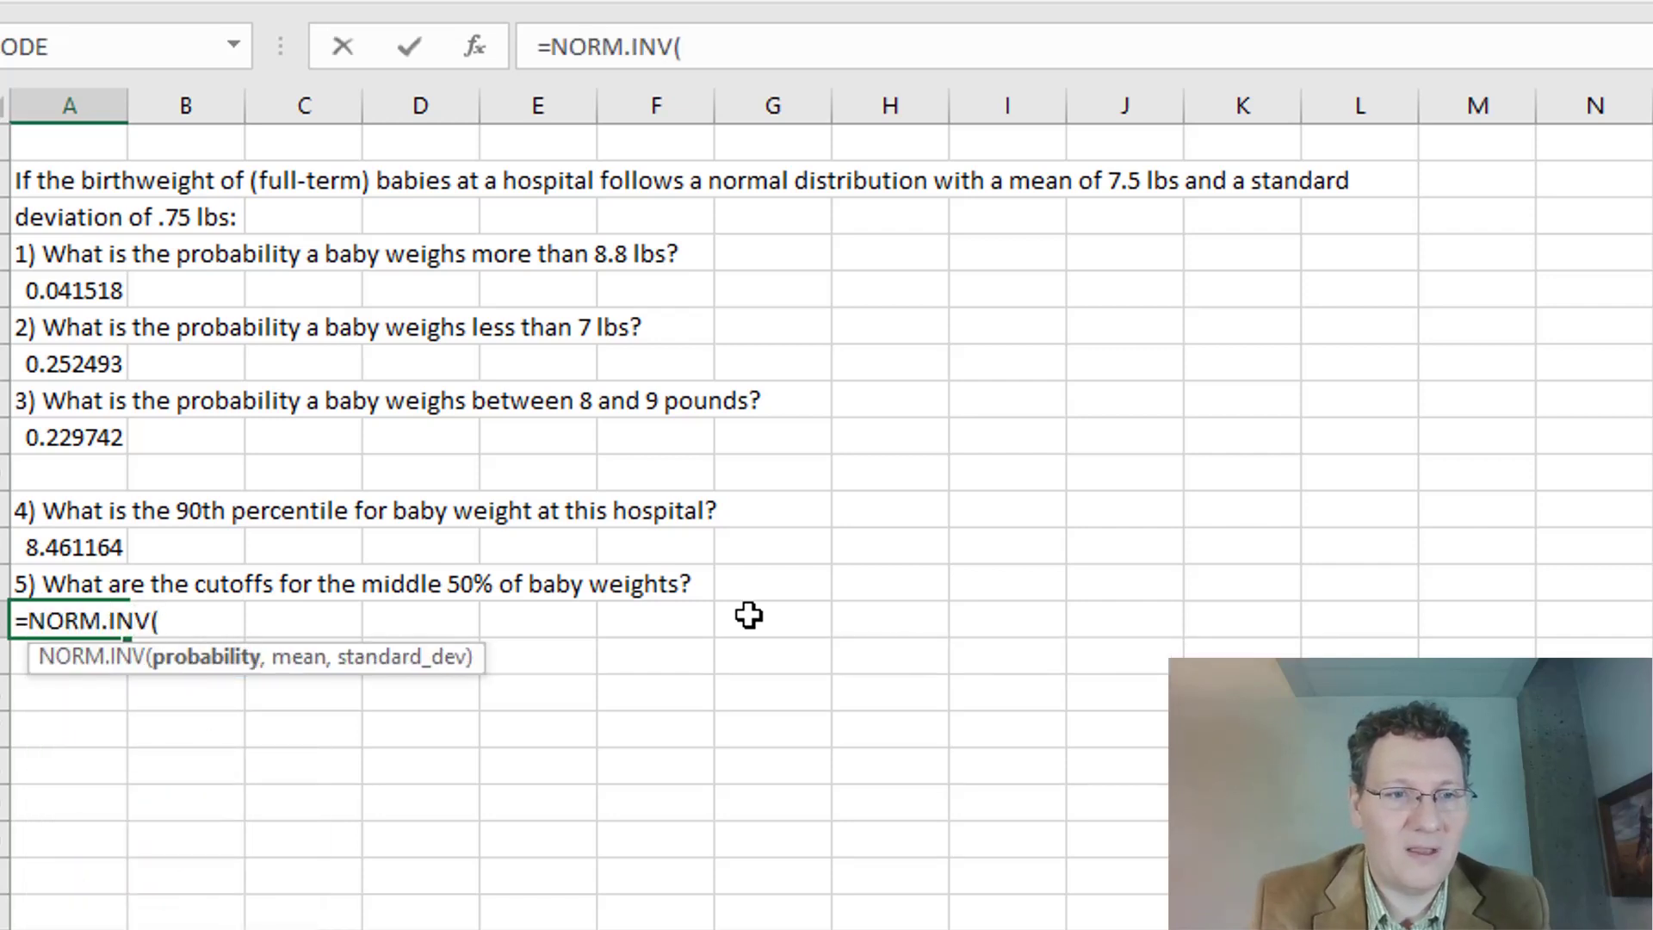
pyautogui.write('.75')
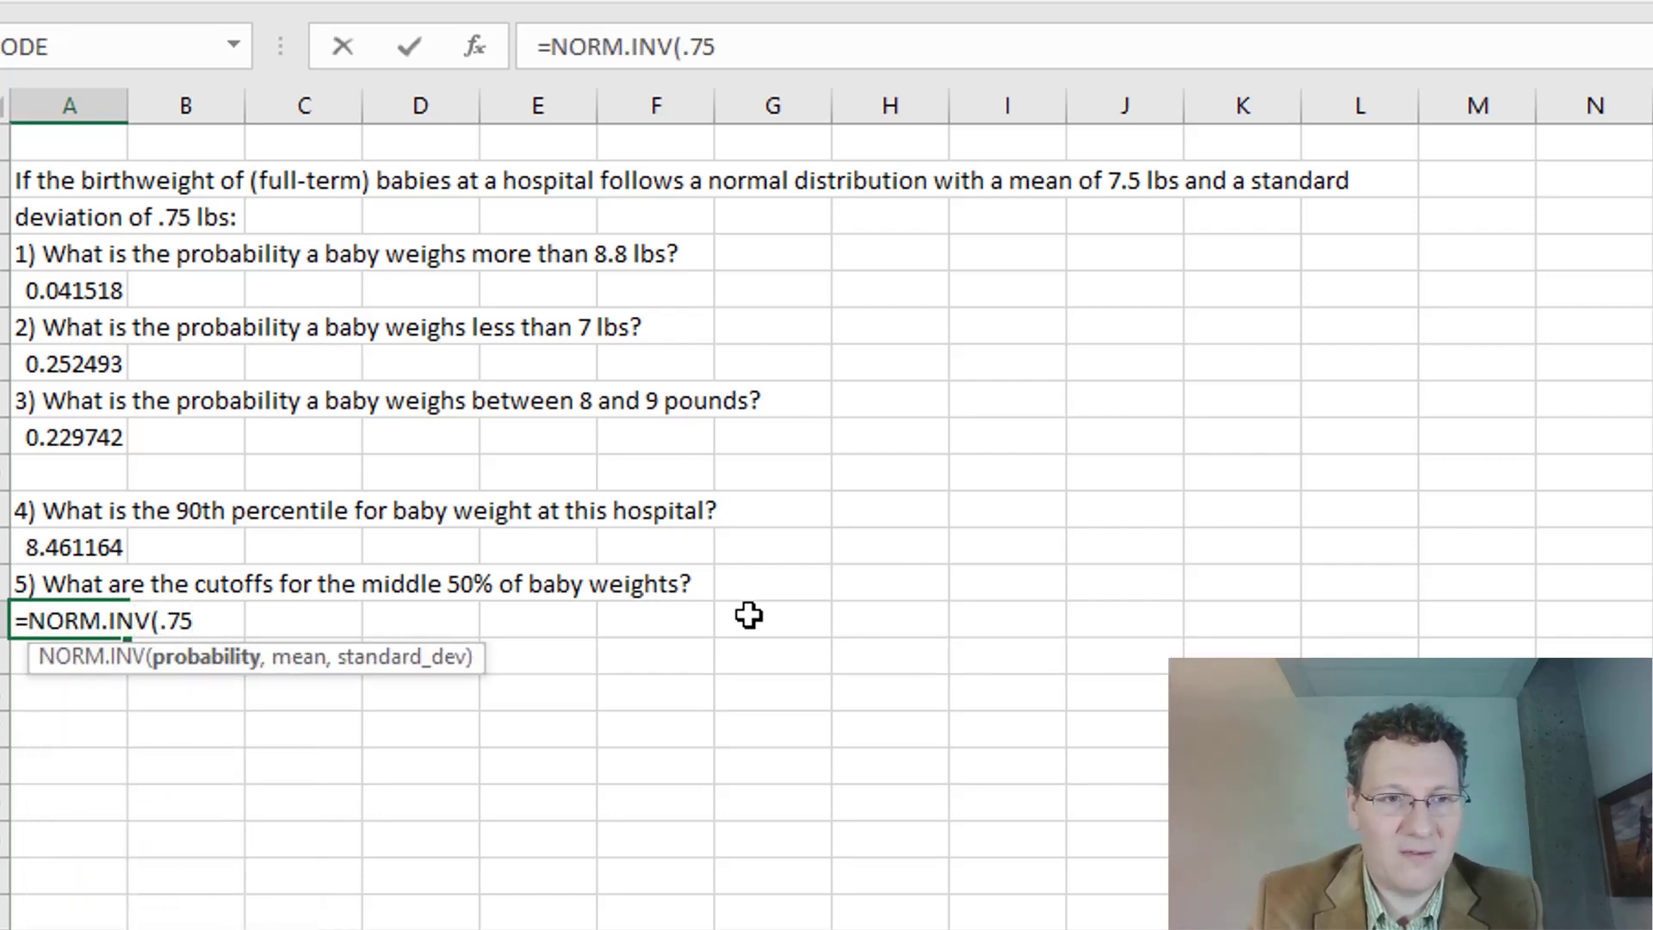
pyautogui.write(',')
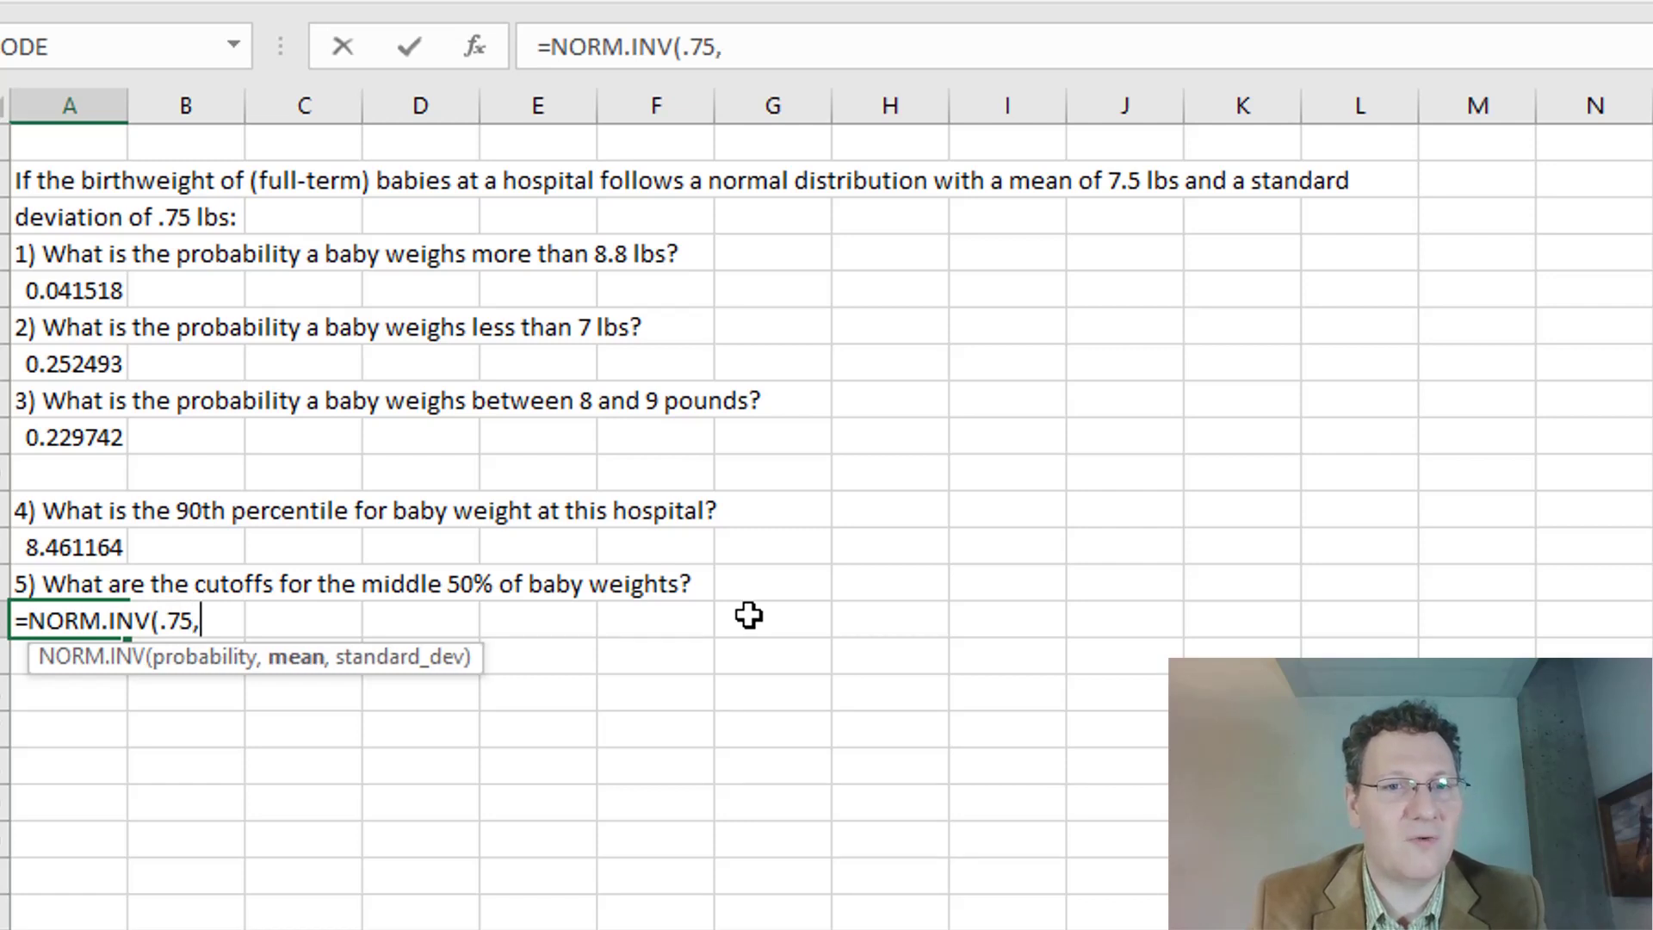
pyautogui.write('7.')
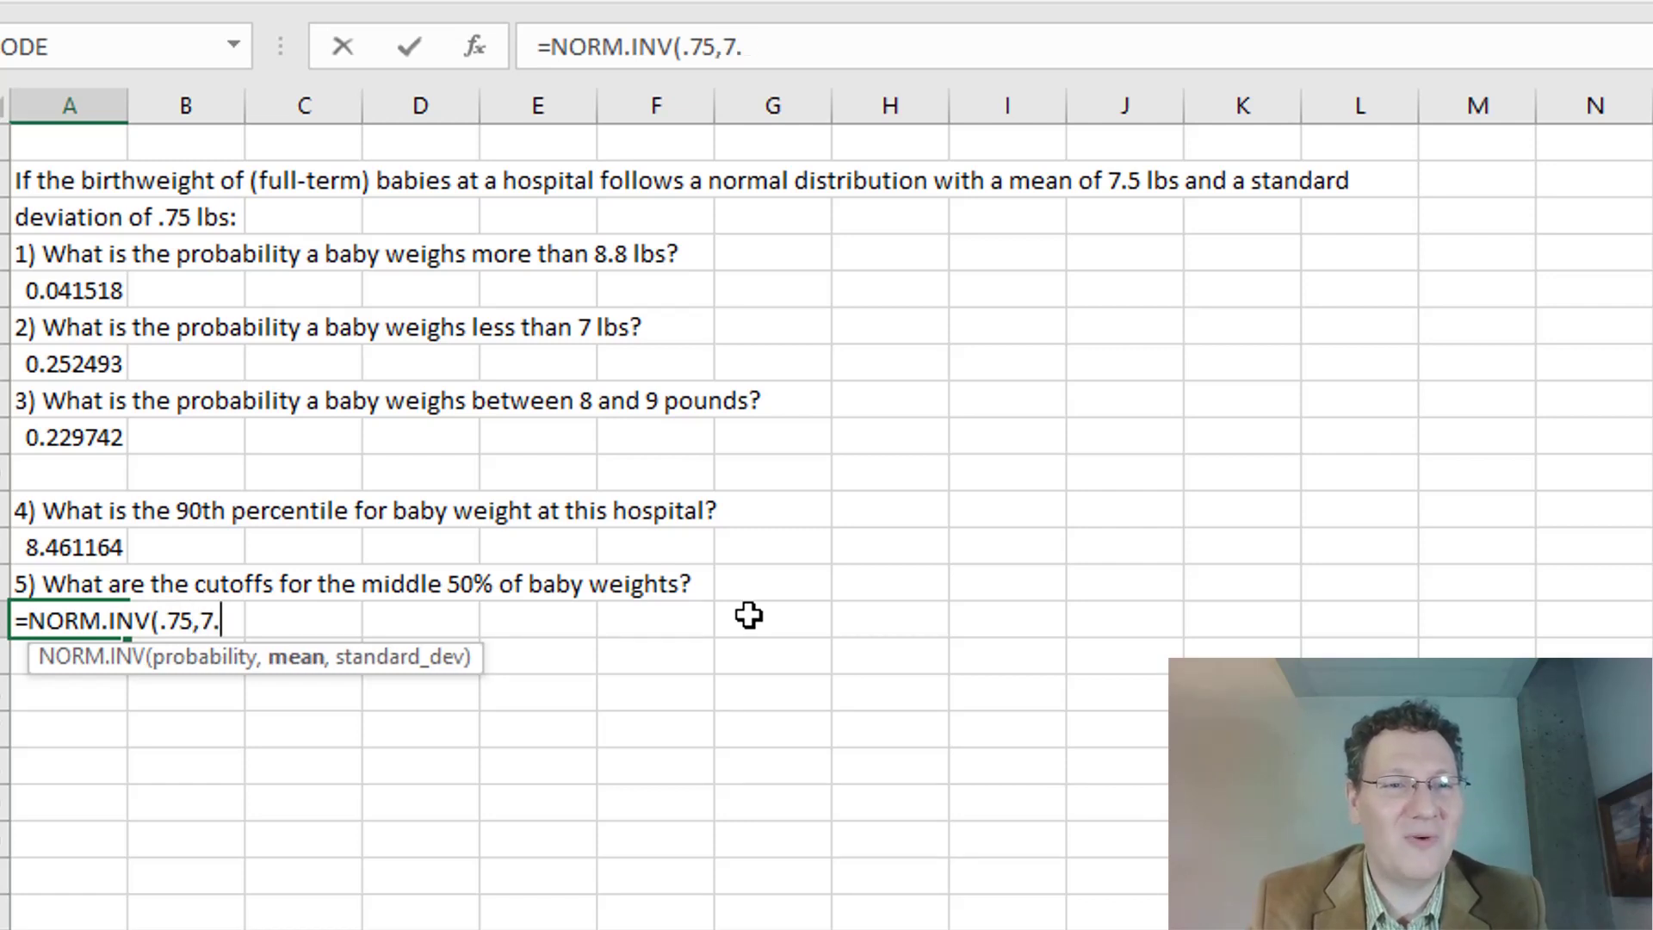
pyautogui.write('5,.75')
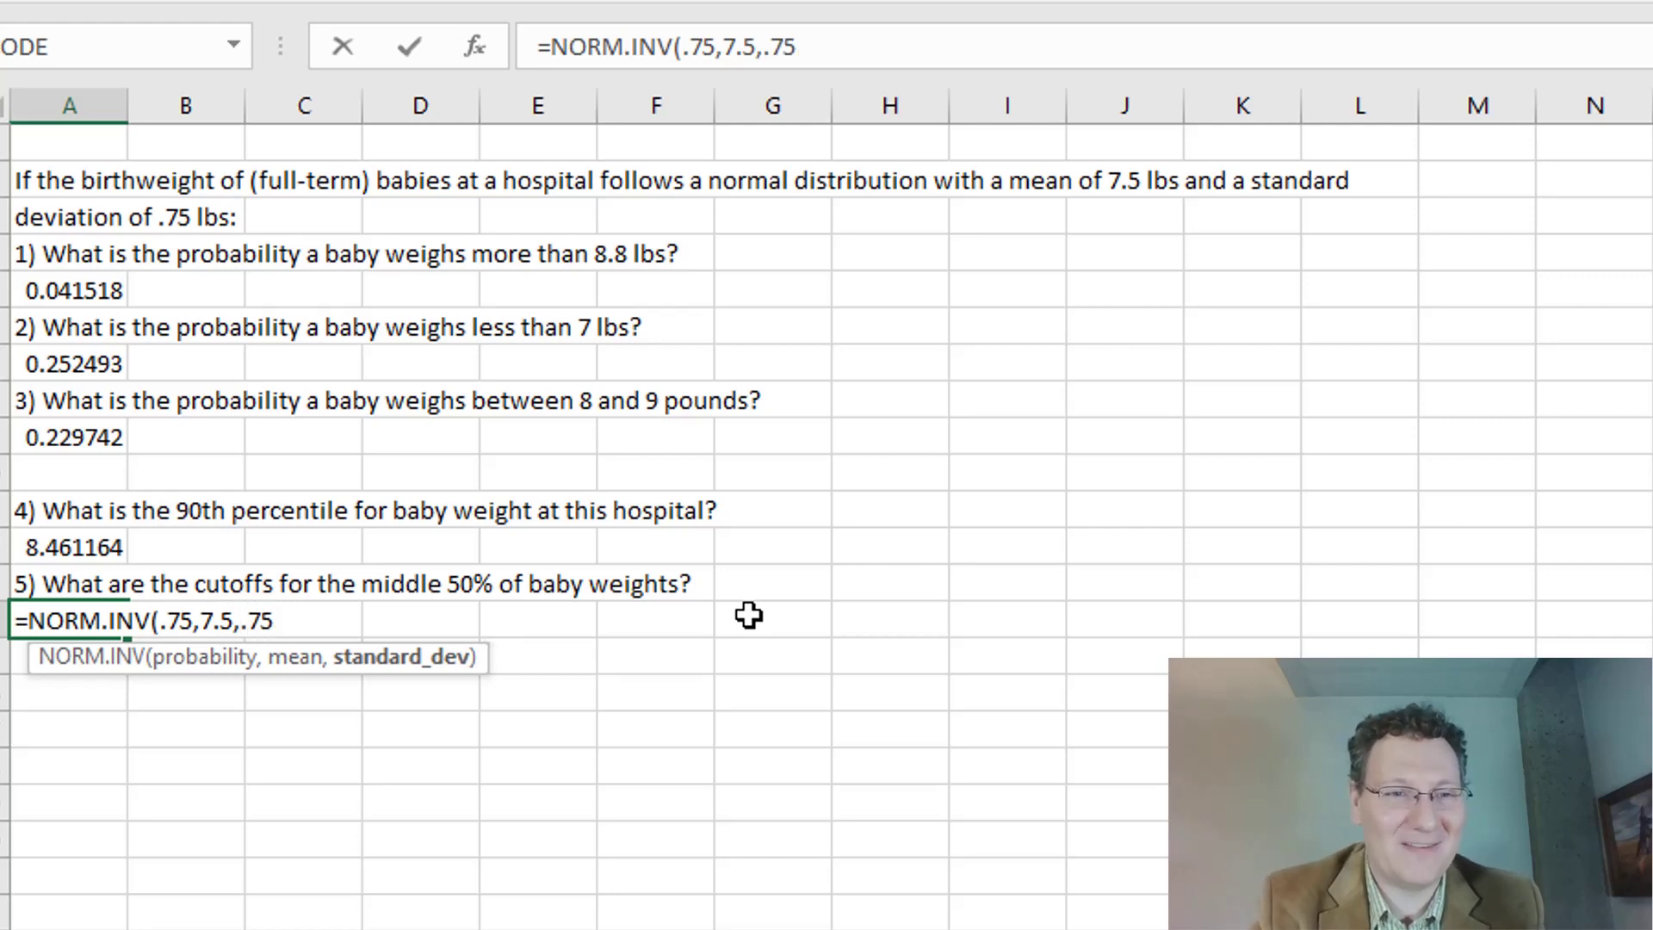
pyautogui.write(')')
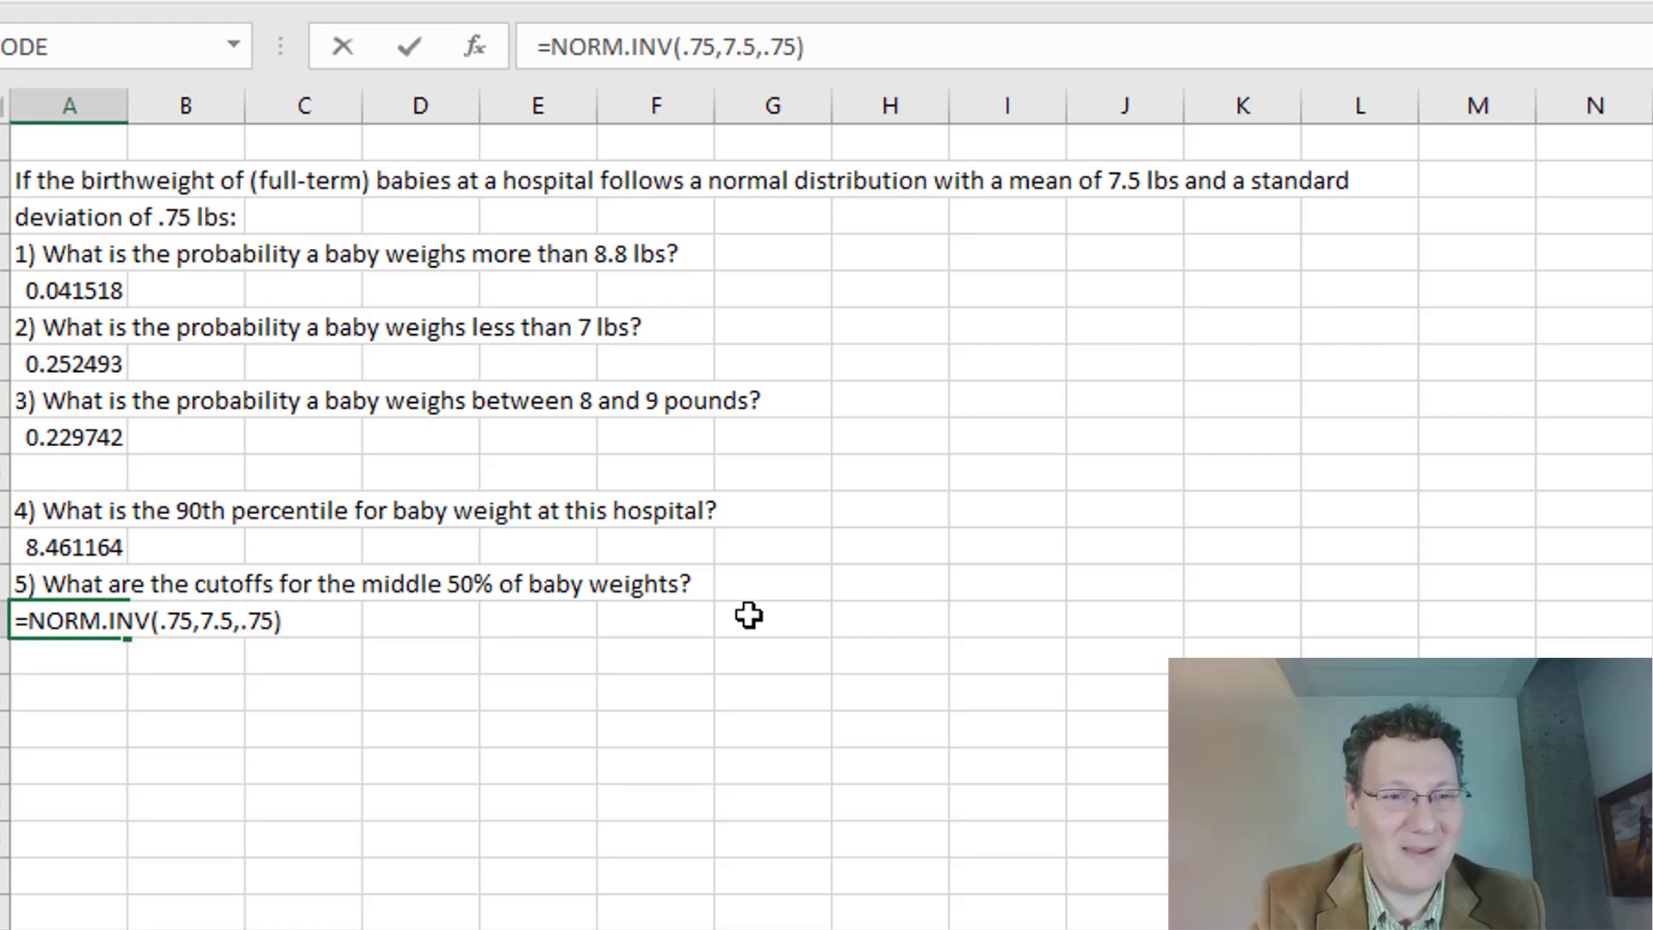
pyautogui.press('Return')
# Step: Calculate the lower cutoff for question 5 in cell A15 with =NORM.INV(.25,7.5,.75)
pyautogui.write('=')
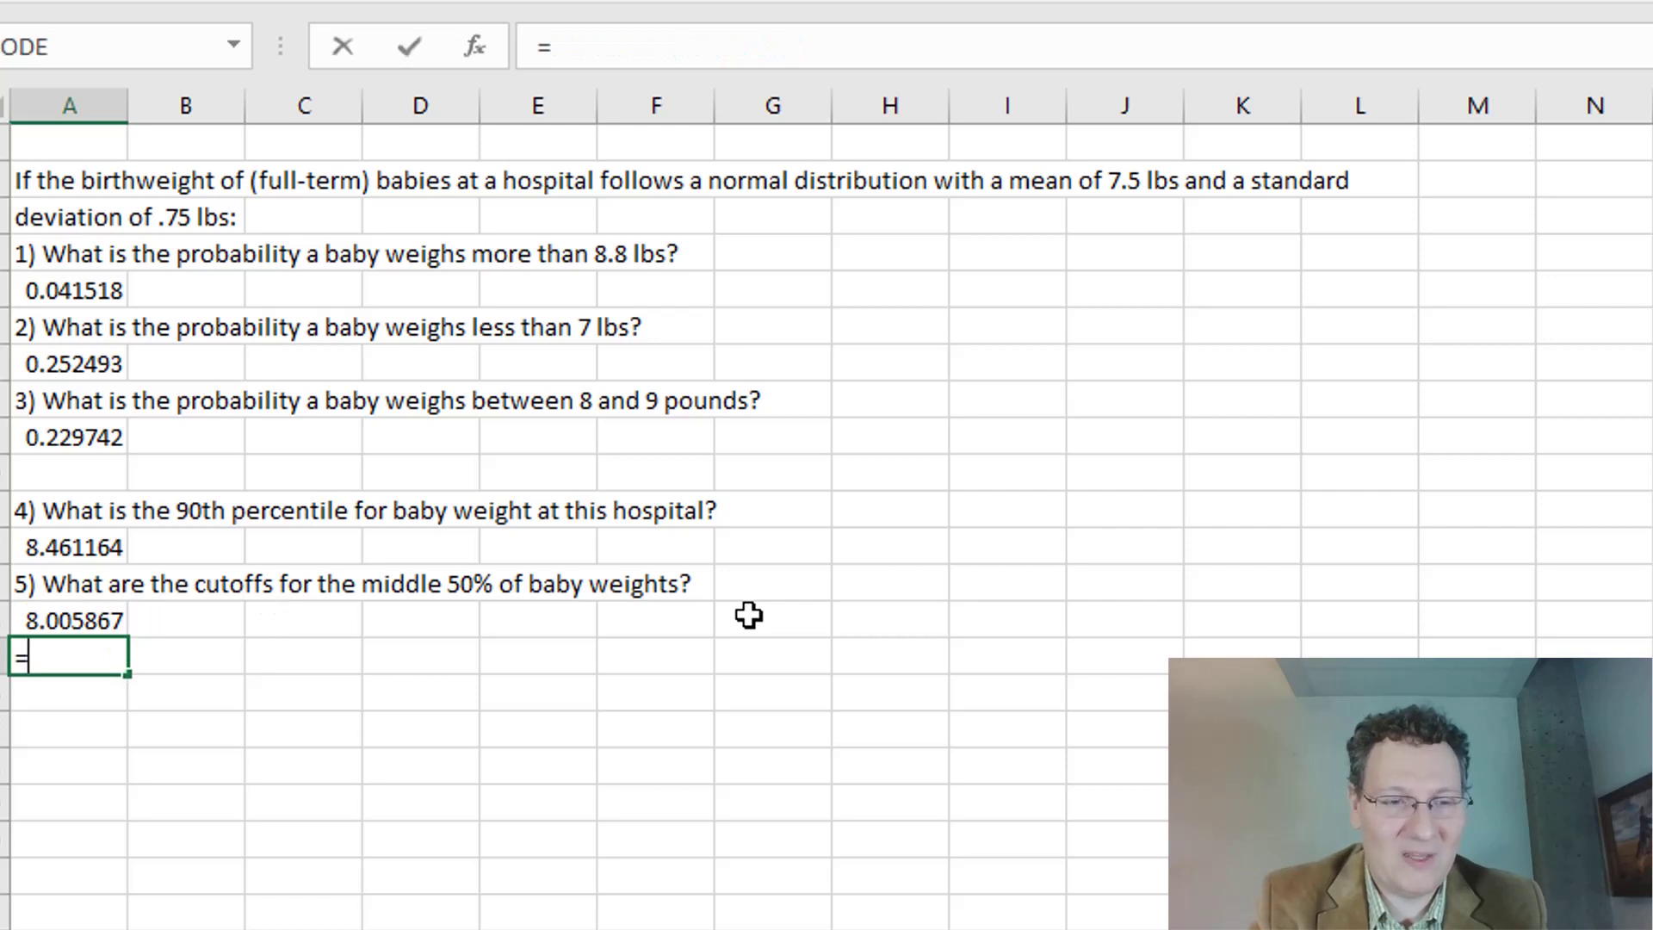
pyautogui.write('NORM.INV')
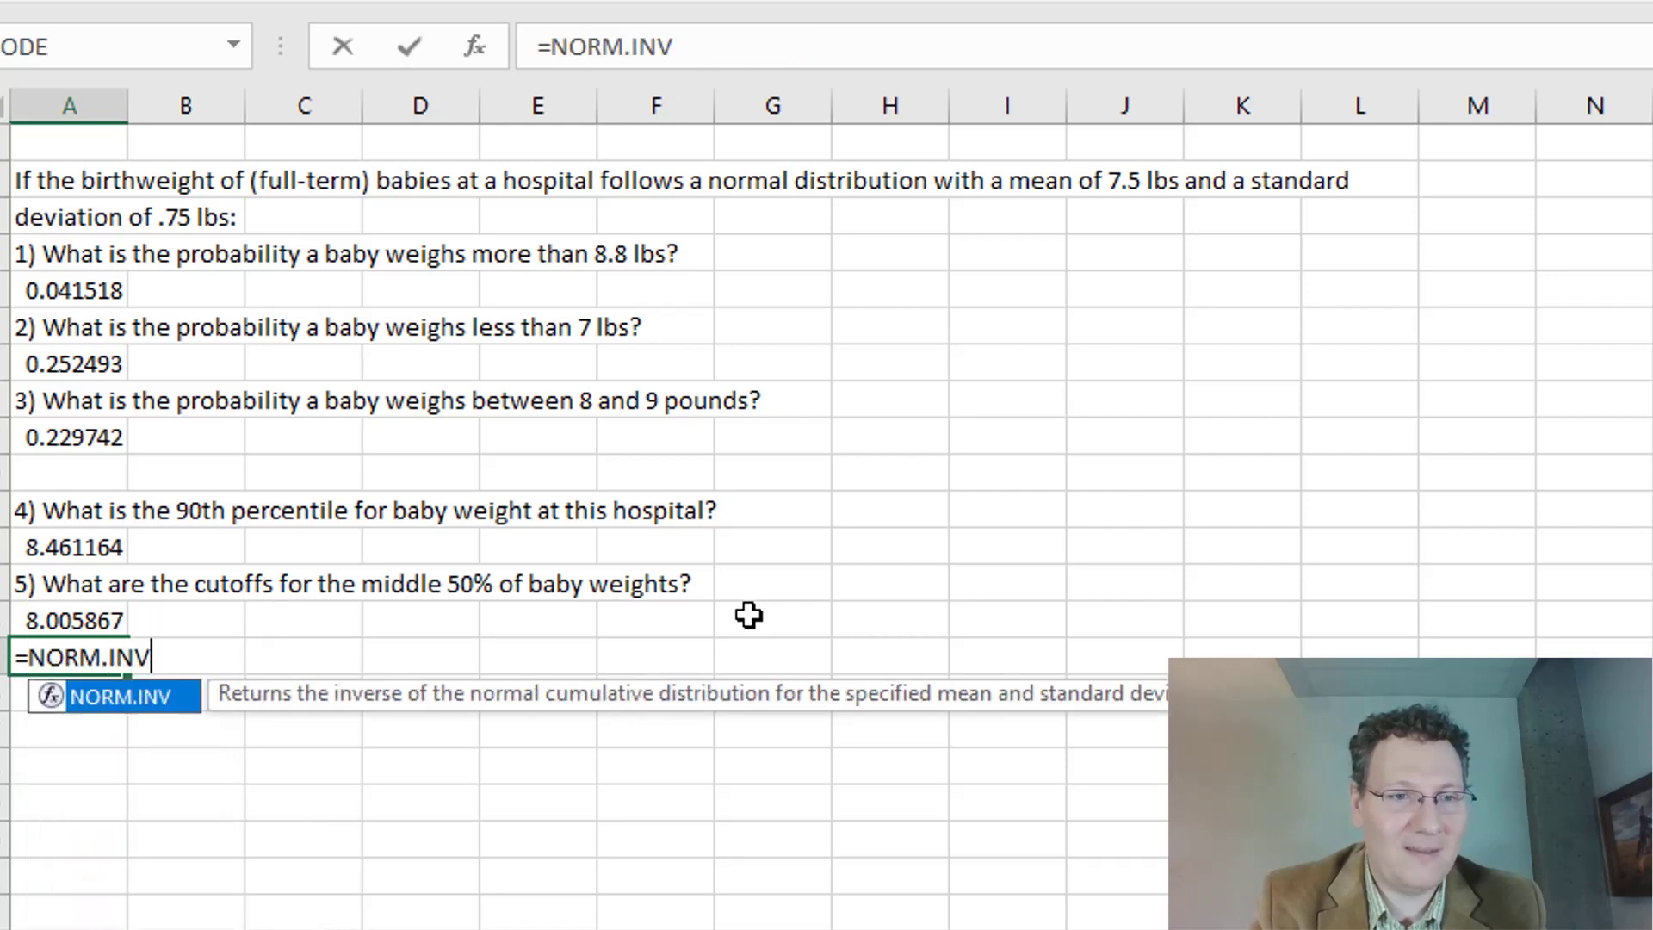
pyautogui.write('(.25')
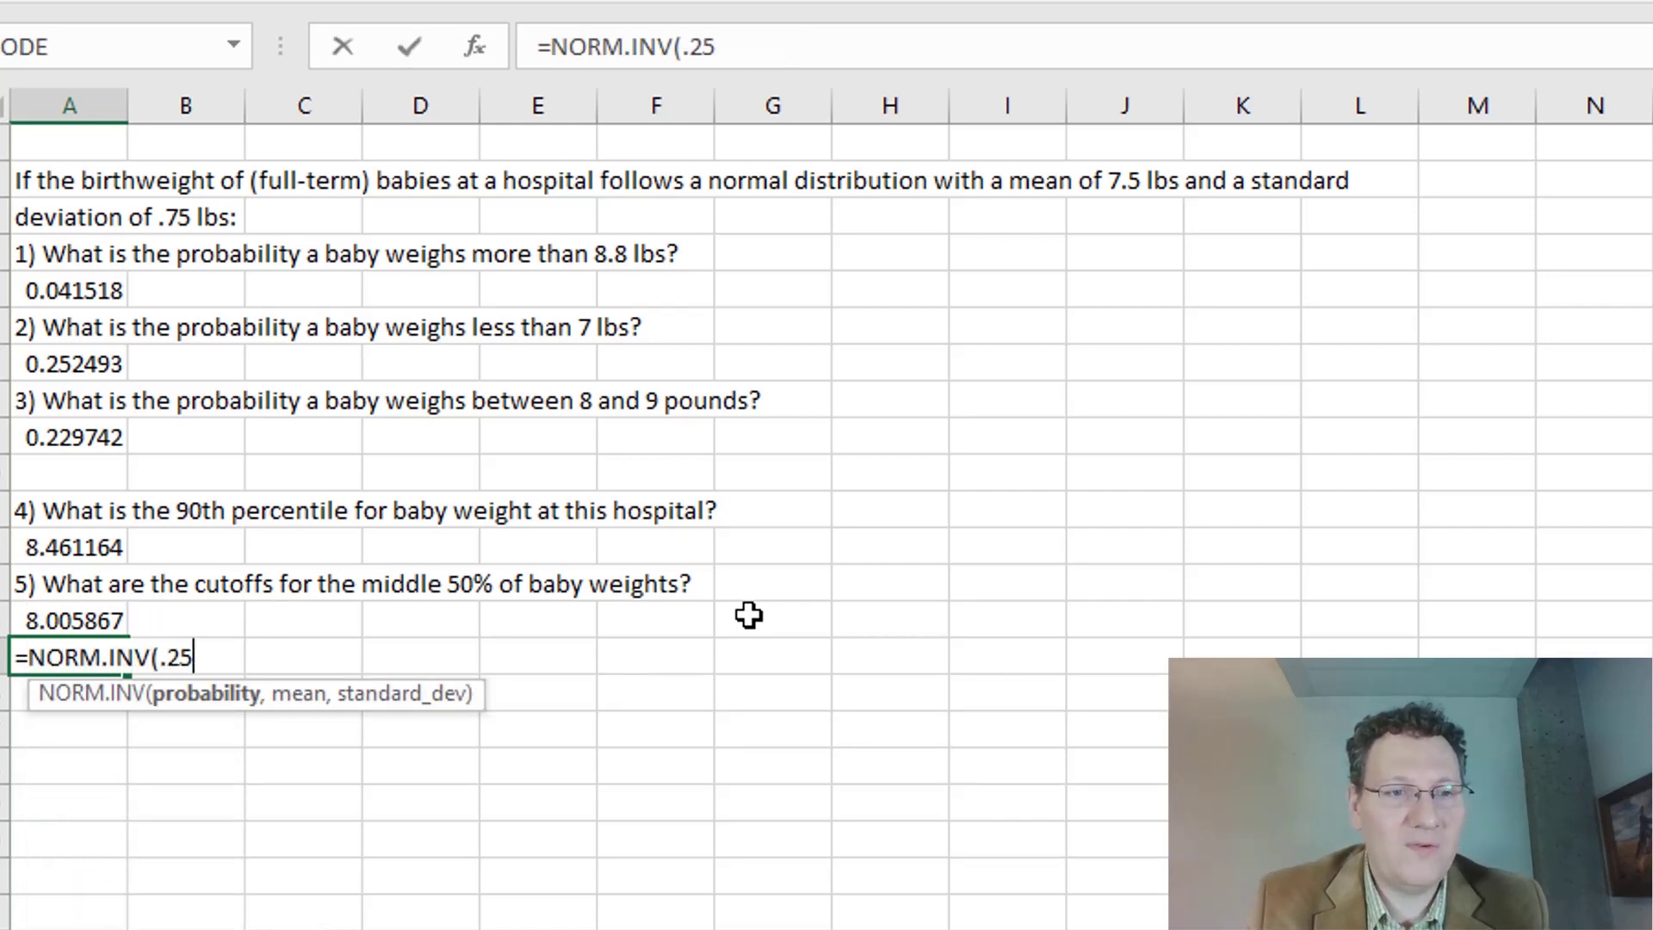
pyautogui.write(',7')
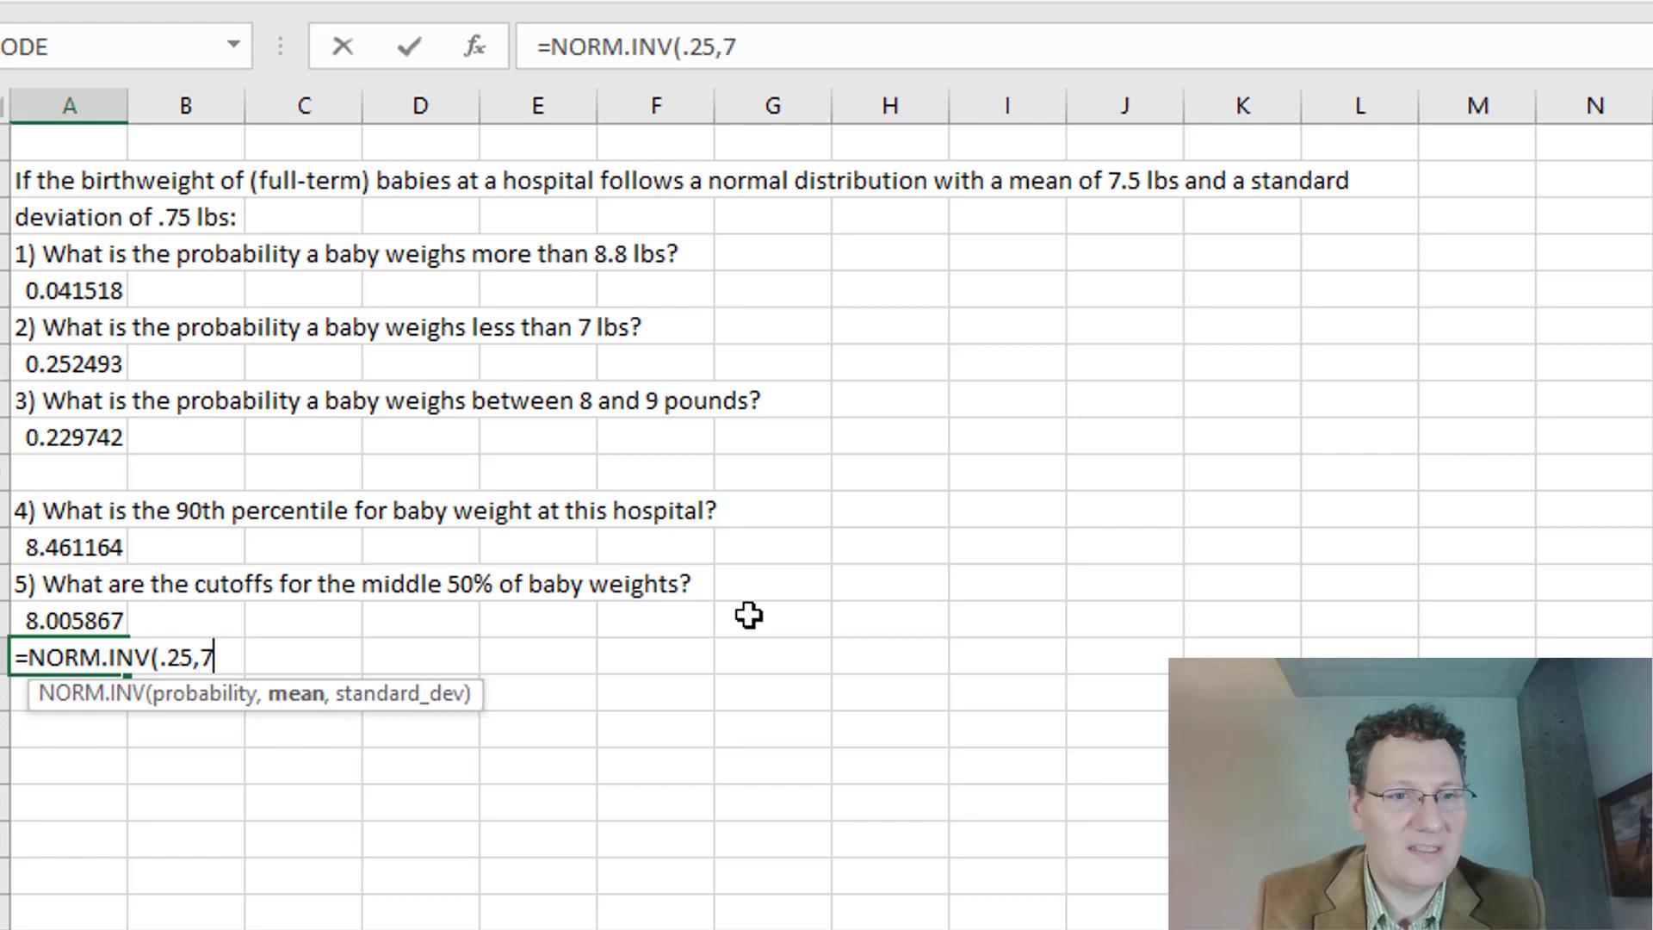
pyautogui.write('.5,.75')
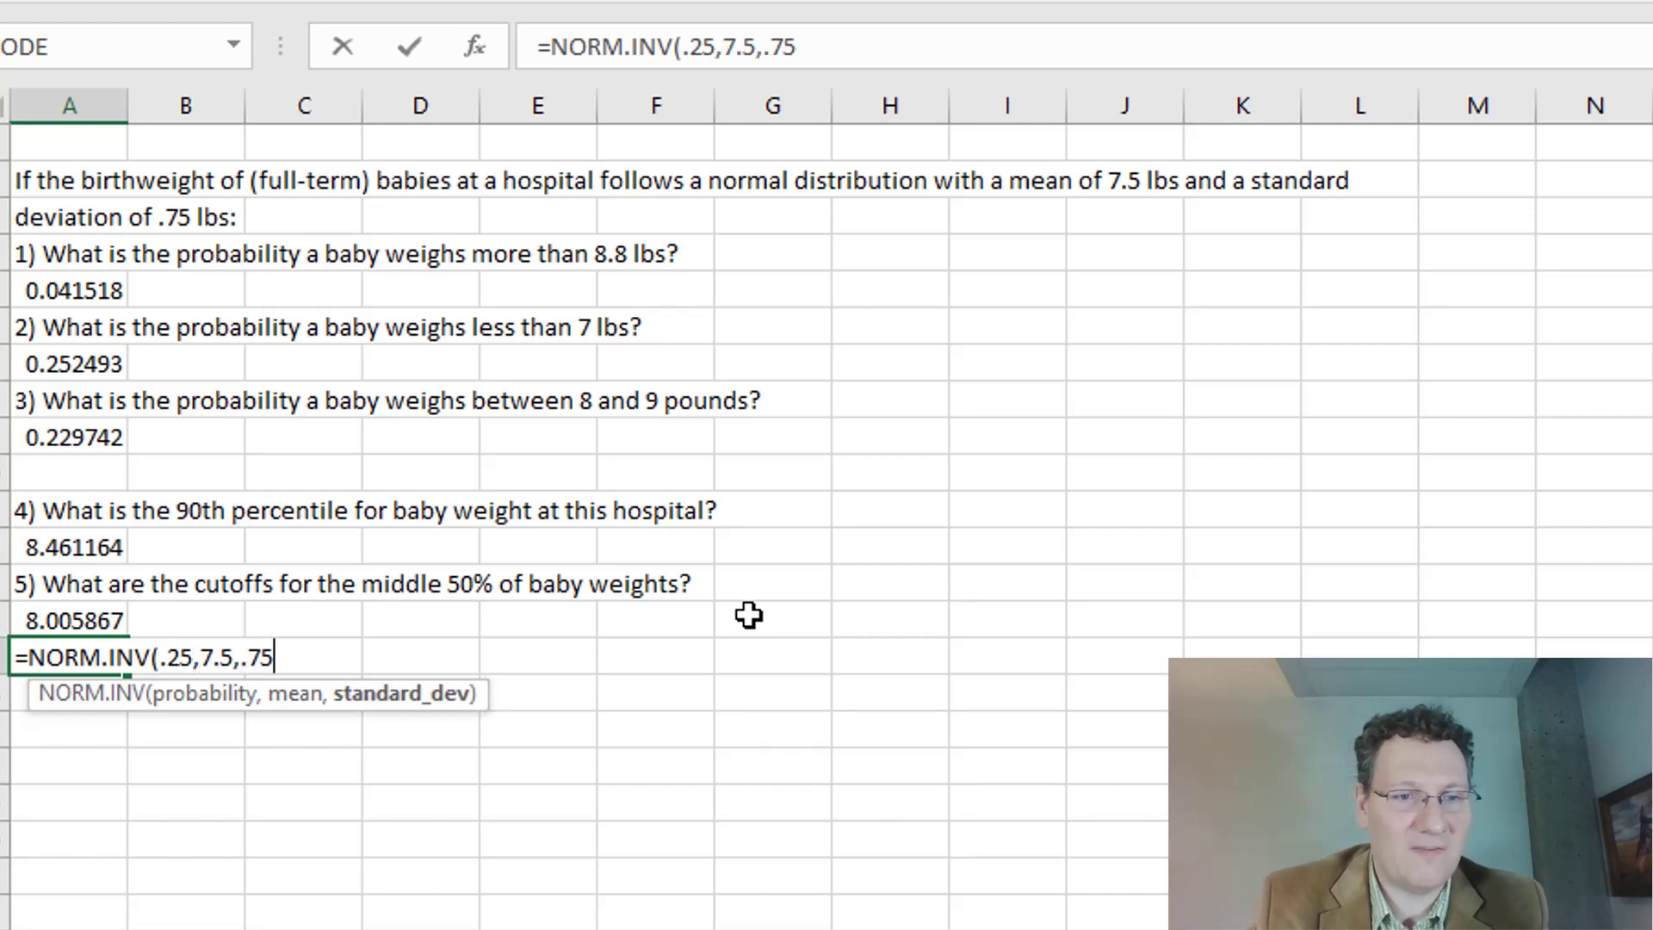
pyautogui.write(')')
pyautogui.press('Return')
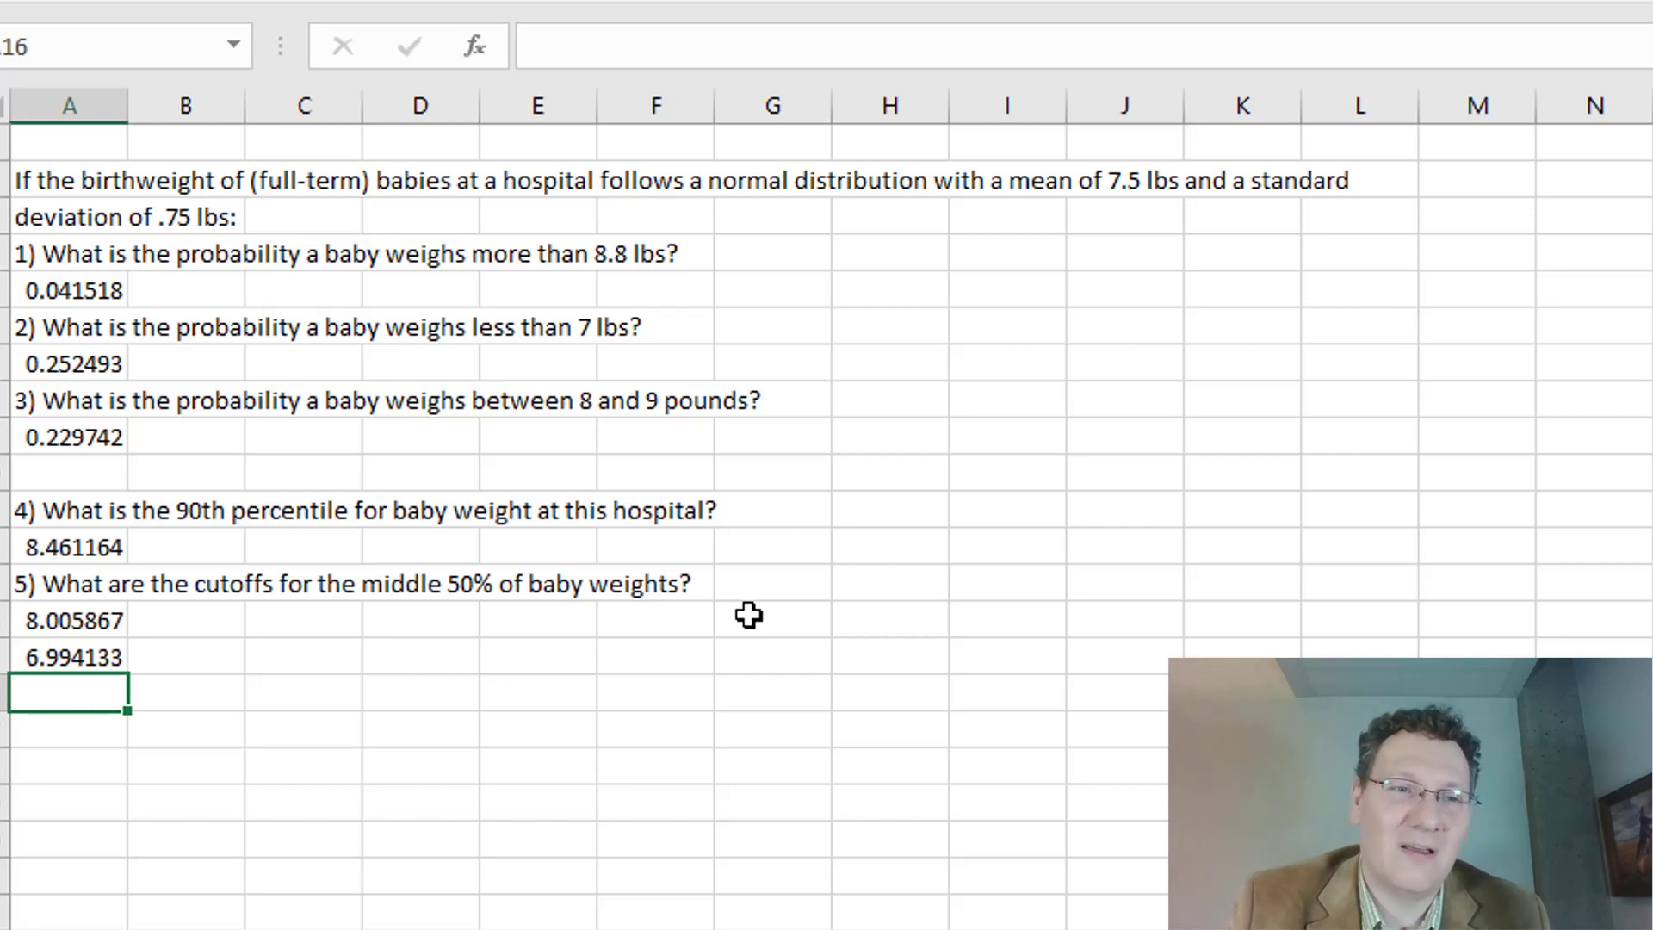
# Step: Write the sixth question in cell A17: "6) For a t distribution with 17 degrees of freedom, what is the probability T > 1.63"
pyautogui.press('Down')
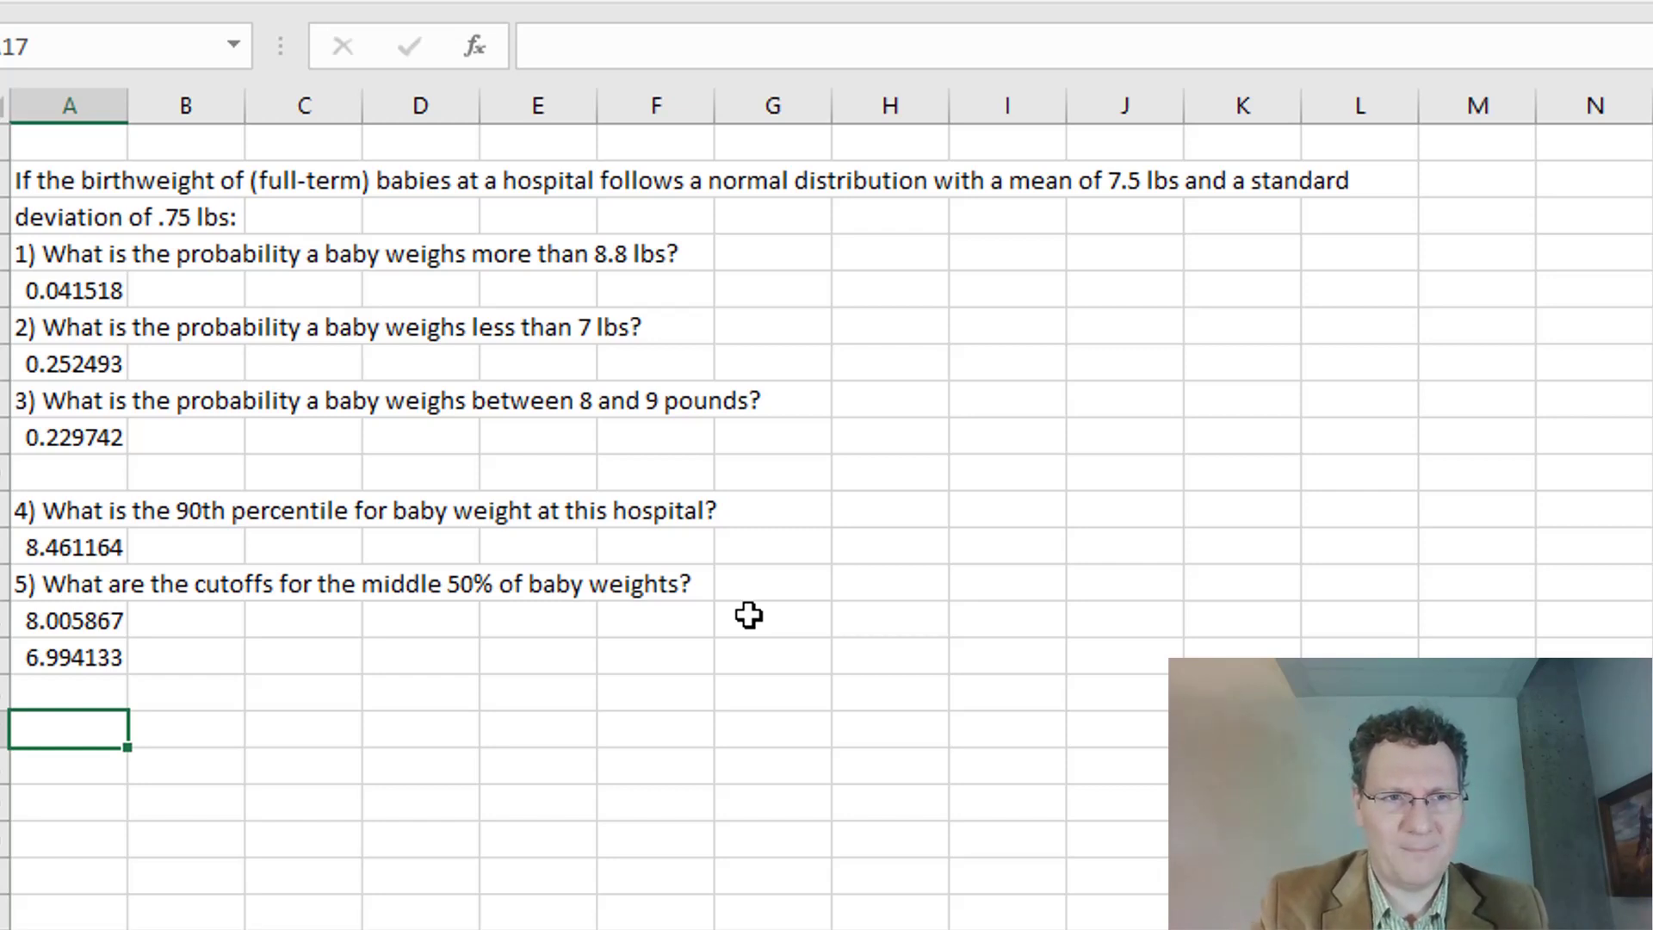
pyautogui.write('6) For a ')
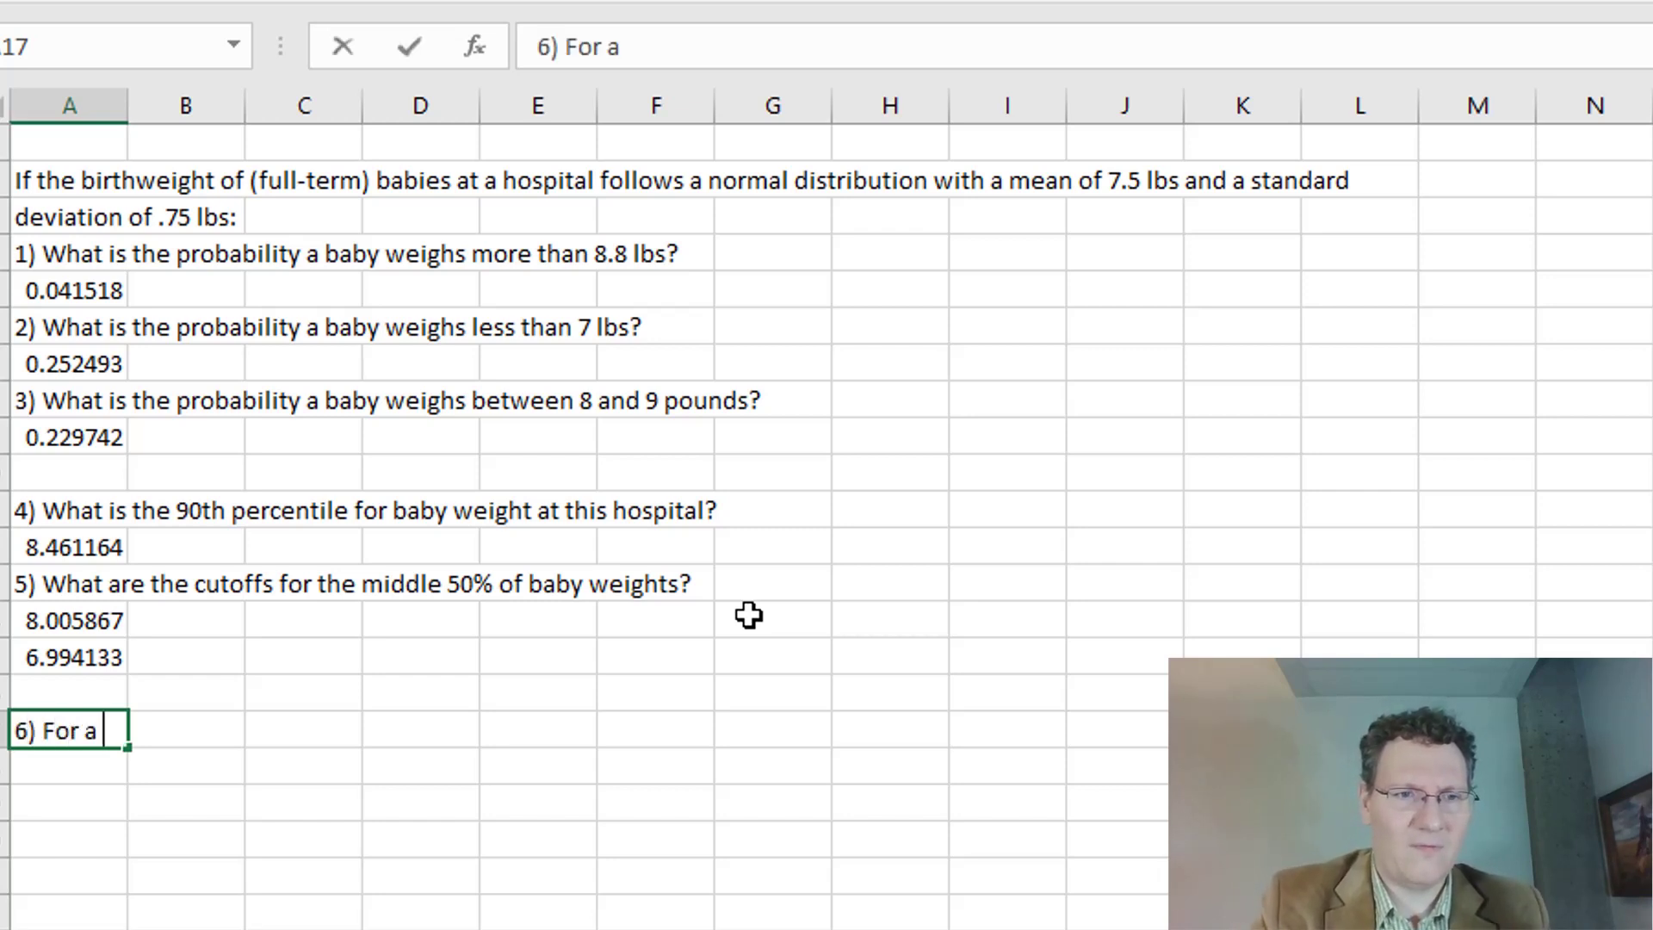
pyautogui.write('t d')
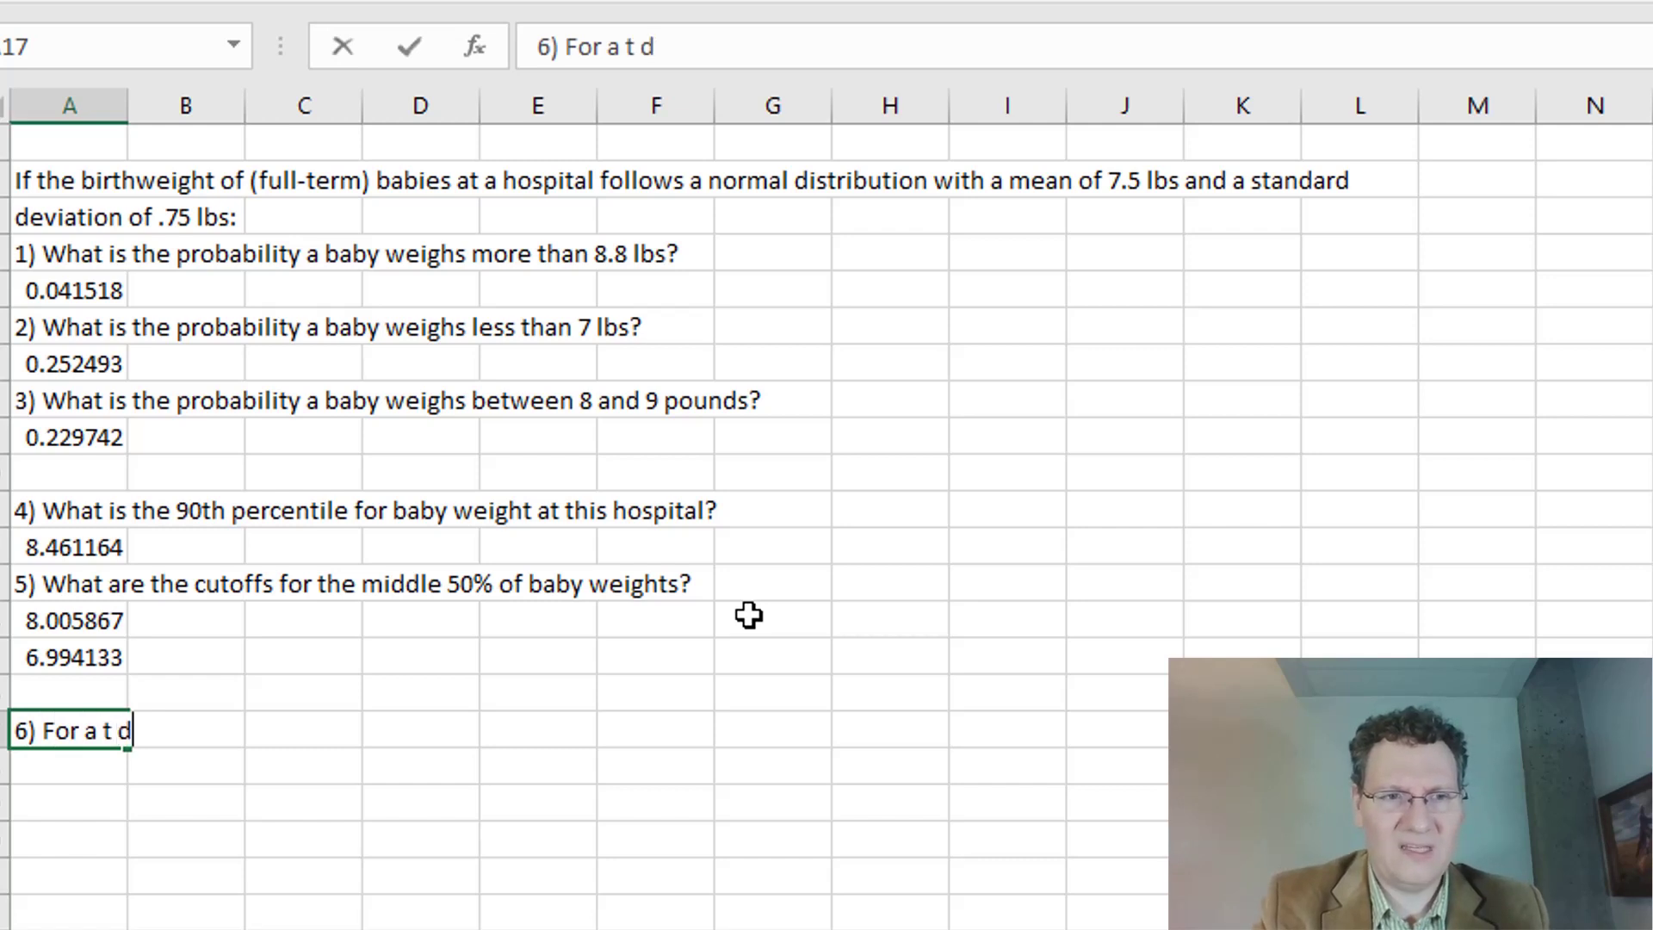
pyautogui.write('istribution with ')
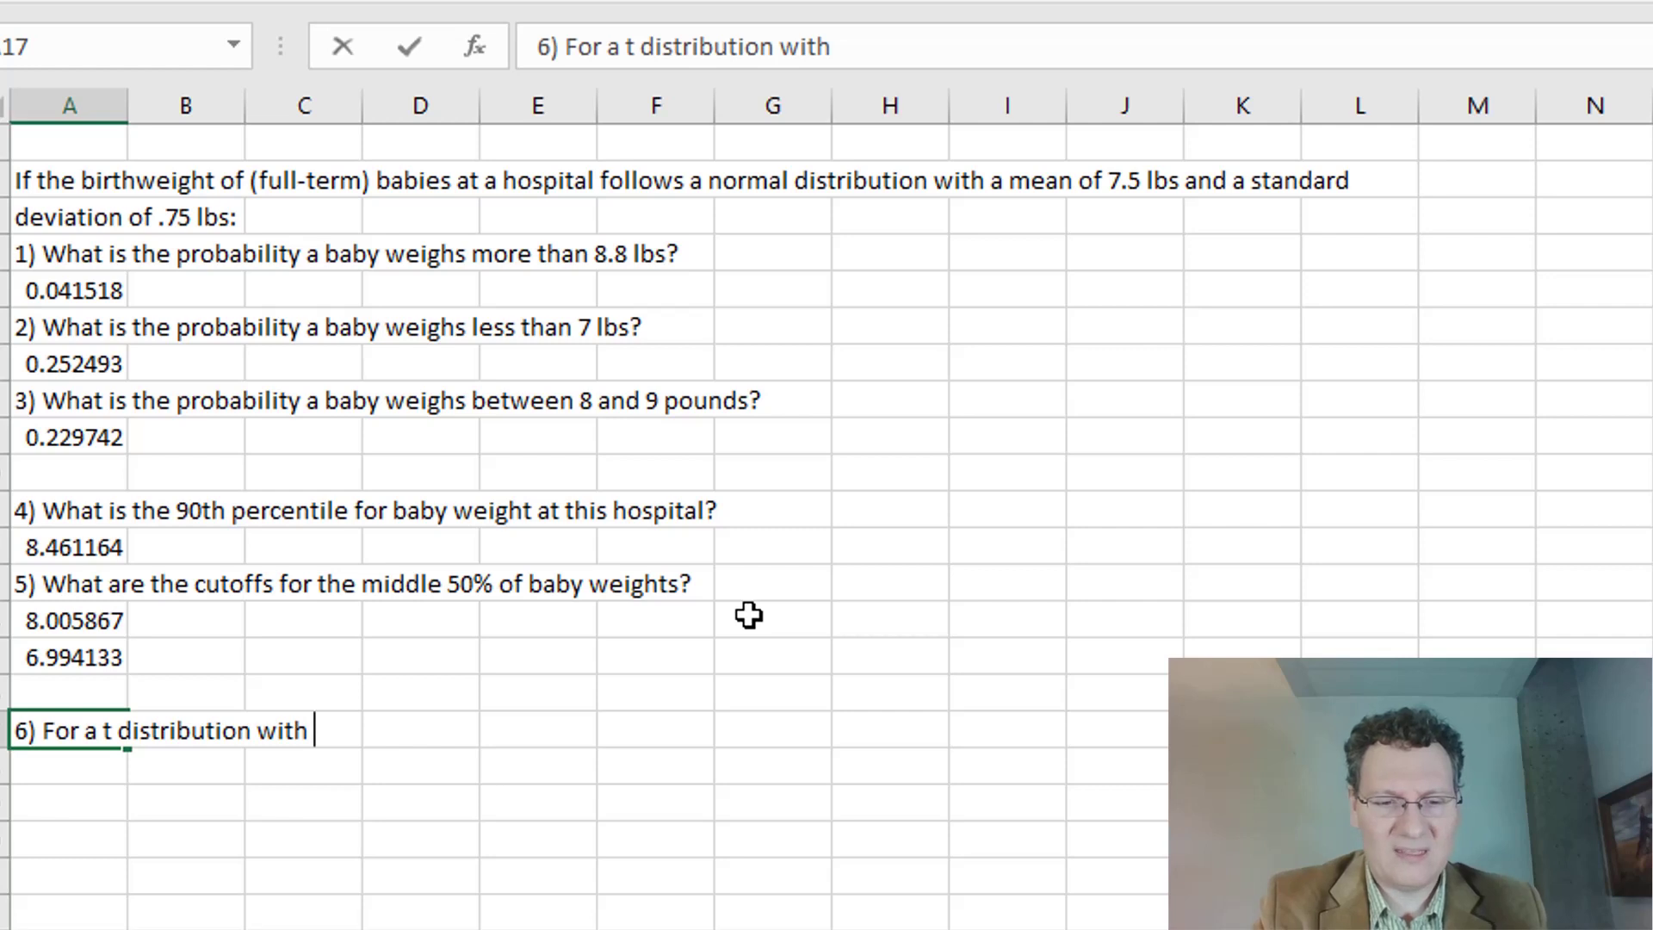
pyautogui.write('17 degrees ')
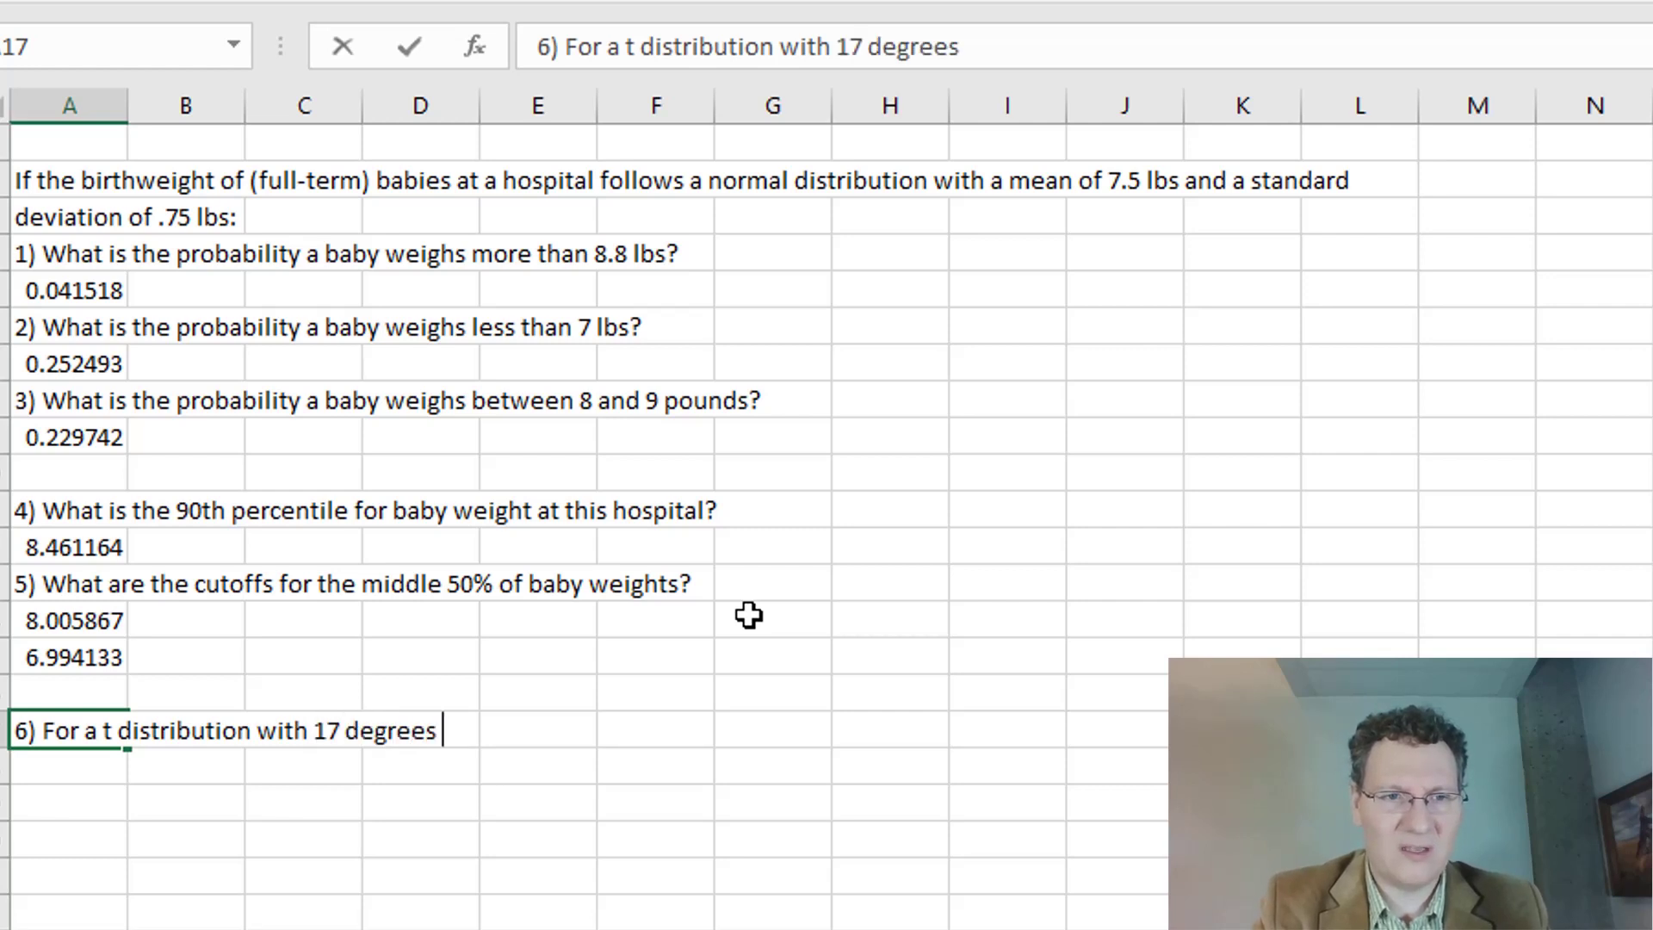
pyautogui.write('of freedom, w')
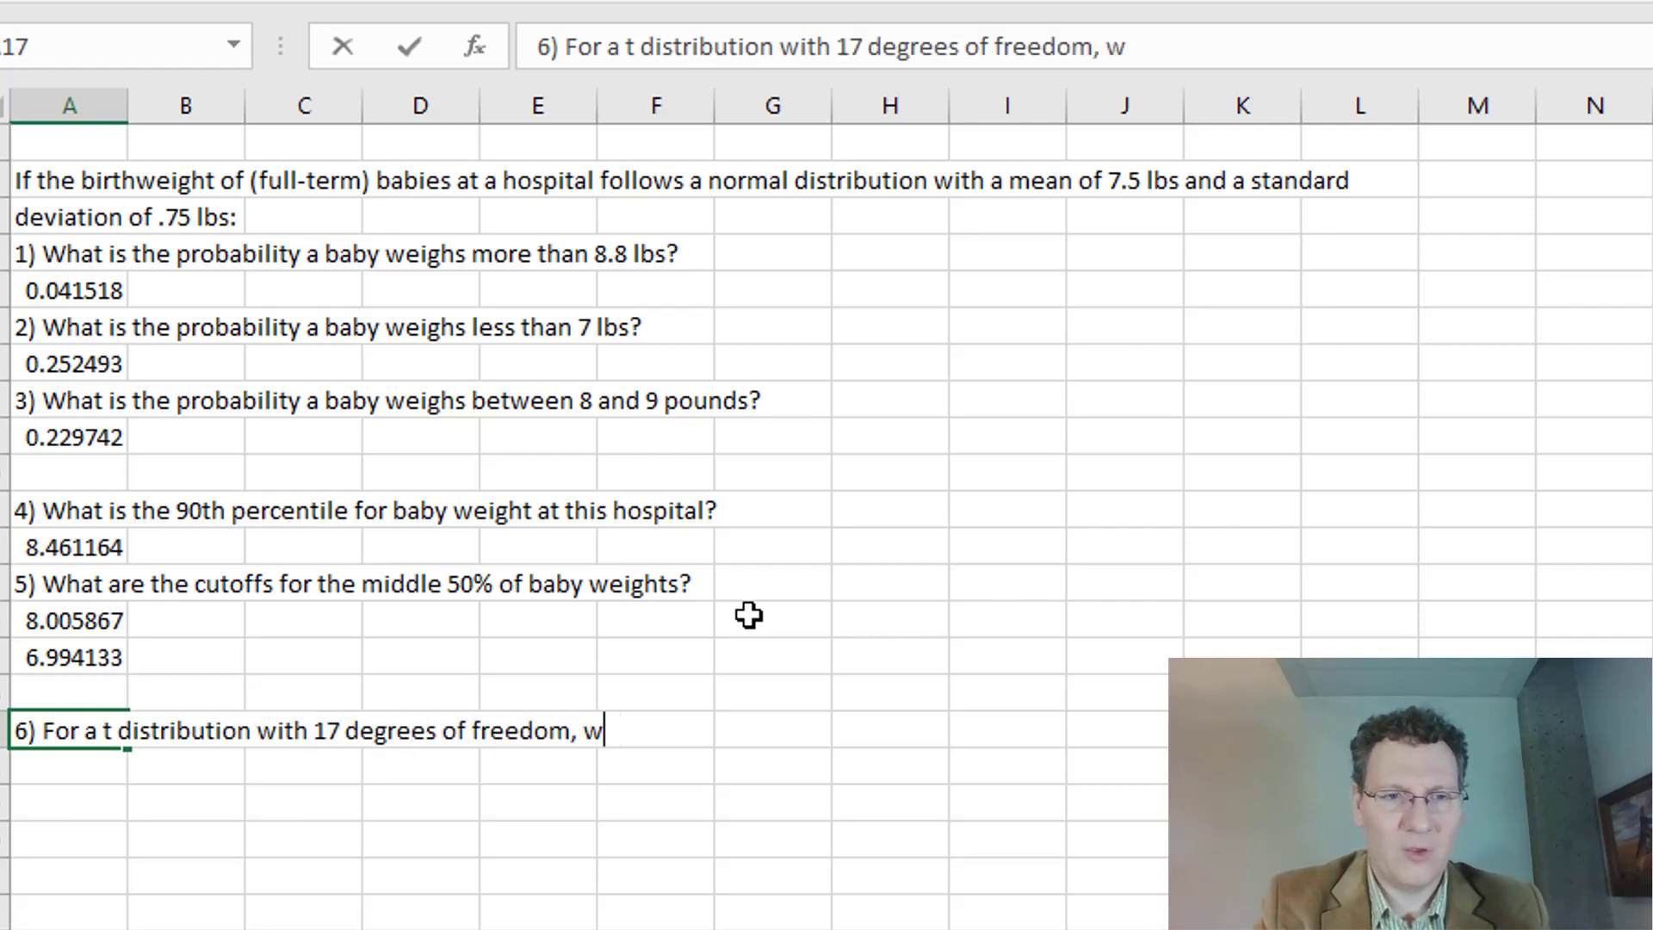
pyautogui.write('hat is the ')
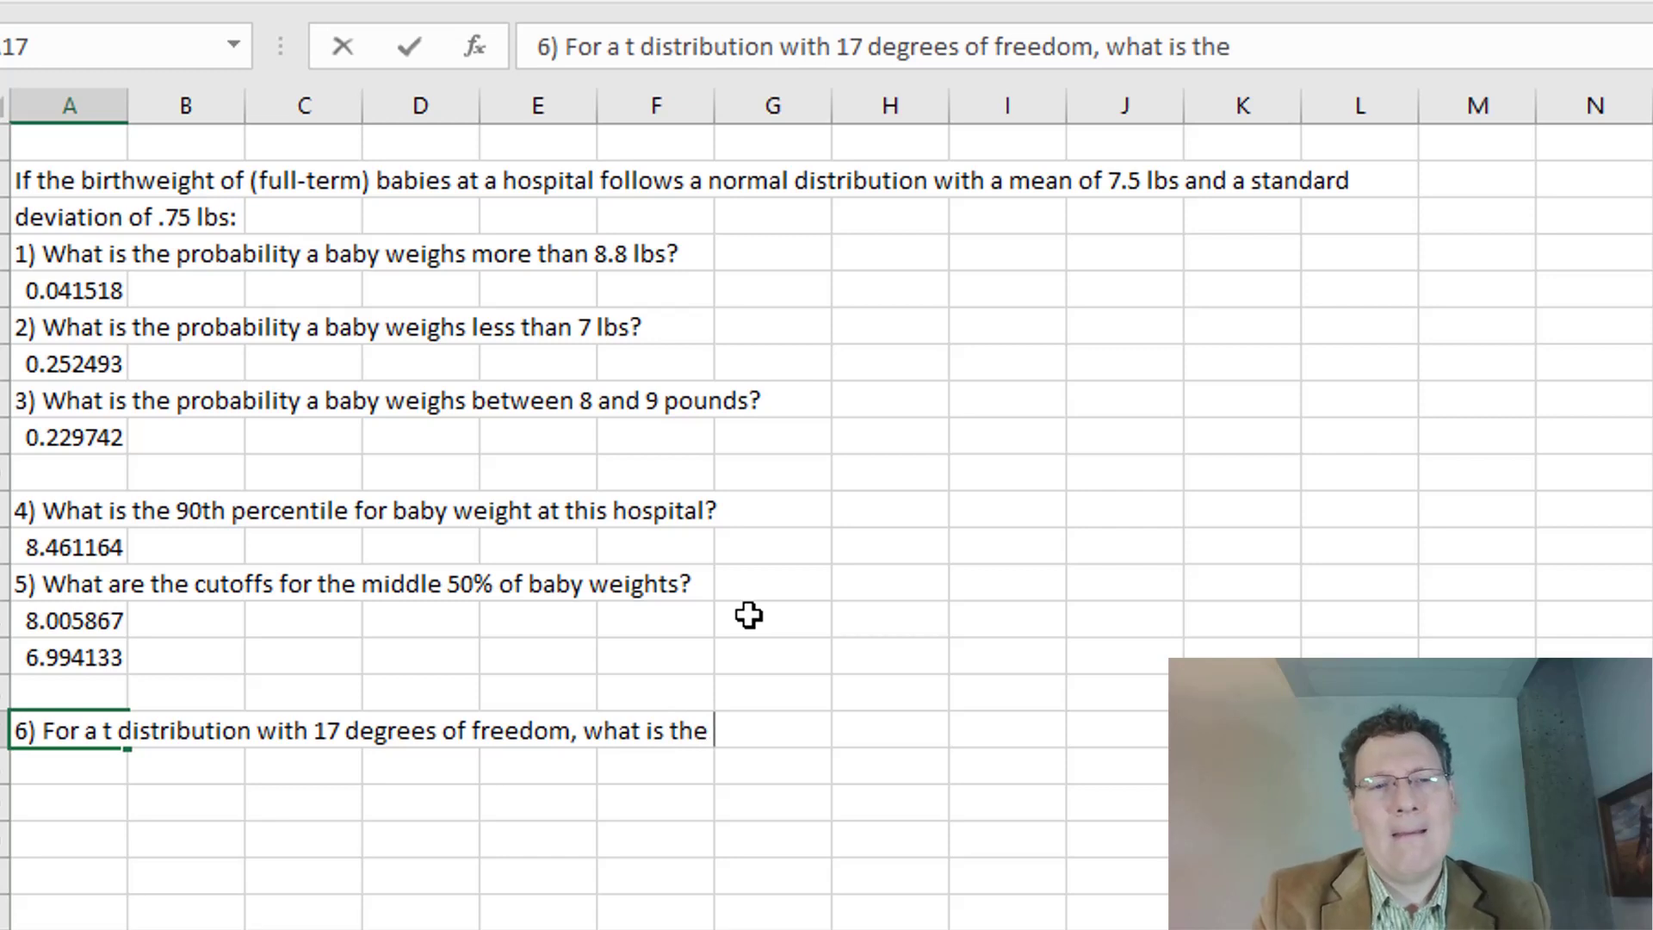
pyautogui.write('prob')
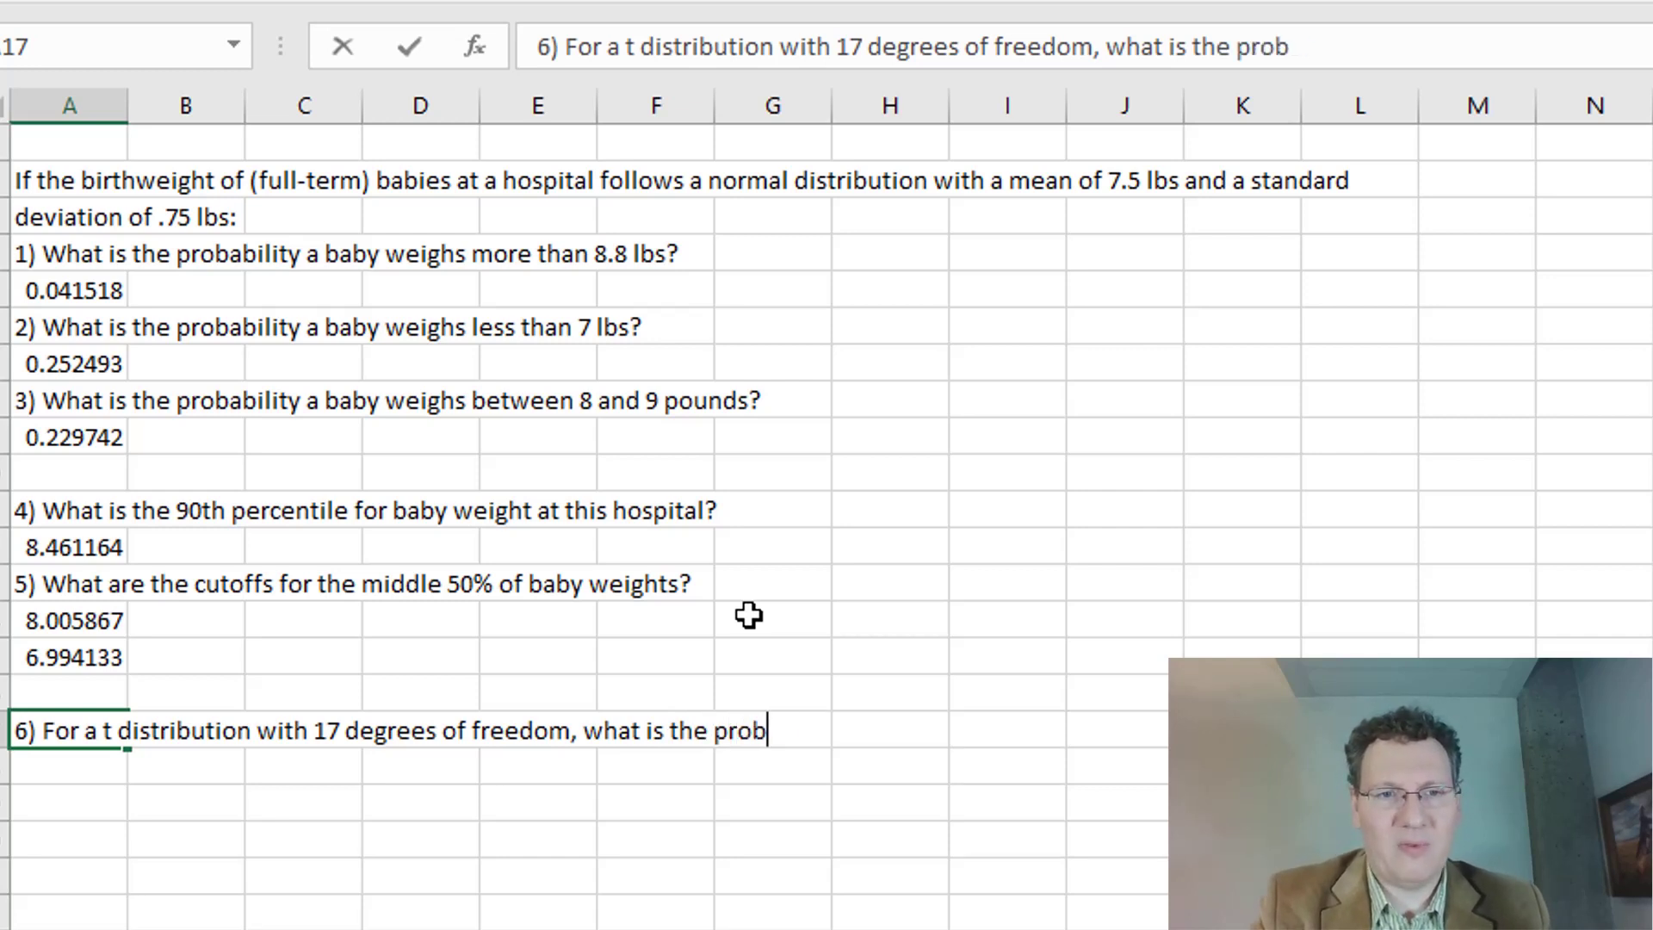
pyautogui.write('ability T >')
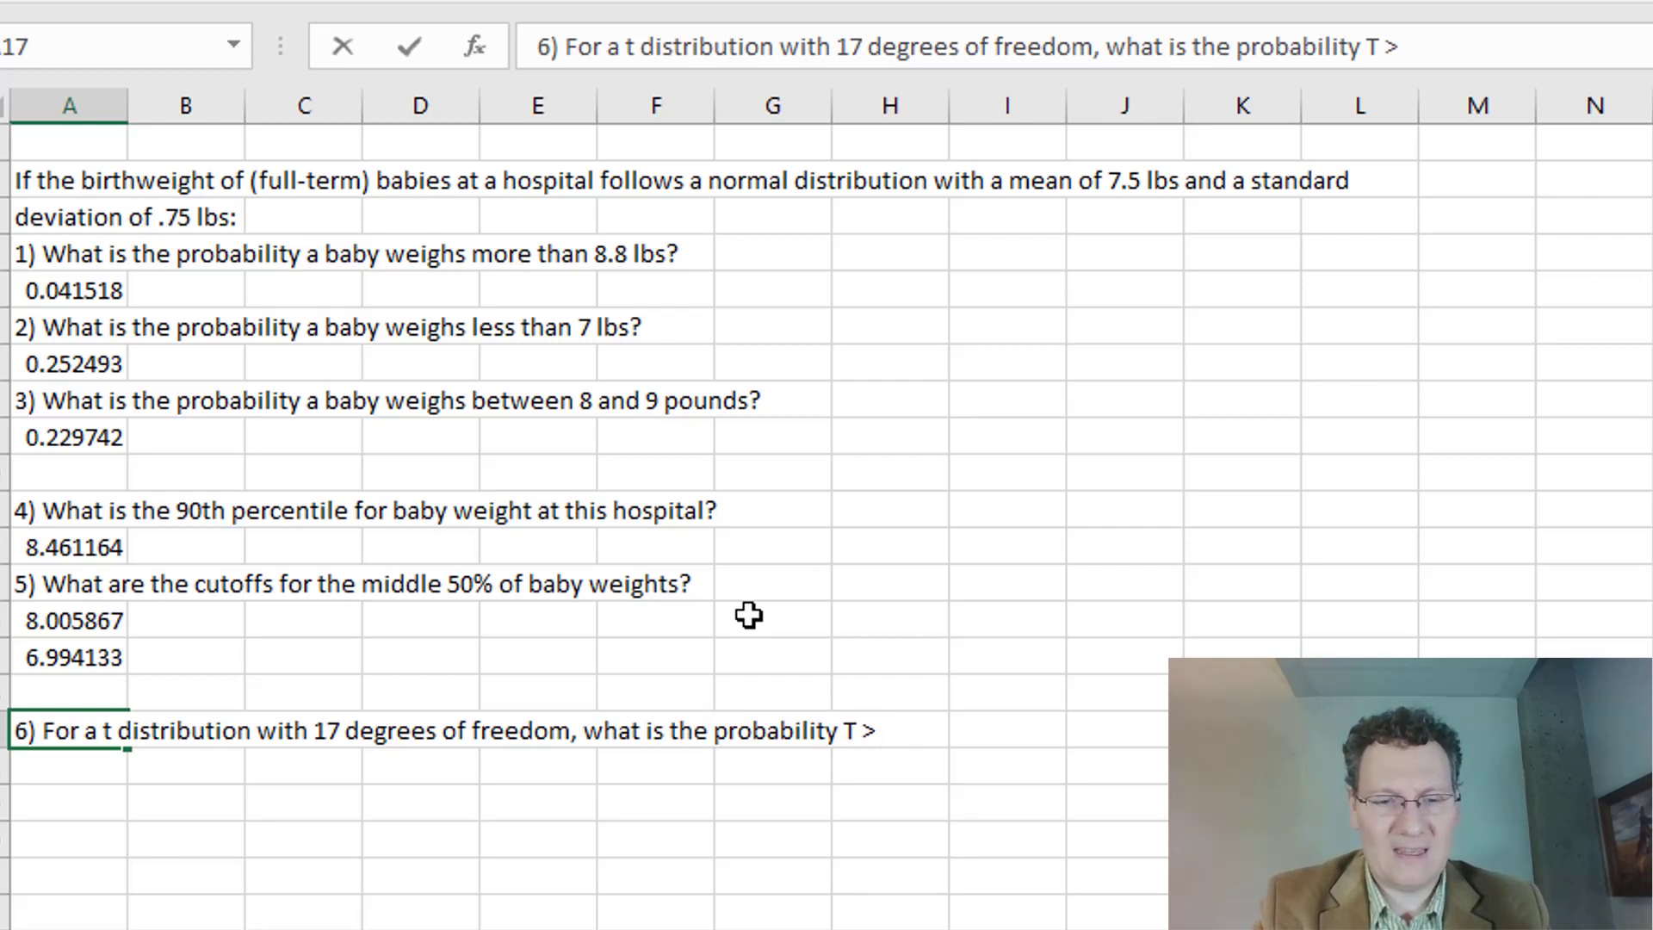
pyautogui.write(' 1.63')
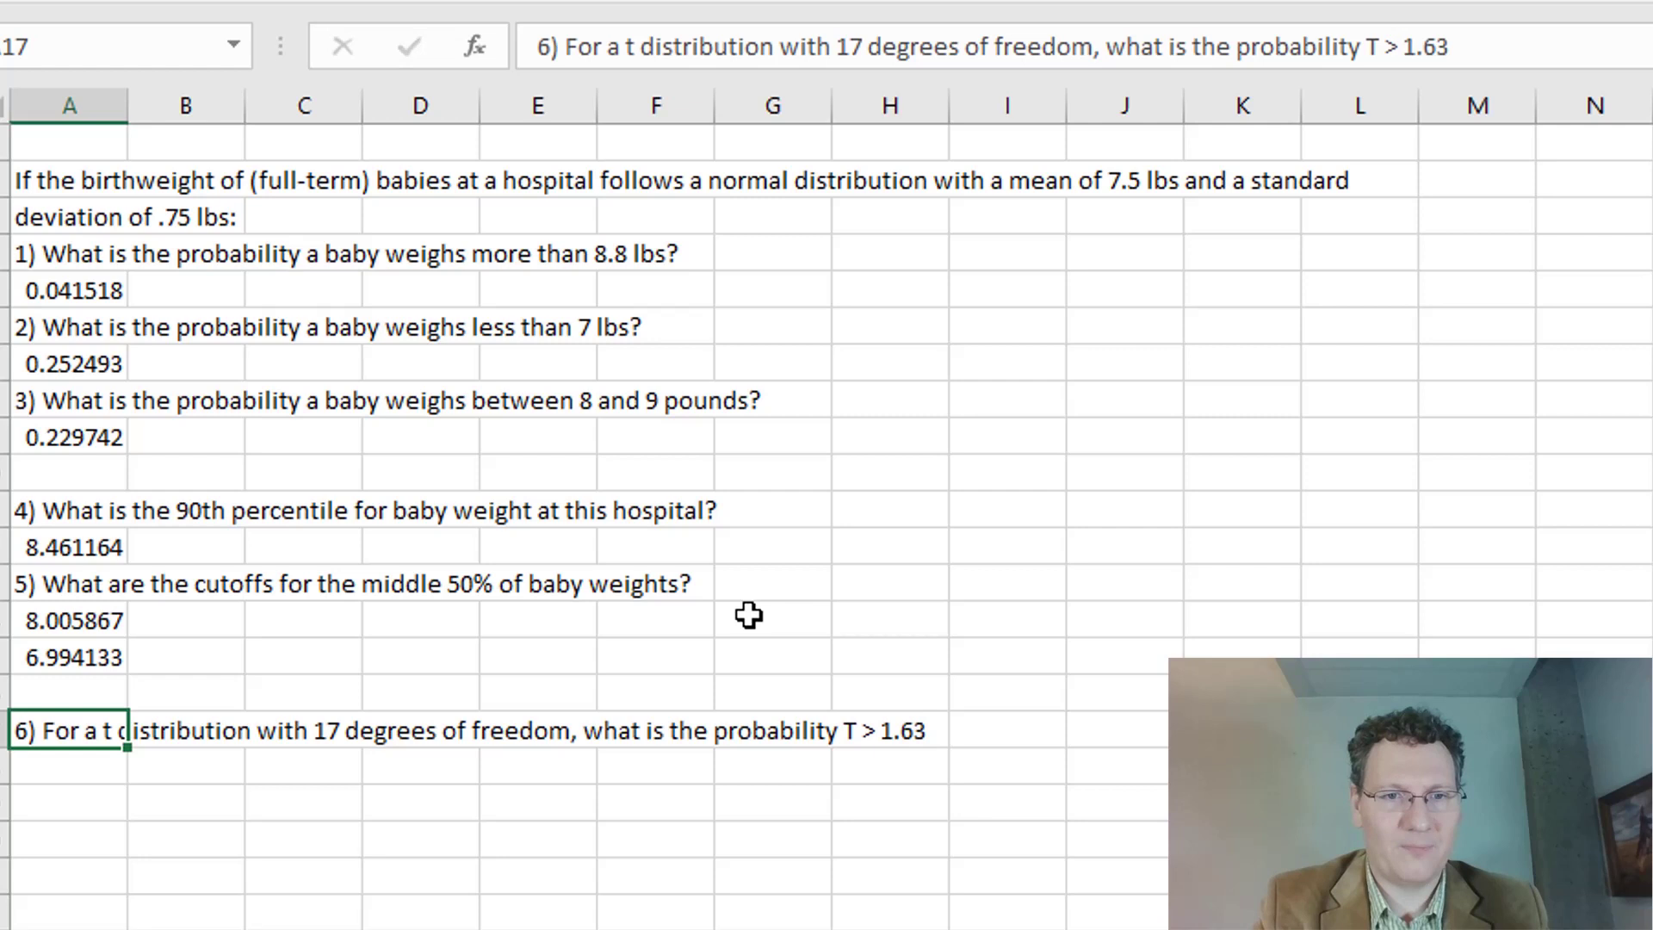
pyautogui.press('Return')
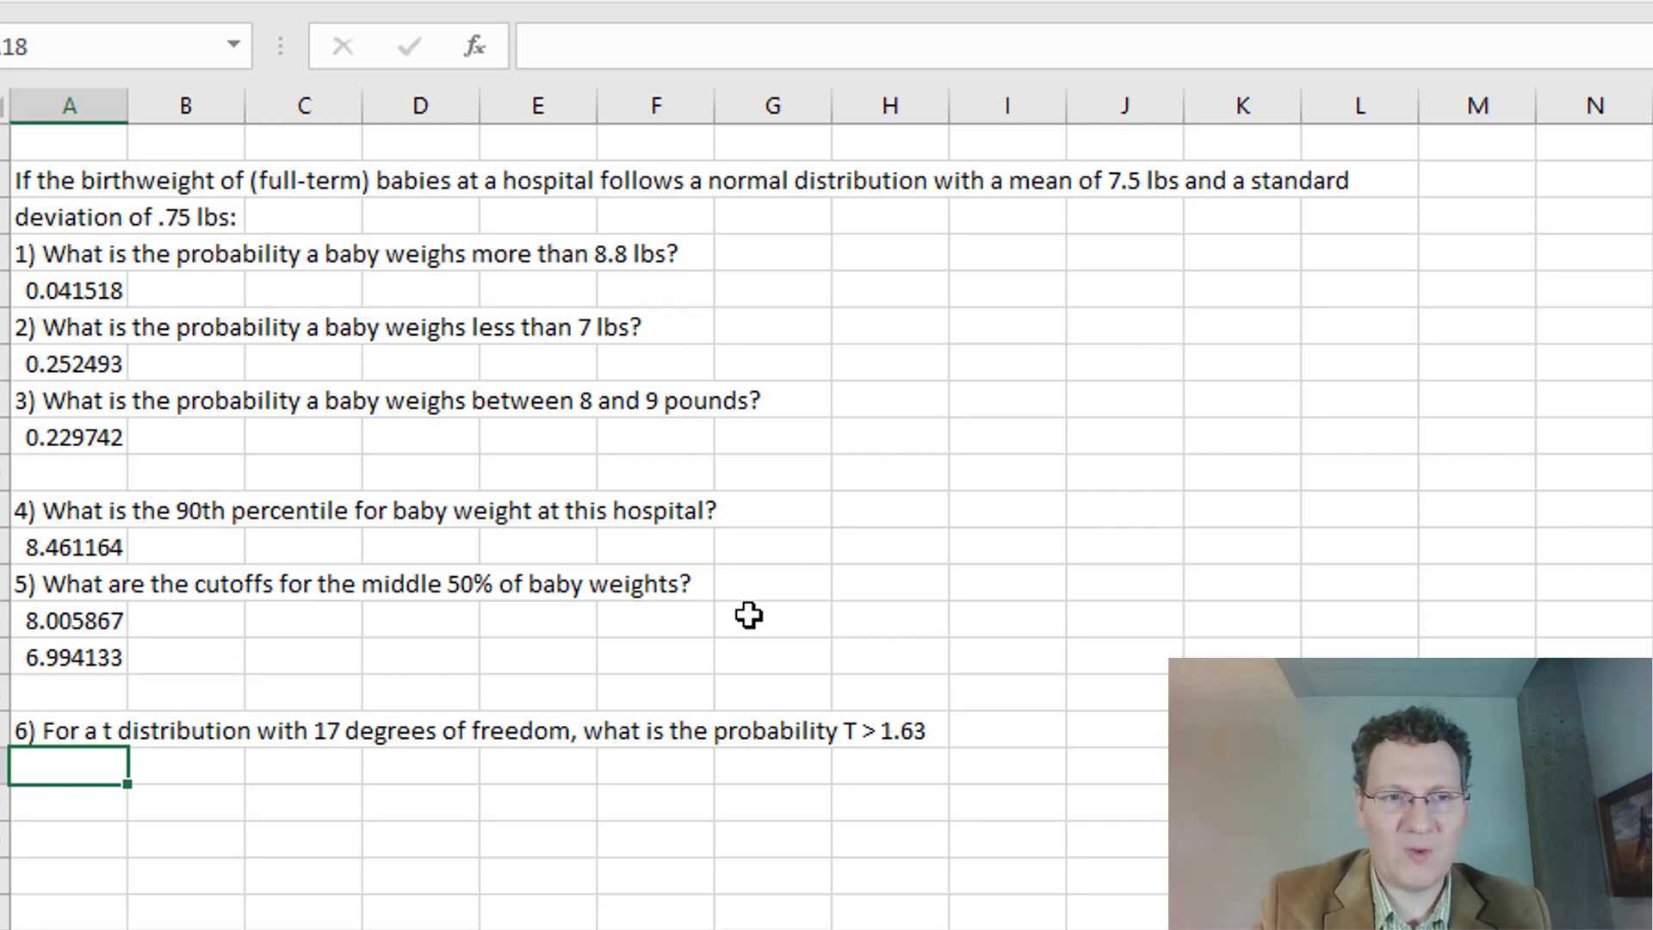
# Step: Calculate the right-tail probability for question 6 in cell A18 with =T.DIST.RT(1.63,17)
pyautogui.write('=T')
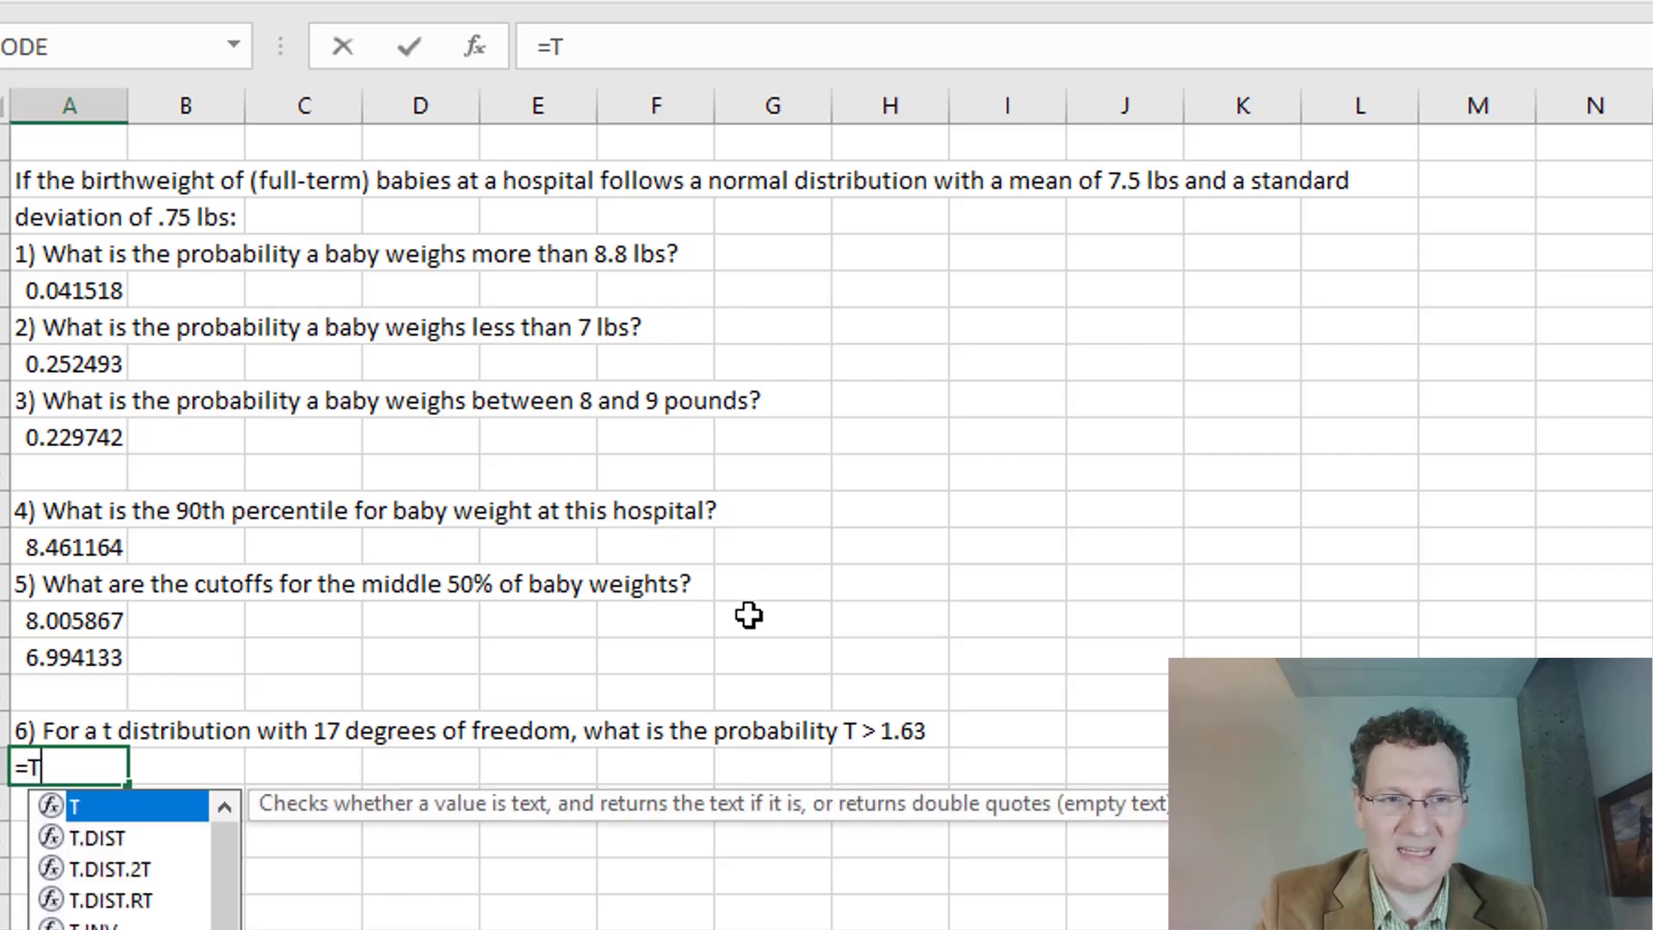
pyautogui.write('.DIST')
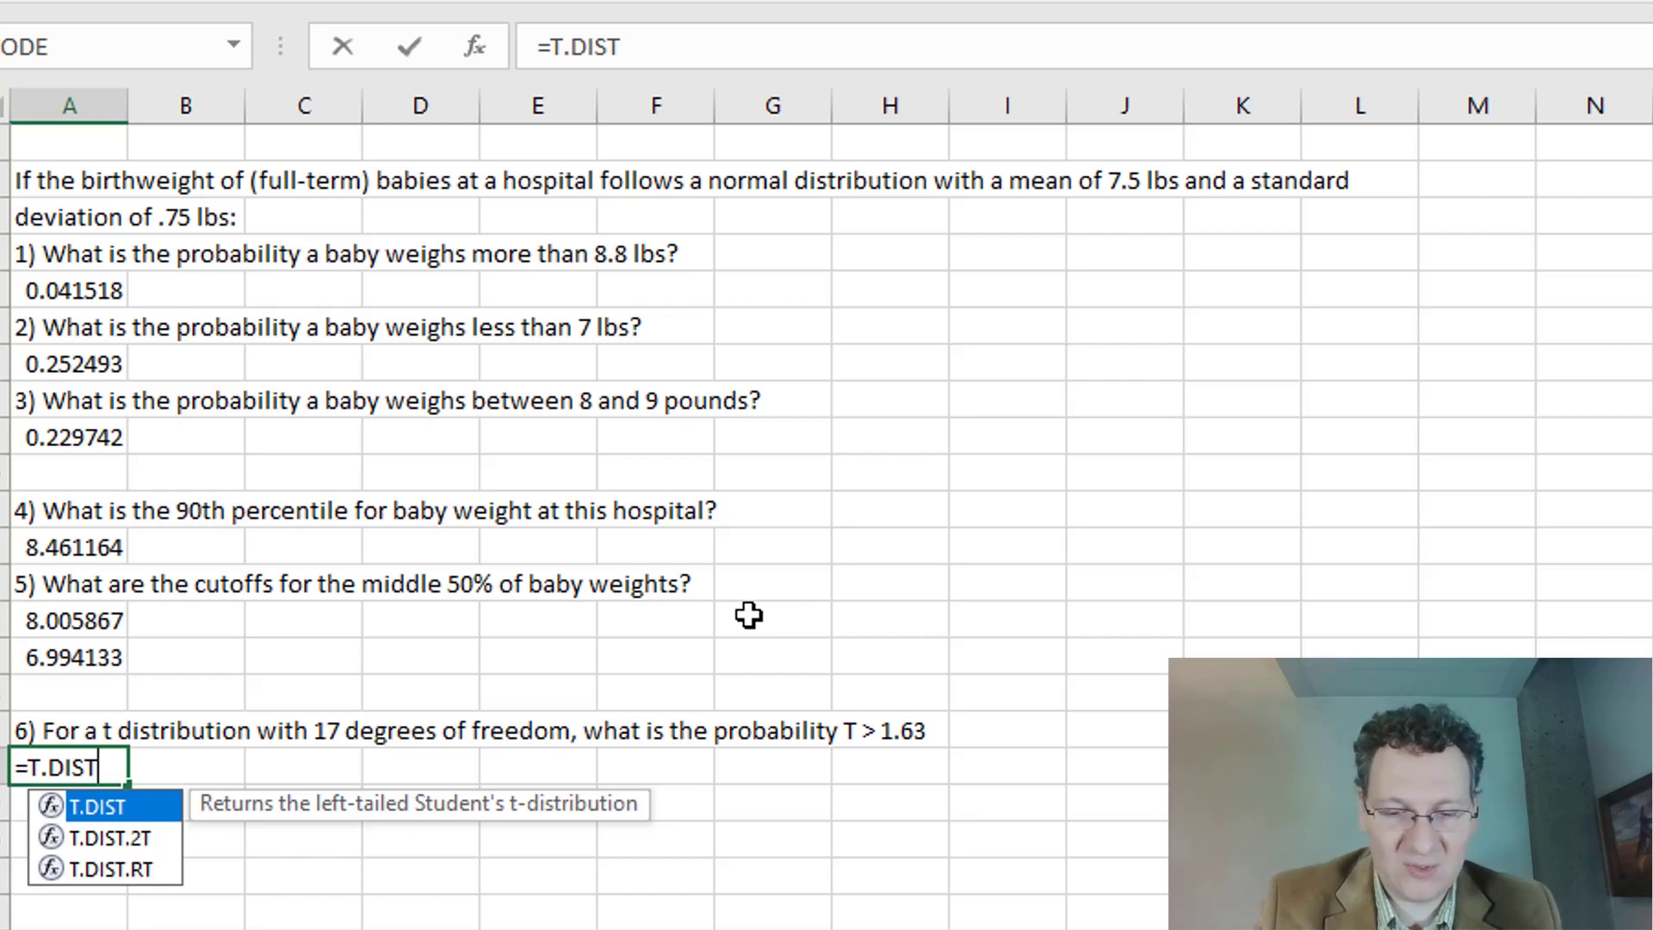
pyautogui.write('.RT')
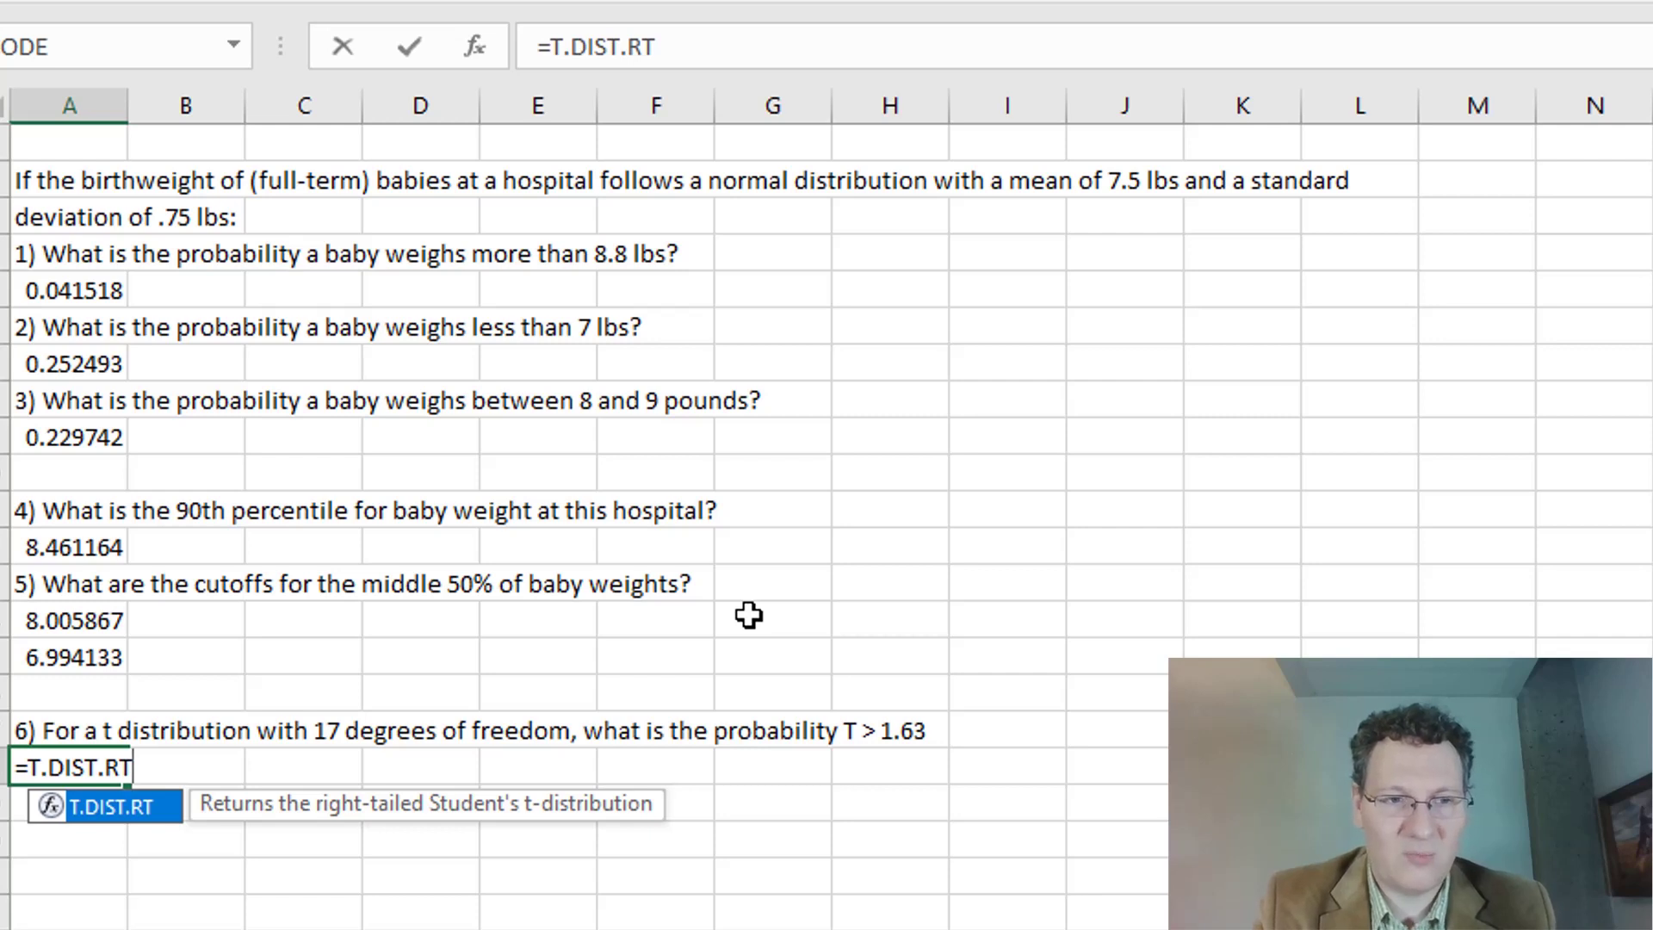
pyautogui.write('(')
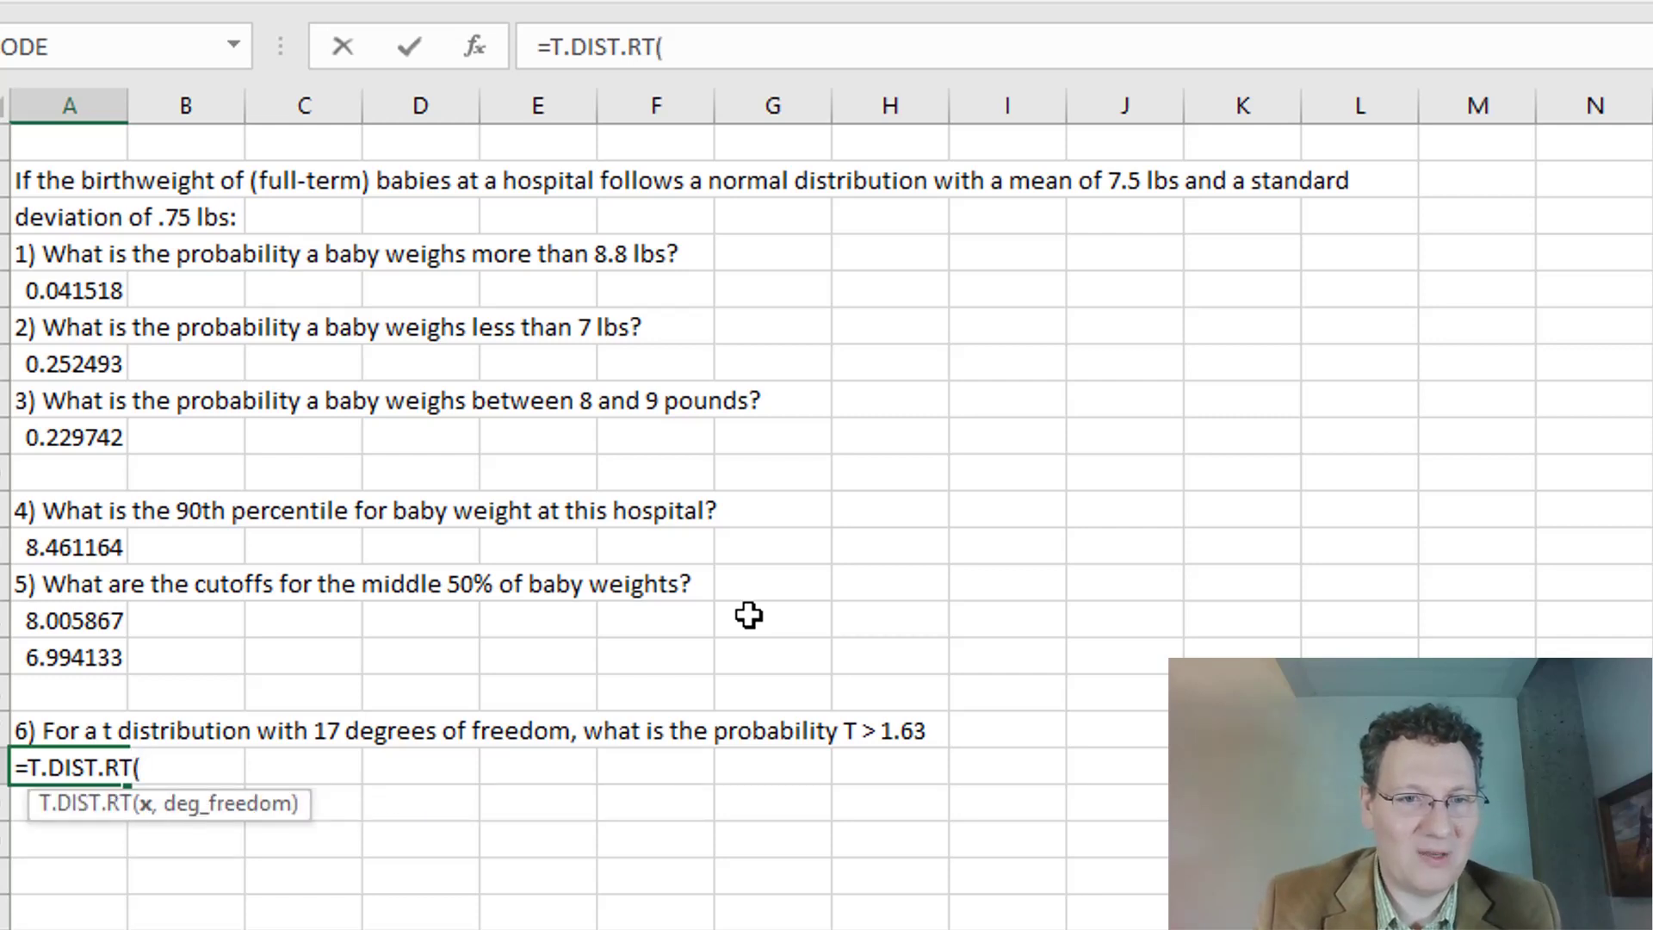
pyautogui.write('1.63,')
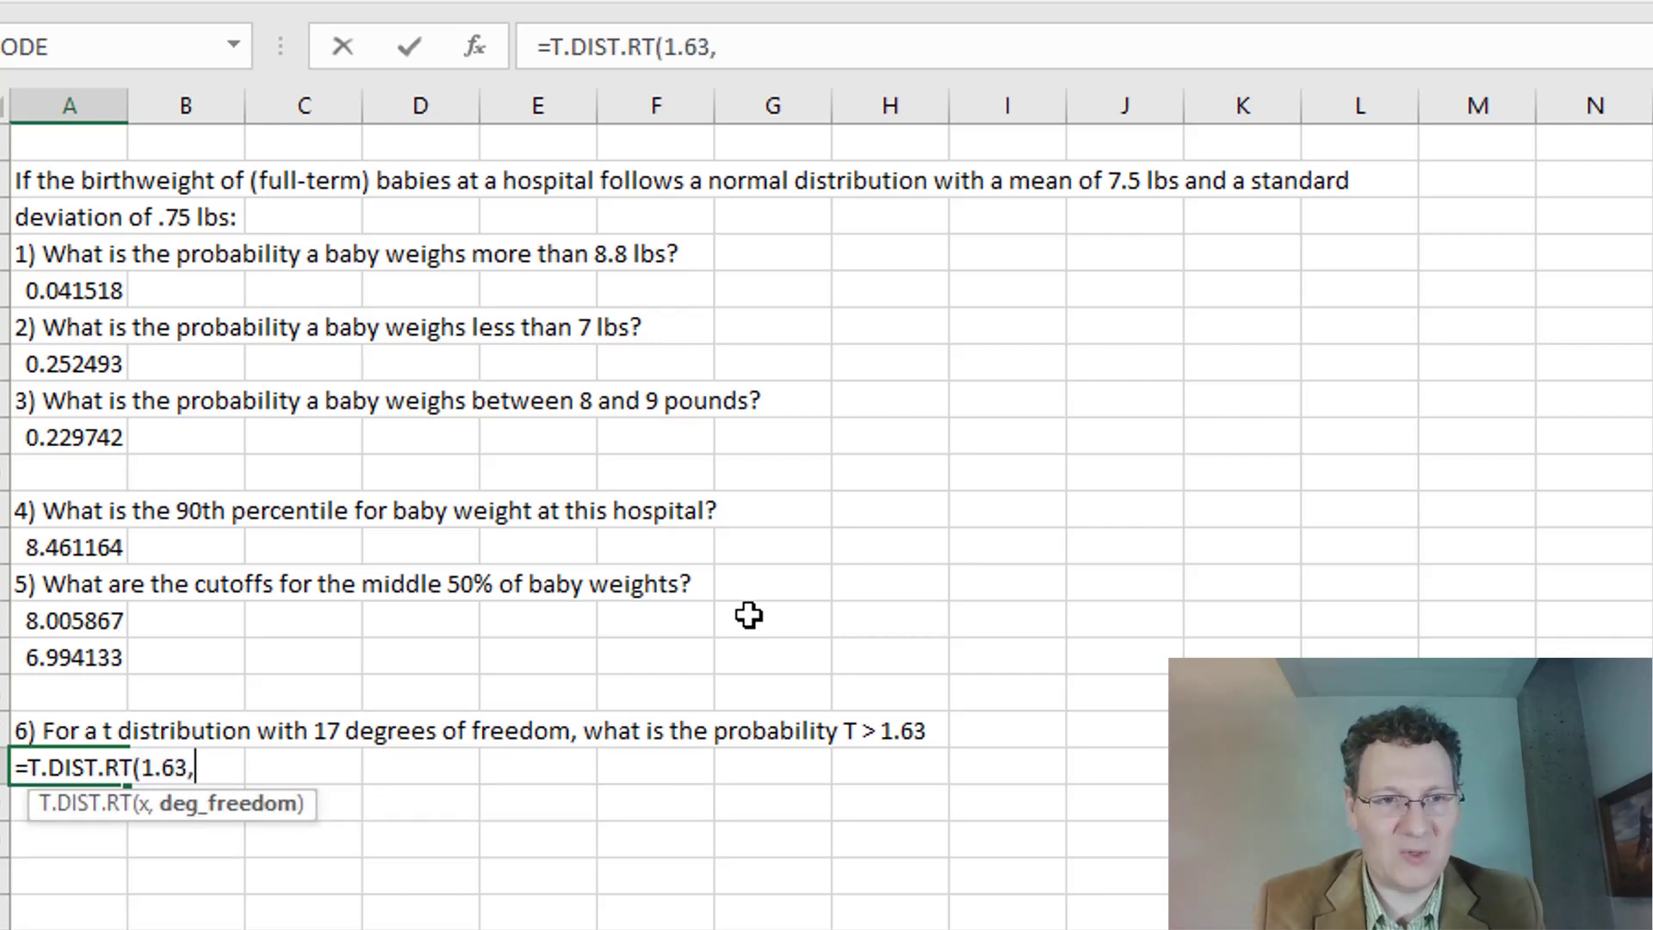
pyautogui.write('17)')
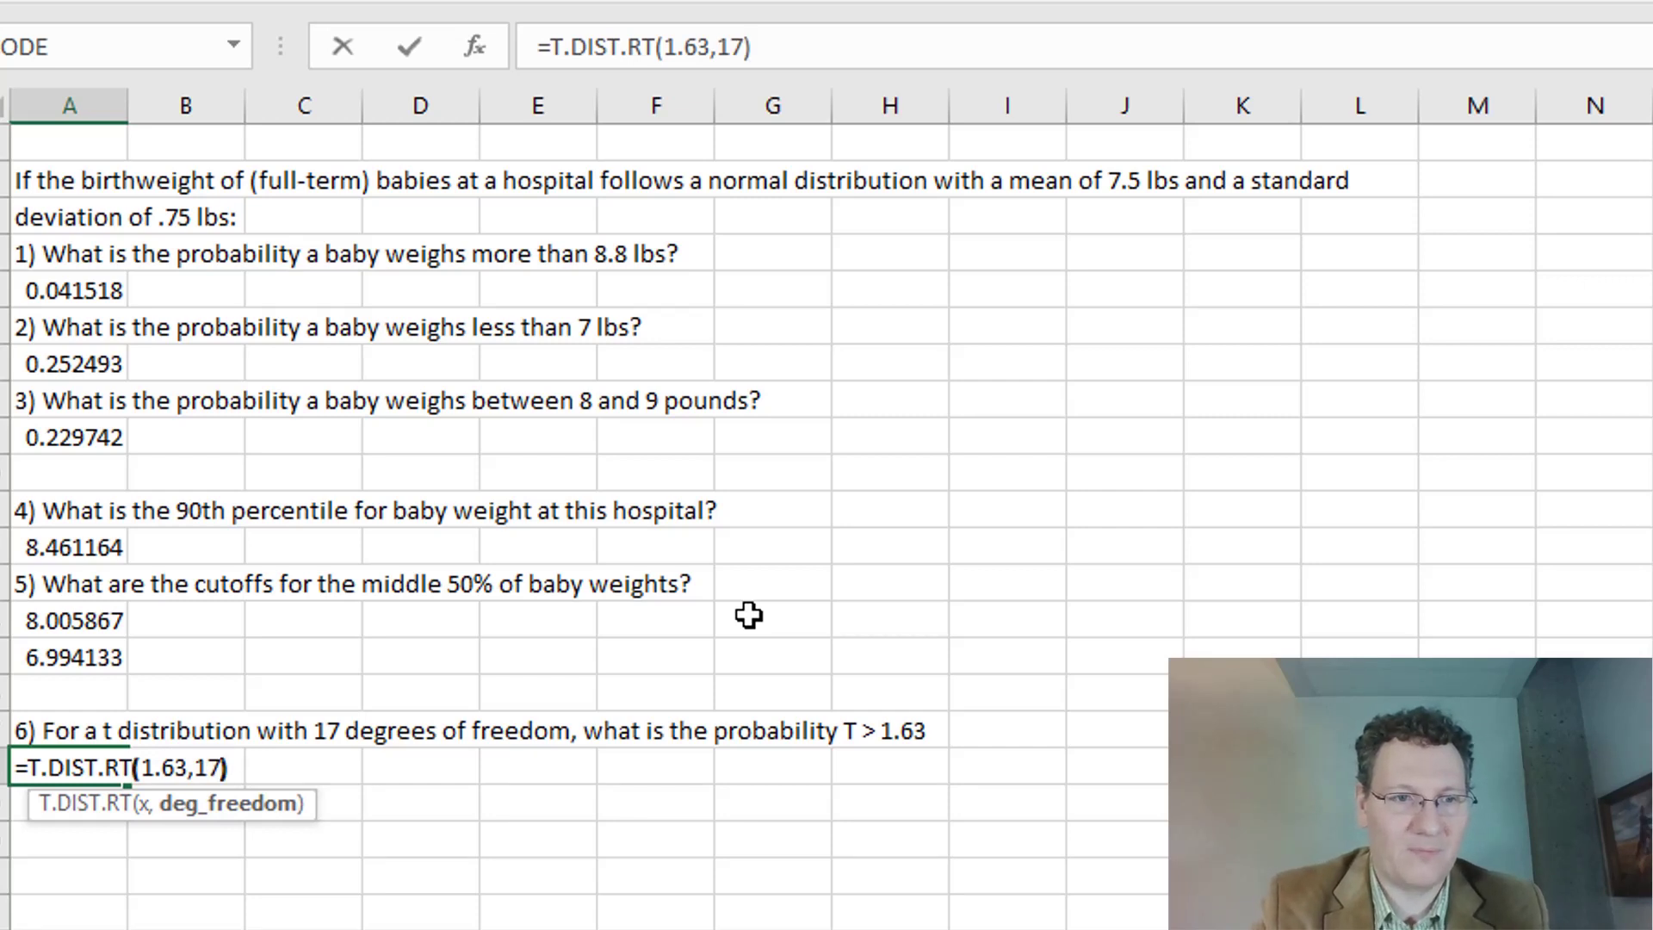
pyautogui.press('Return')
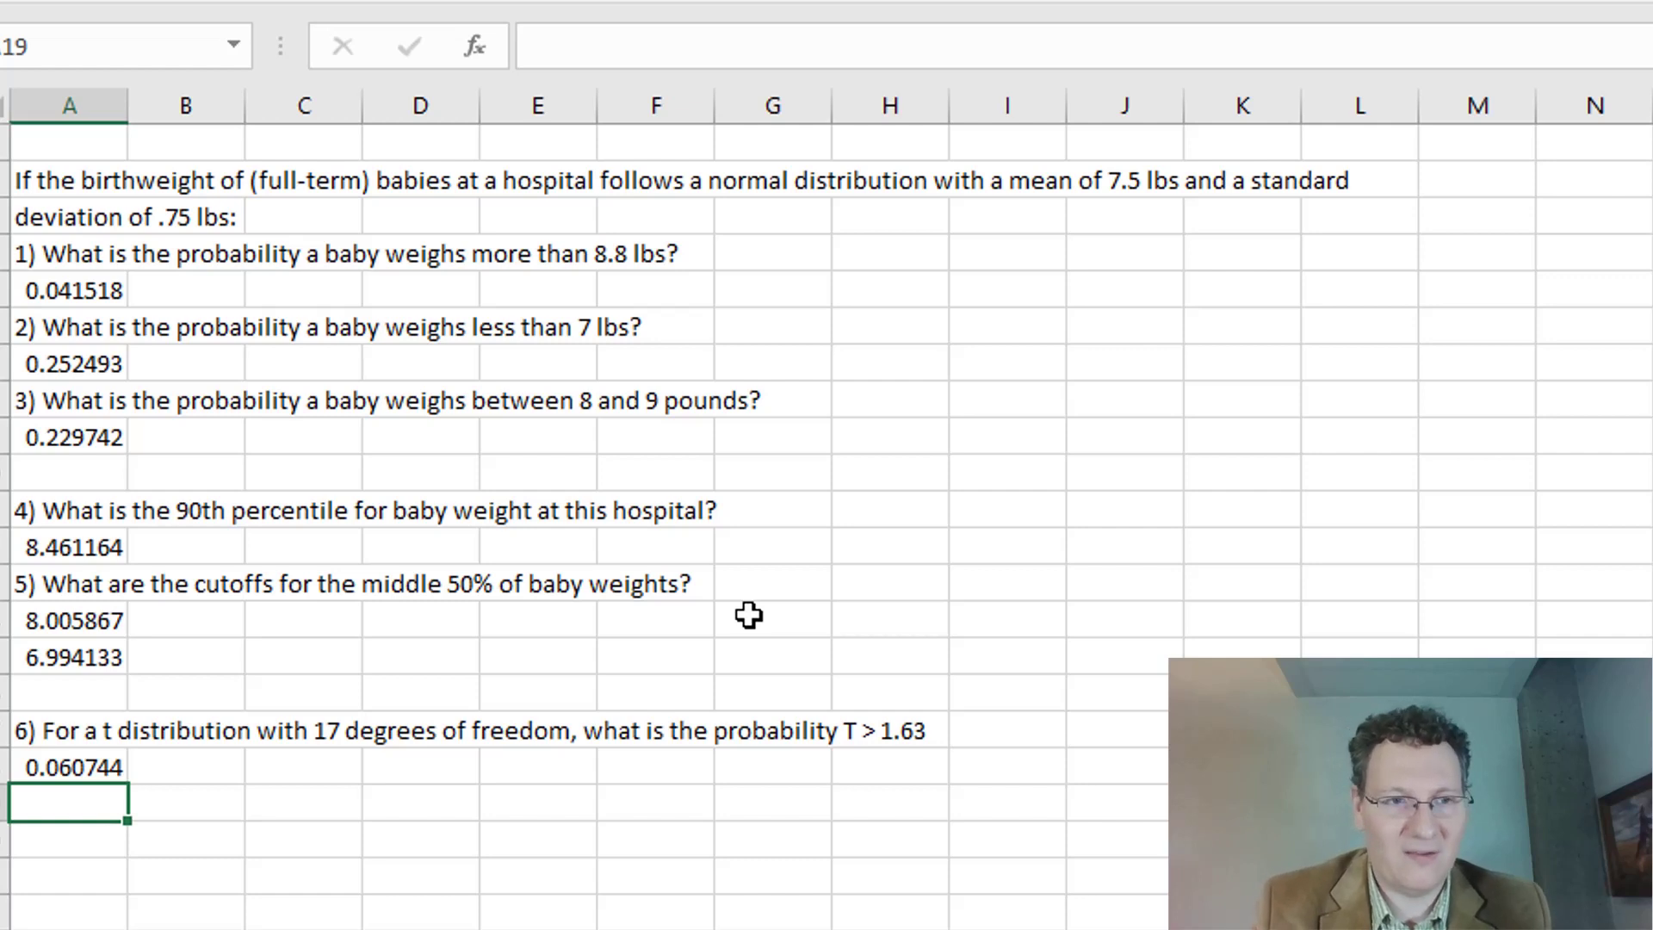
# Step: Write the seventh question in cell A19: "7) For a t distribution with 35 degrees of freedom what is the probability between .54 and 1.22"
pyautogui.write('7) ')
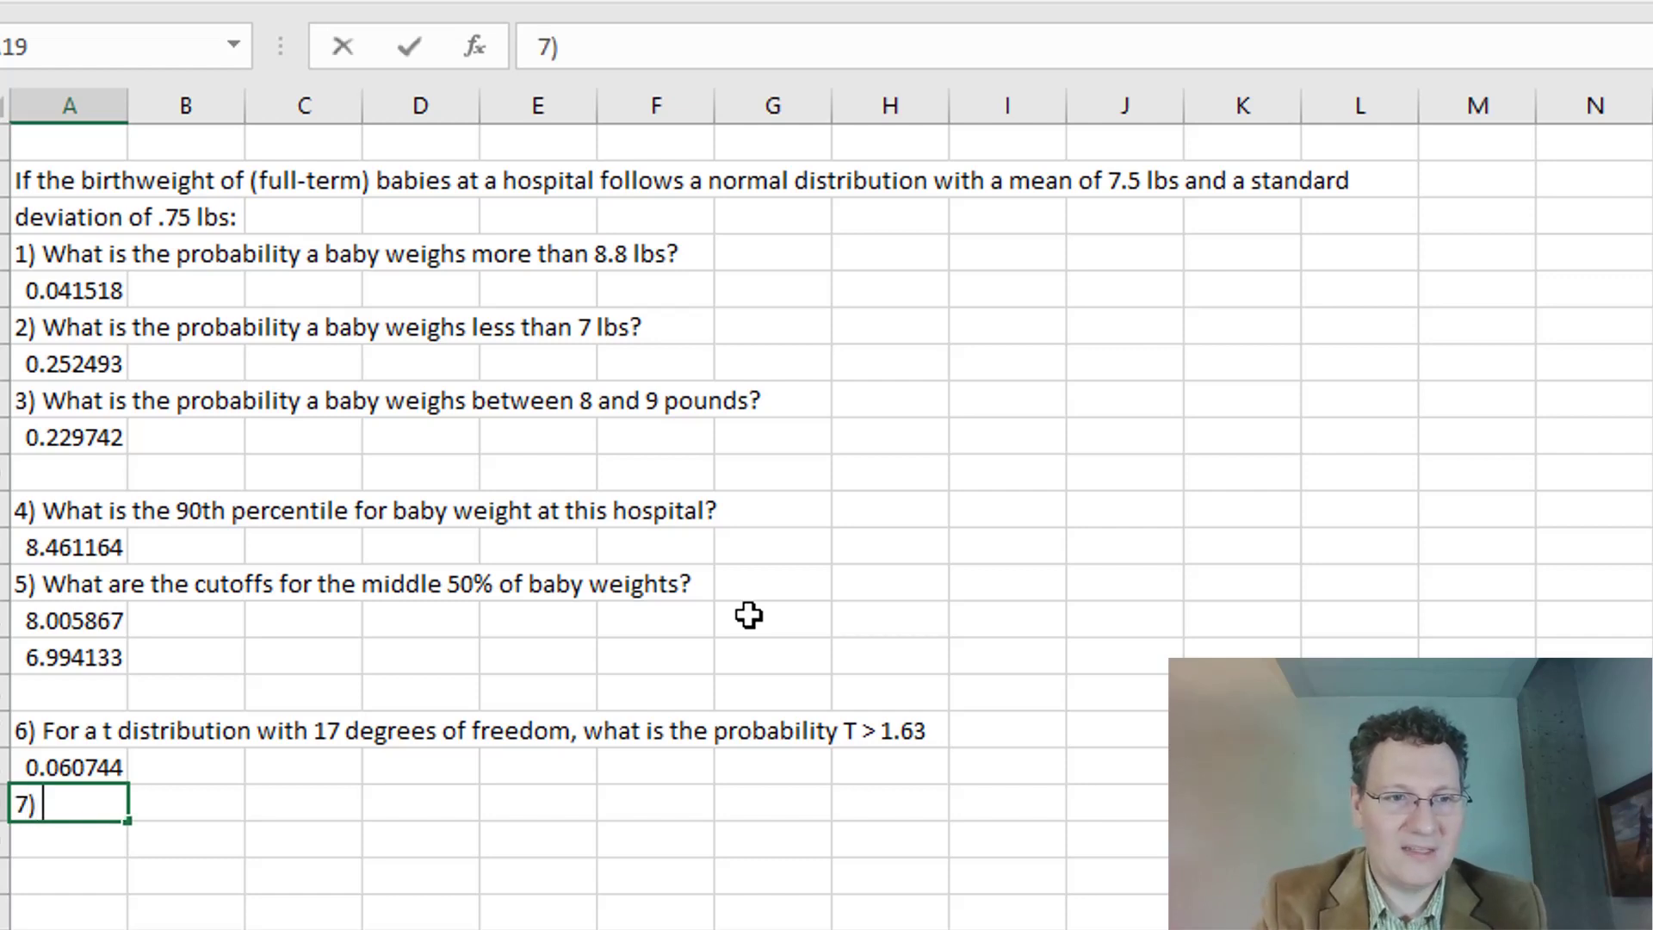
pyautogui.write('For a t dis')
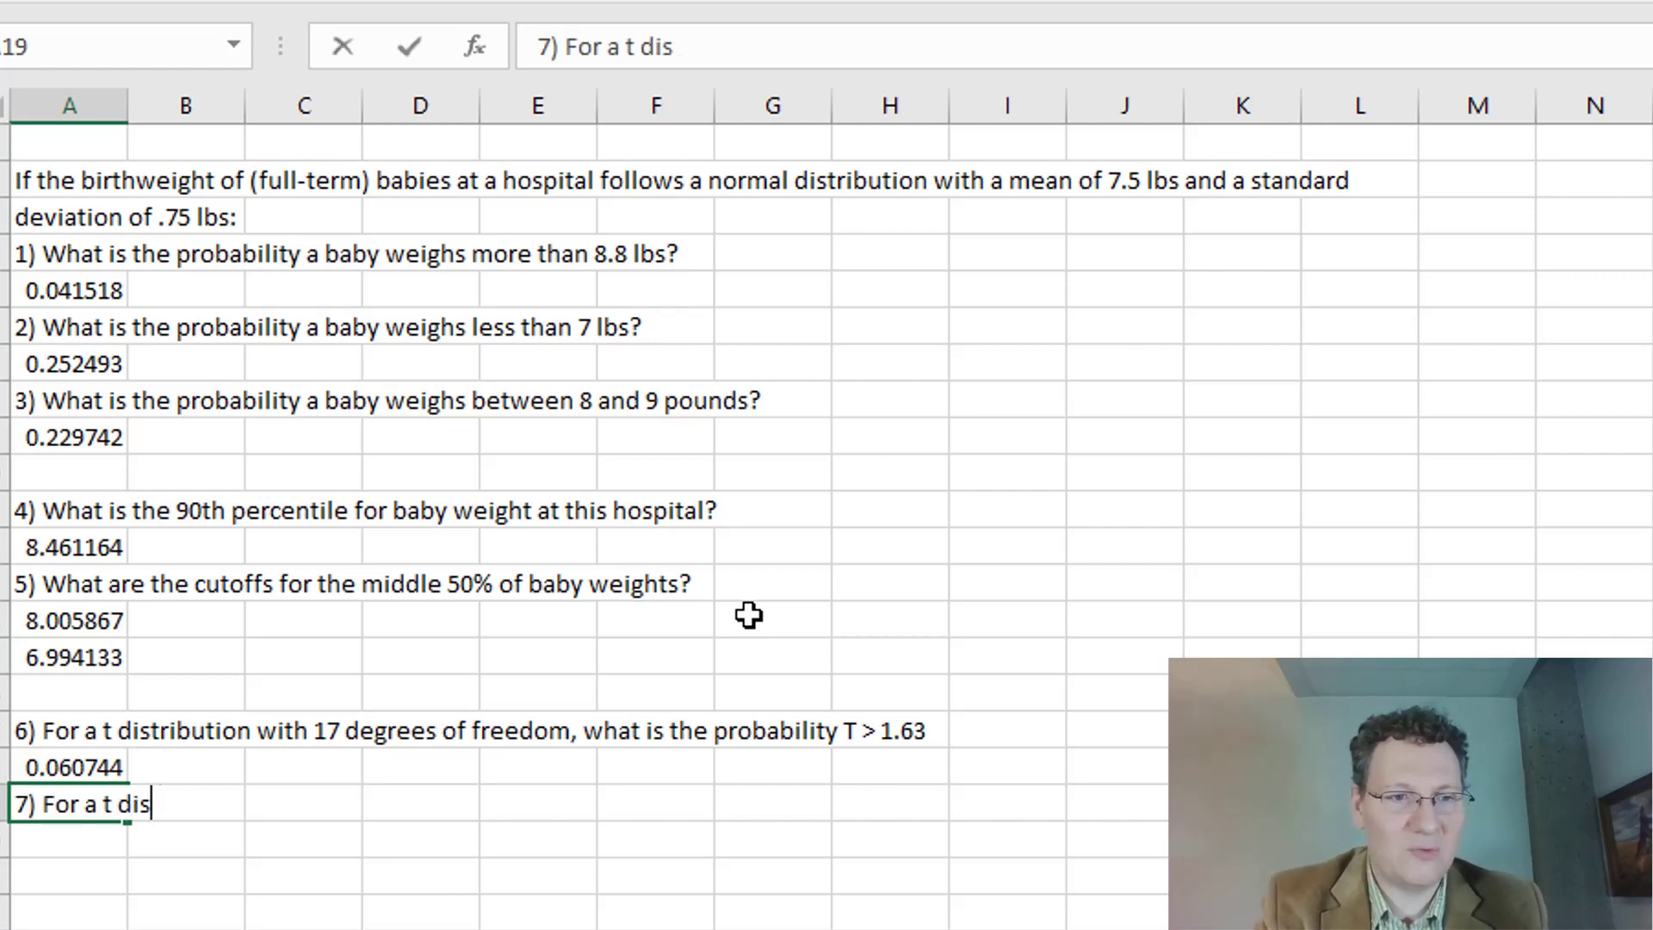
pyautogui.write('tribution with ')
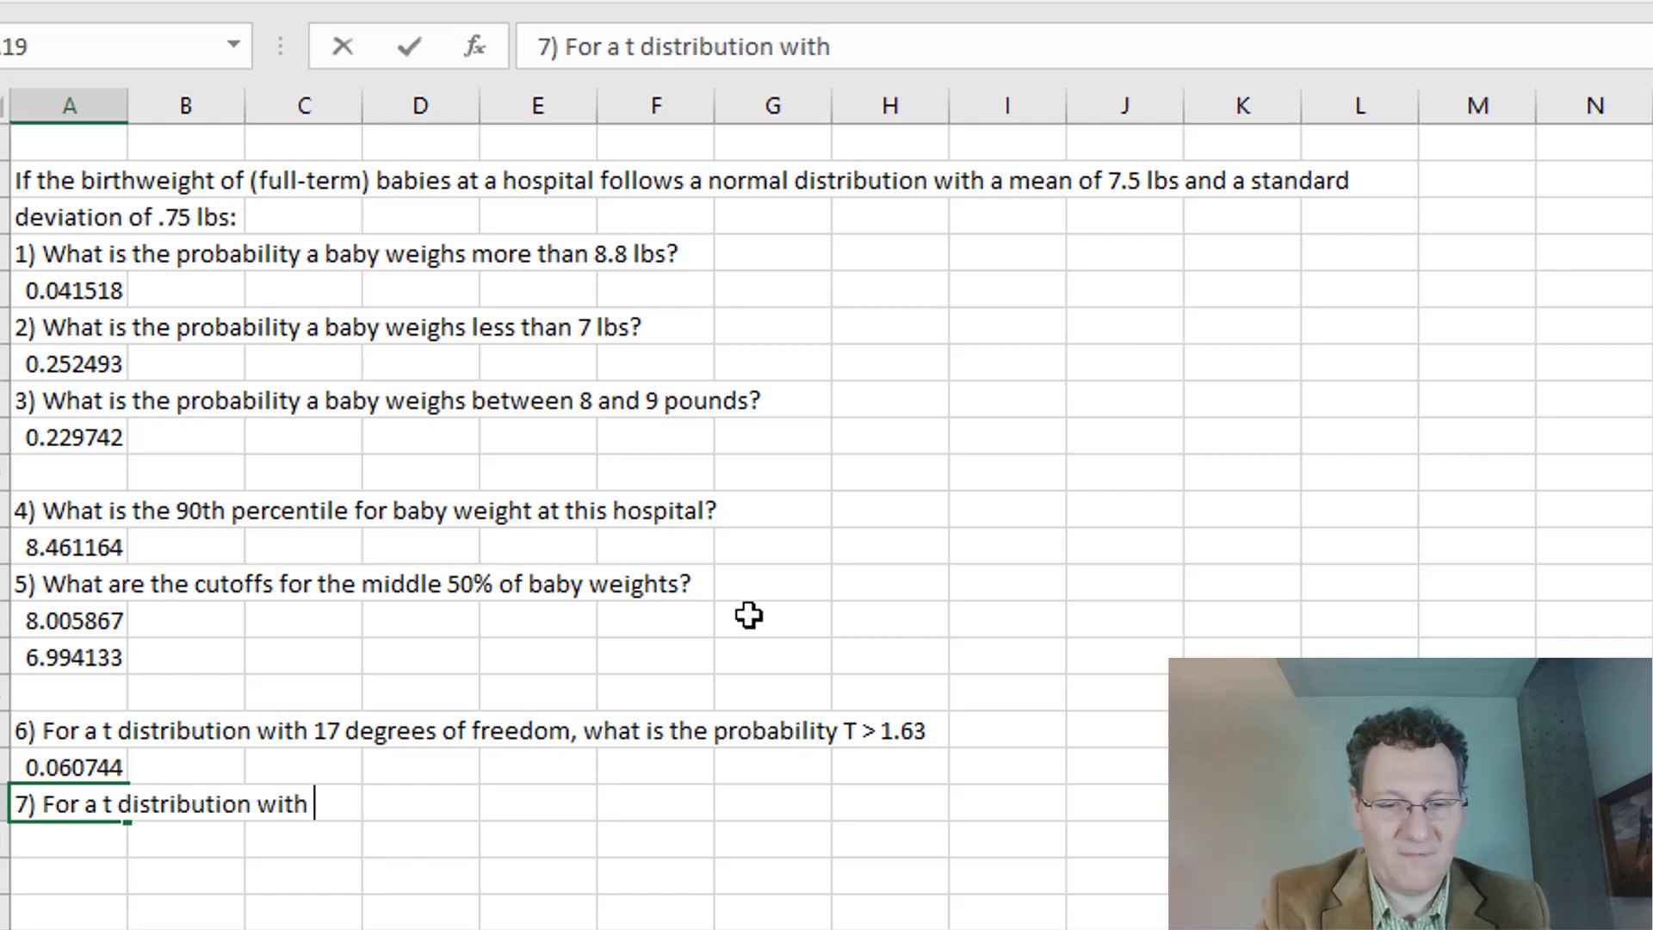
pyautogui.write('35 degre')
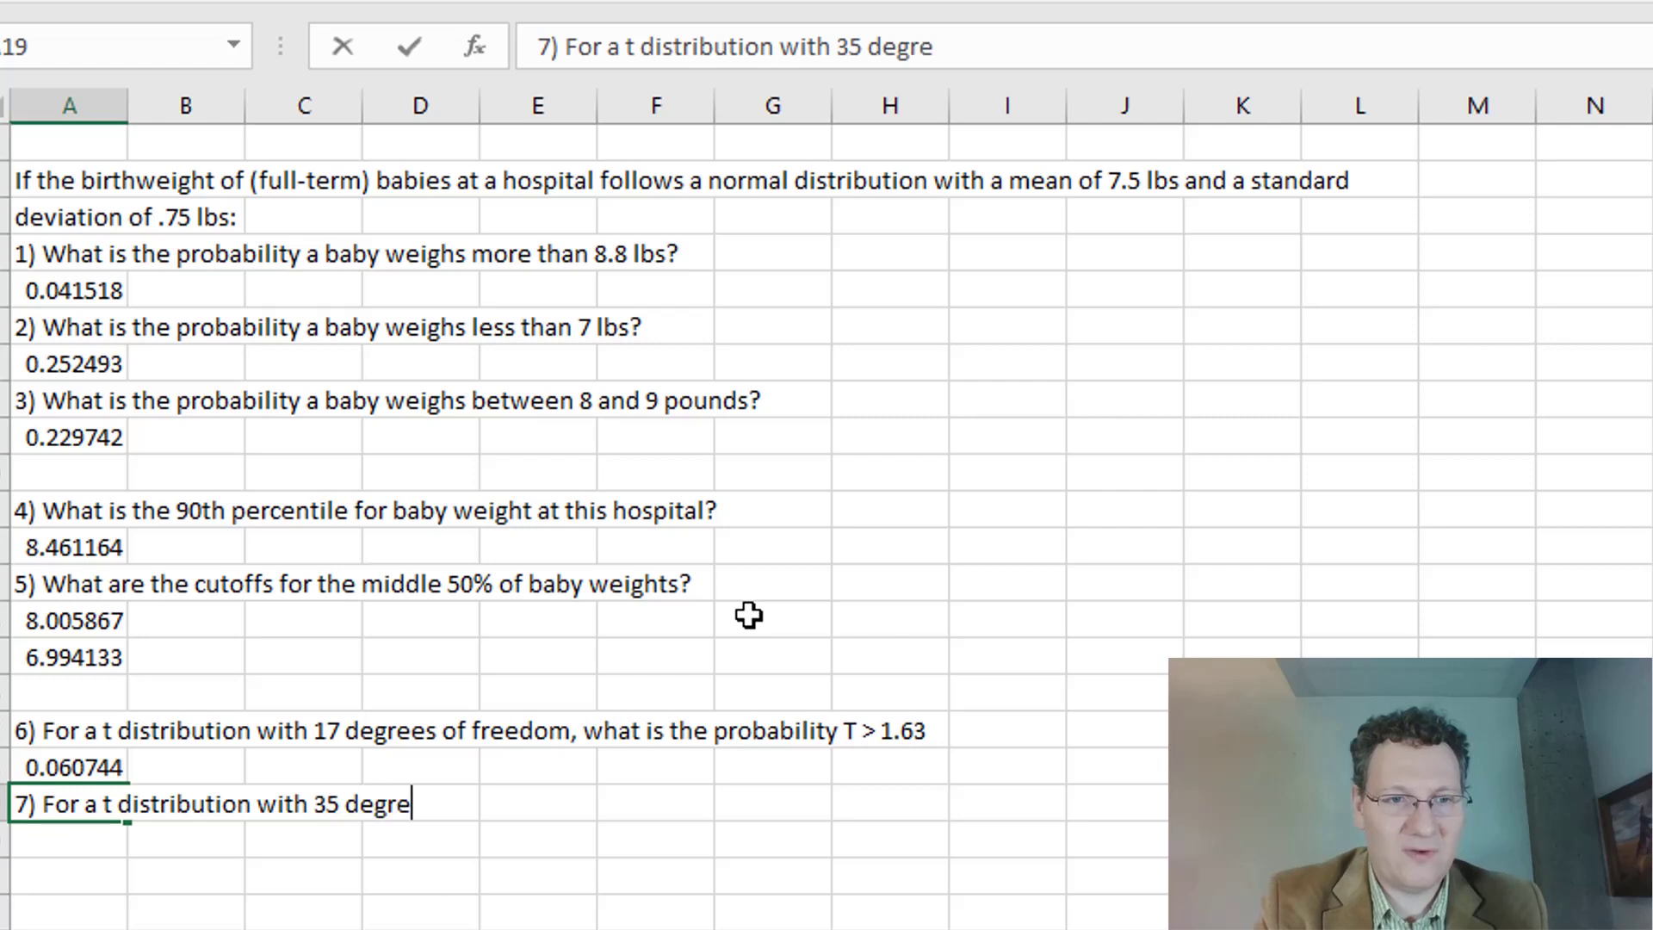
pyautogui.write('es of freed')
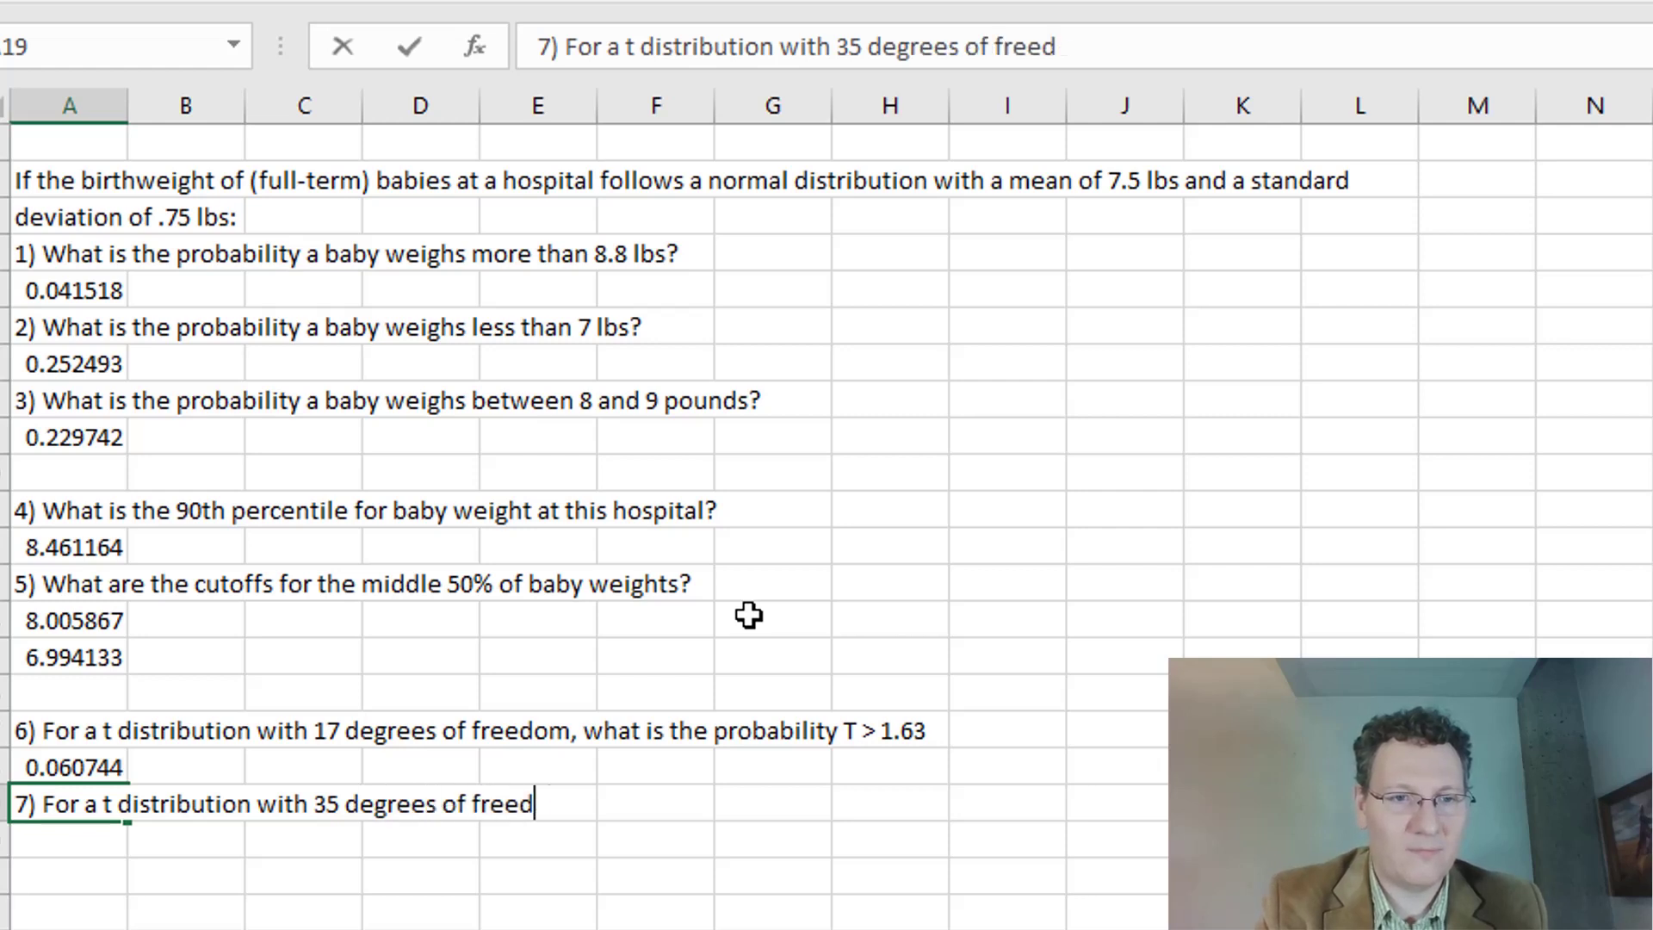
pyautogui.write('om what is the pro')
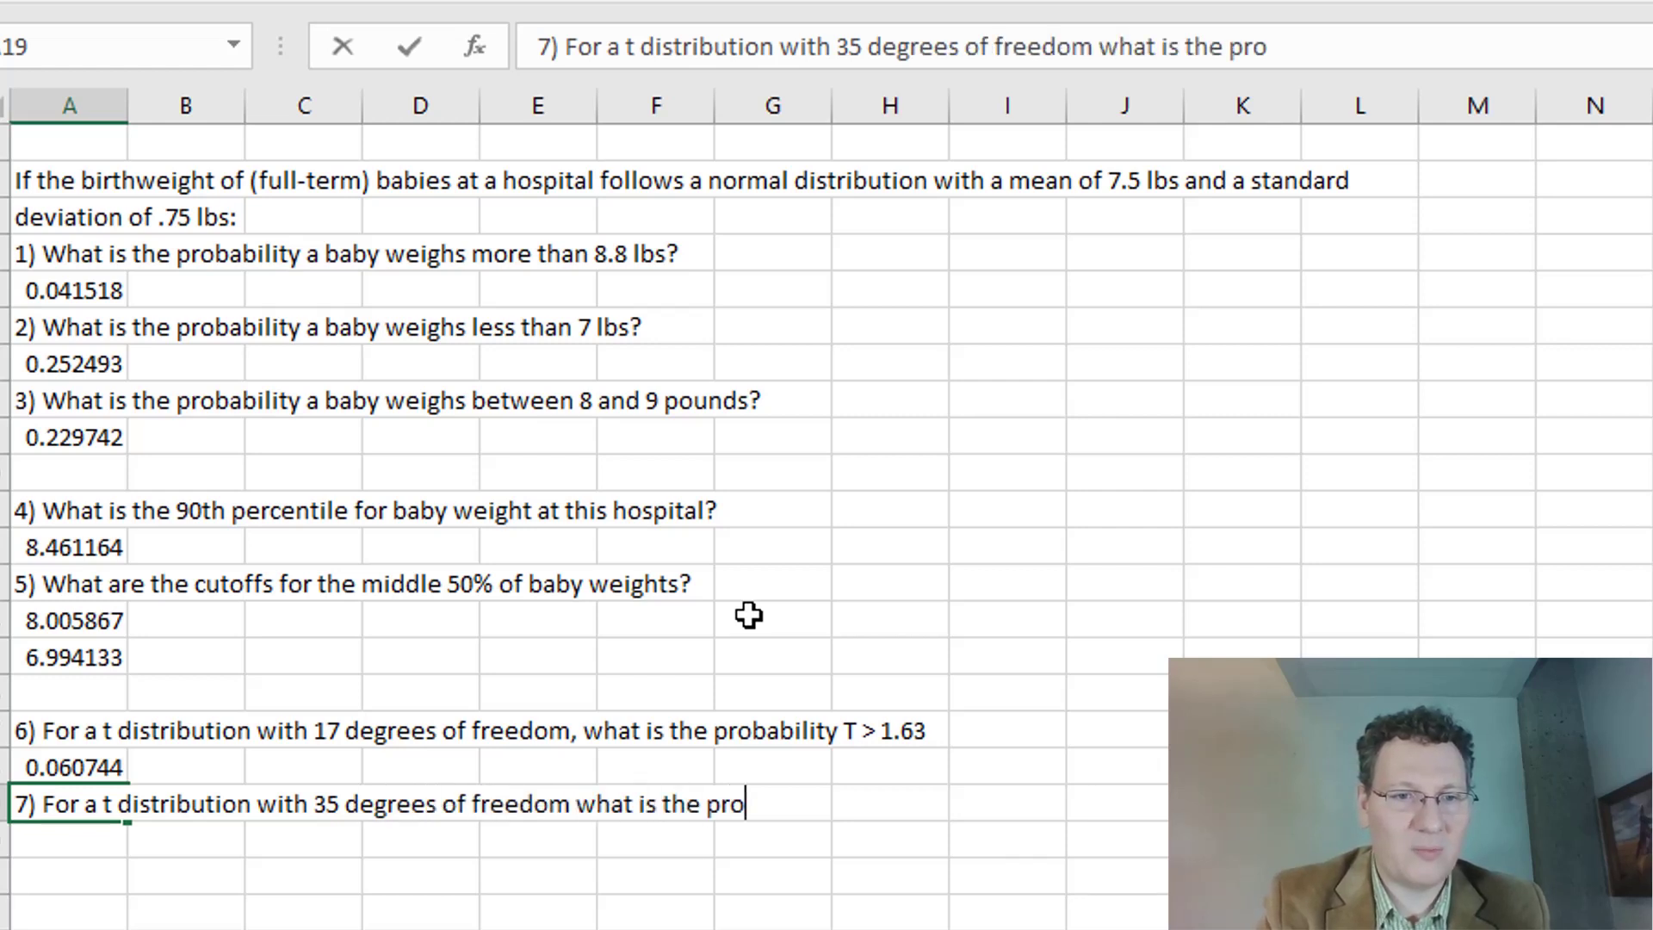
pyautogui.write('bability between')
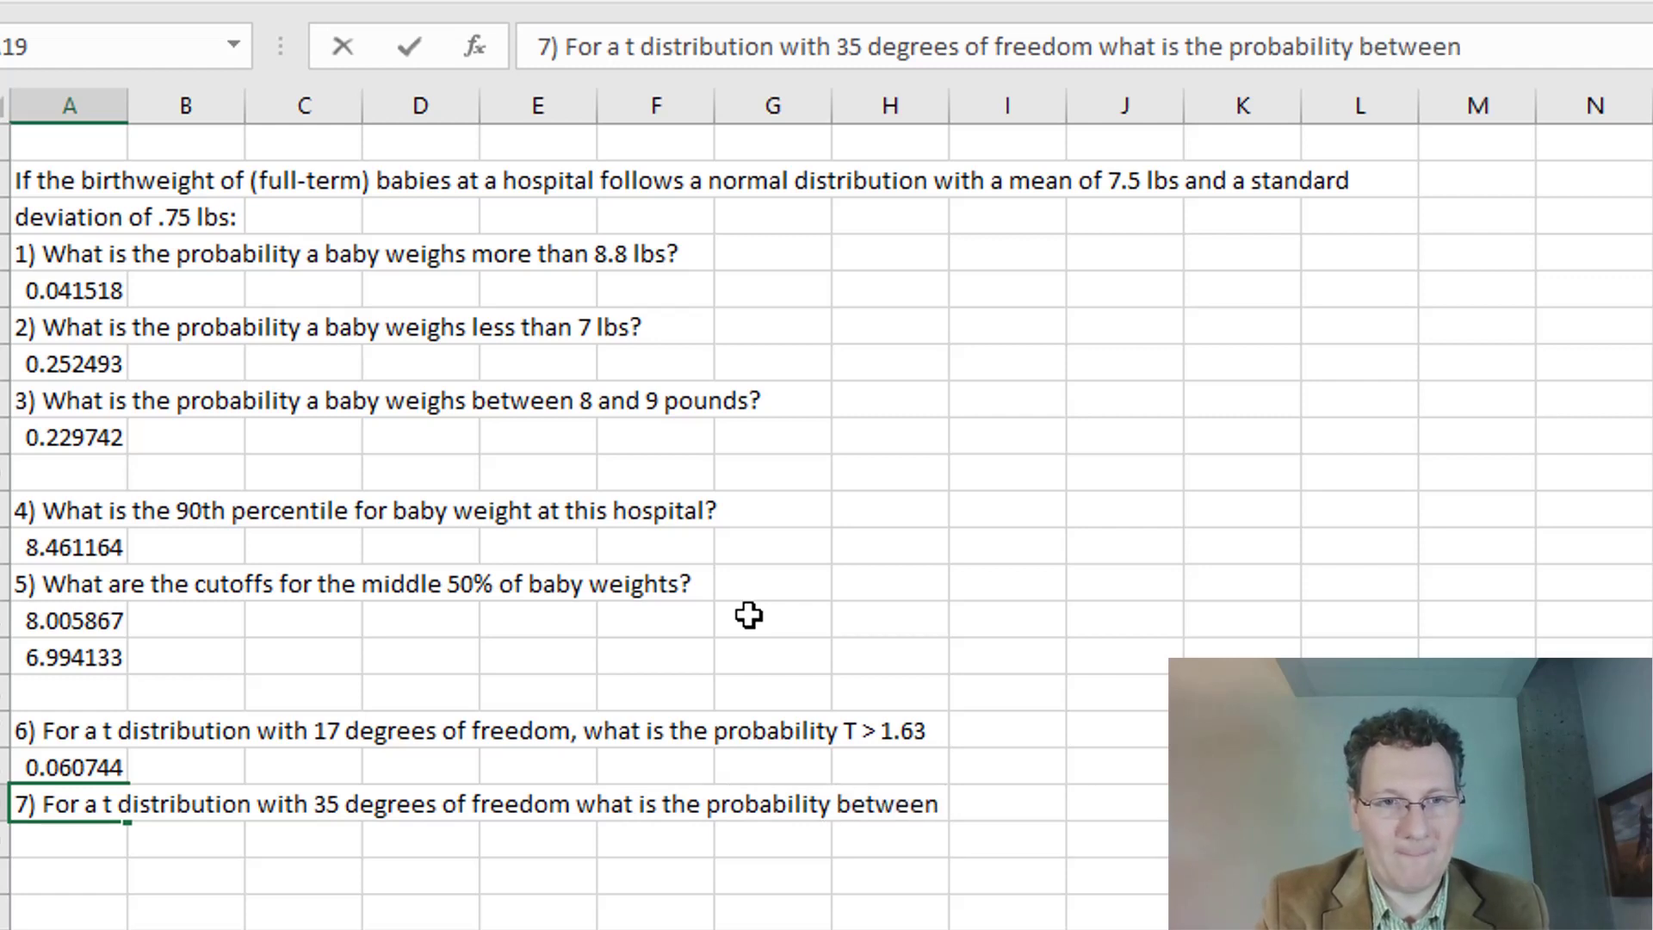
pyautogui.write(' .')
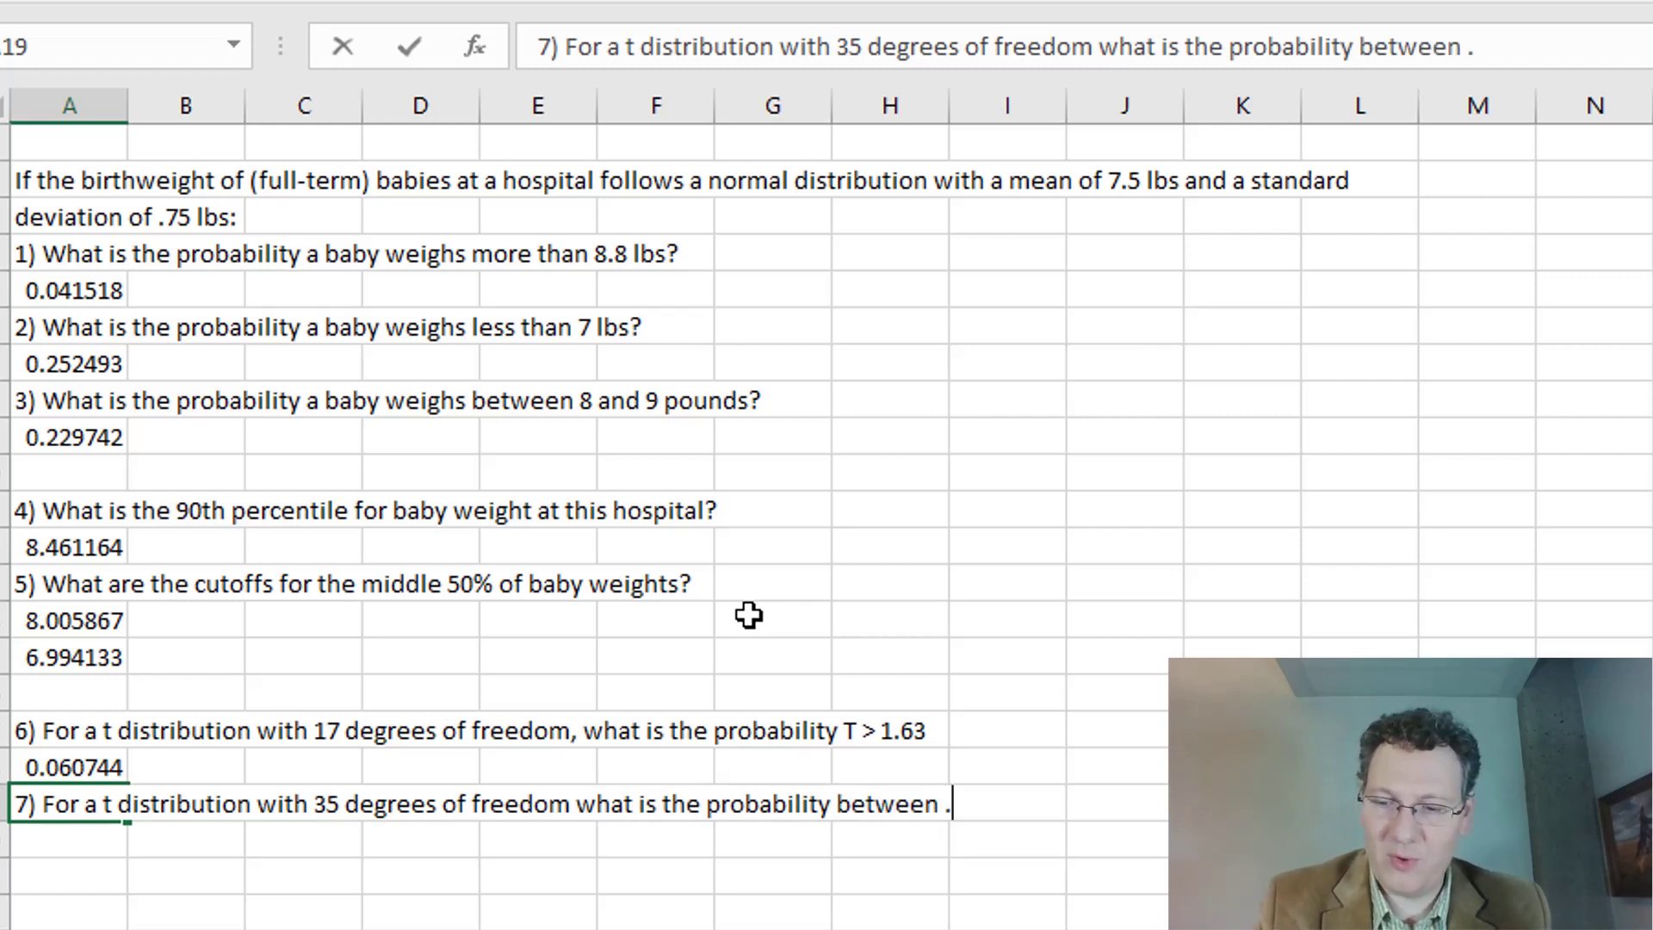
pyautogui.write('54 a')
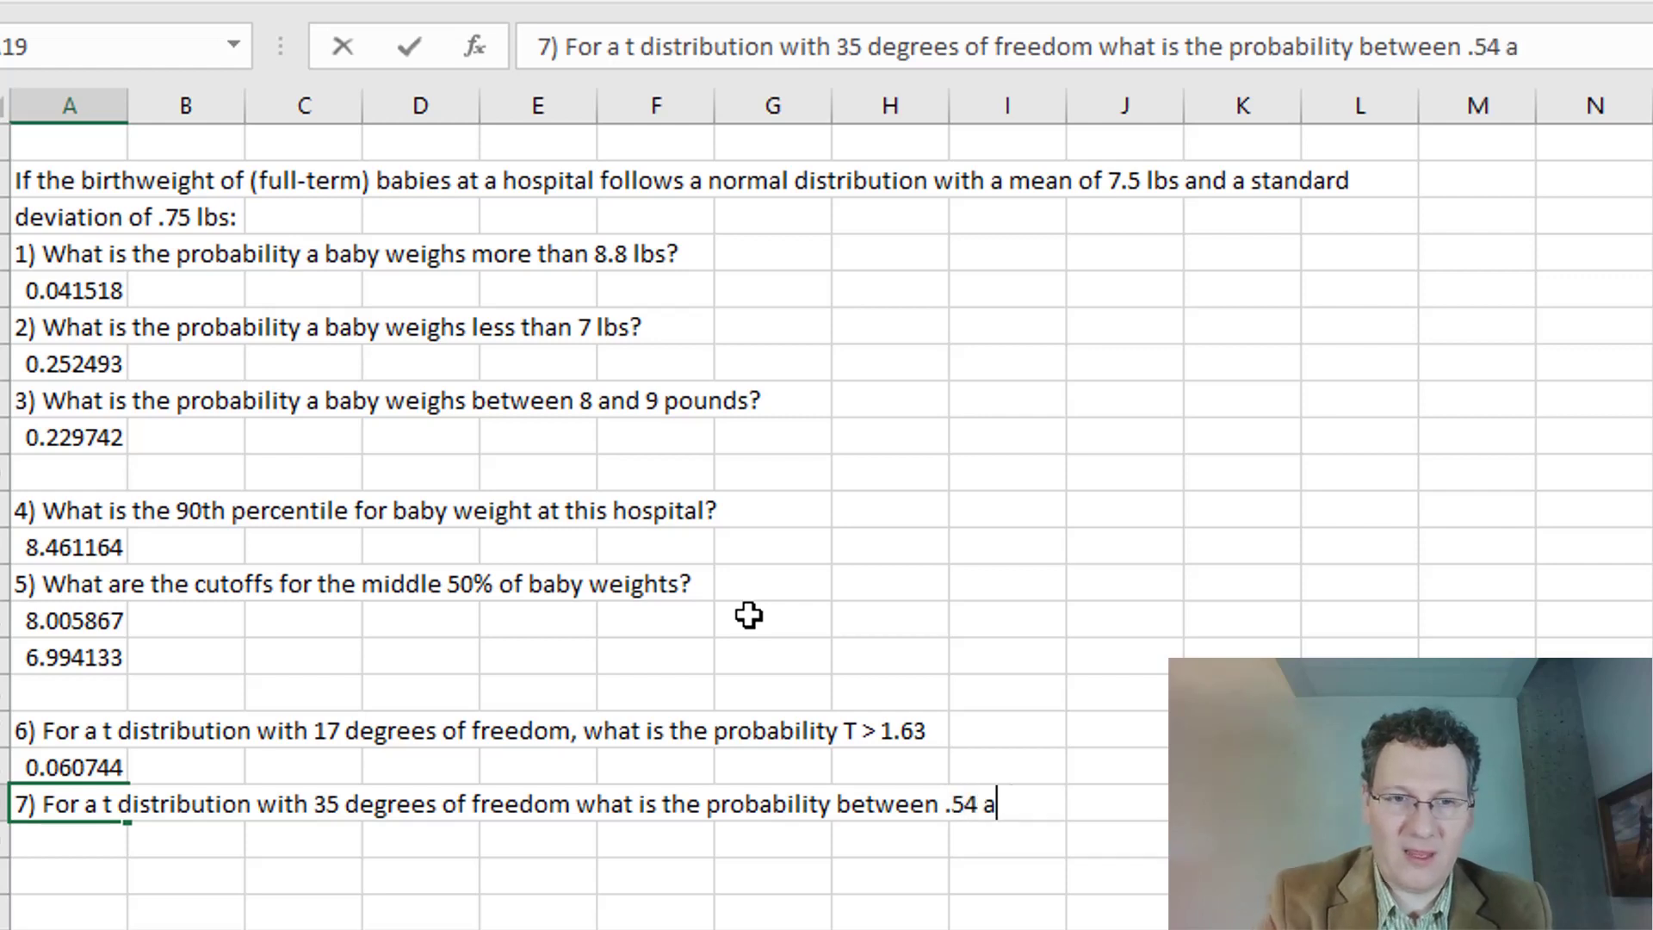
pyautogui.write('nd 1.2')
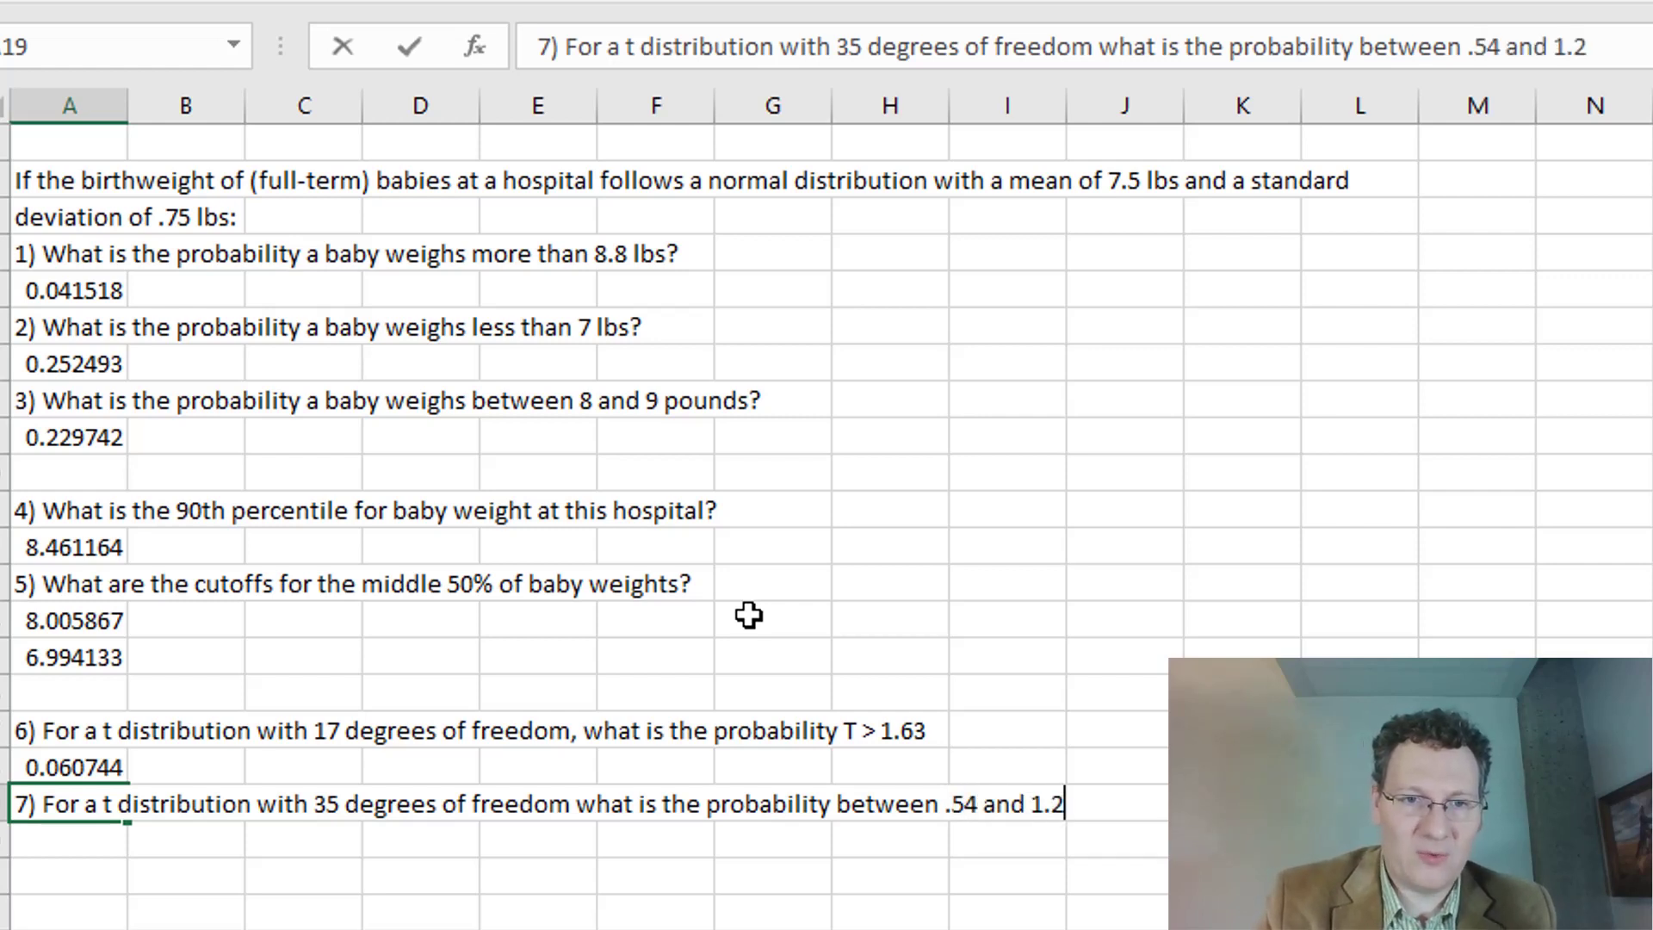
pyautogui.write('2')
pyautogui.press('Return')
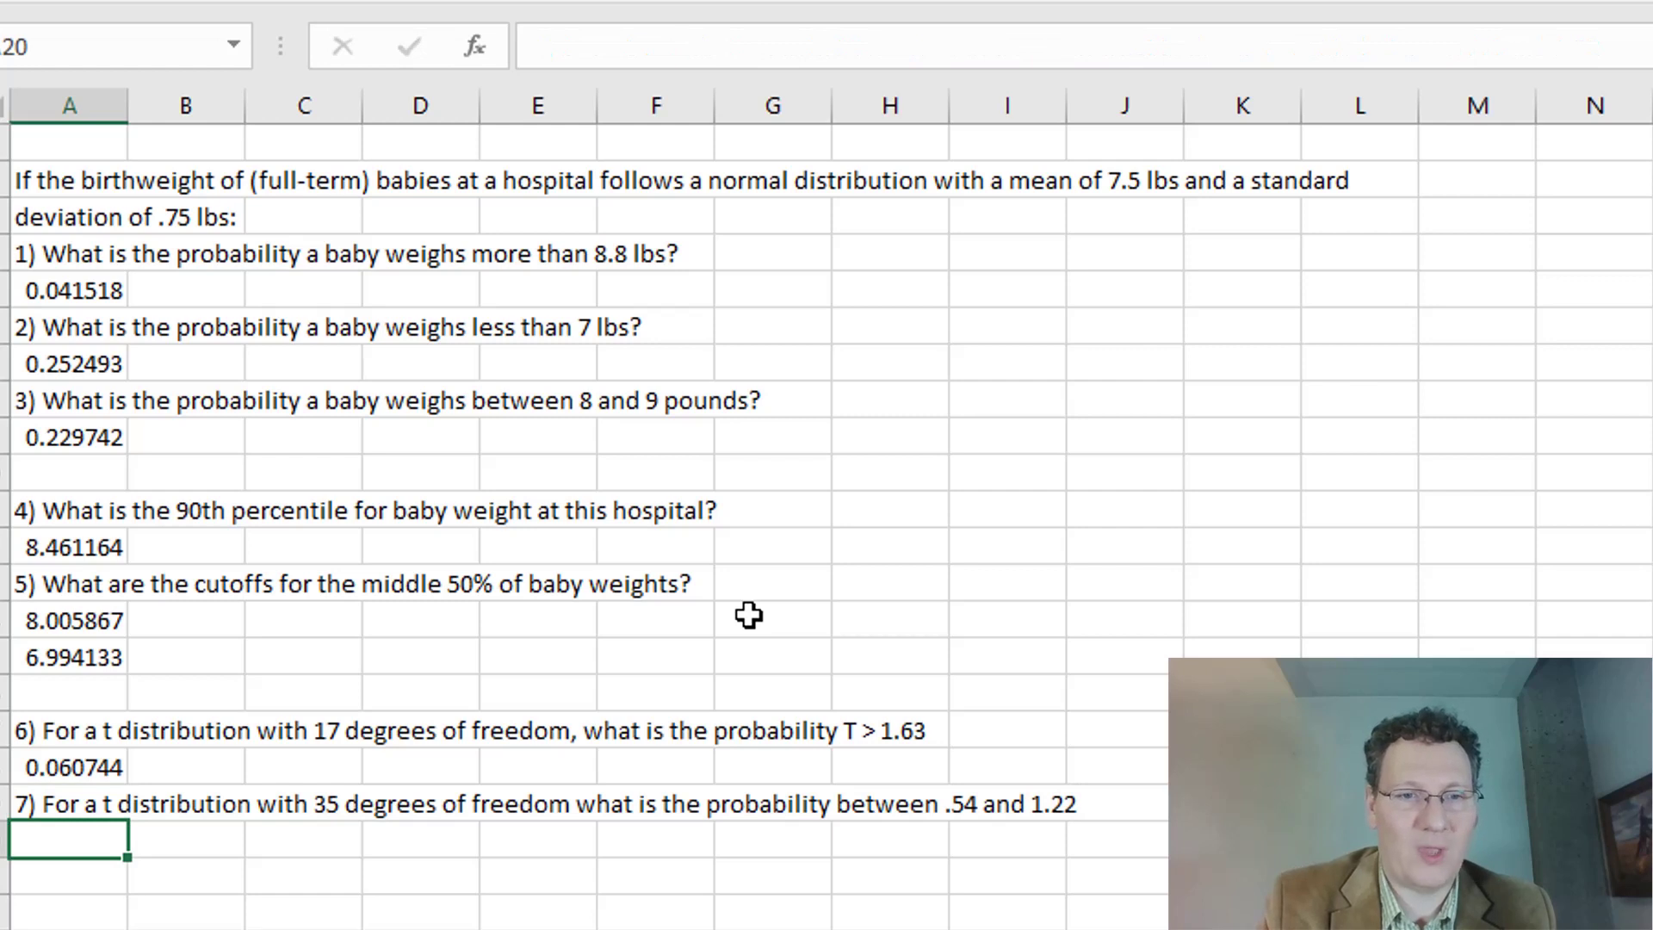
# Step: Enter =T.DIST(1.22,35)-T.DIST(.54,35) in cell A20 as the formula for question 7
pyautogui.write('=')
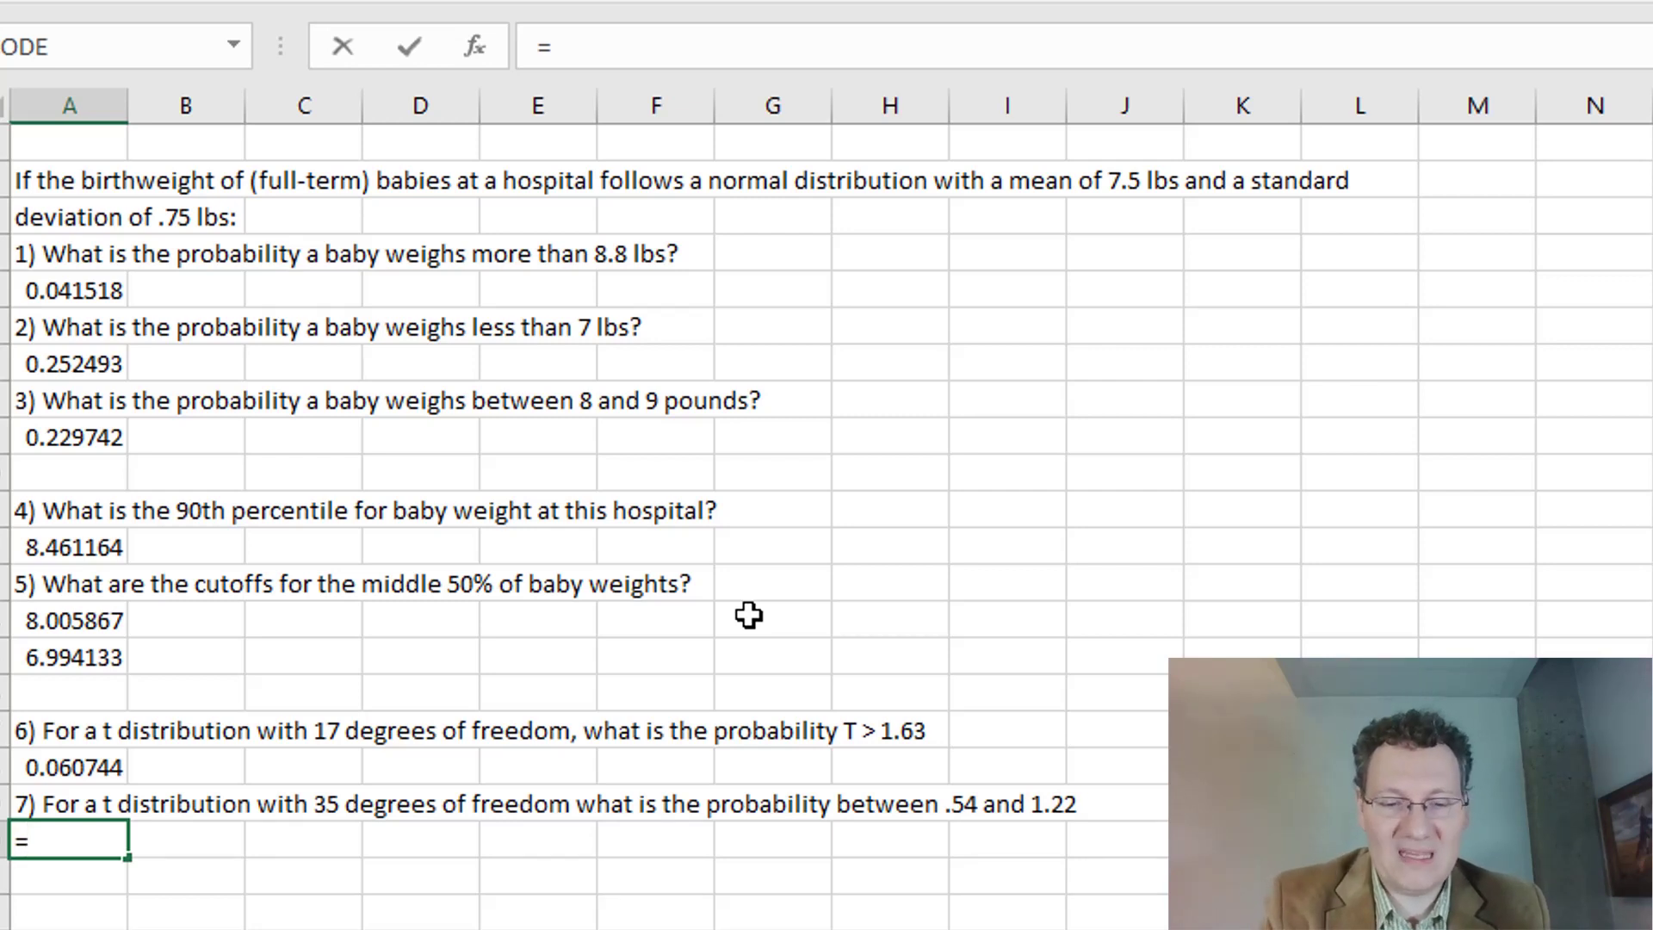
pyautogui.write('T.DI')
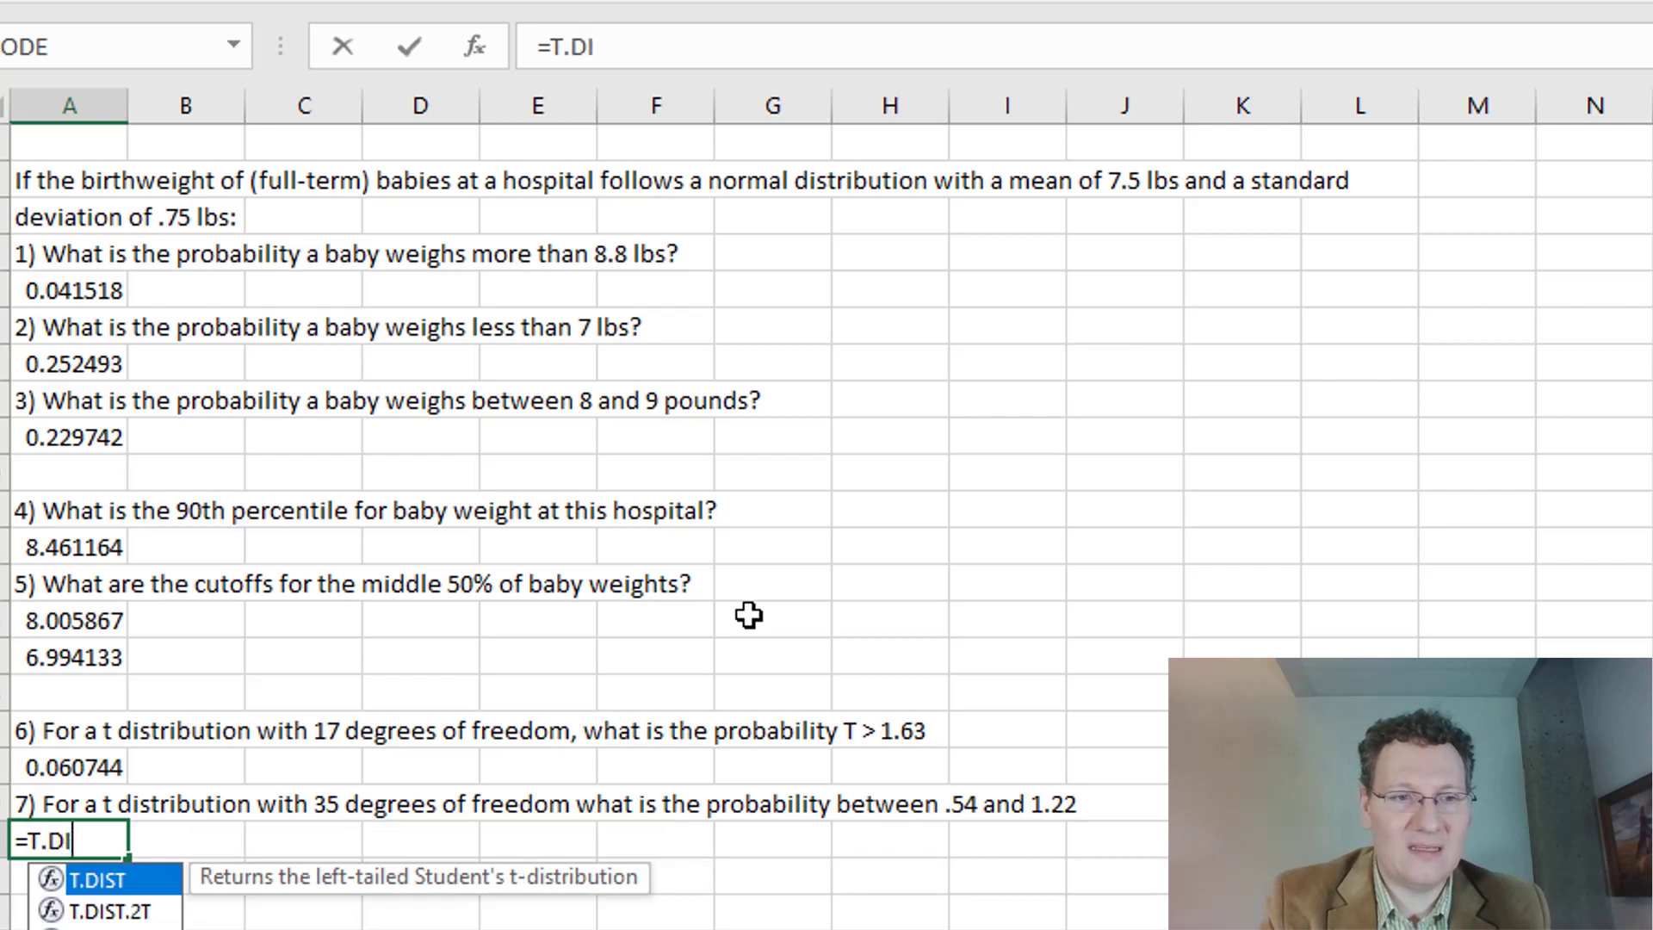
pyautogui.write('ST(')
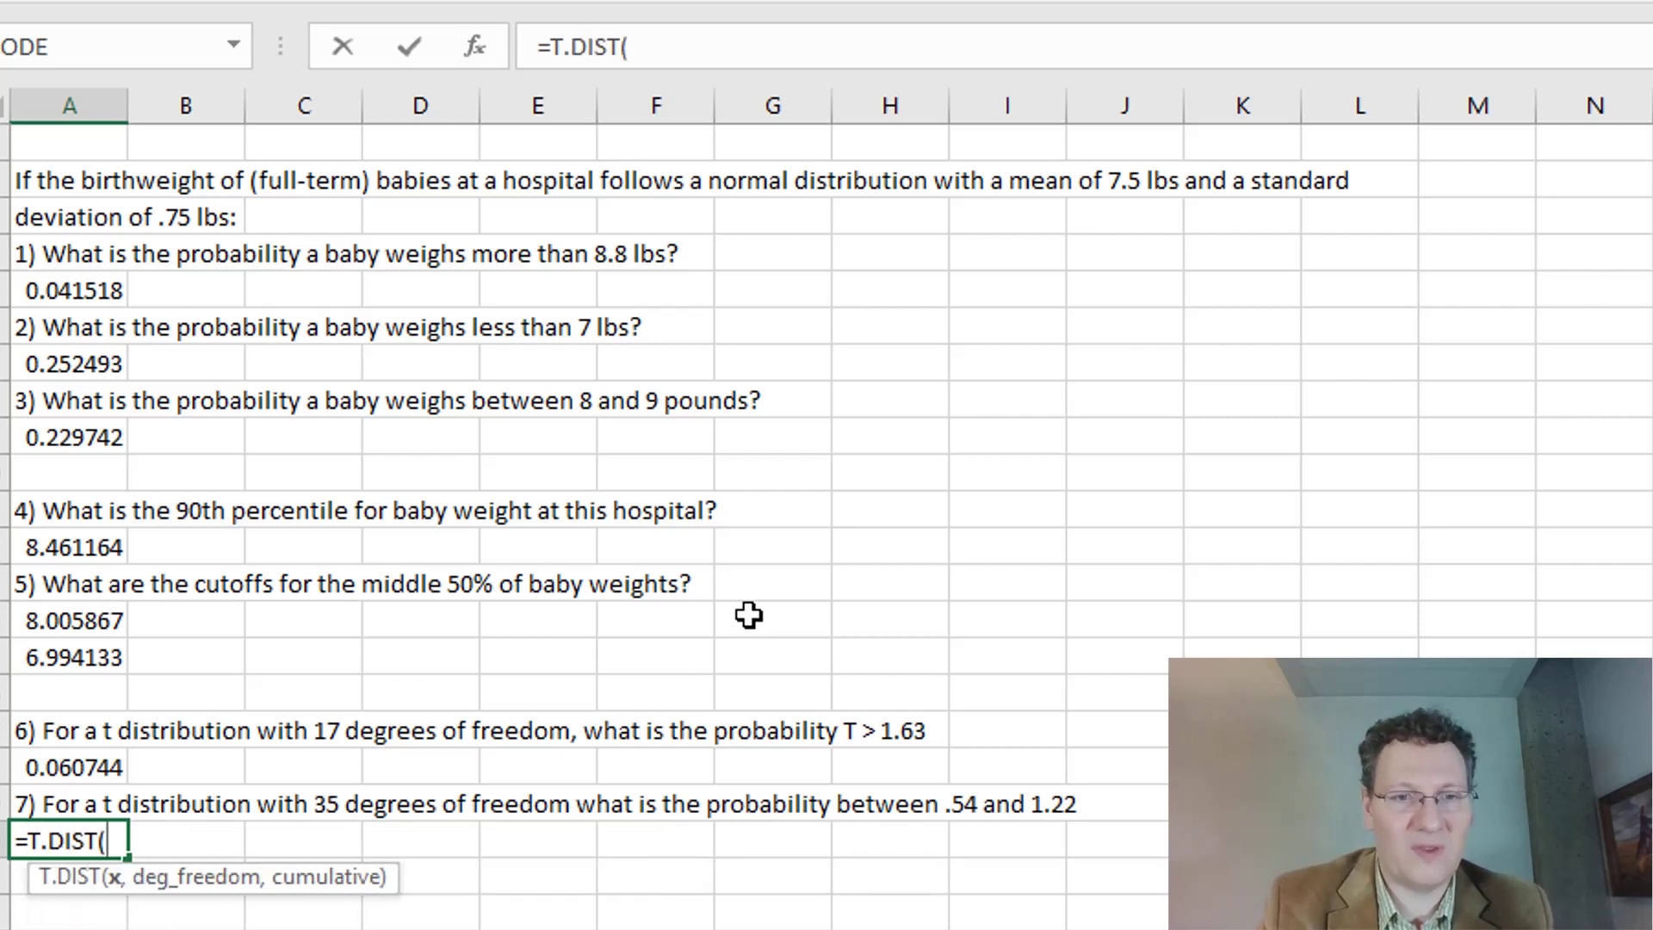
pyautogui.write('1.22')
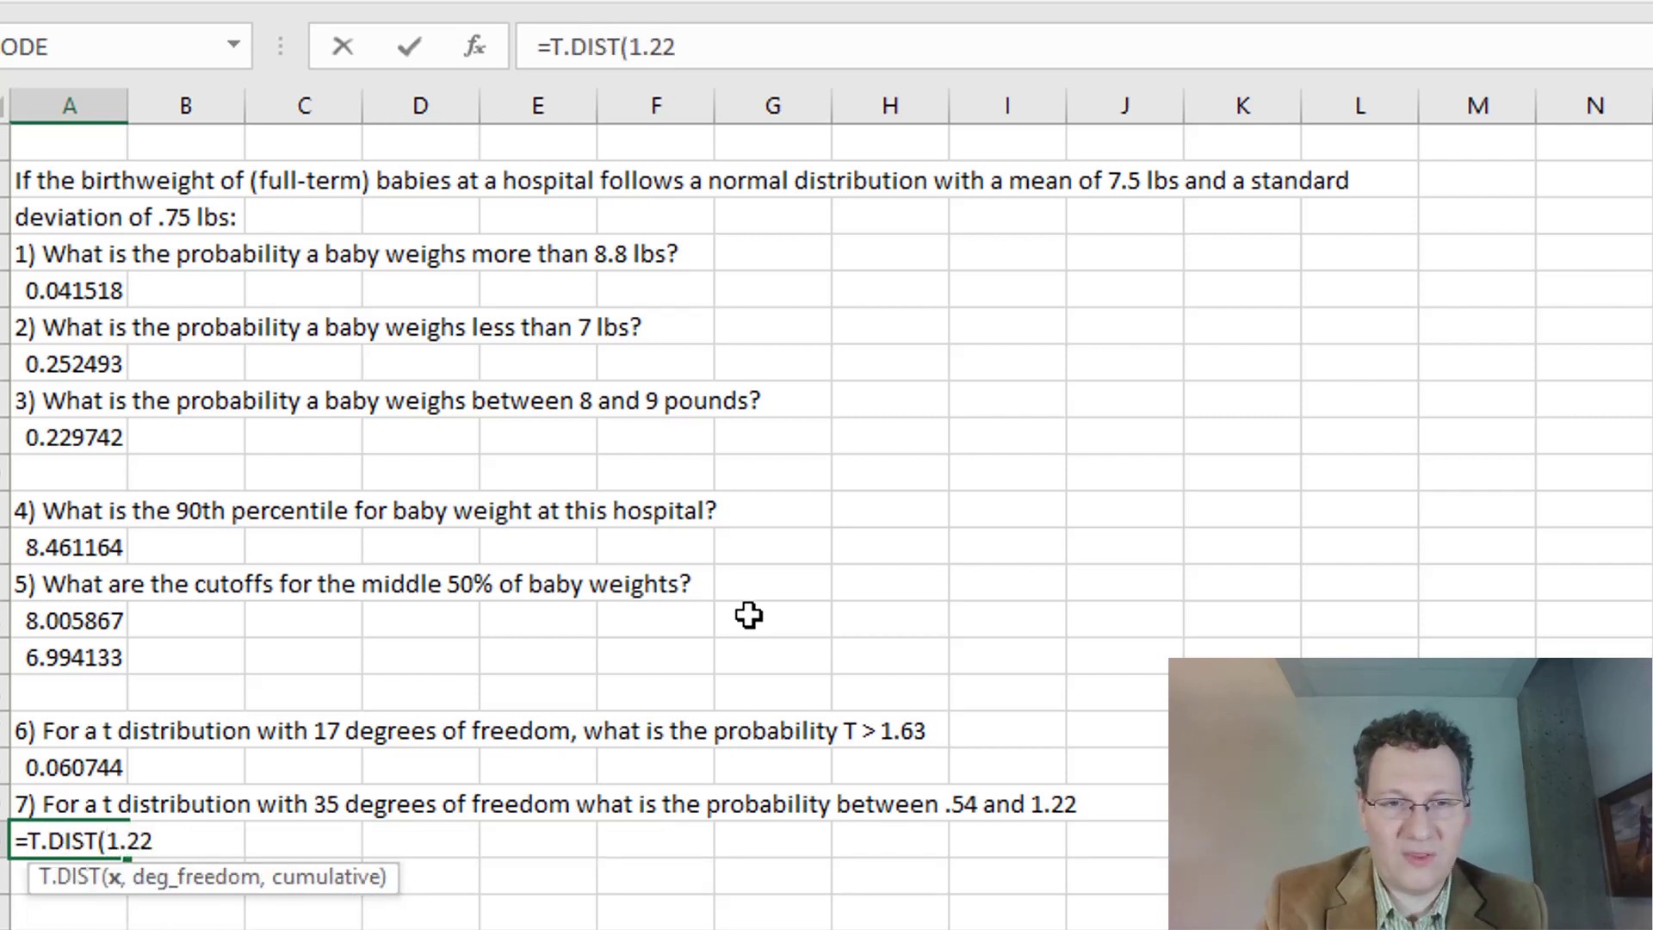
pyautogui.write(',35)')
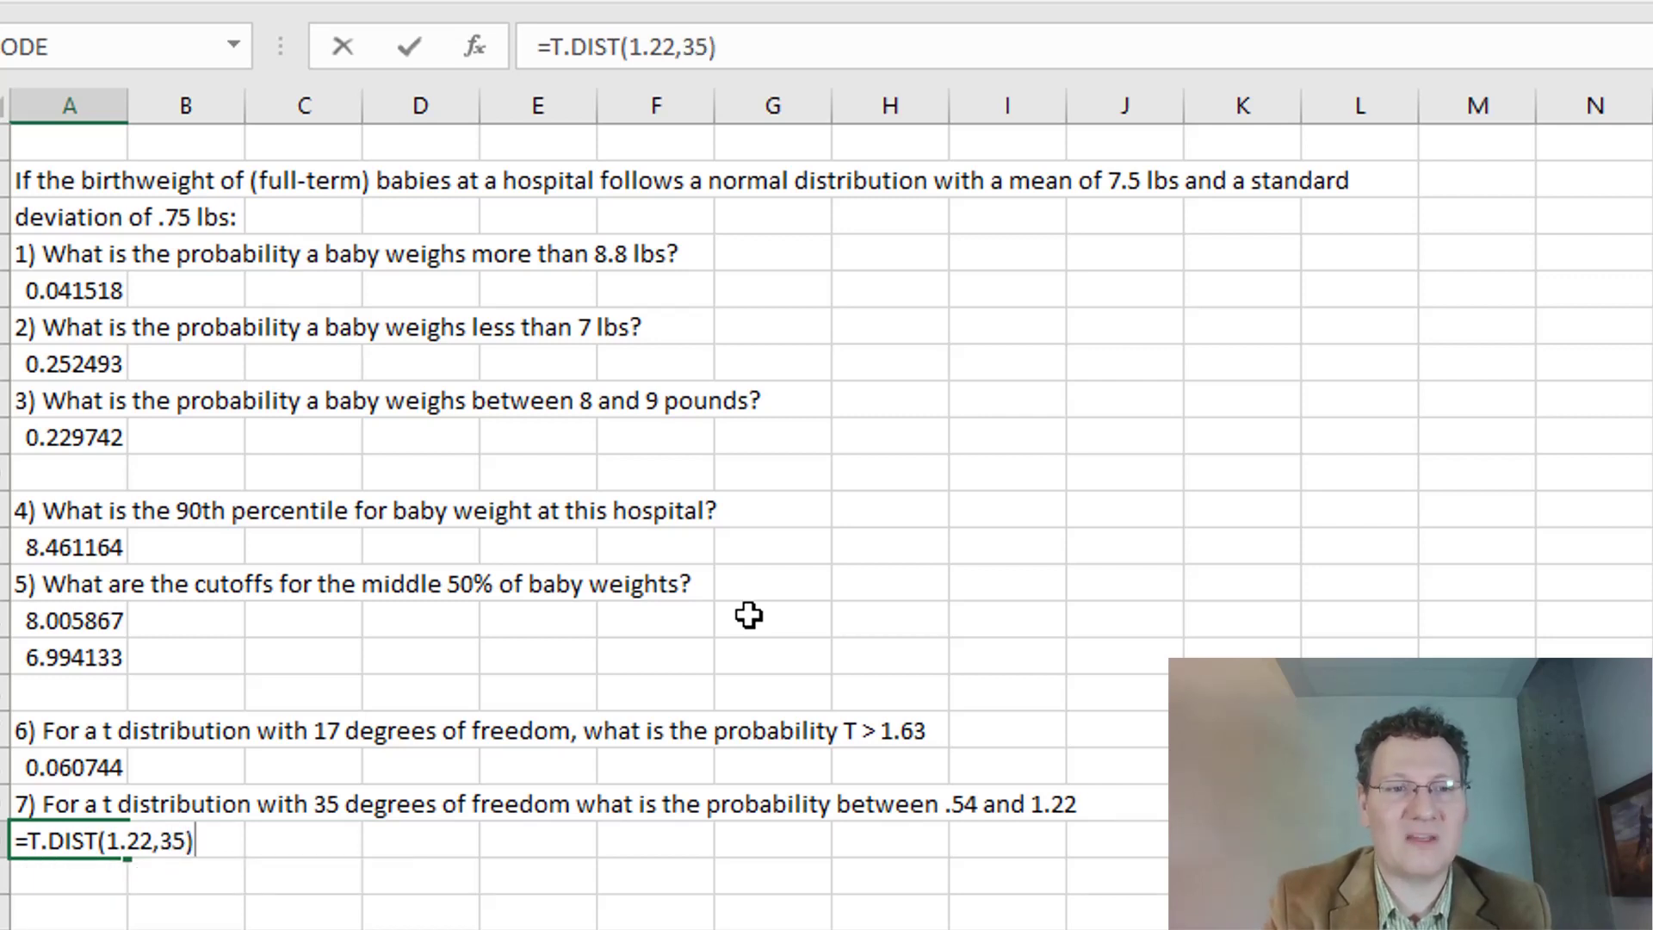
pyautogui.write('-T.DIST')
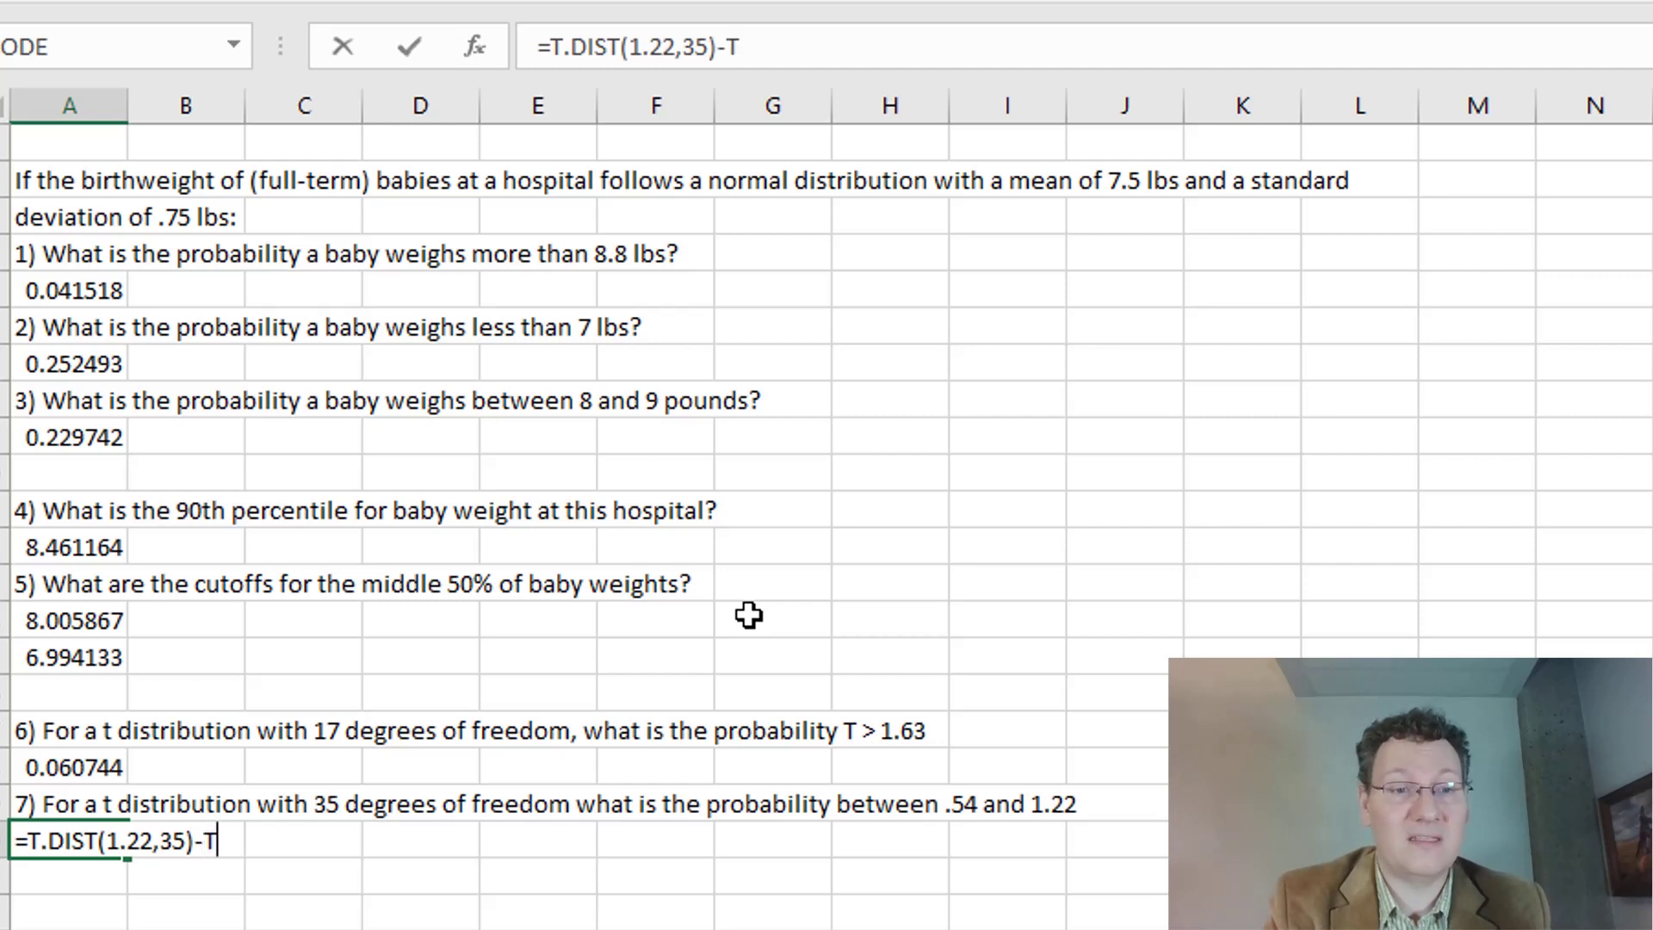
pyautogui.write('(')
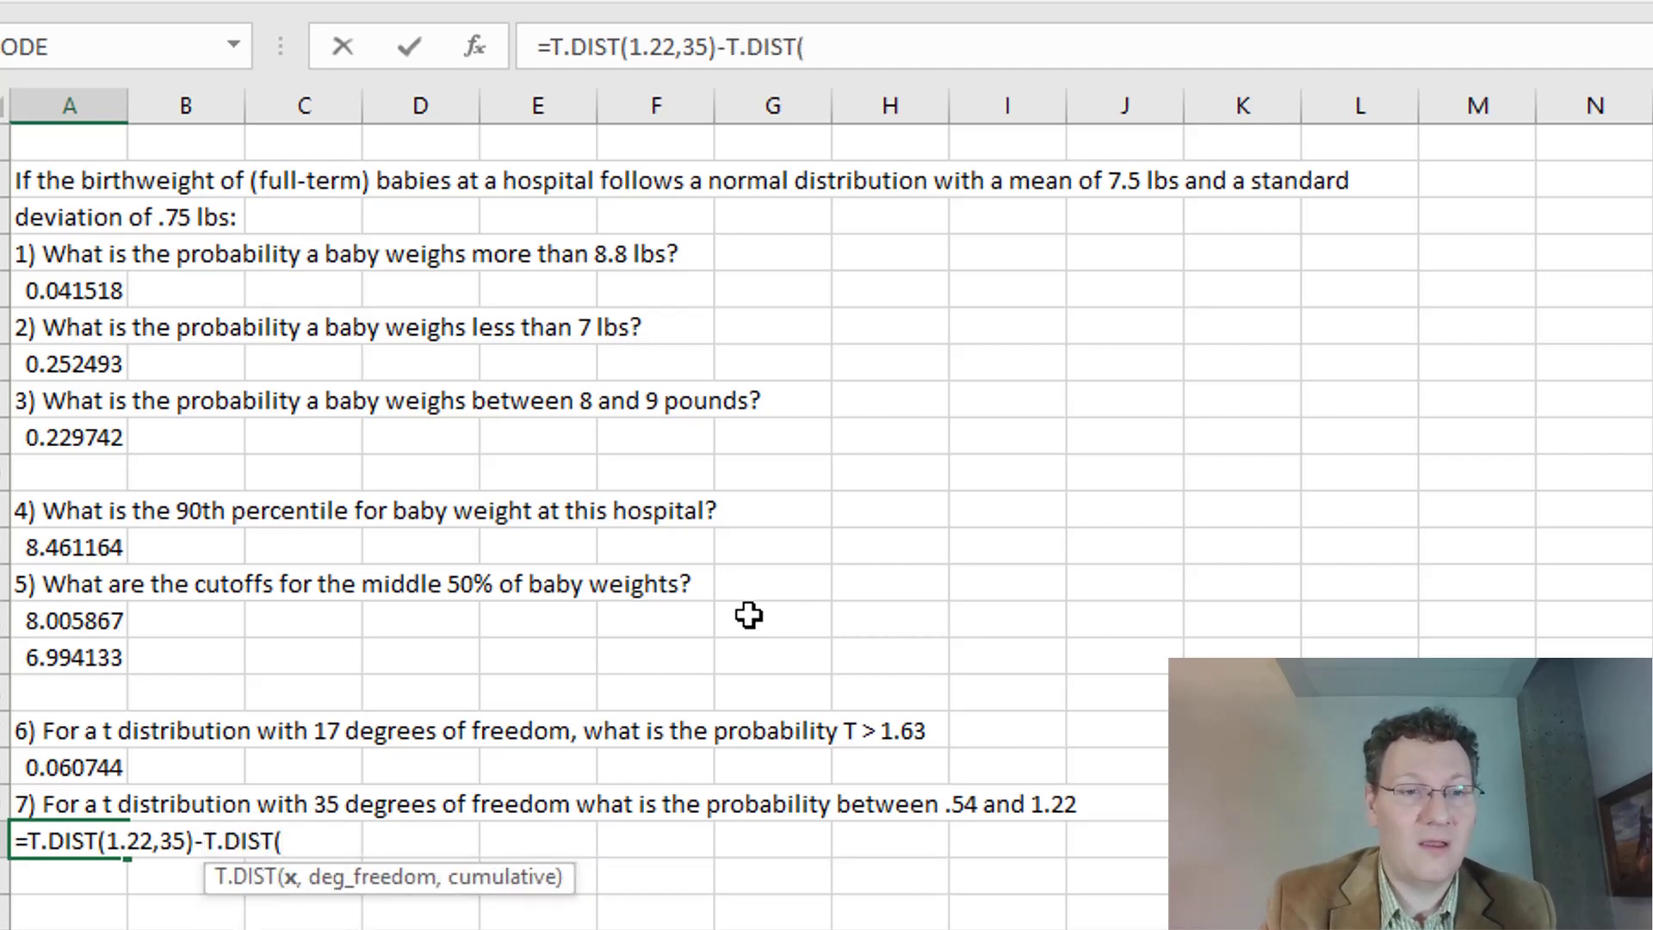
pyautogui.write('.54')
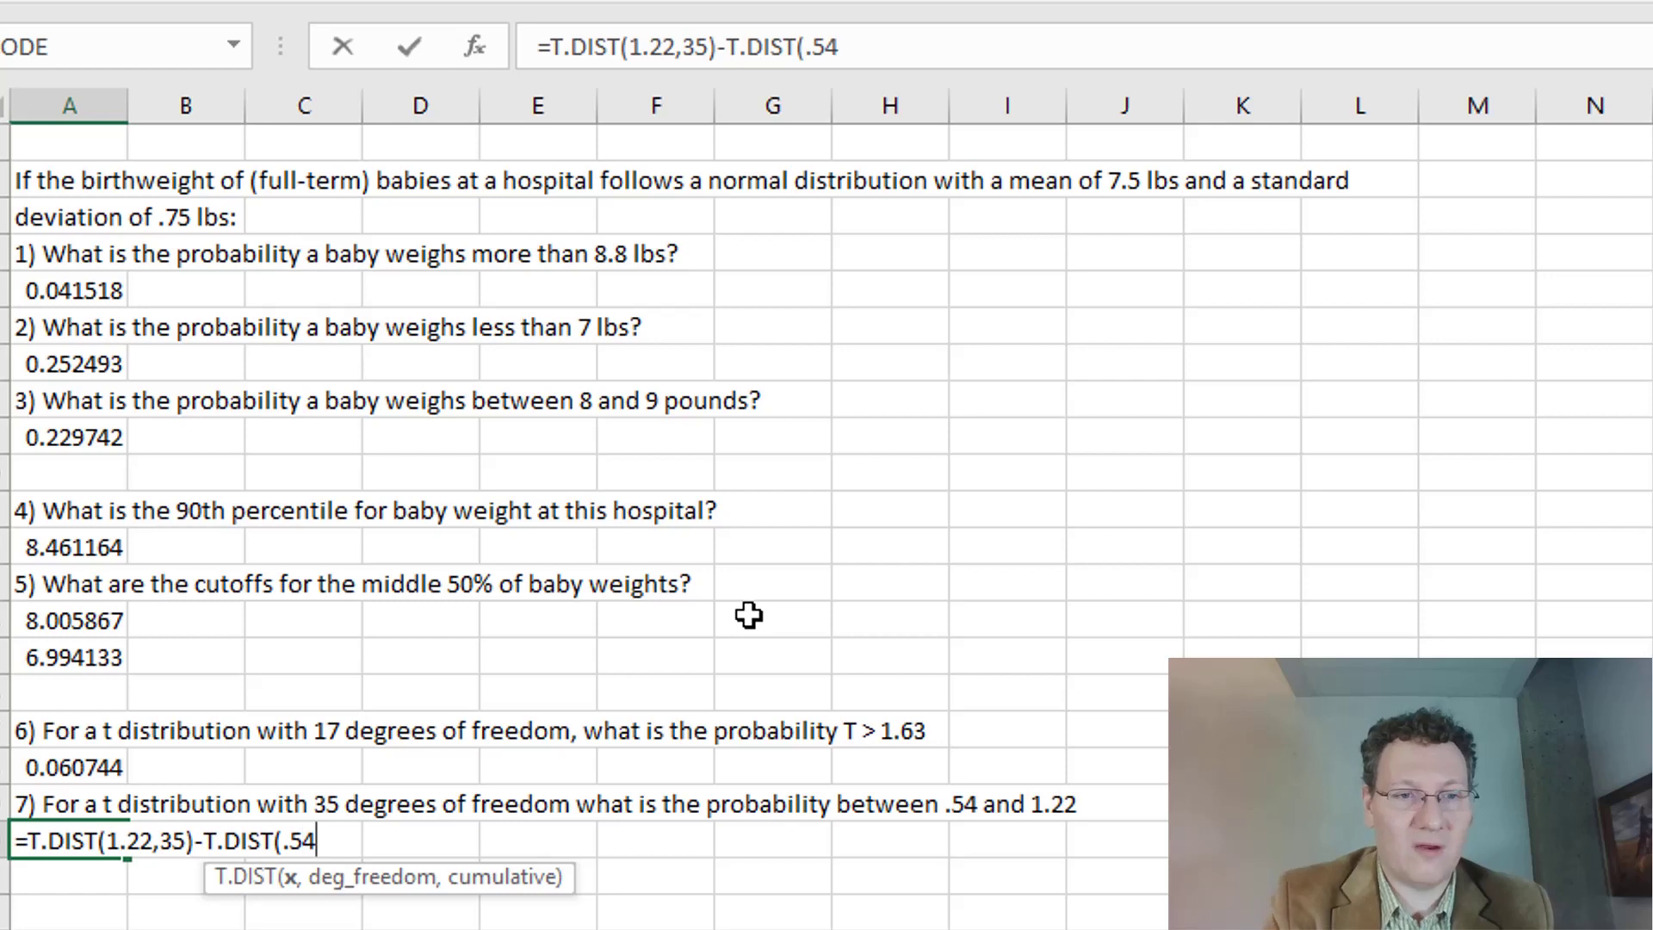
pyautogui.write(',35)')
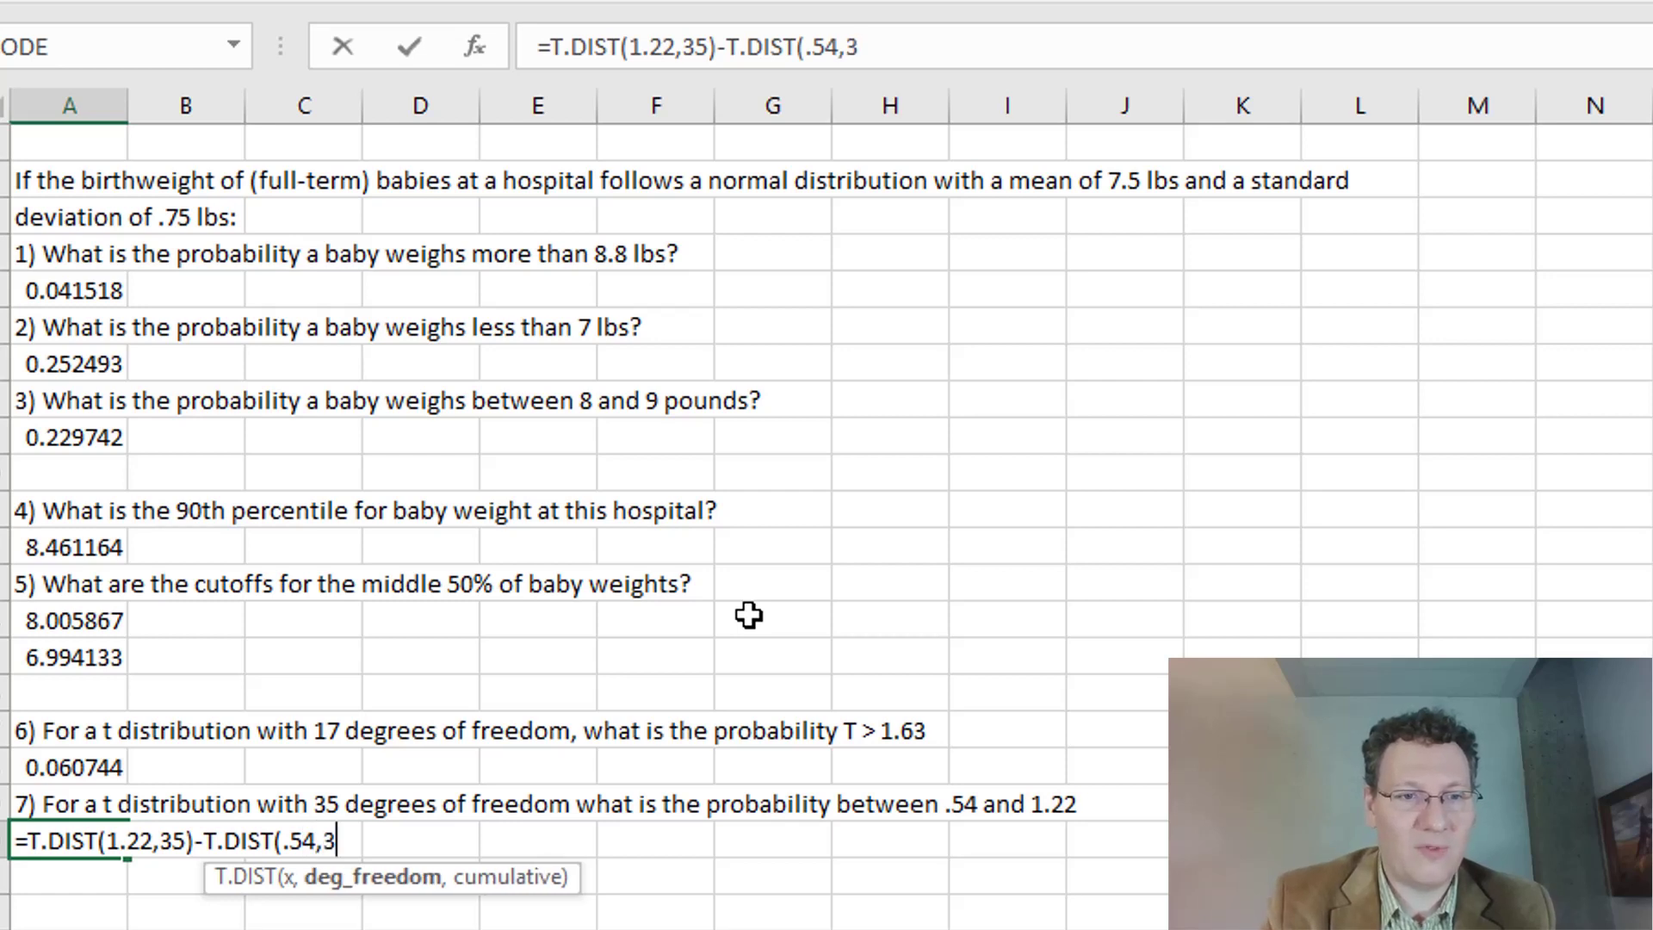
pyautogui.press('Return')
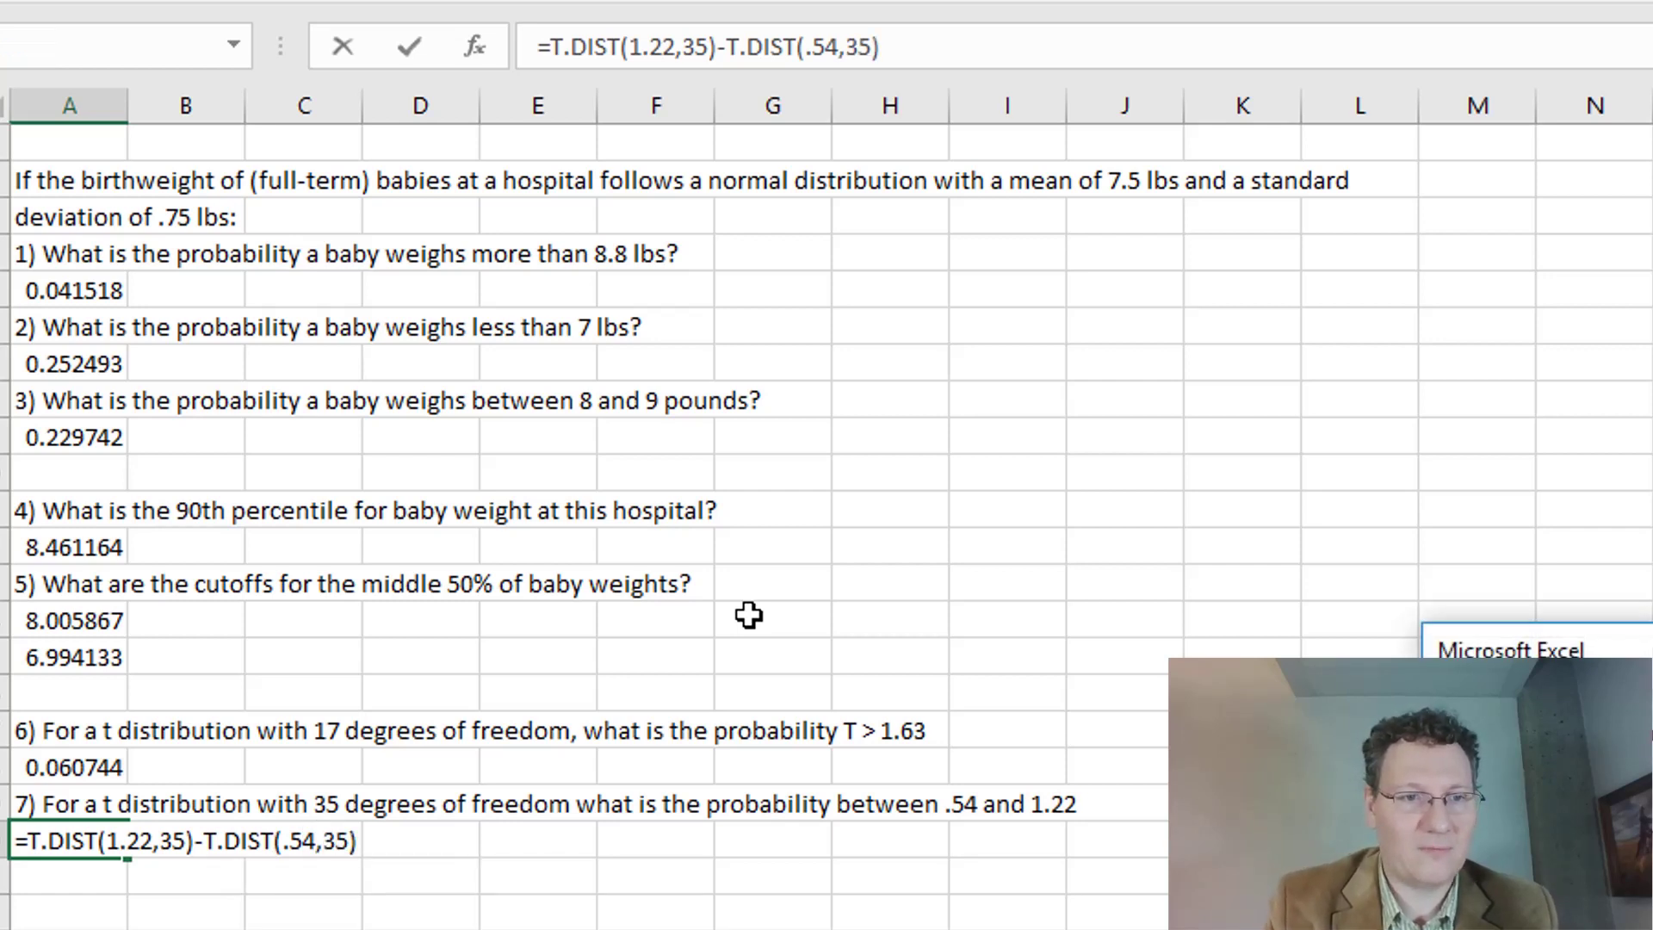
pyautogui.press('Return')
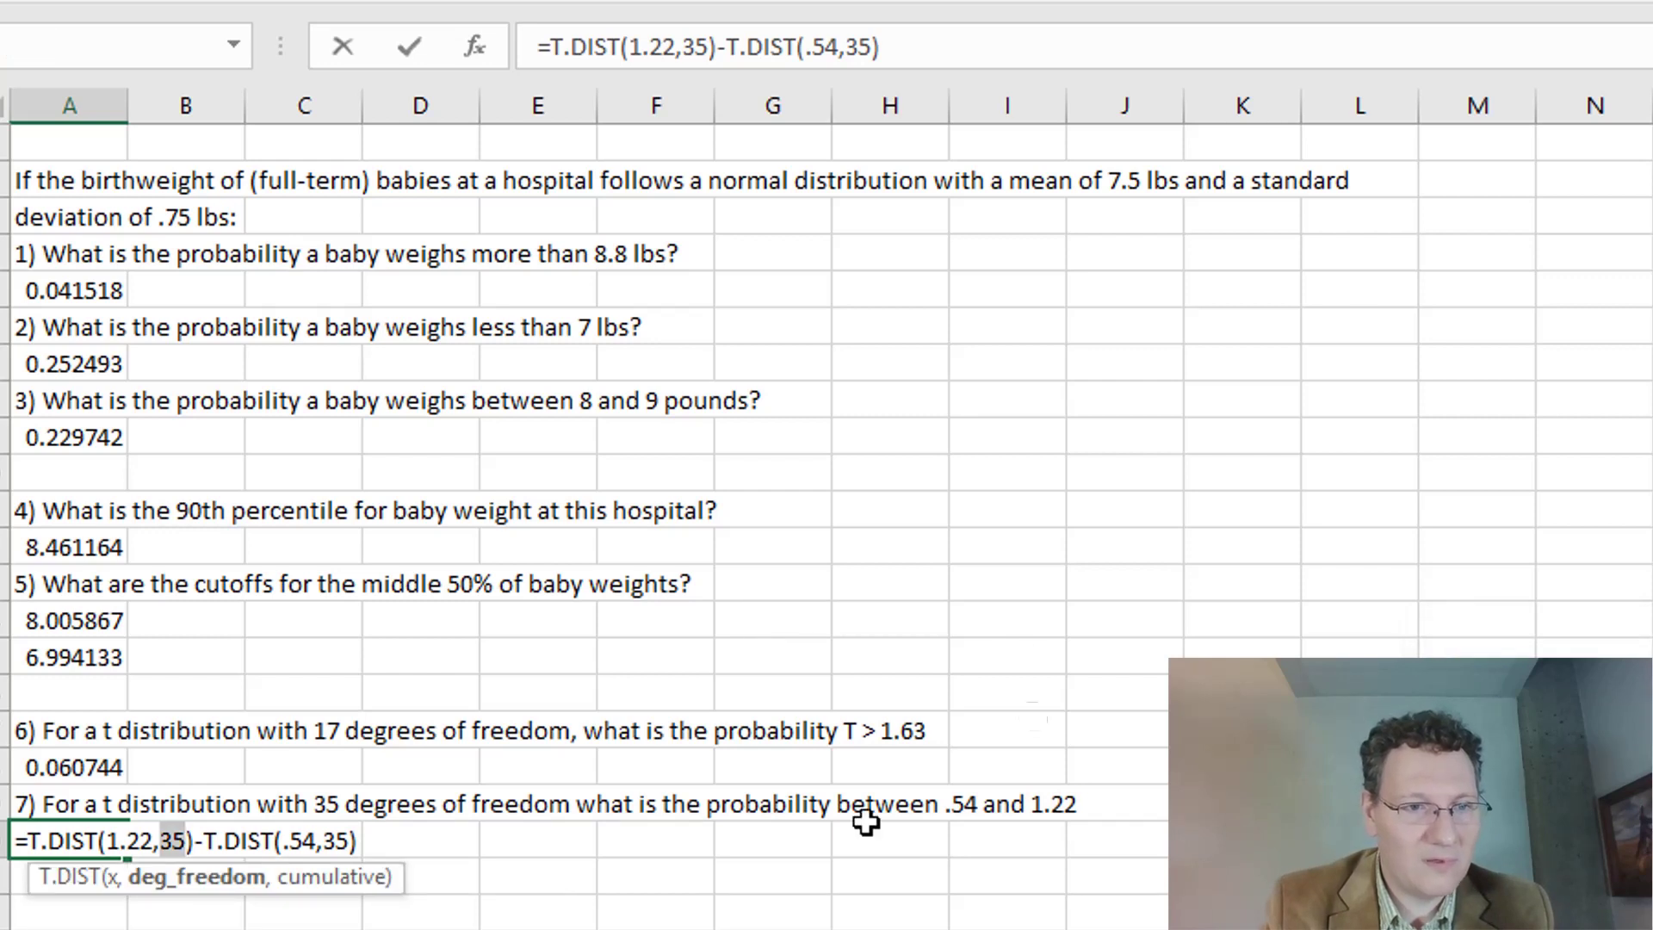
# Step: Add TRUE as the cumulative argument to both T.DIST functions in cell A20, giving =T.DIST(1.22,35,TRUE)-T.DIST(.54,35,TRUE)
pyautogui.click(188, 842)
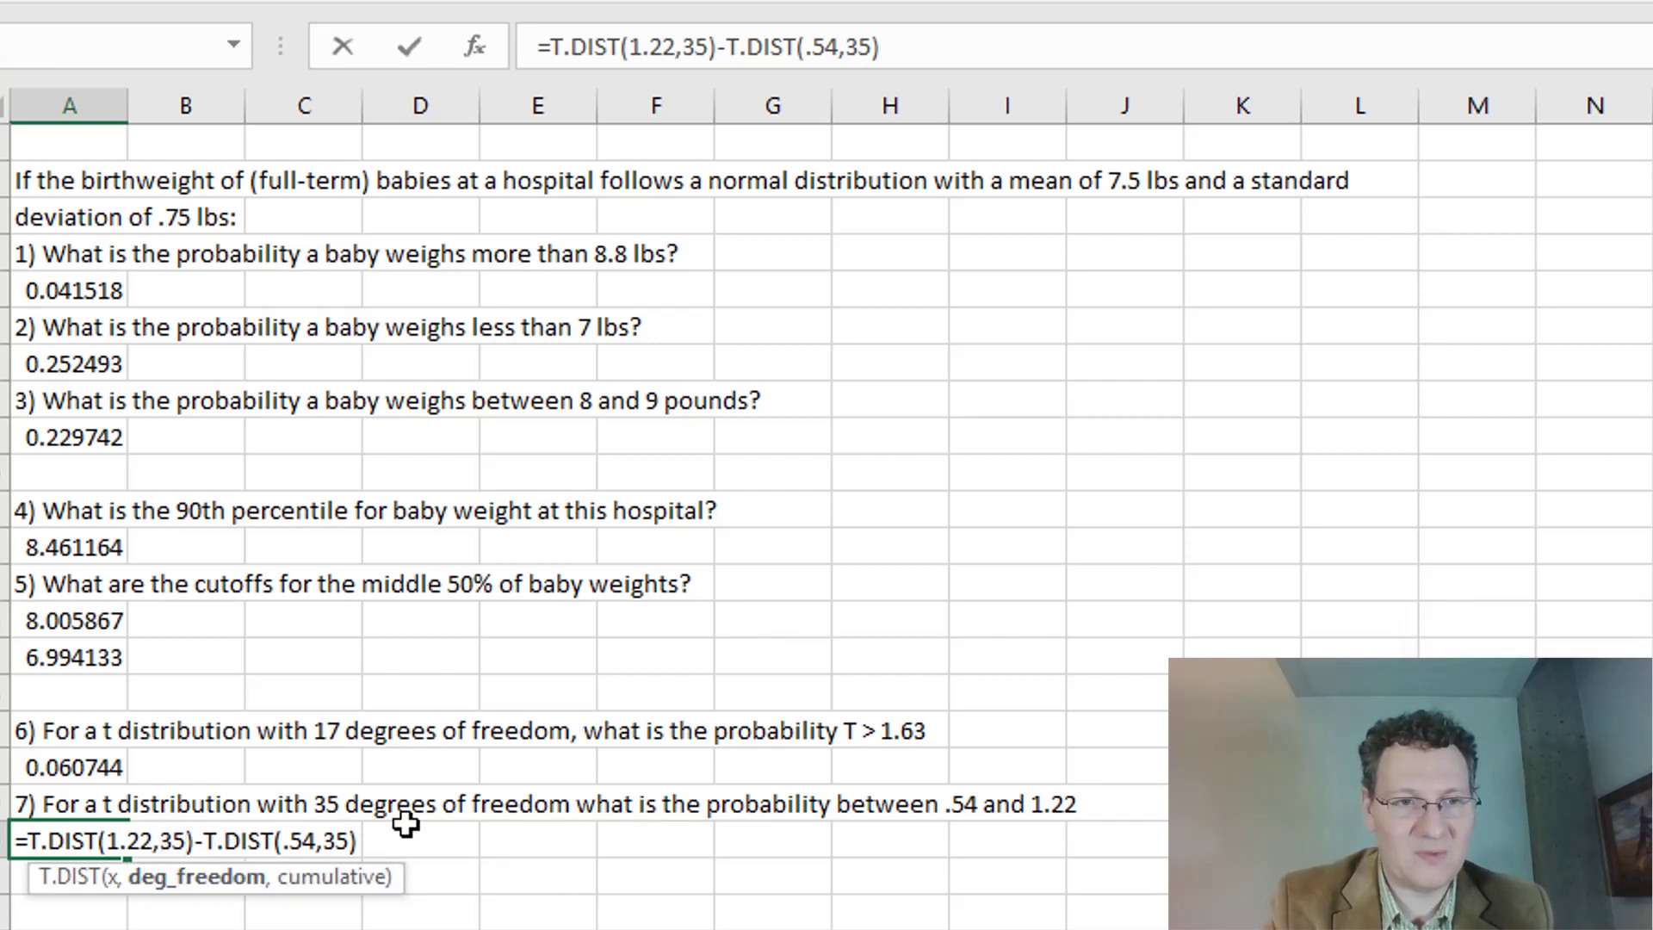
pyautogui.write(',TRUE')
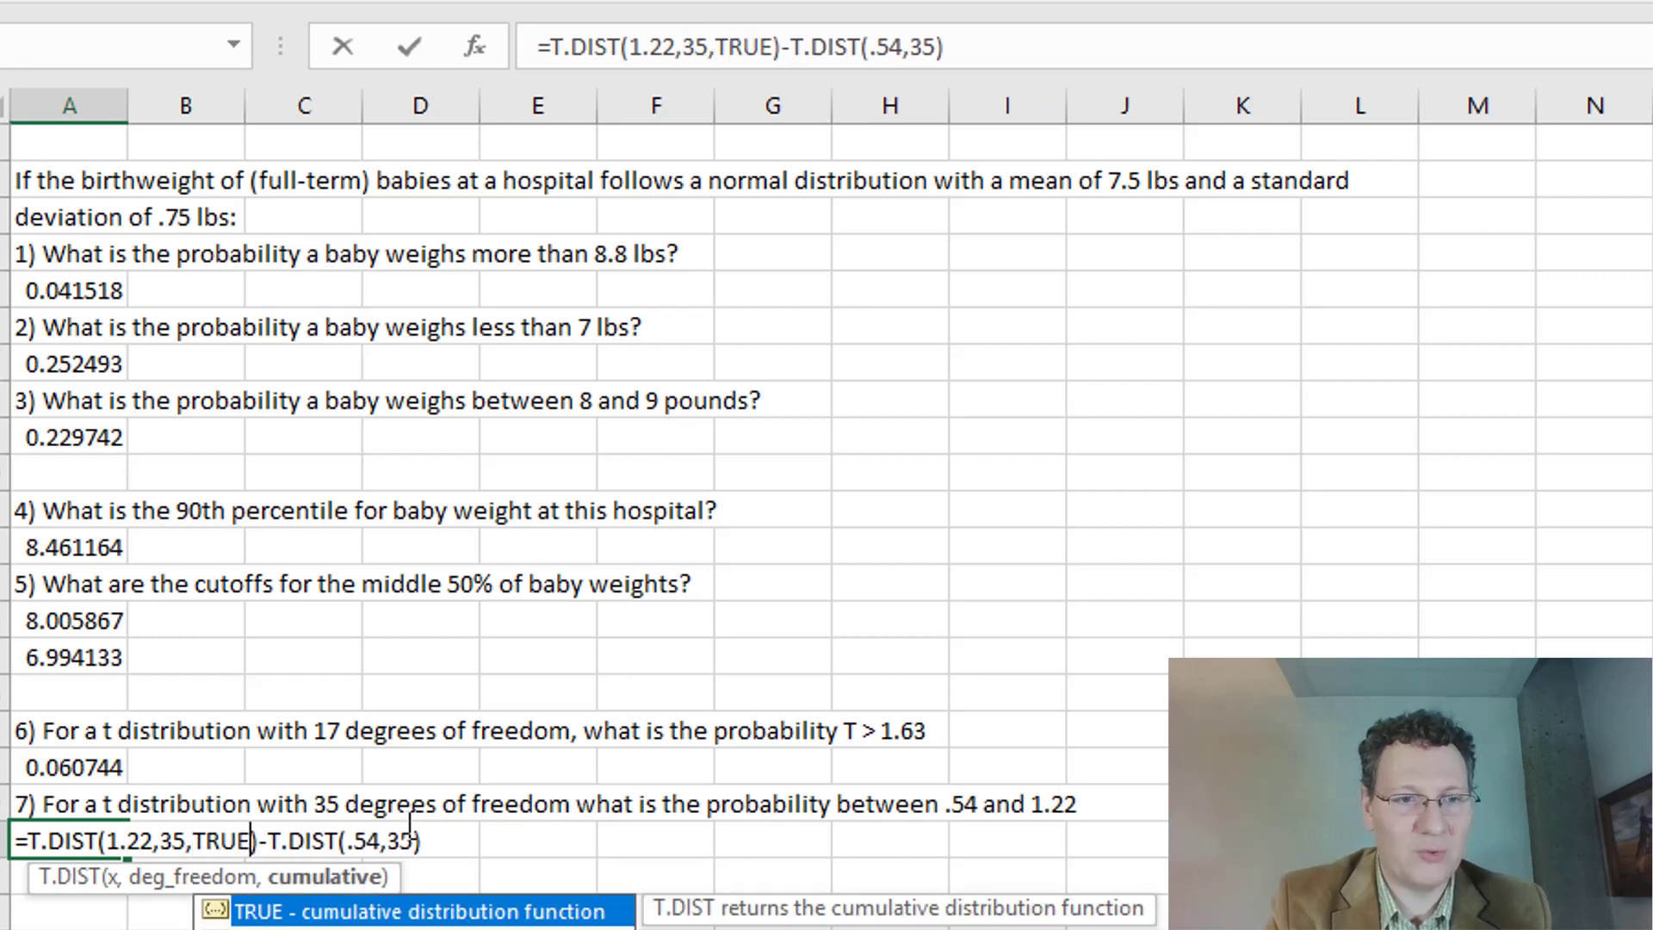
pyautogui.click(417, 840)
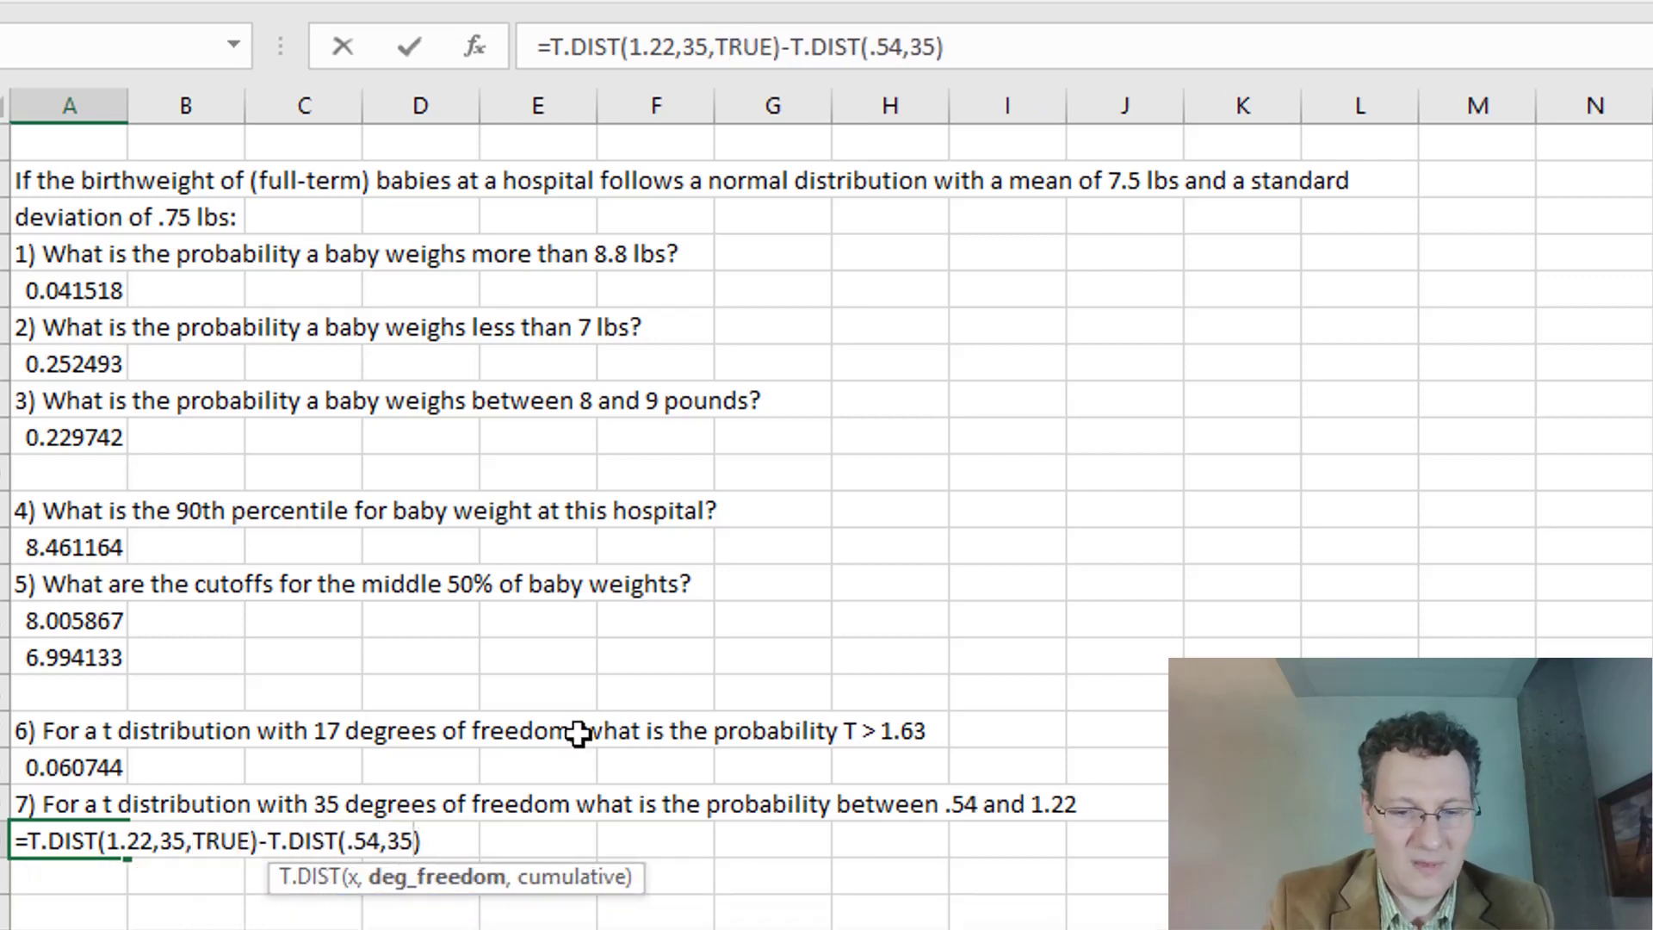
pyautogui.write(',TRUE')
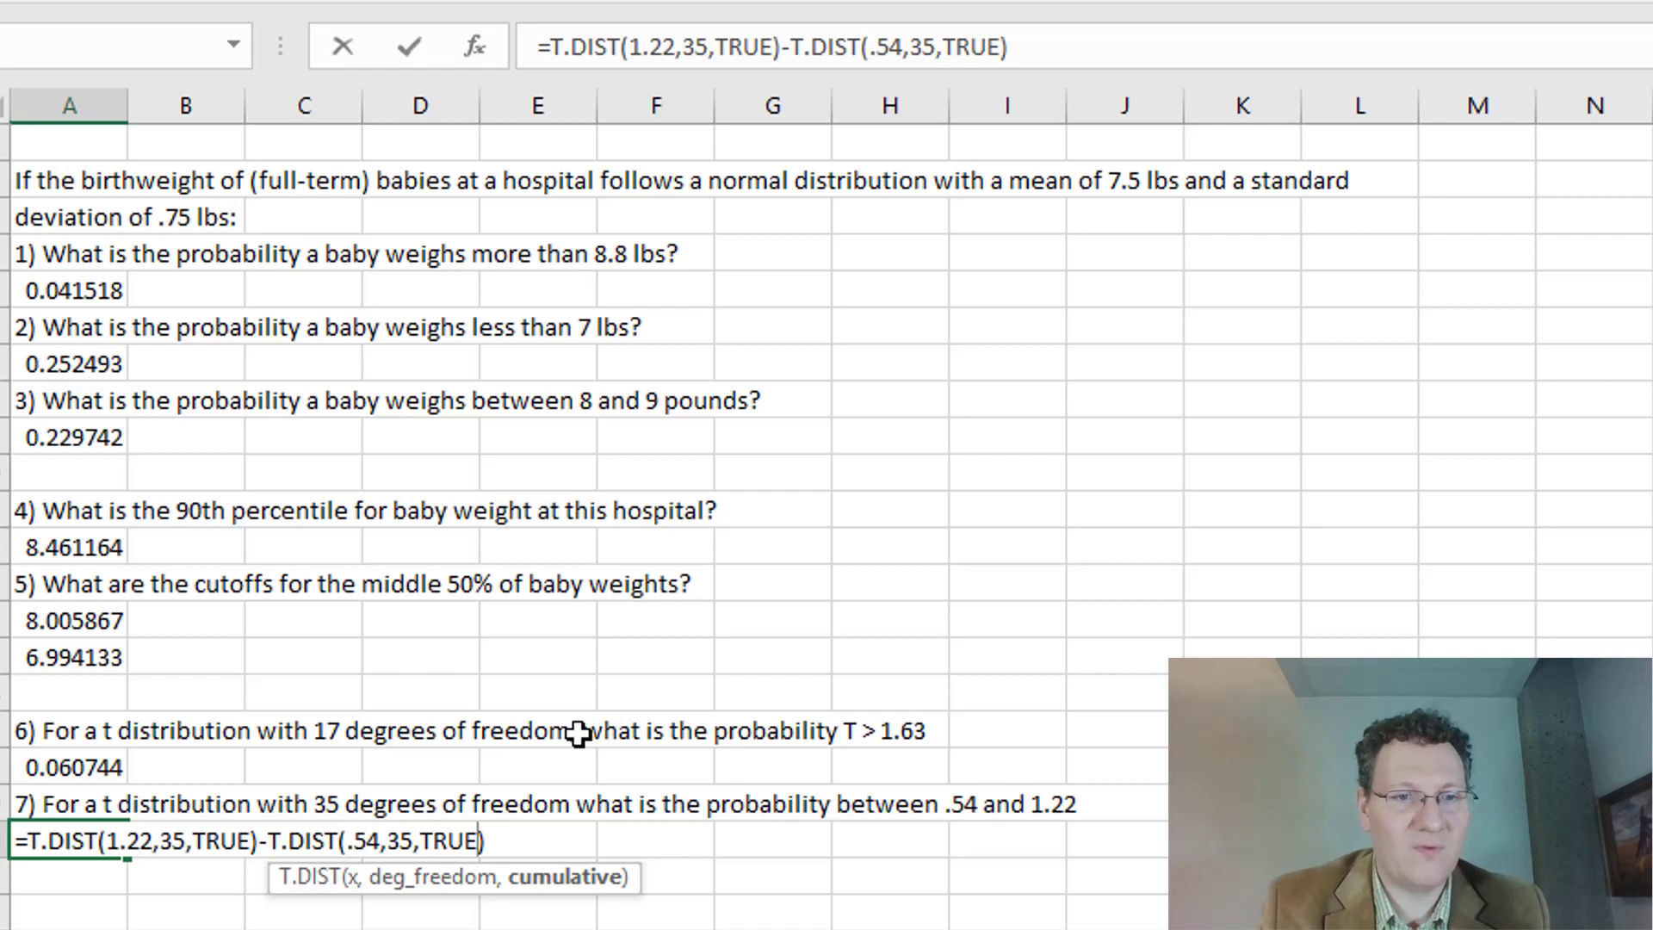
pyautogui.press('Right')
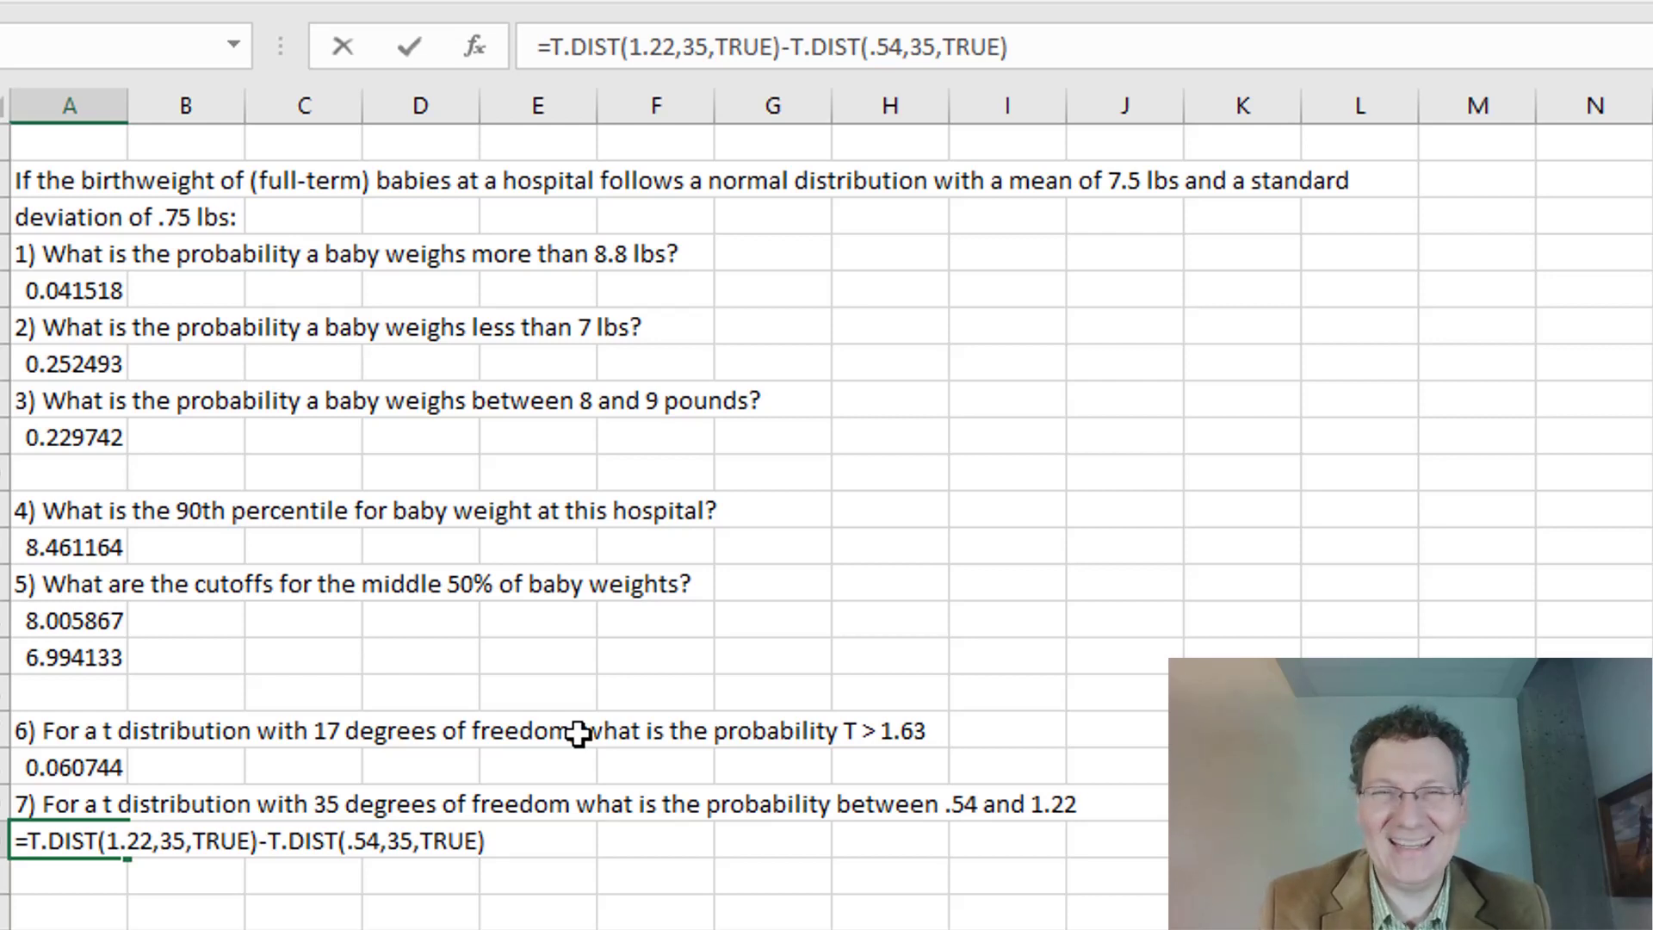
pyautogui.press('Return')
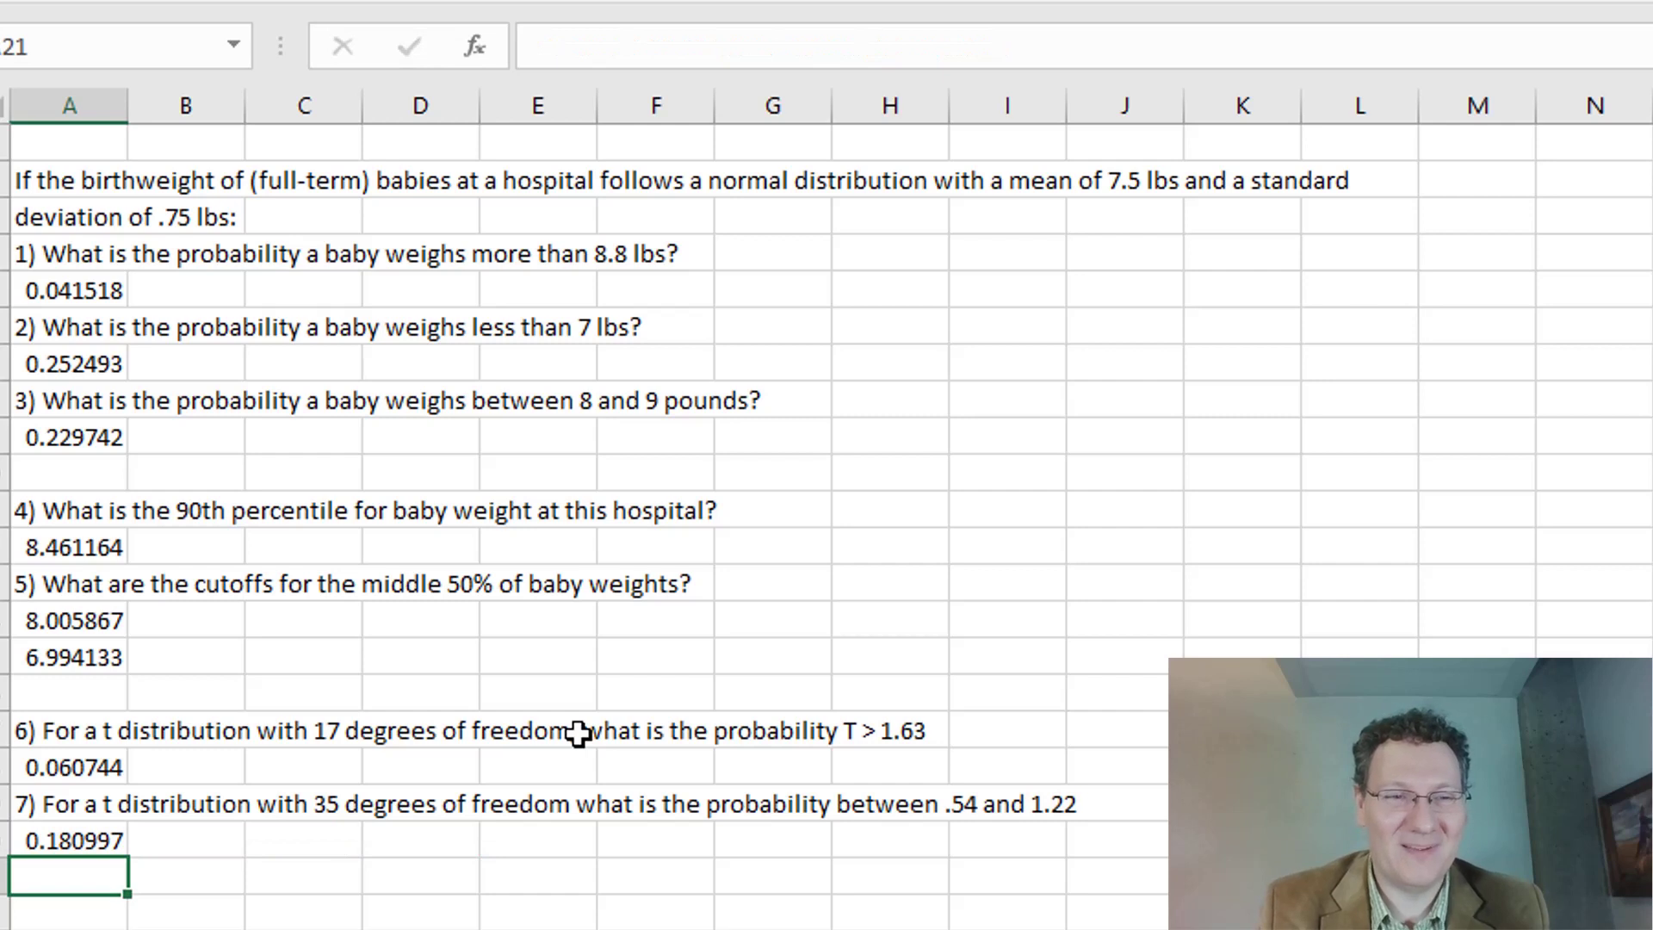